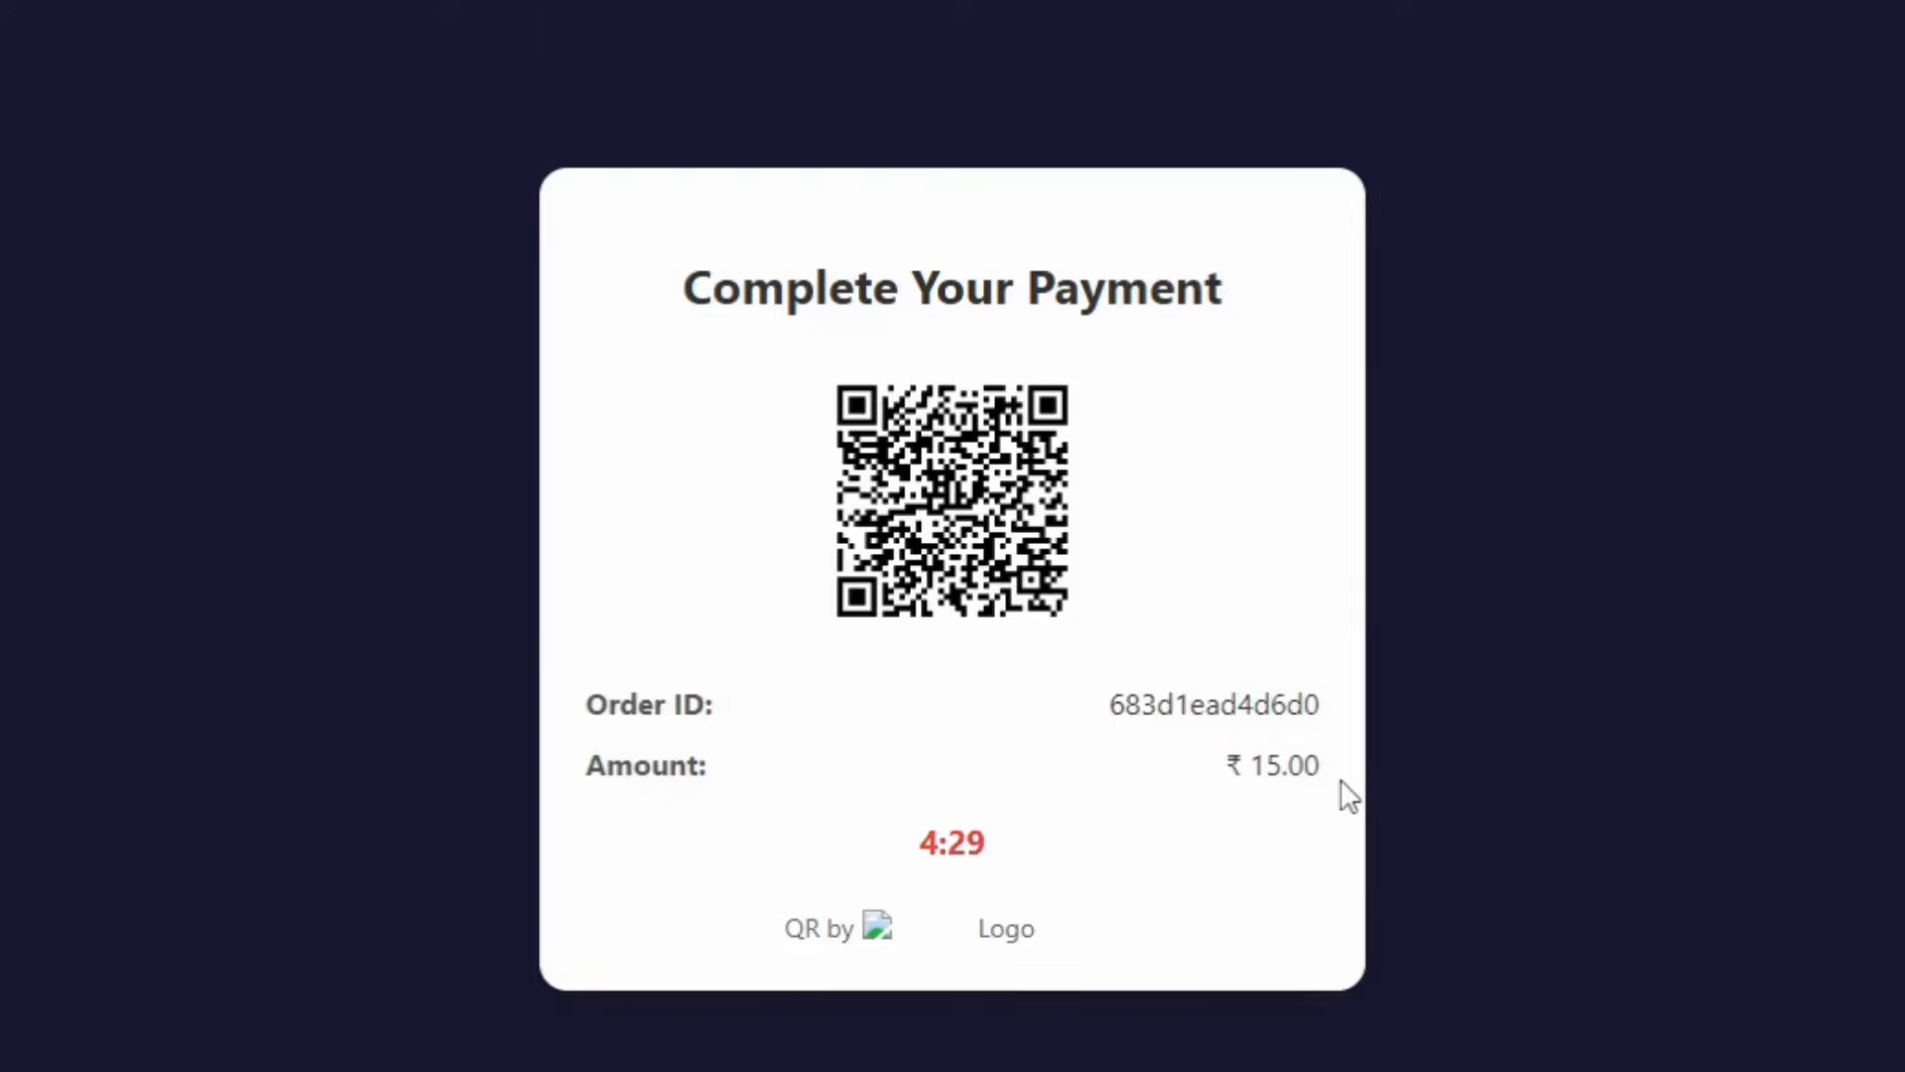
- Highlight the paid ₹15.00 order's text, then scroll down to its Order details
{"action": "left_click_drag", "start_coordinate": [727, 316], "coordinate": [1455, 377]}
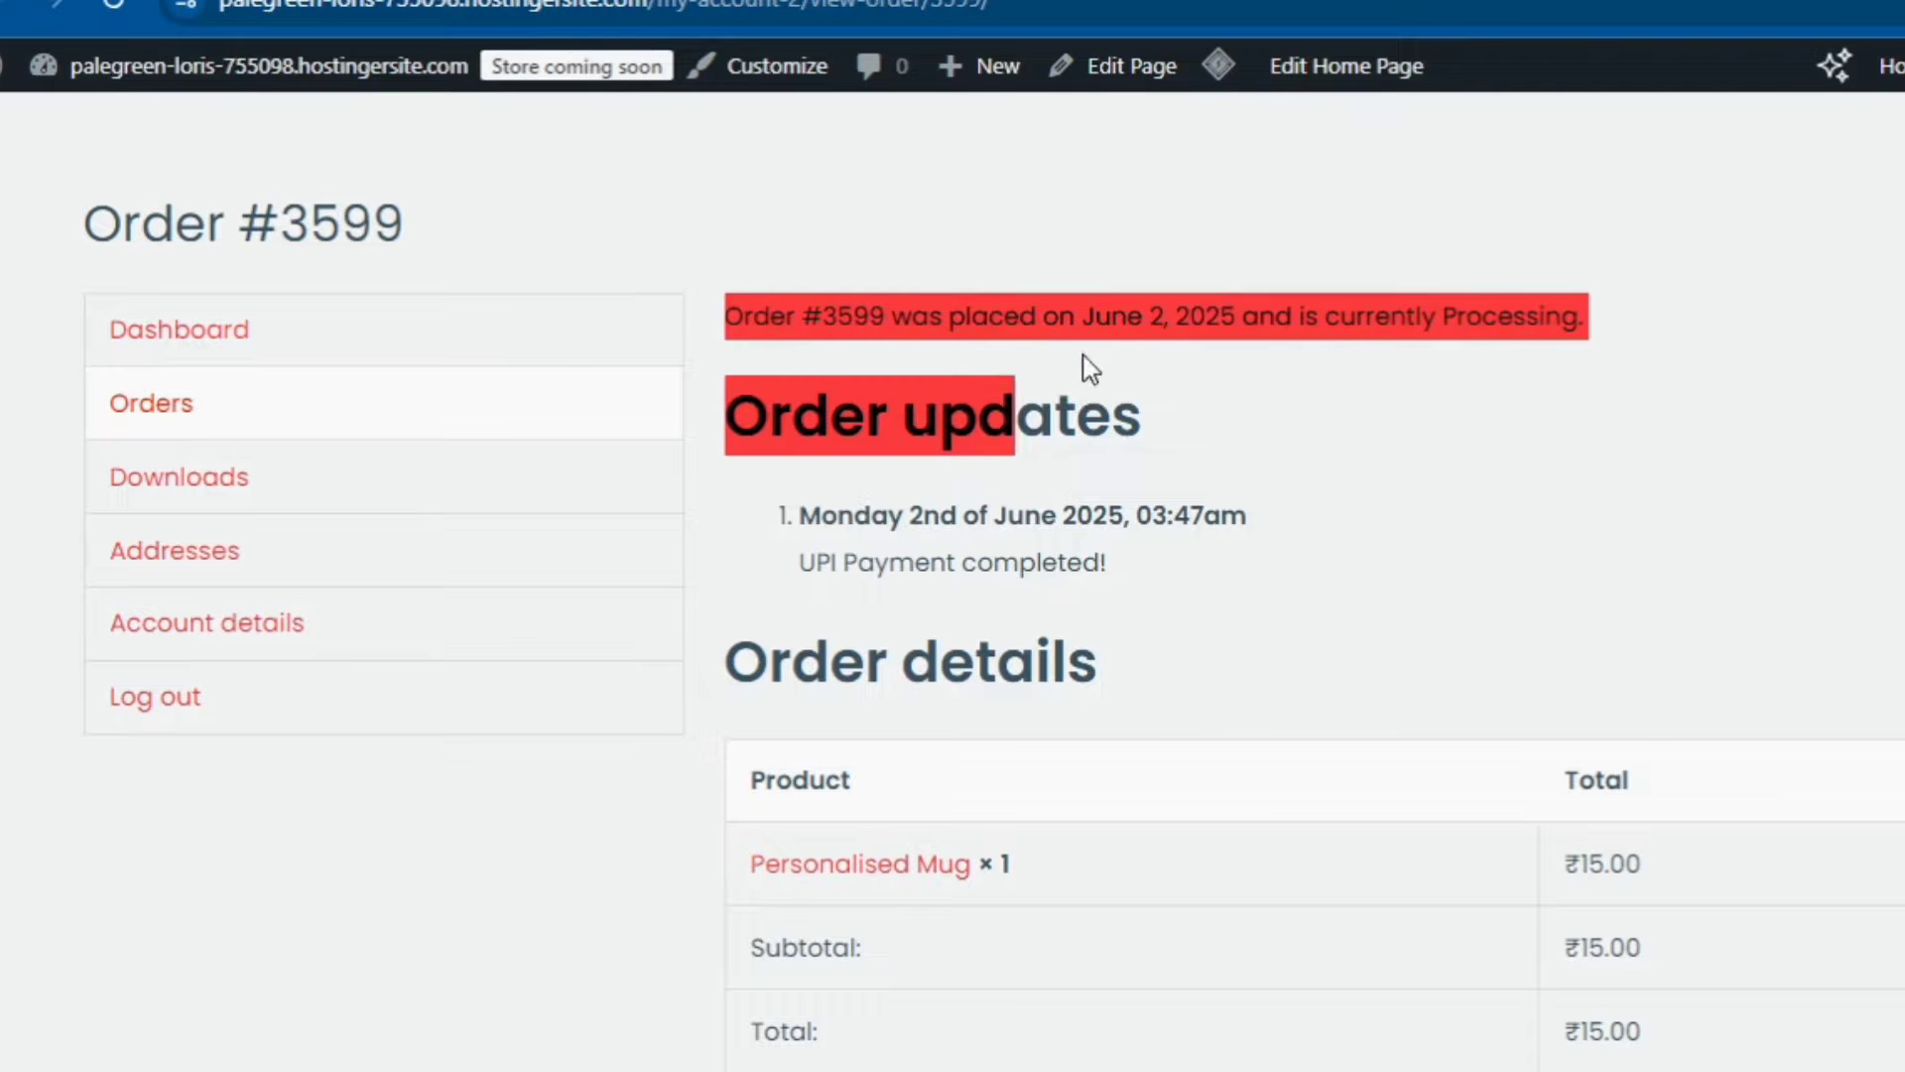
{"action": "left_click", "coordinate": [1456, 376]}
{"action": "scroll", "coordinate": [1456, 376], "scroll_direction": "down", "scroll_amount": 3}
{"action": "scroll", "coordinate": [1456, 387], "scroll_direction": "down", "scroll_amount": 2}
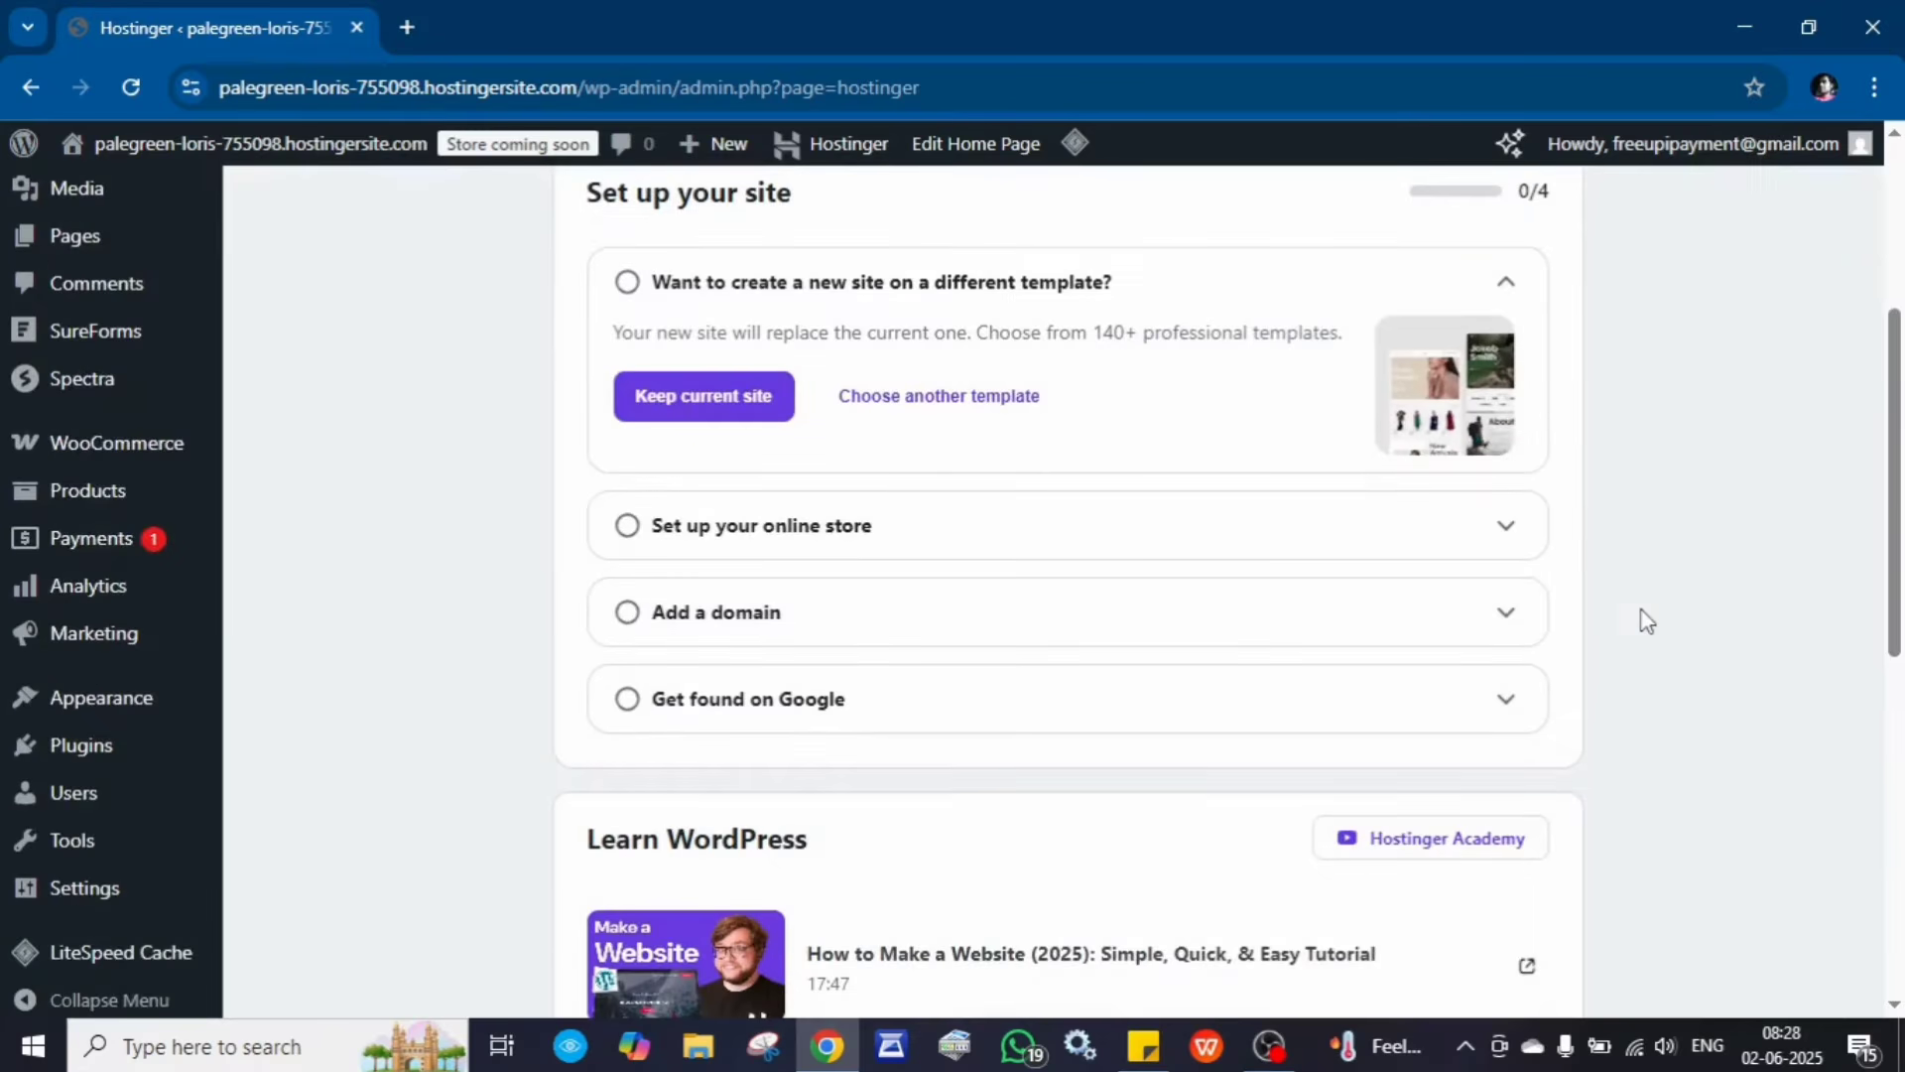
- Go to the Plugins > Add Plugin page
{"action": "scroll", "coordinate": [1667, 623], "scroll_direction": "down", "scroll_amount": 2}
{"action": "scroll", "coordinate": [1677, 623], "scroll_direction": "down", "scroll_amount": 1}
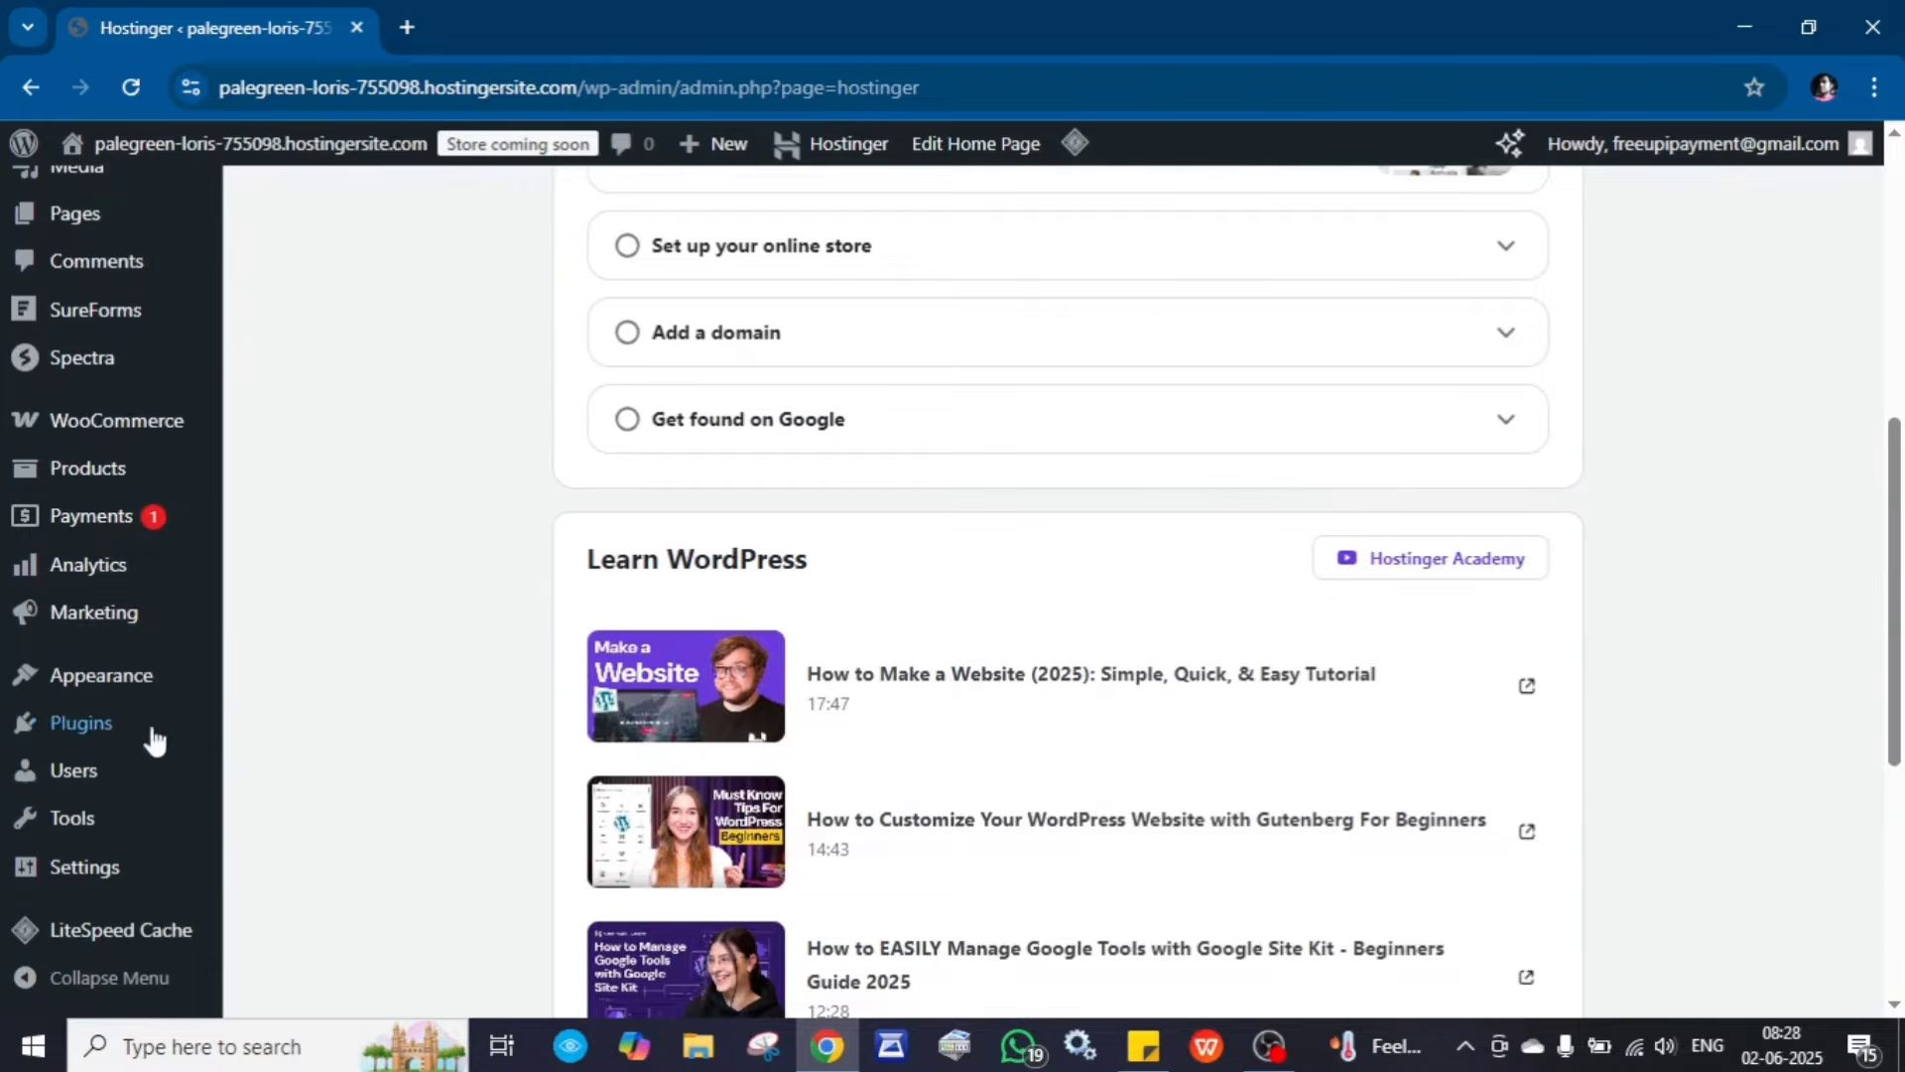
{"action": "mouse_move", "coordinate": [92, 739]}
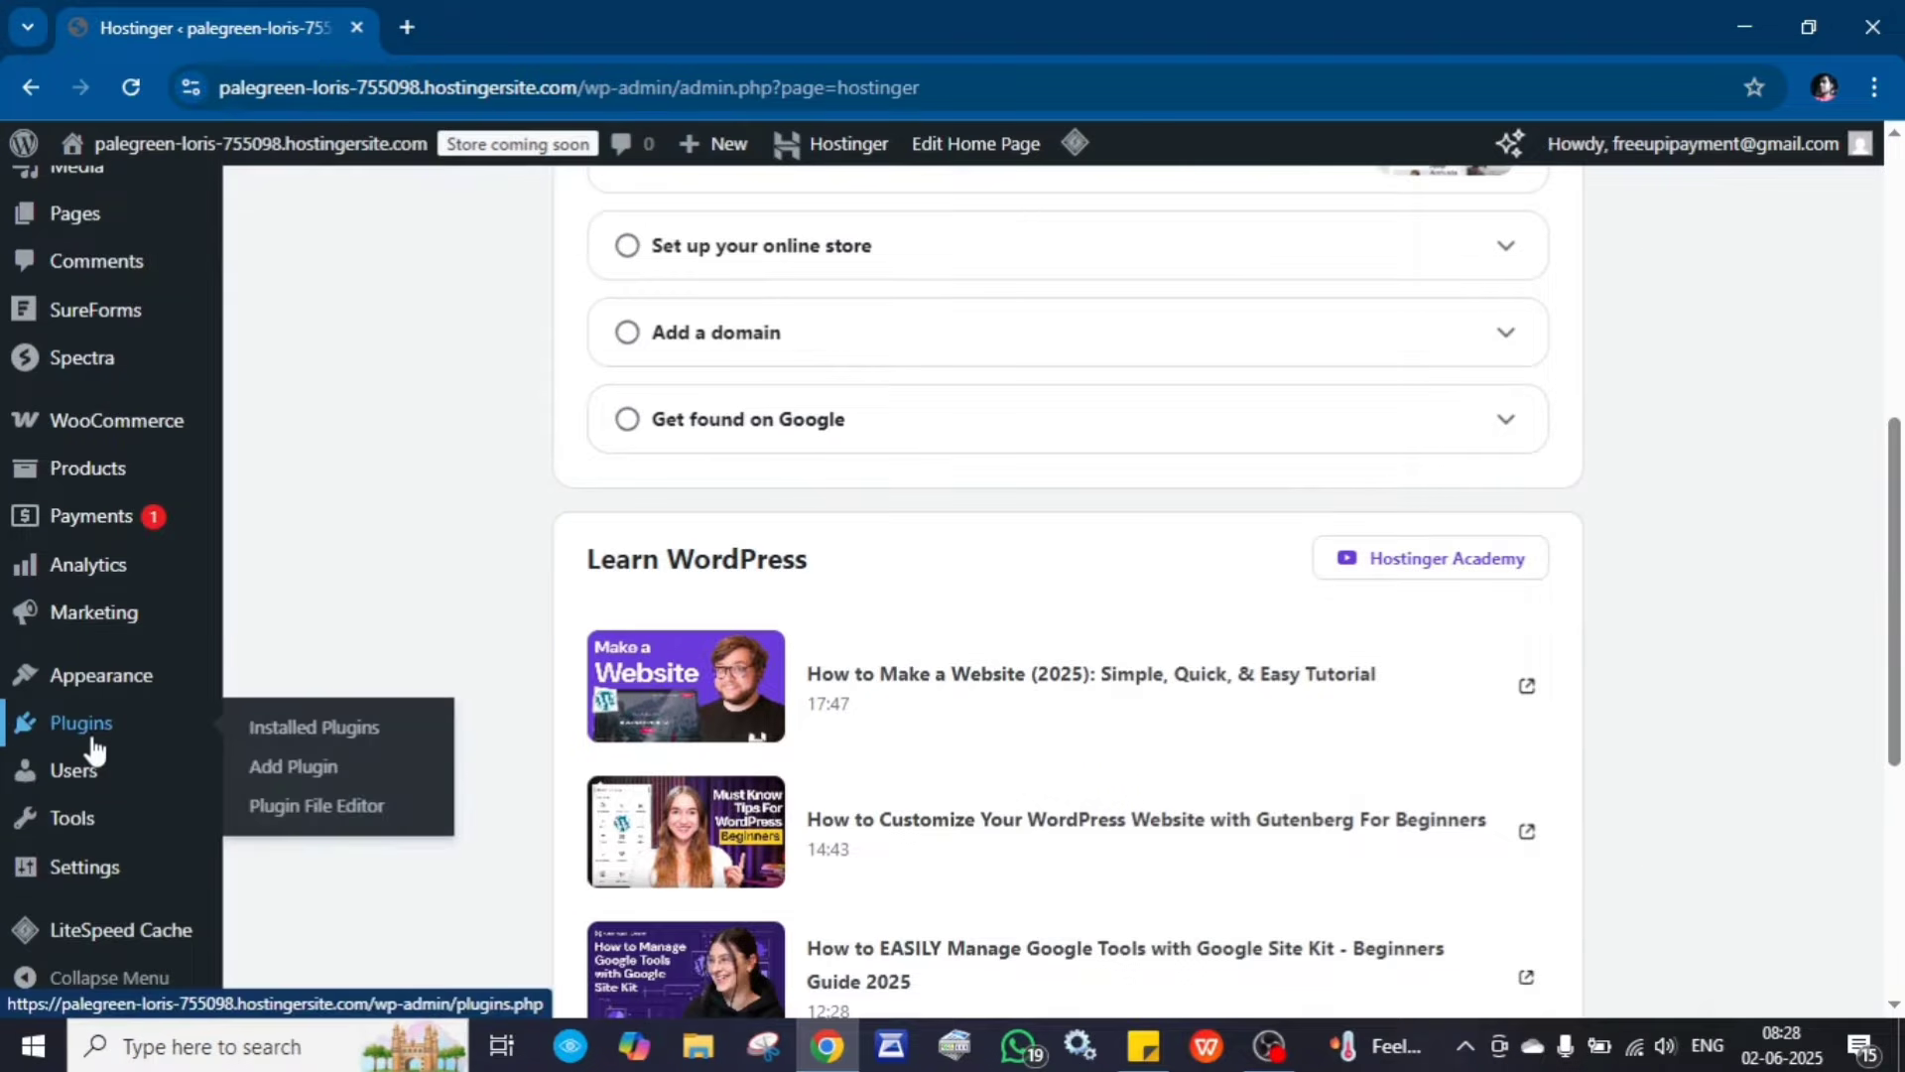
{"action": "left_click", "coordinate": [310, 760]}
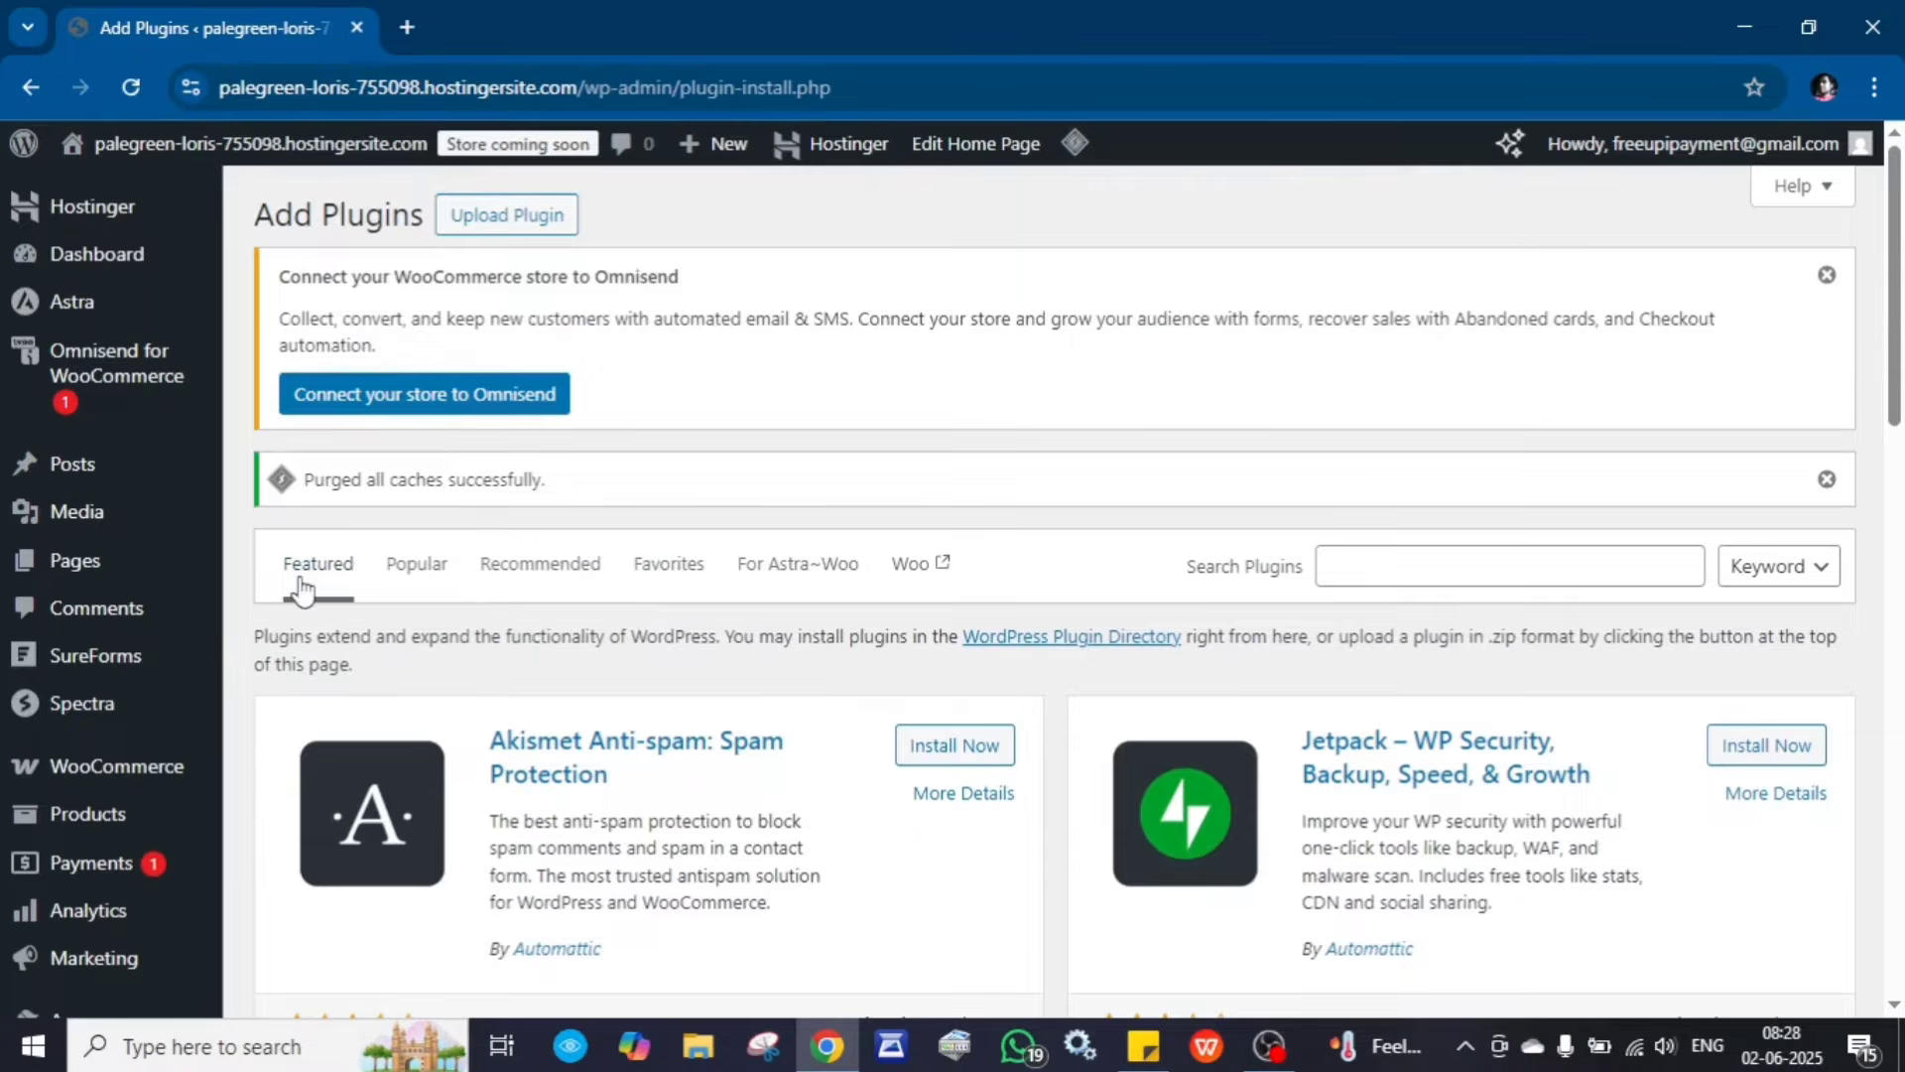
- Search the plugin directory for 'Fre' to find FreeUPI
{"action": "scroll", "coordinate": [298, 593], "scroll_direction": "down", "scroll_amount": 2}
{"action": "scroll", "coordinate": [298, 592], "scroll_direction": "down", "scroll_amount": 2}
{"action": "mouse_move", "coordinate": [130, 496]}
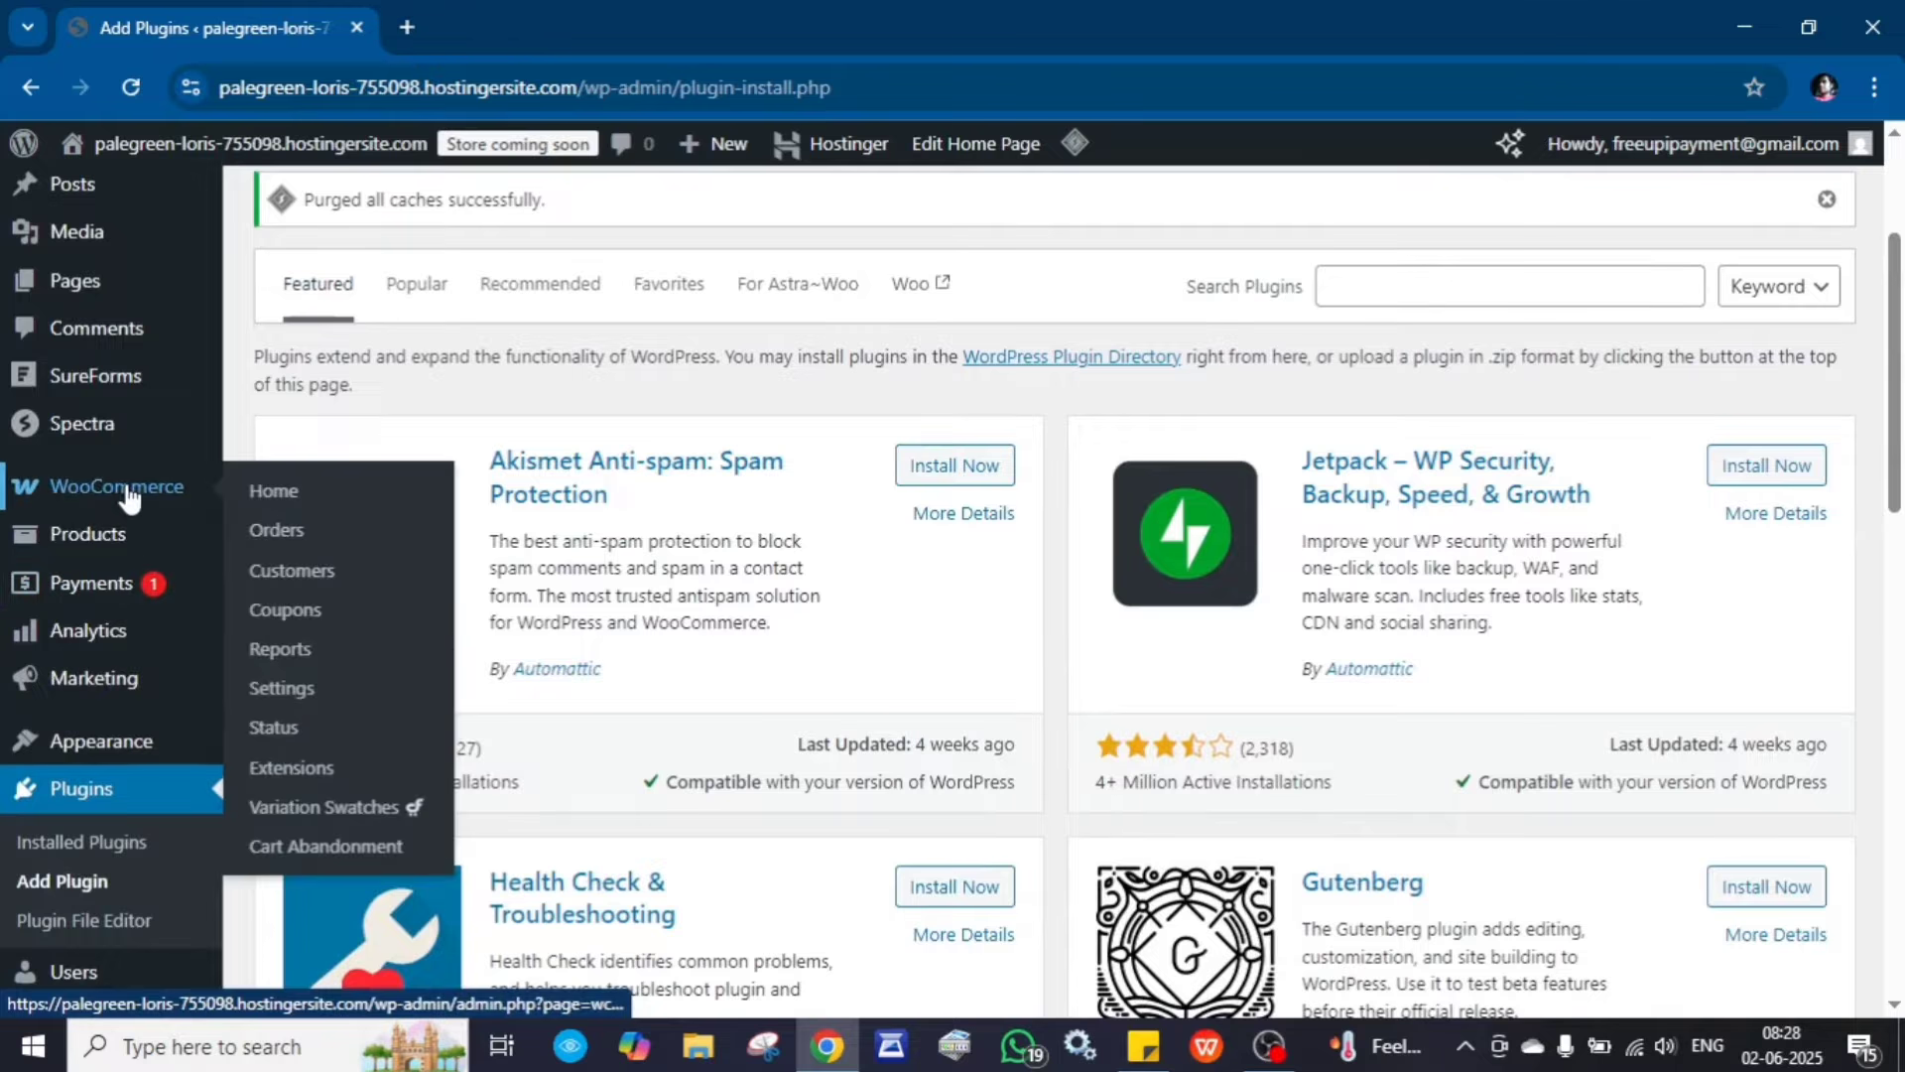
{"action": "left_click", "coordinate": [1390, 295]}
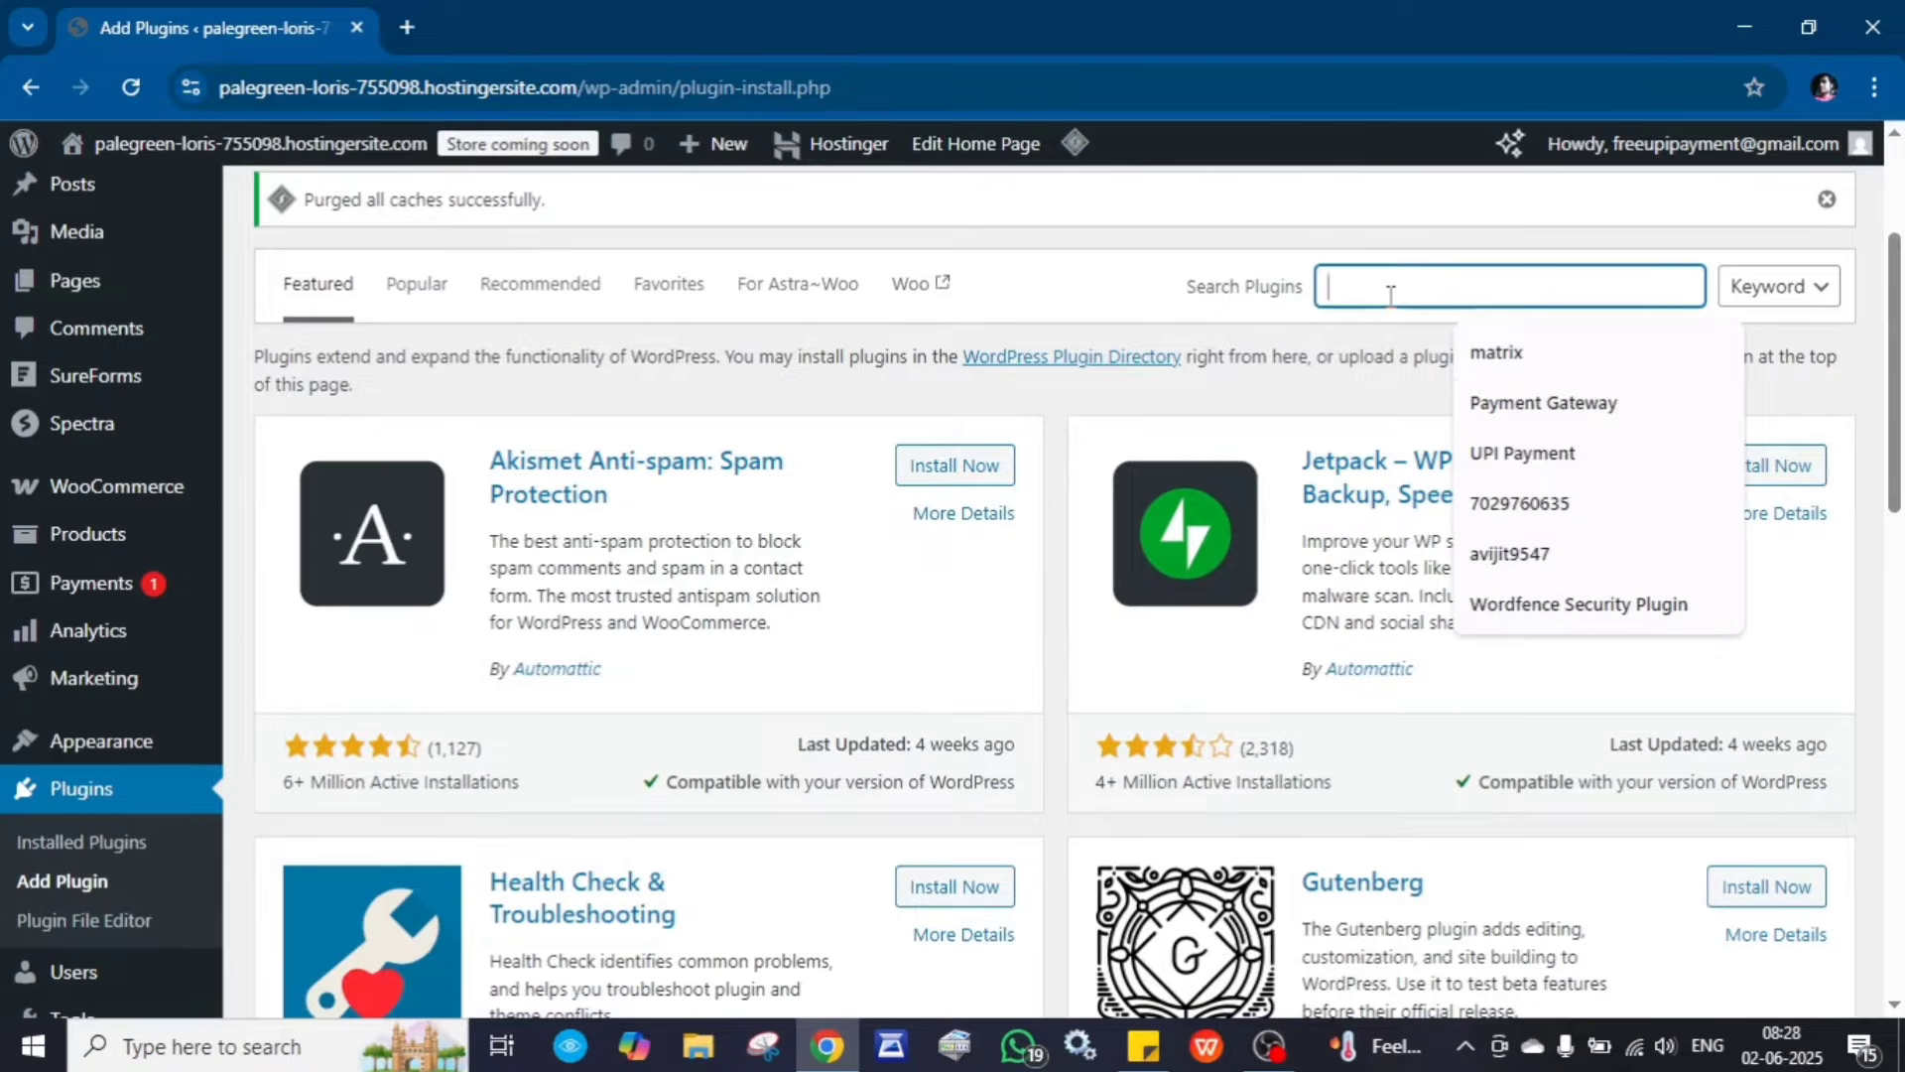
{"action": "type", "text": "FreeUPI"}
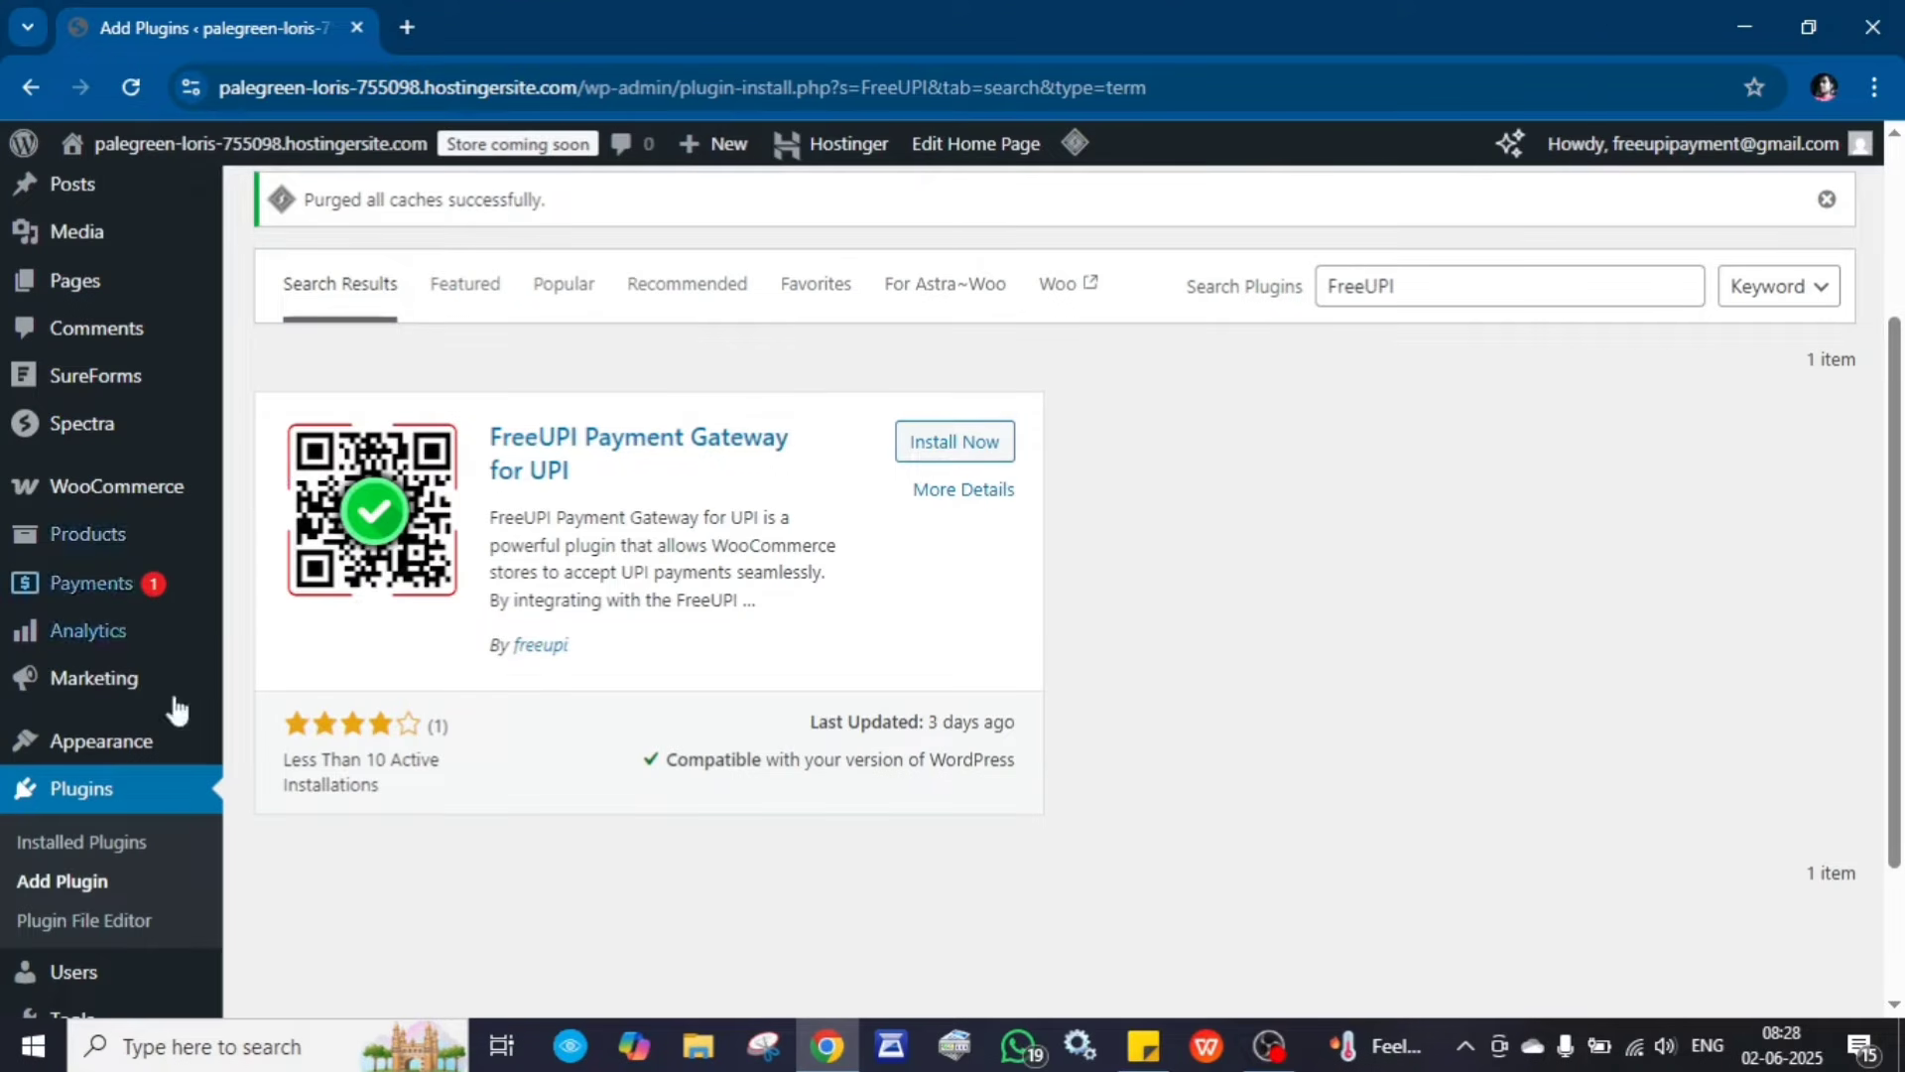
- Install FreeUPI Payment Gateway for UPI, then activate it under Installed Plugins
{"action": "left_click", "coordinate": [977, 454]}
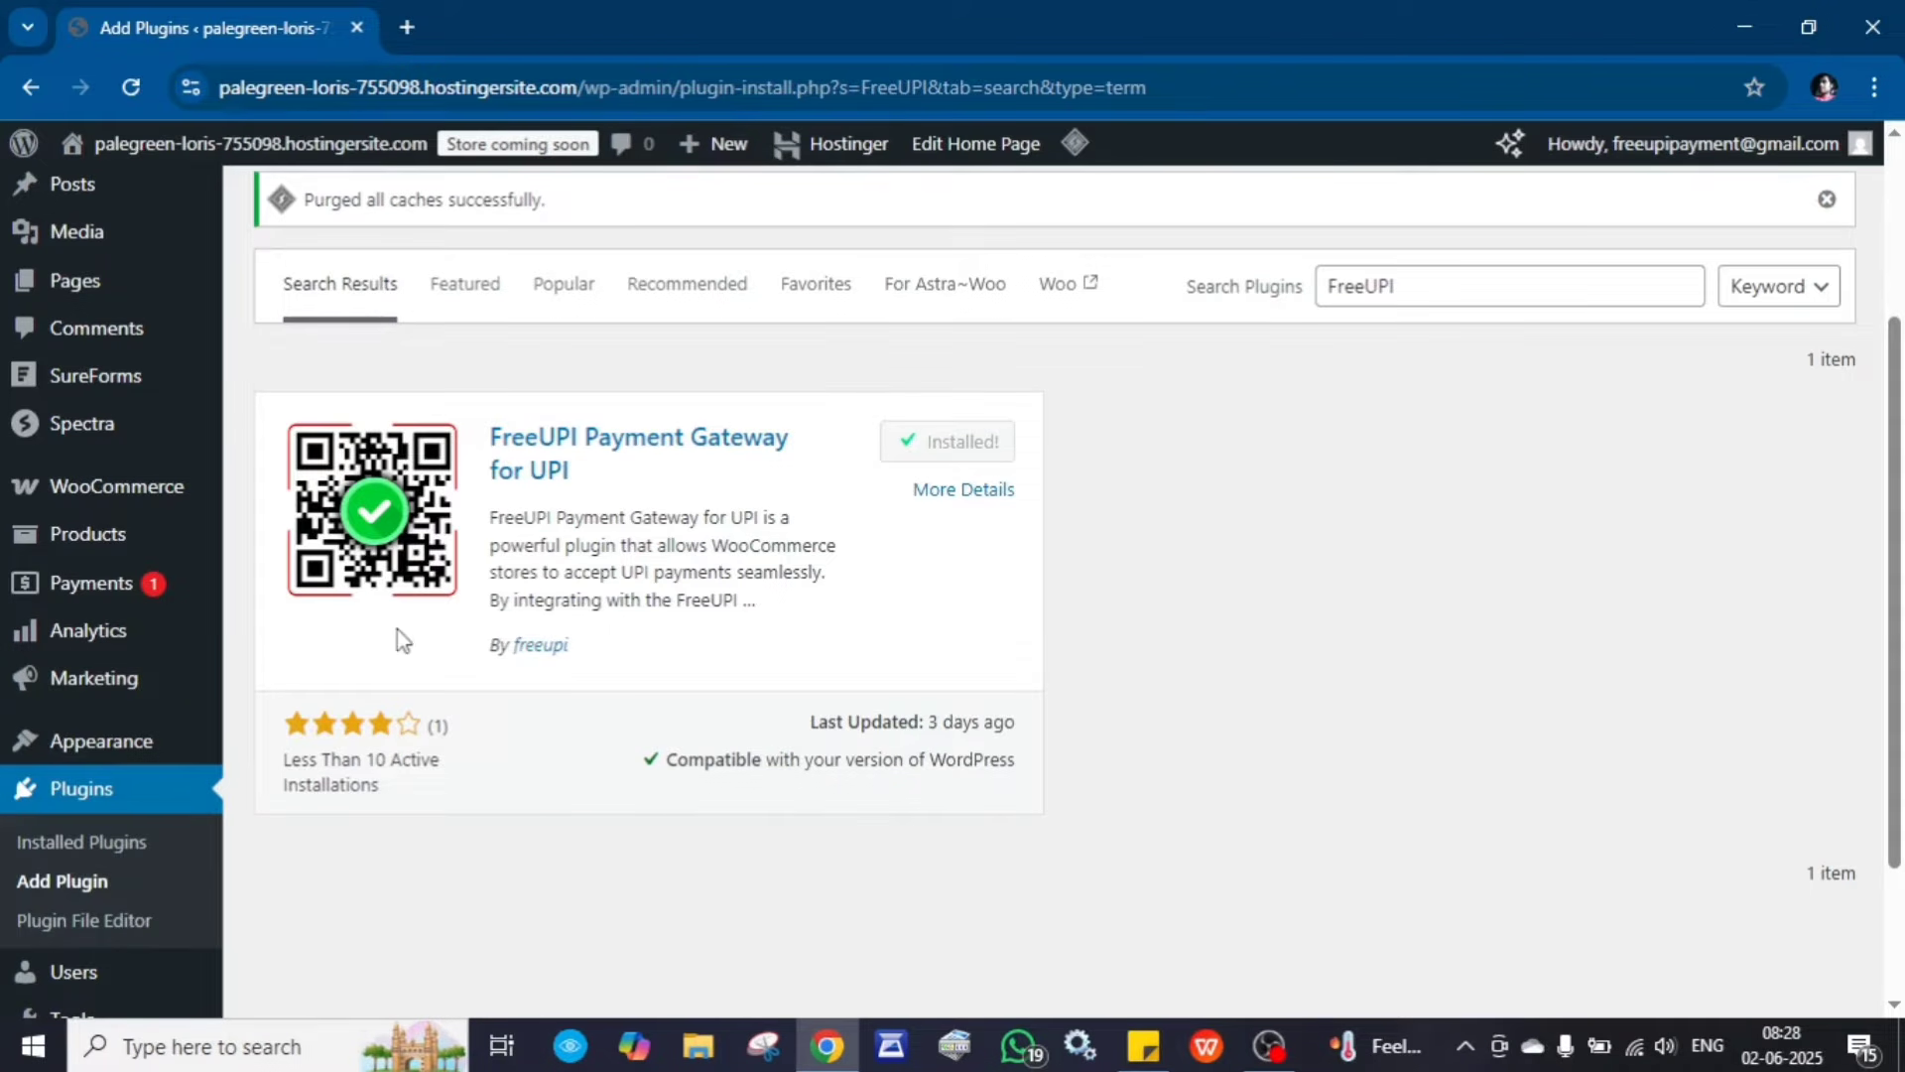
{"action": "scroll", "coordinate": [337, 650], "scroll_direction": "down", "scroll_amount": 1}
{"action": "left_click", "coordinate": [91, 711]}
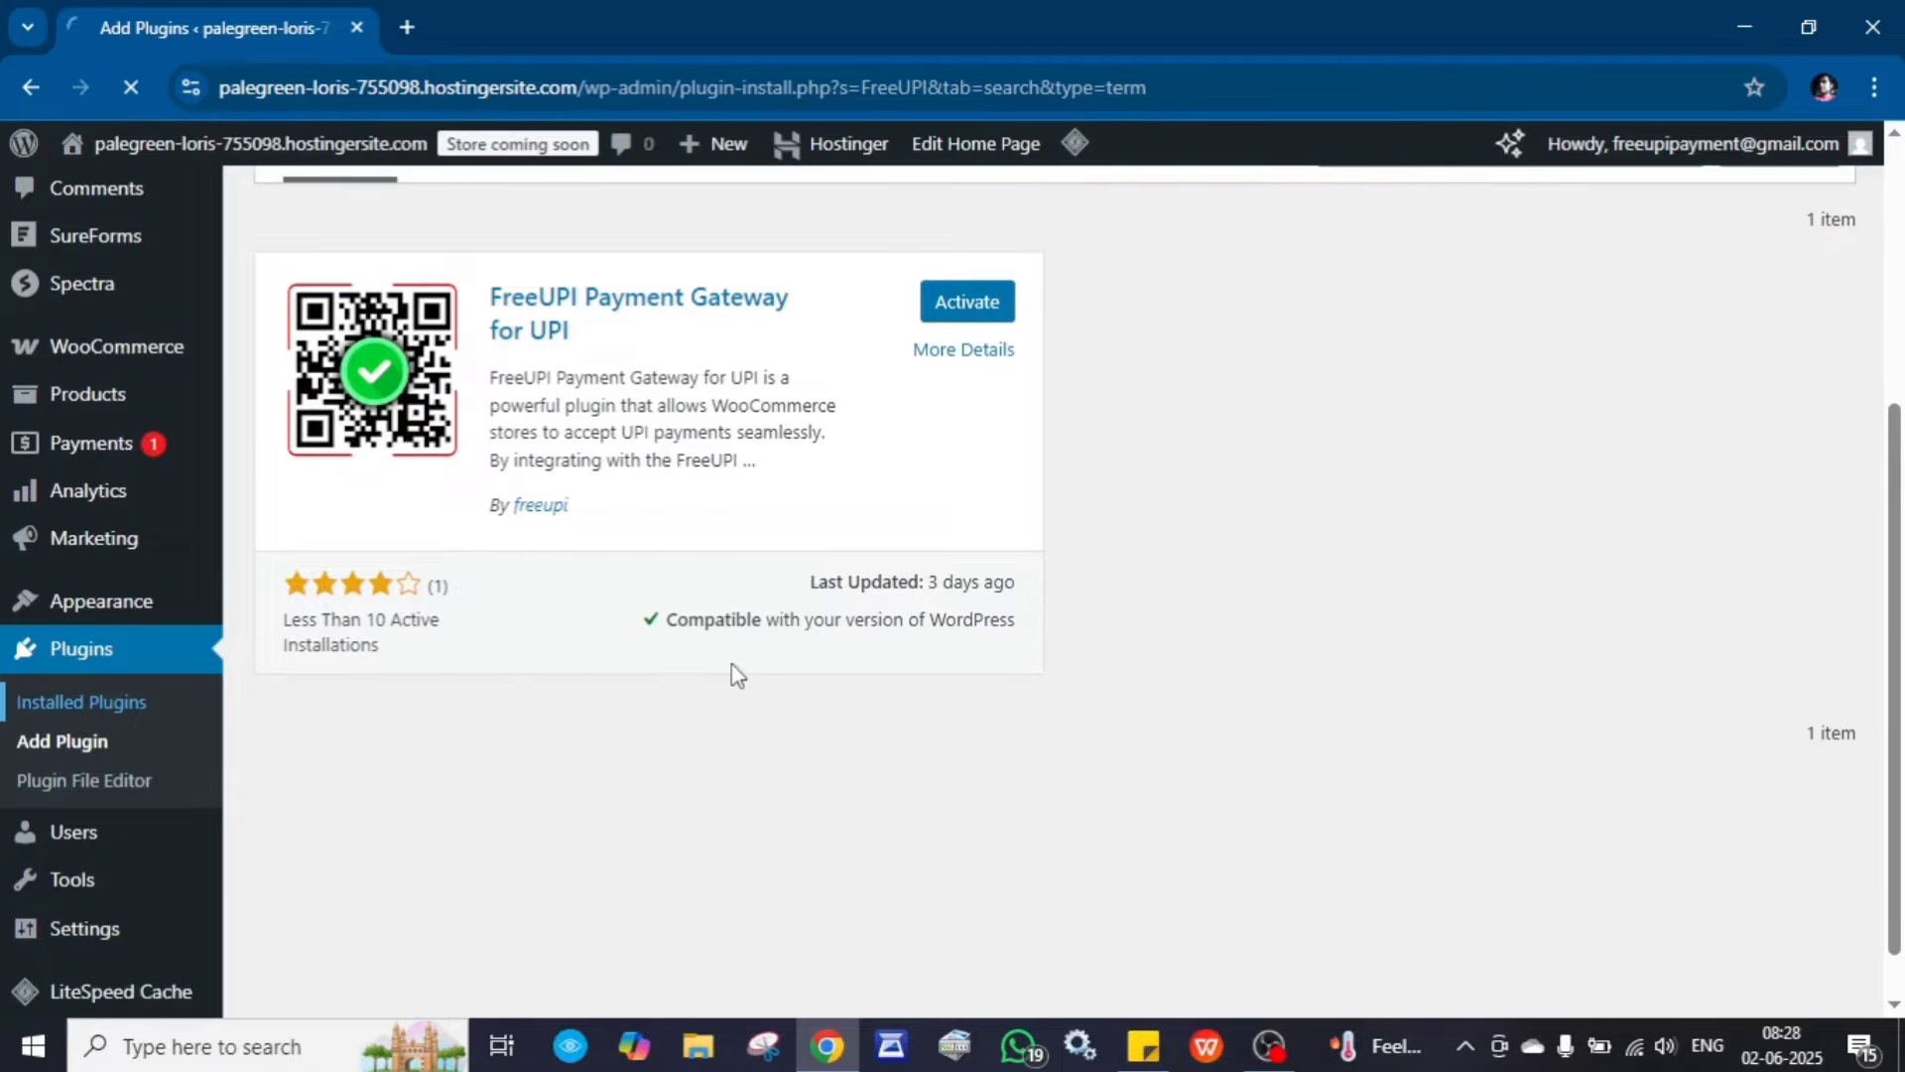
{"action": "scroll", "coordinate": [702, 523], "scroll_direction": "down", "scroll_amount": 3}
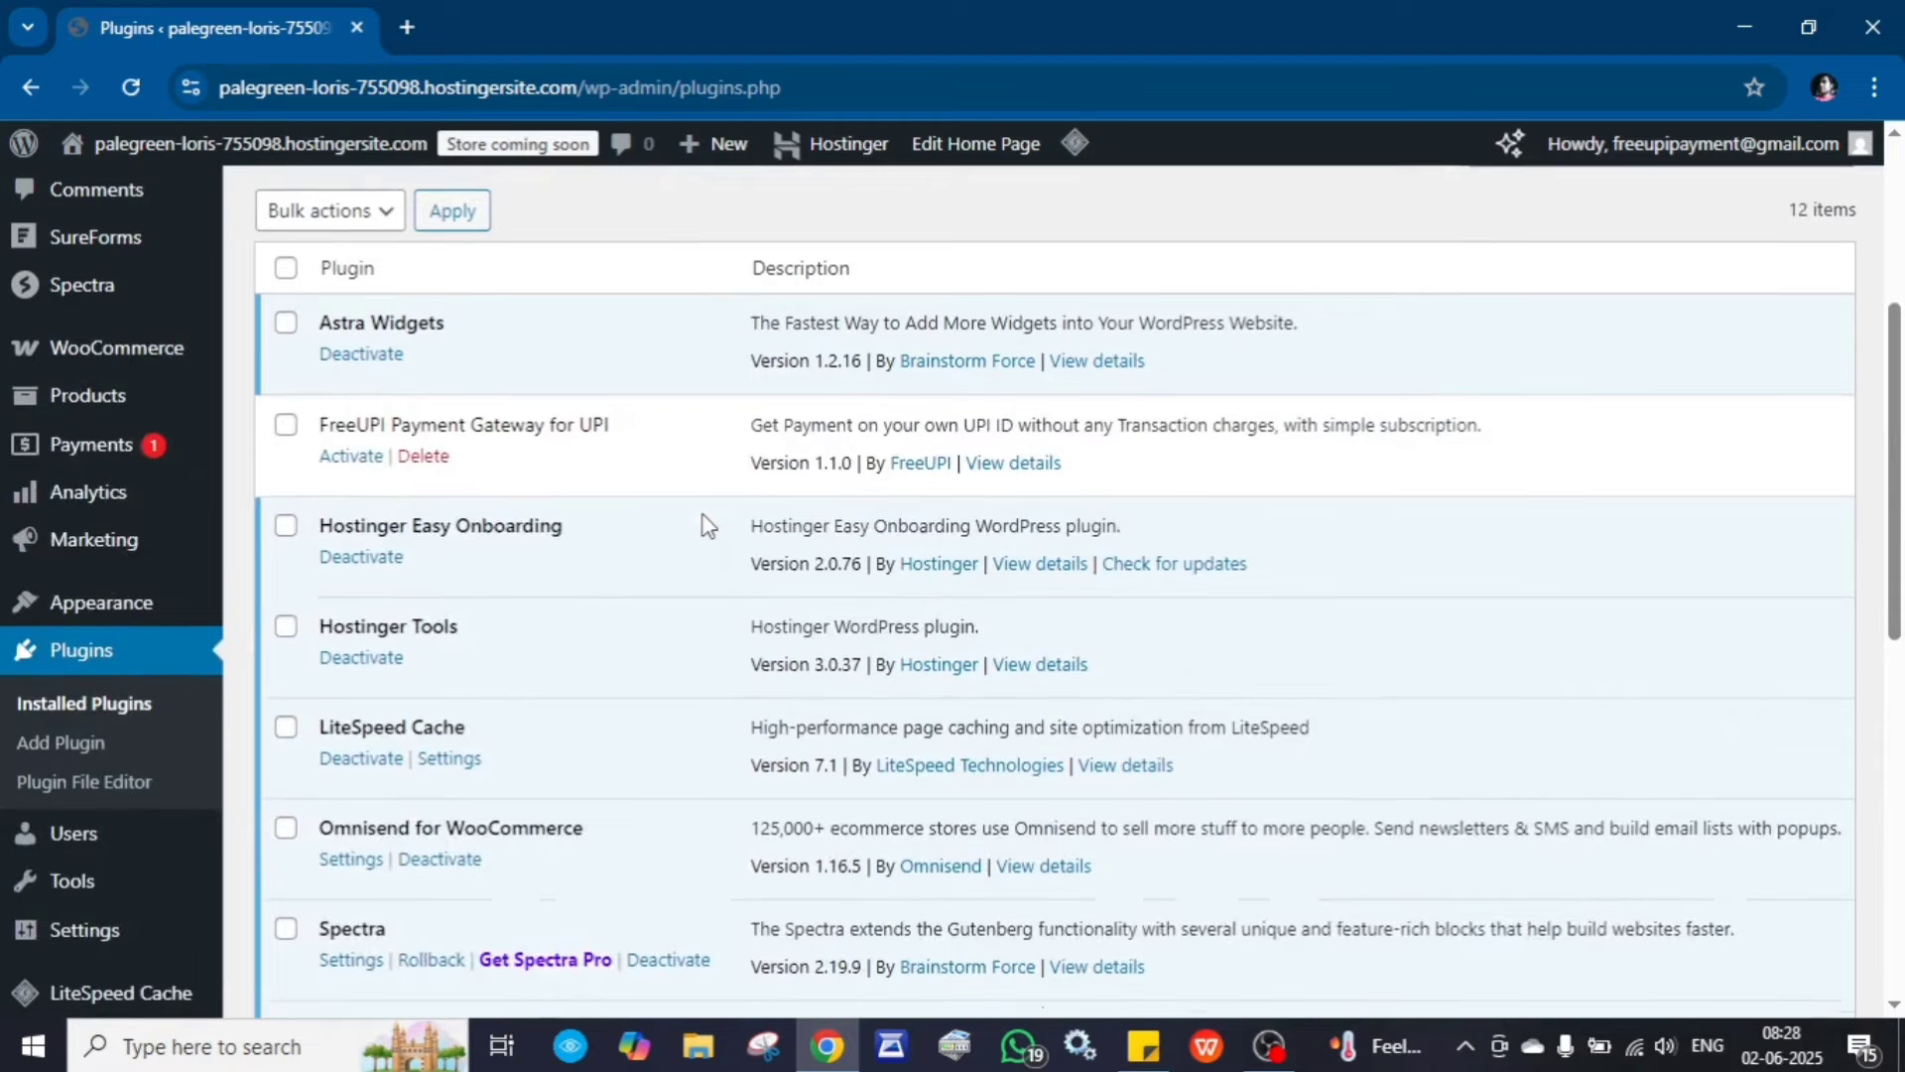
{"action": "left_click", "coordinate": [353, 456]}
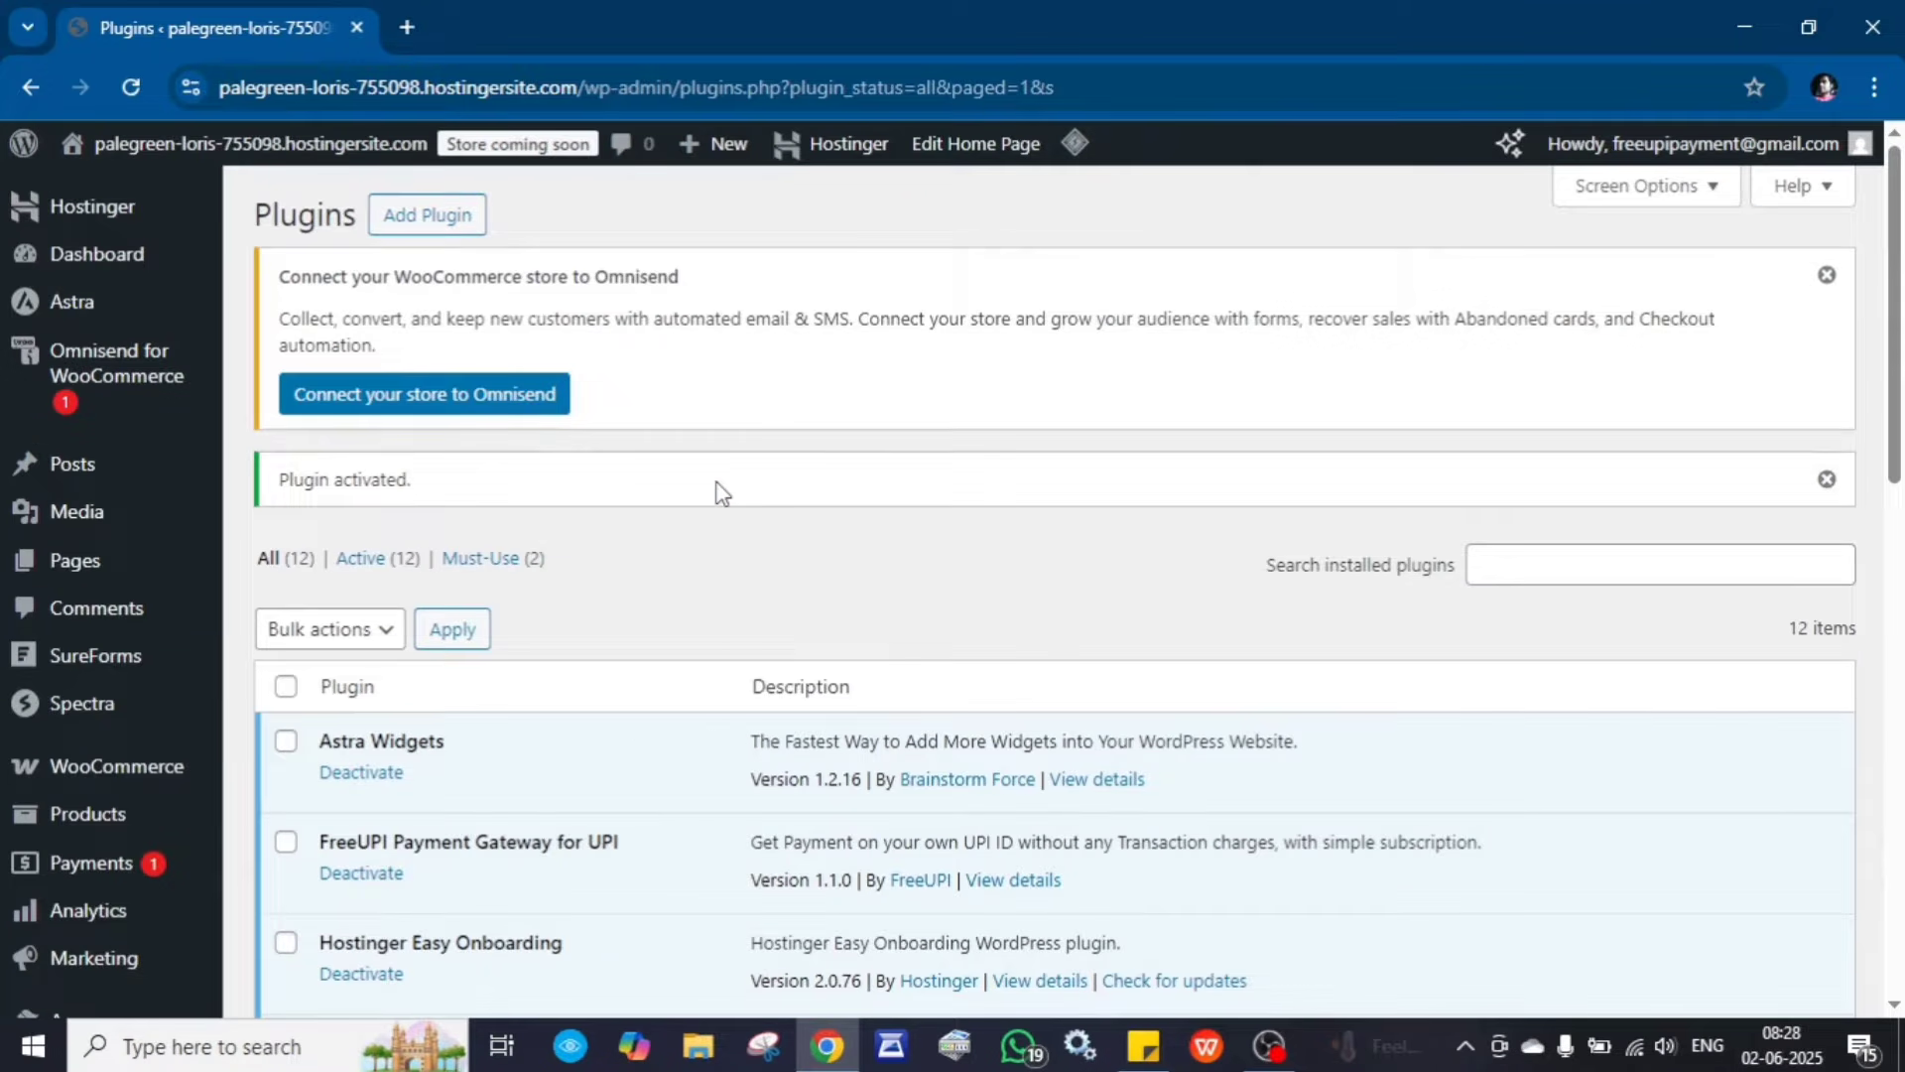
{"action": "scroll", "coordinate": [722, 494], "scroll_direction": "down", "scroll_amount": 1}
{"action": "mouse_move", "coordinate": [119, 626]}
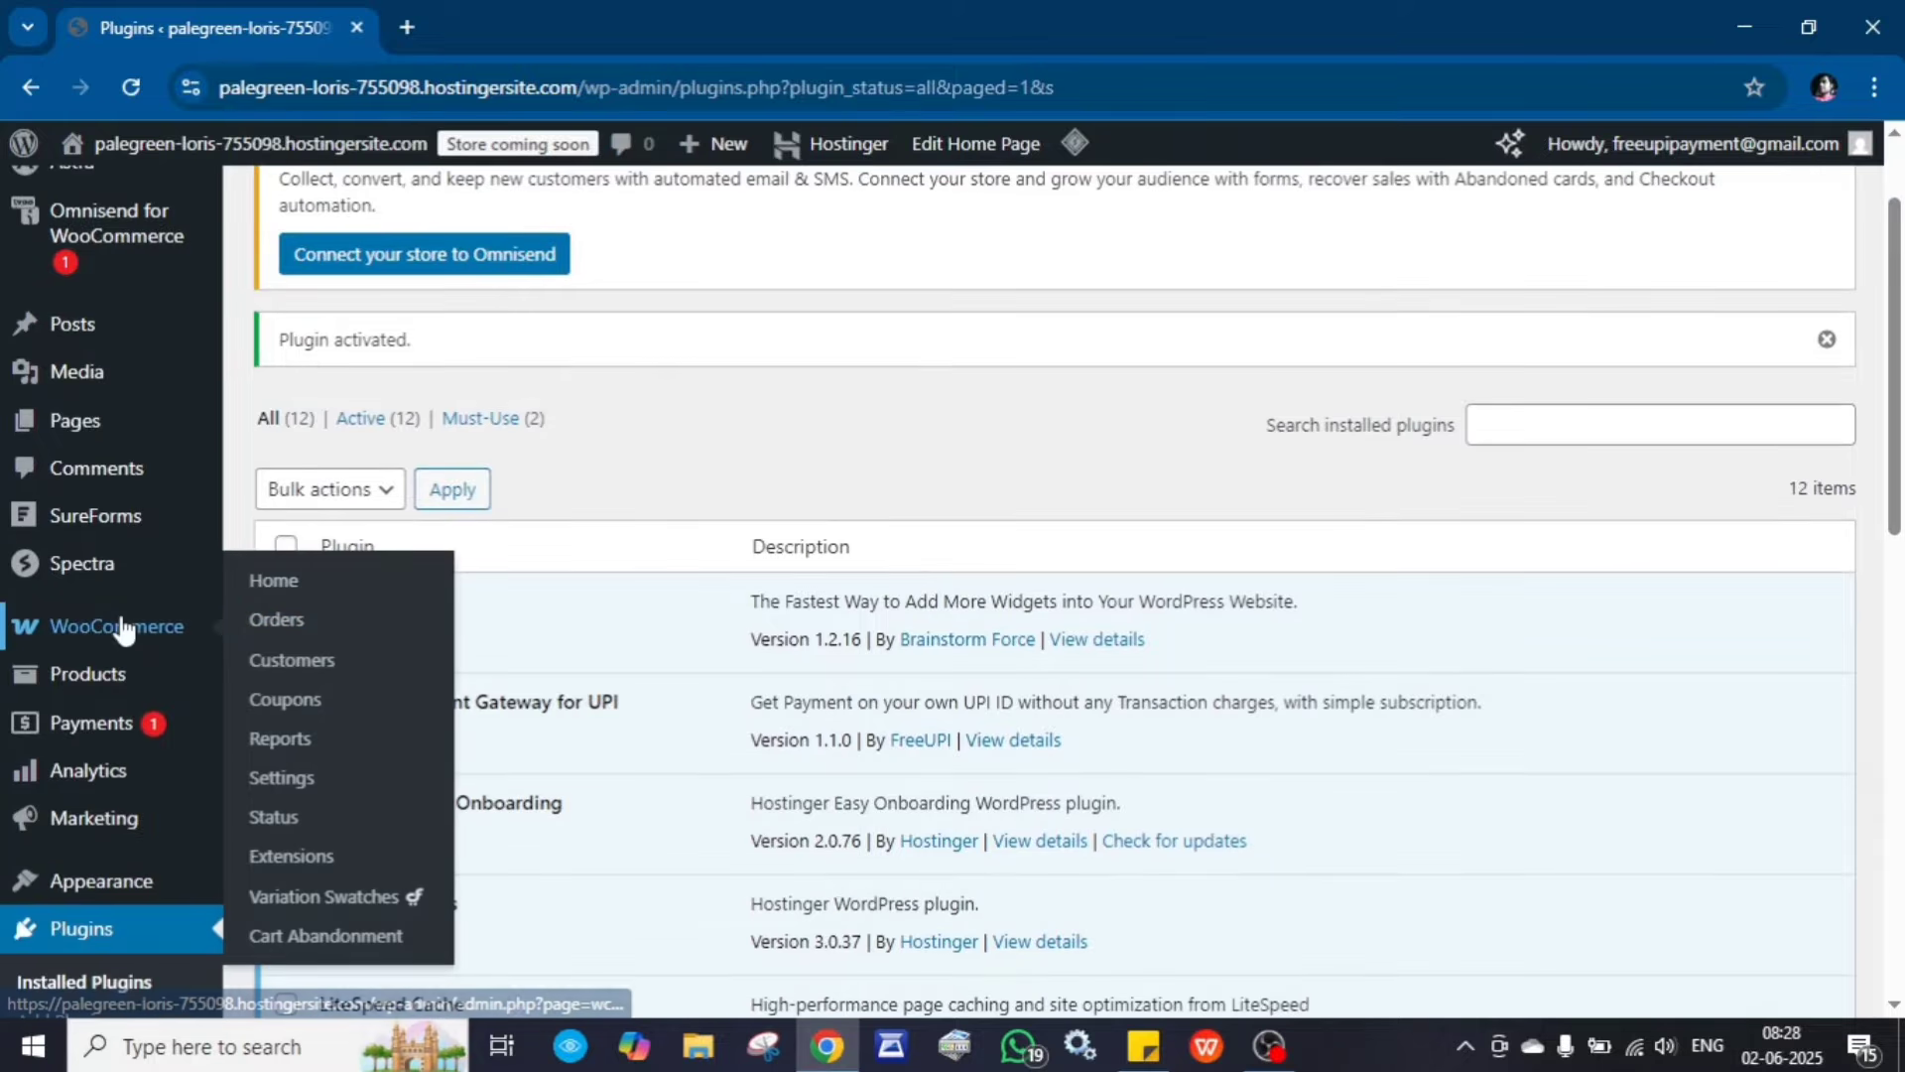
- Open WooCommerce Settings > Payments and locate the UPI Gateway entry
{"action": "left_click", "coordinate": [288, 779]}
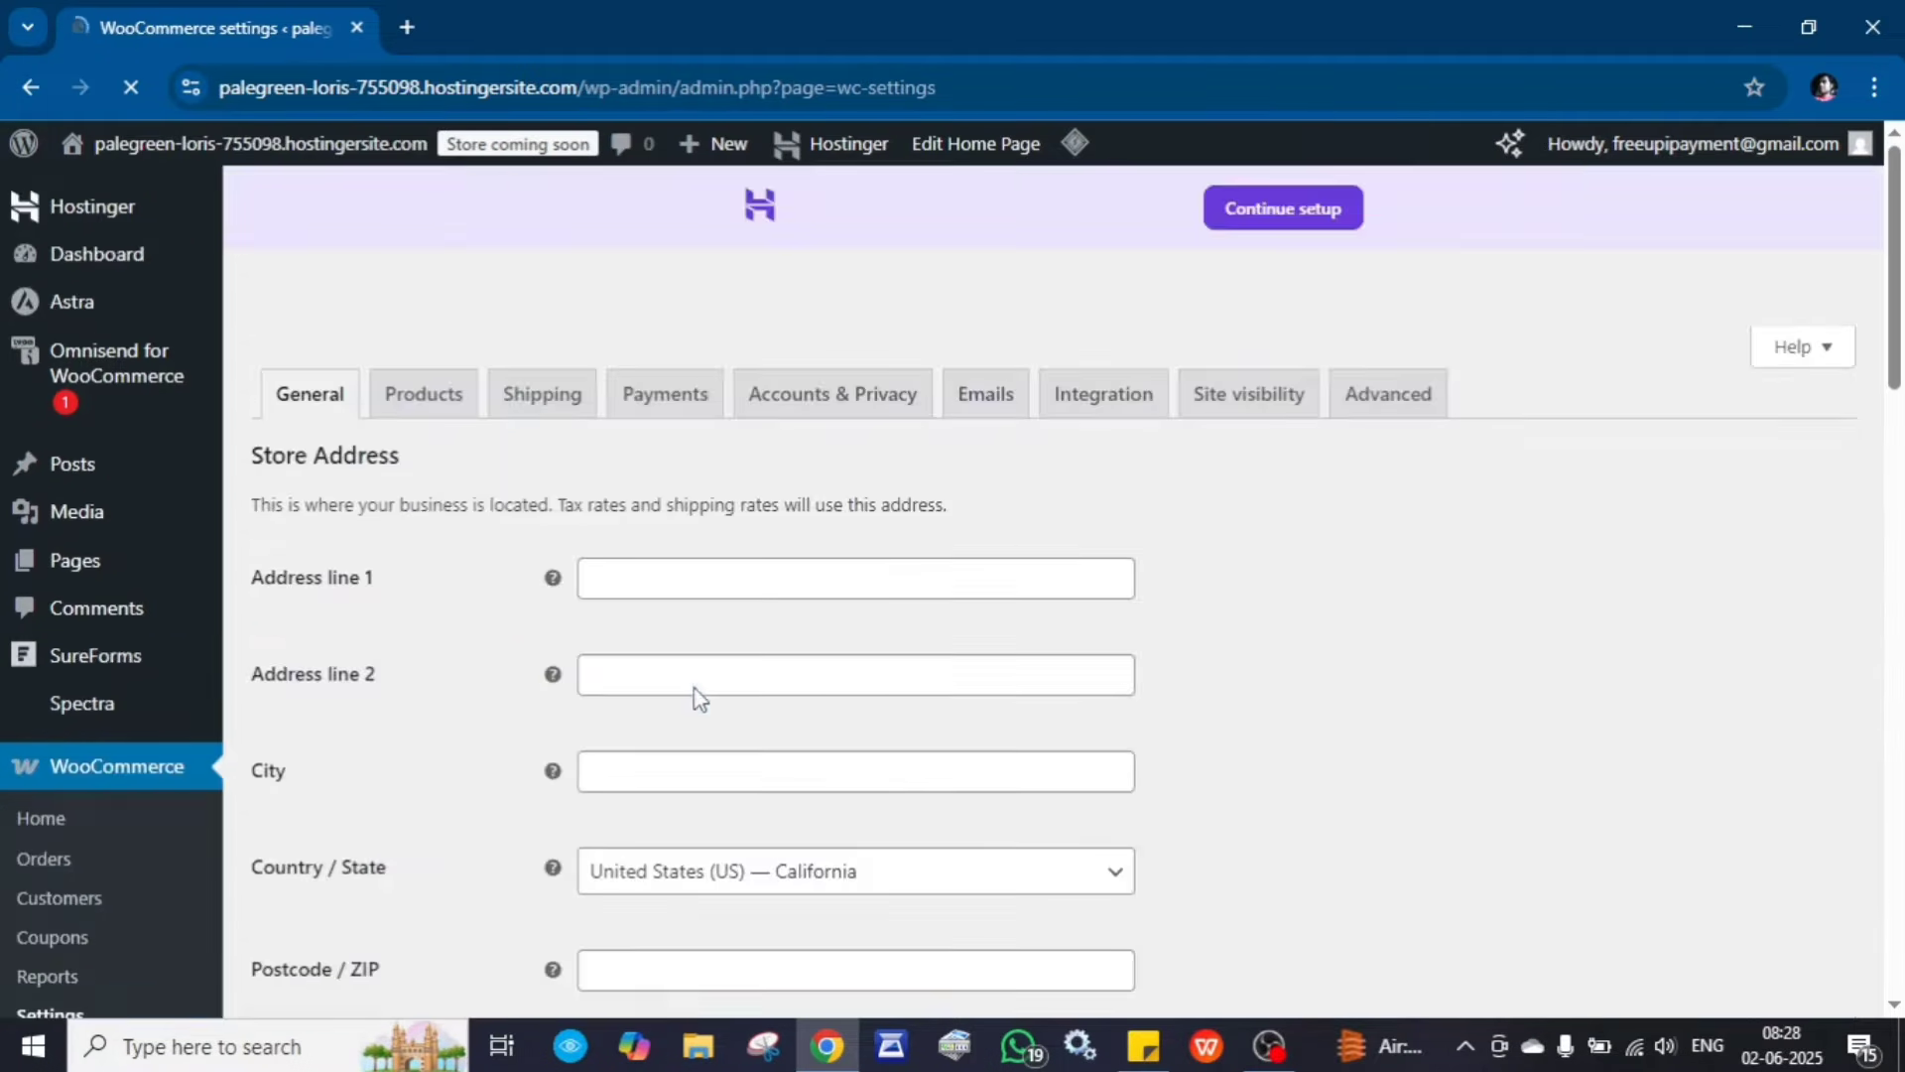
{"action": "left_click", "coordinate": [661, 392]}
{"action": "scroll", "coordinate": [1403, 561], "scroll_direction": "down", "scroll_amount": 7}
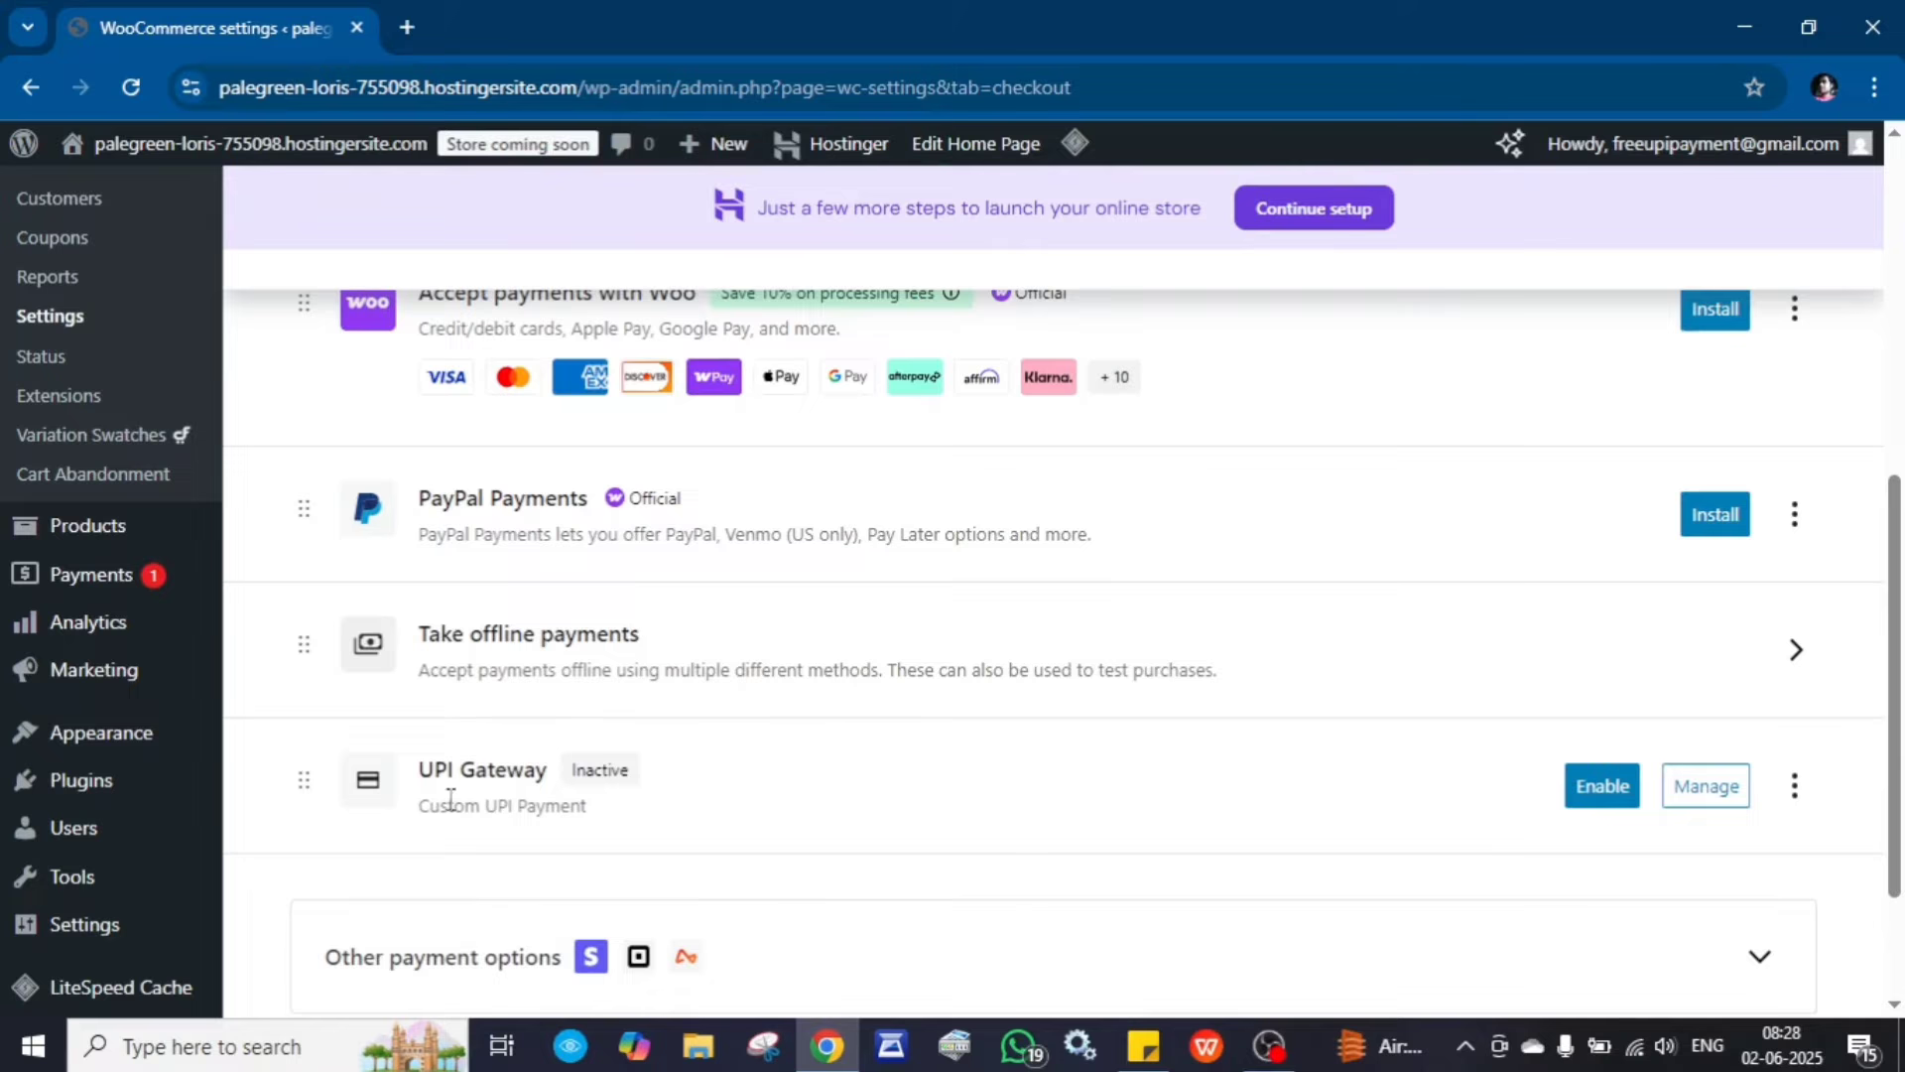
{"action": "left_click_drag", "start_coordinate": [419, 782], "coordinate": [557, 795]}
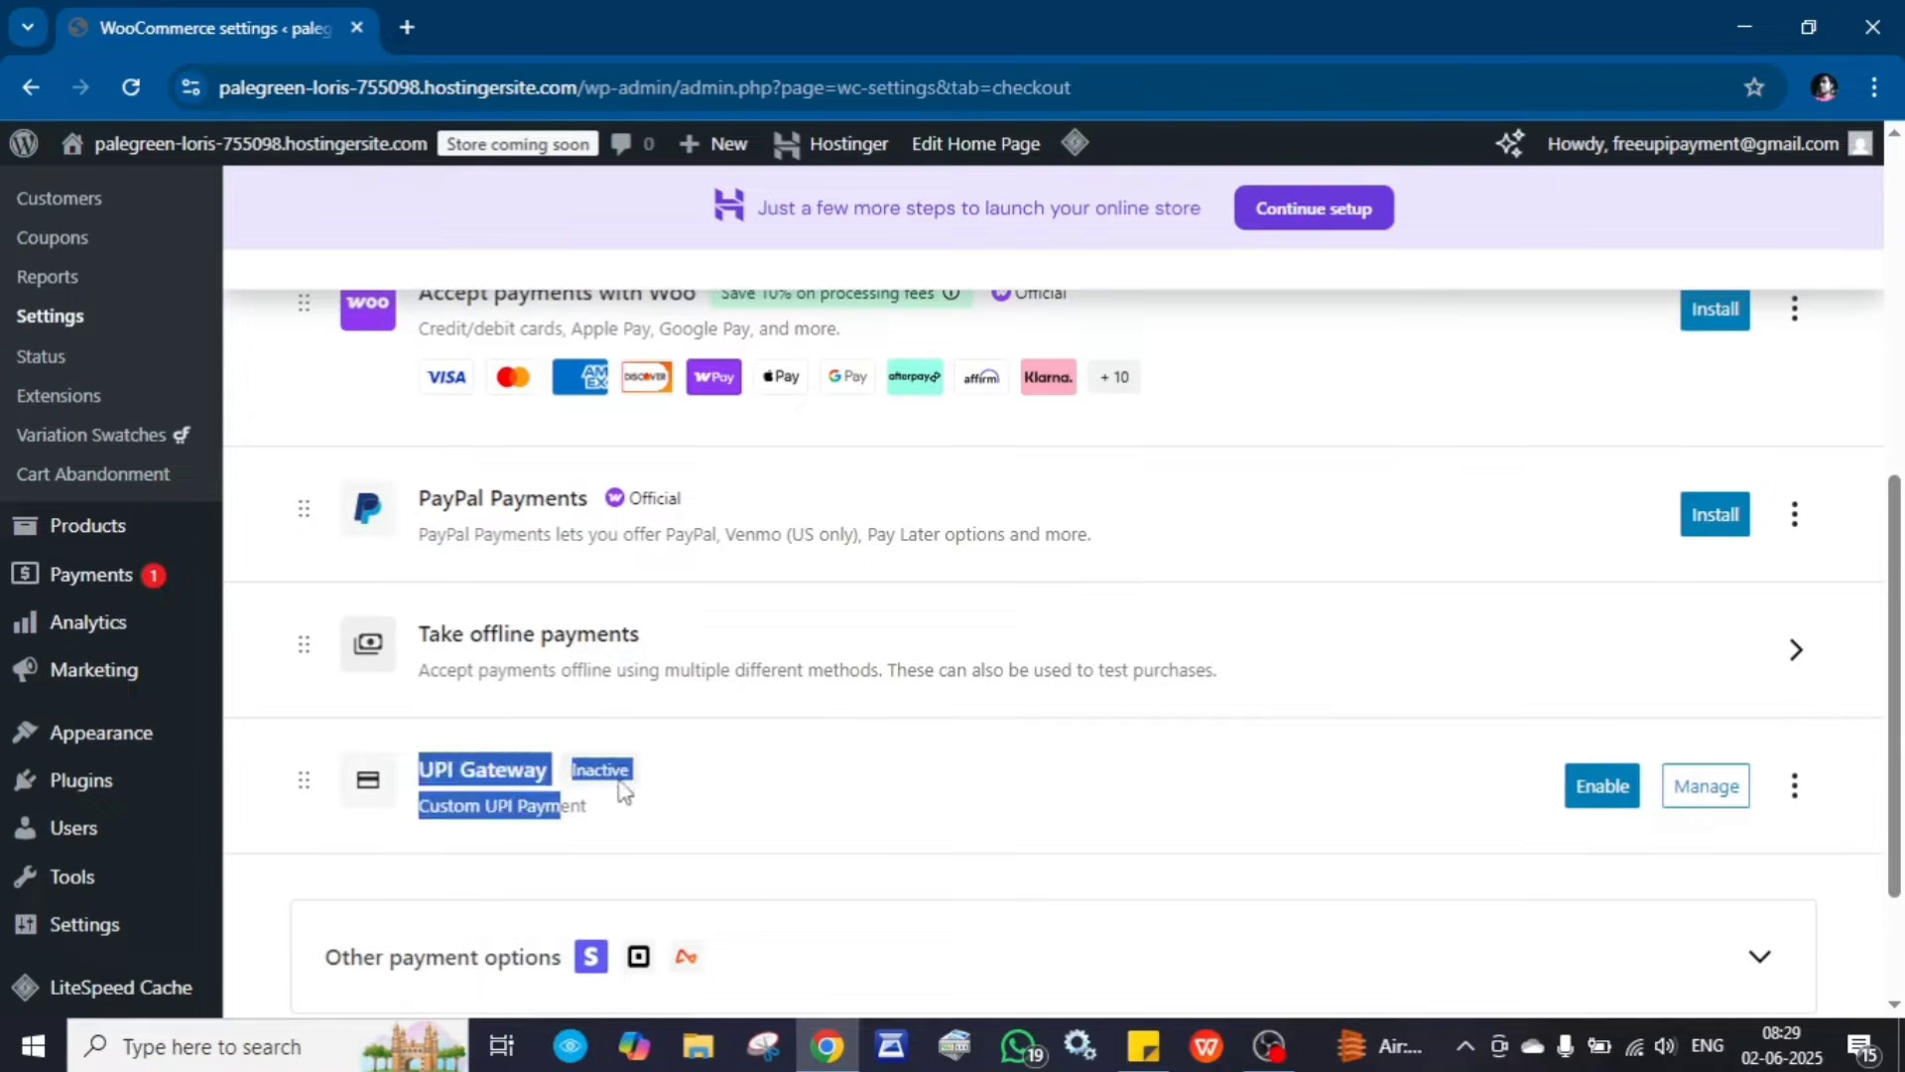
{"action": "left_click", "coordinate": [1044, 888]}
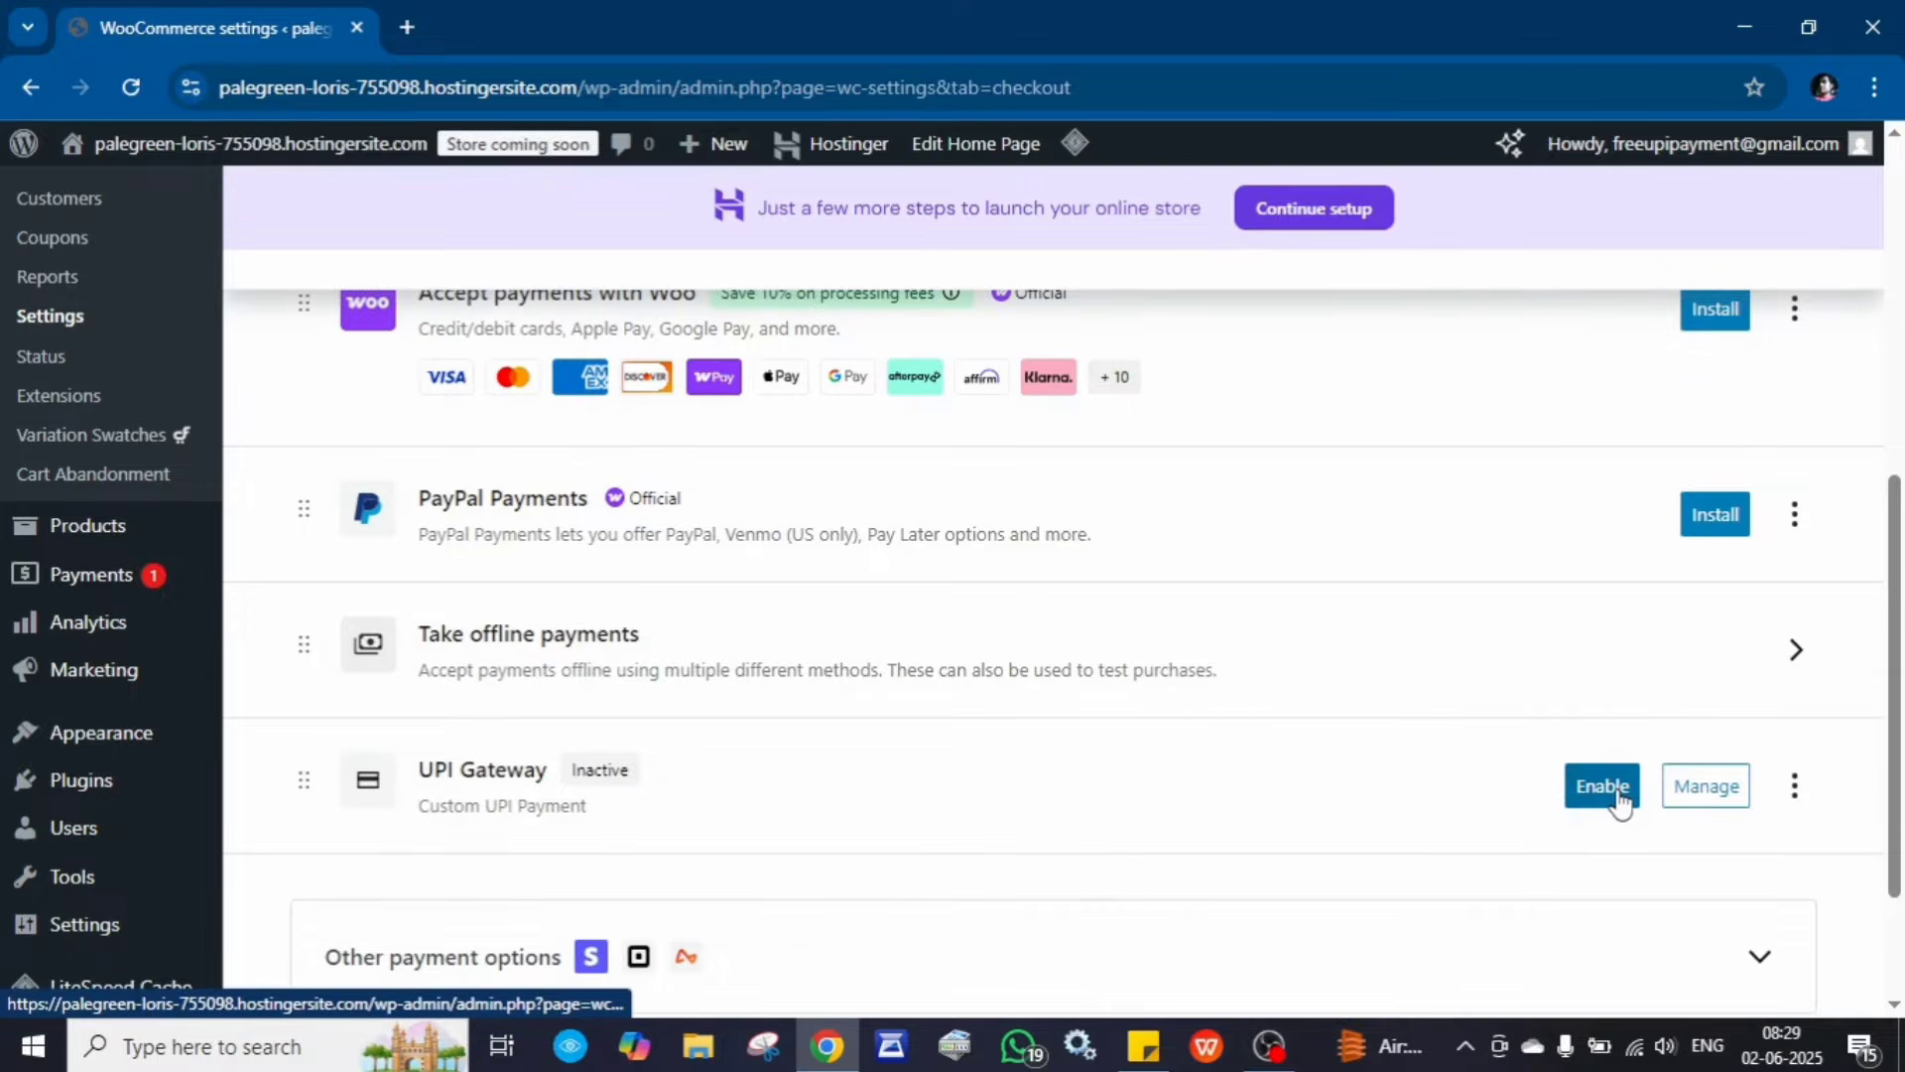
{"action": "scroll", "coordinate": [1654, 732], "scroll_direction": "down", "scroll_amount": 2}
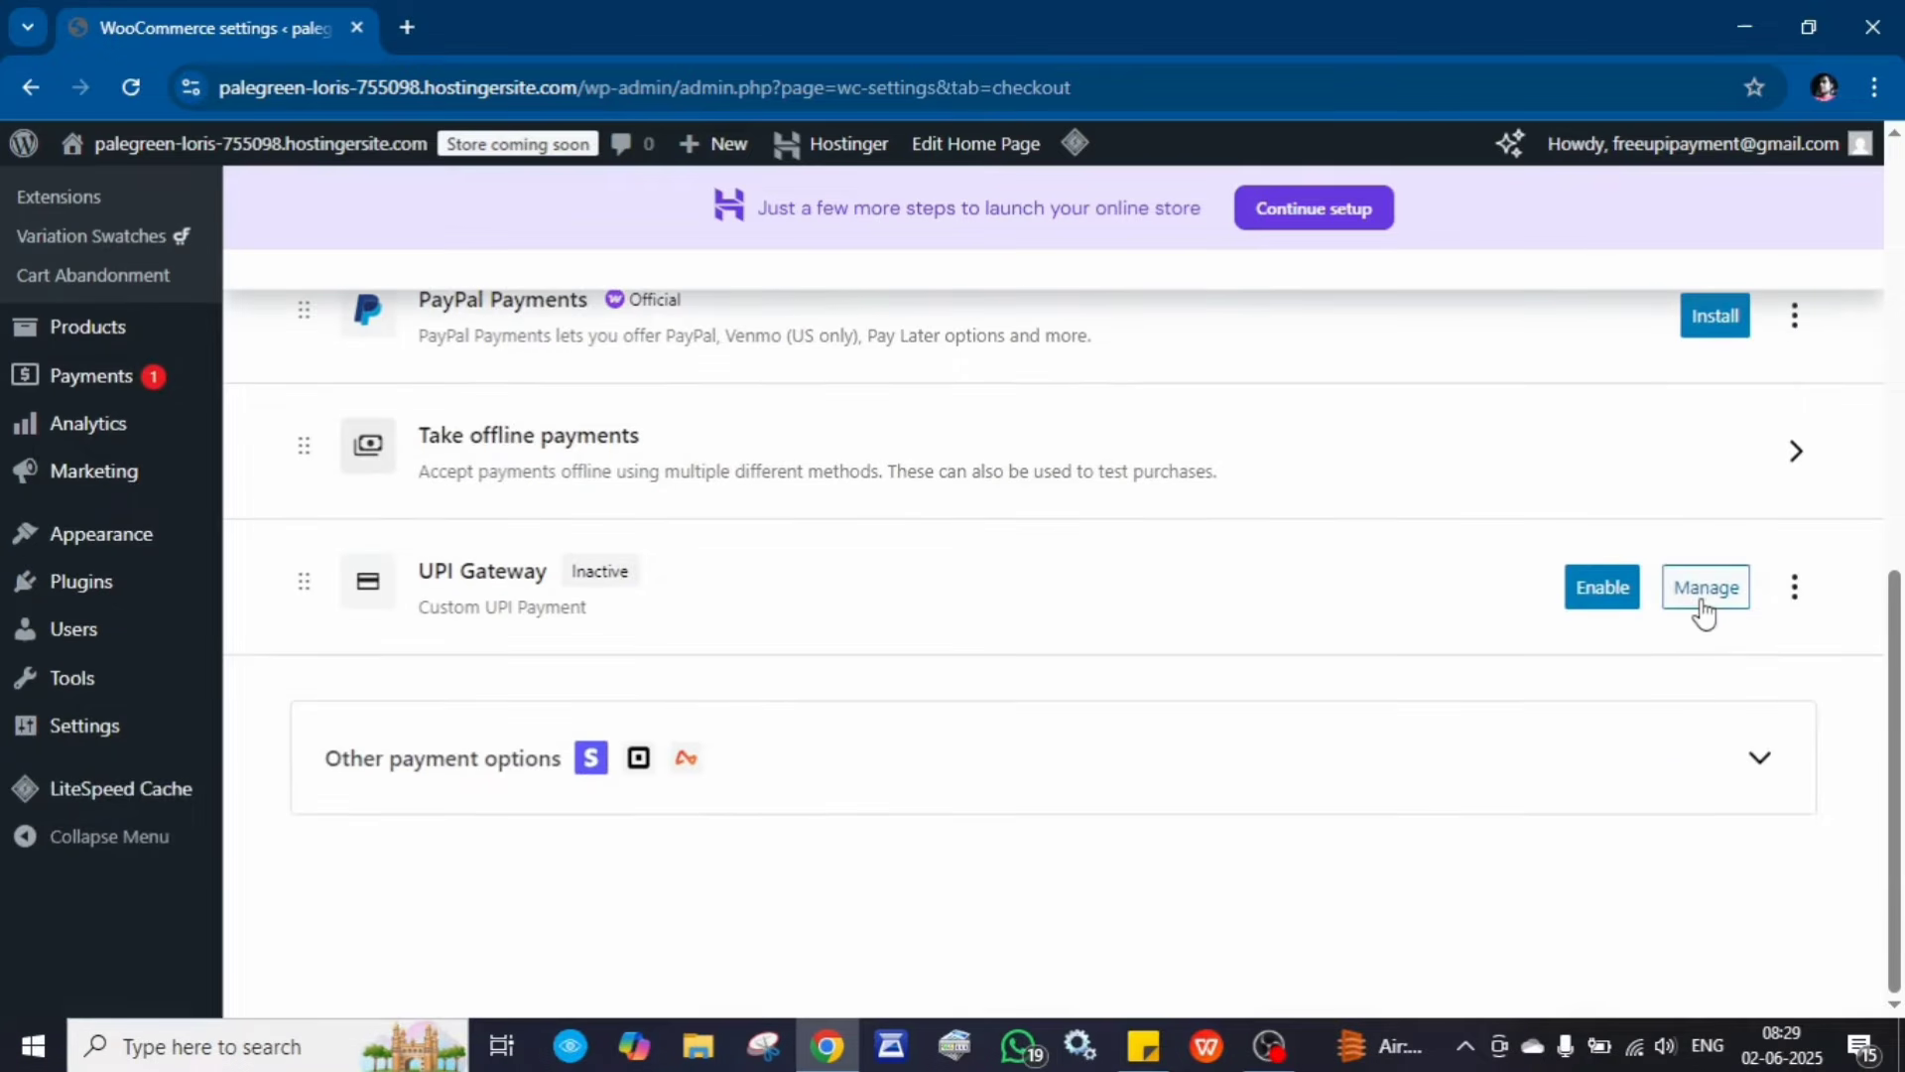
- Manage UPI Gateway settings and follow the FreeUPI link under the blank API Key
{"action": "left_click", "coordinate": [1705, 607]}
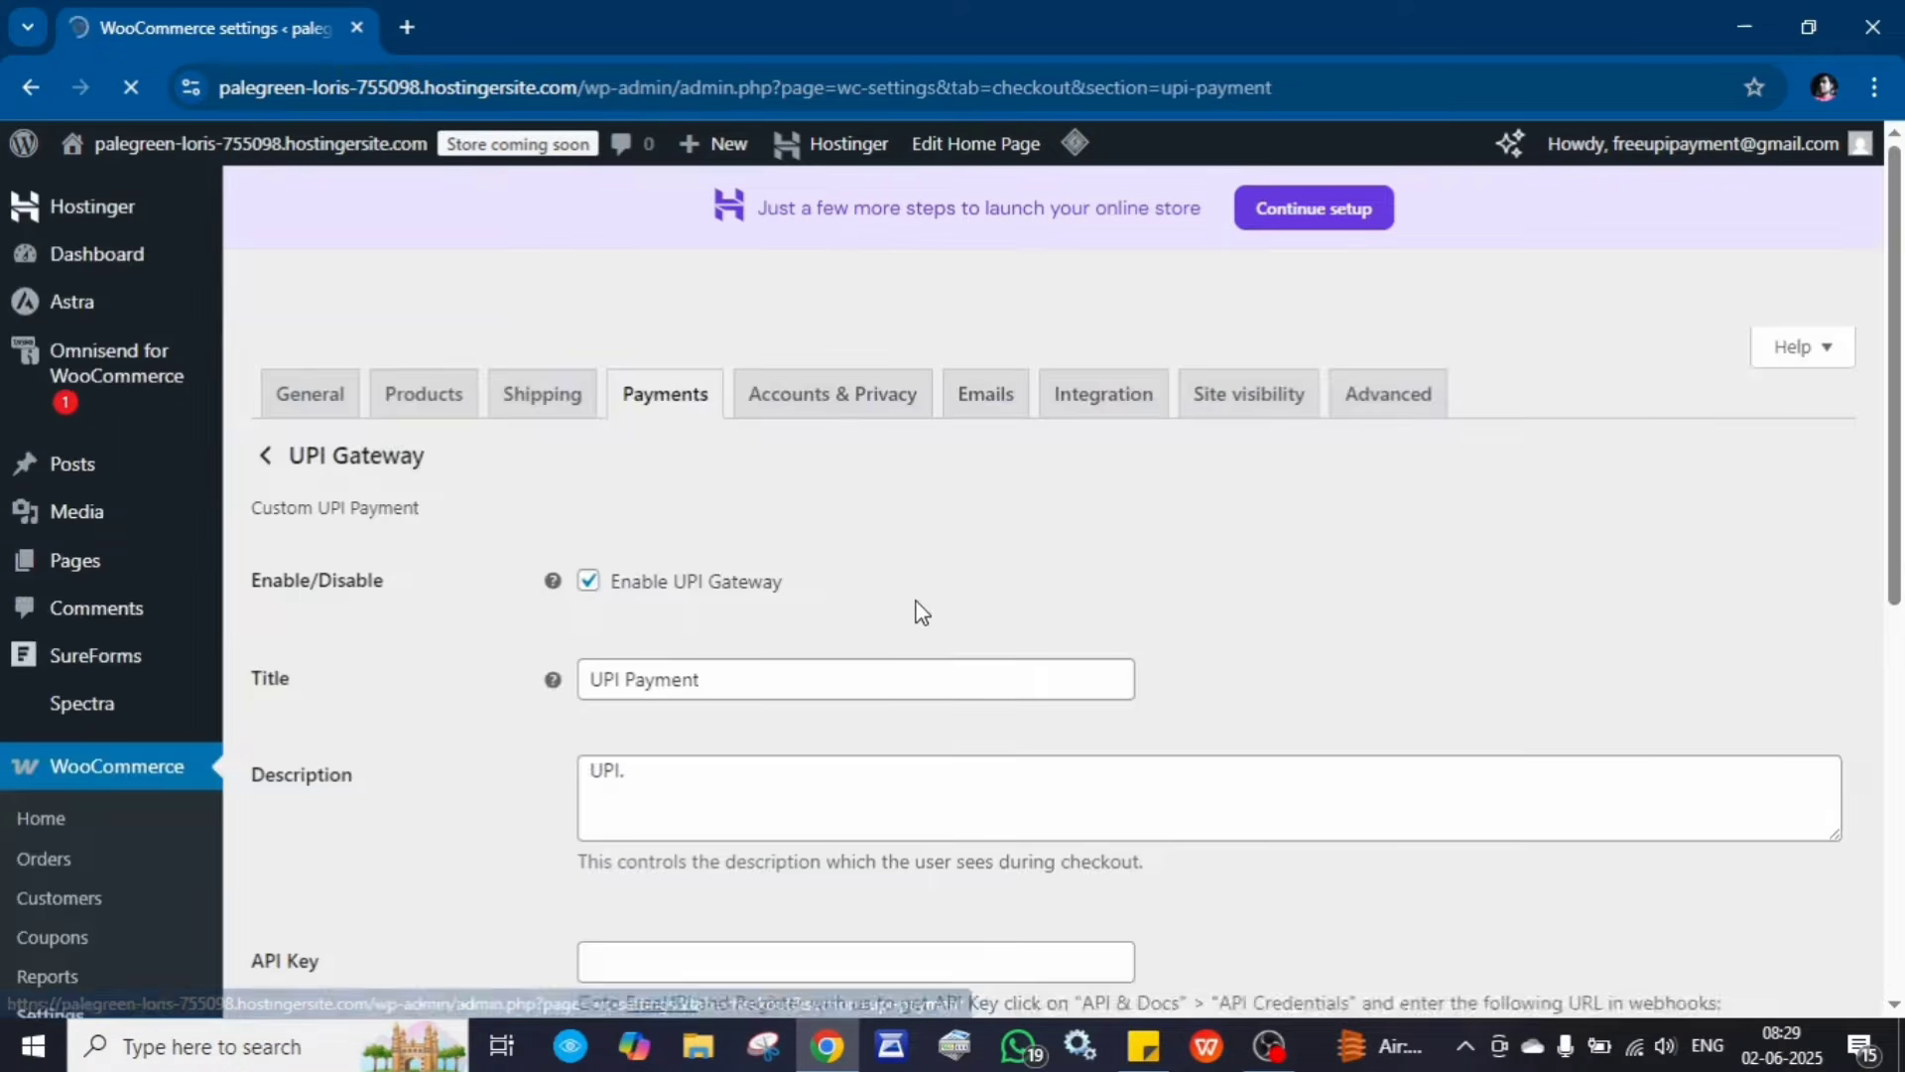
{"action": "scroll", "coordinate": [819, 645], "scroll_direction": "down", "scroll_amount": 3}
{"action": "scroll", "coordinate": [819, 645], "scroll_direction": "down", "scroll_amount": 3}
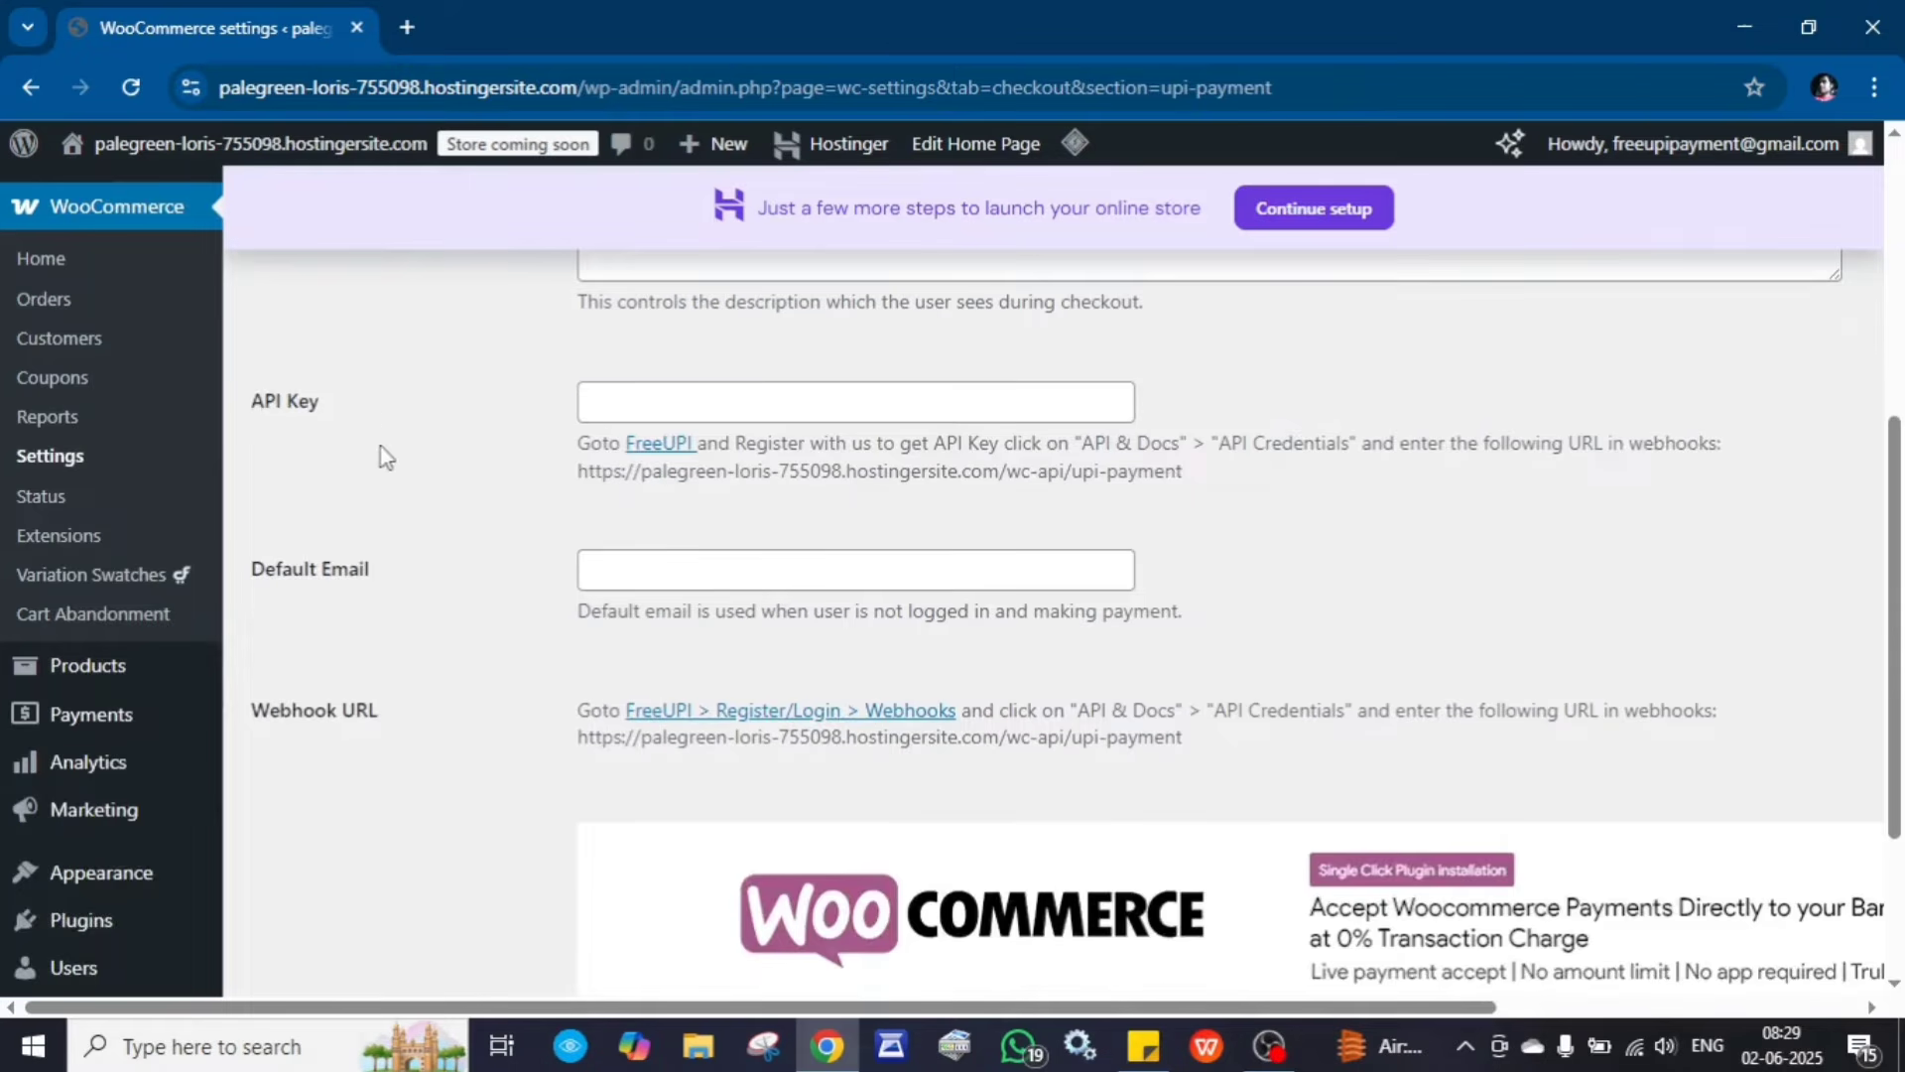
{"action": "scroll", "coordinate": [625, 441], "scroll_direction": "down", "scroll_amount": 2}
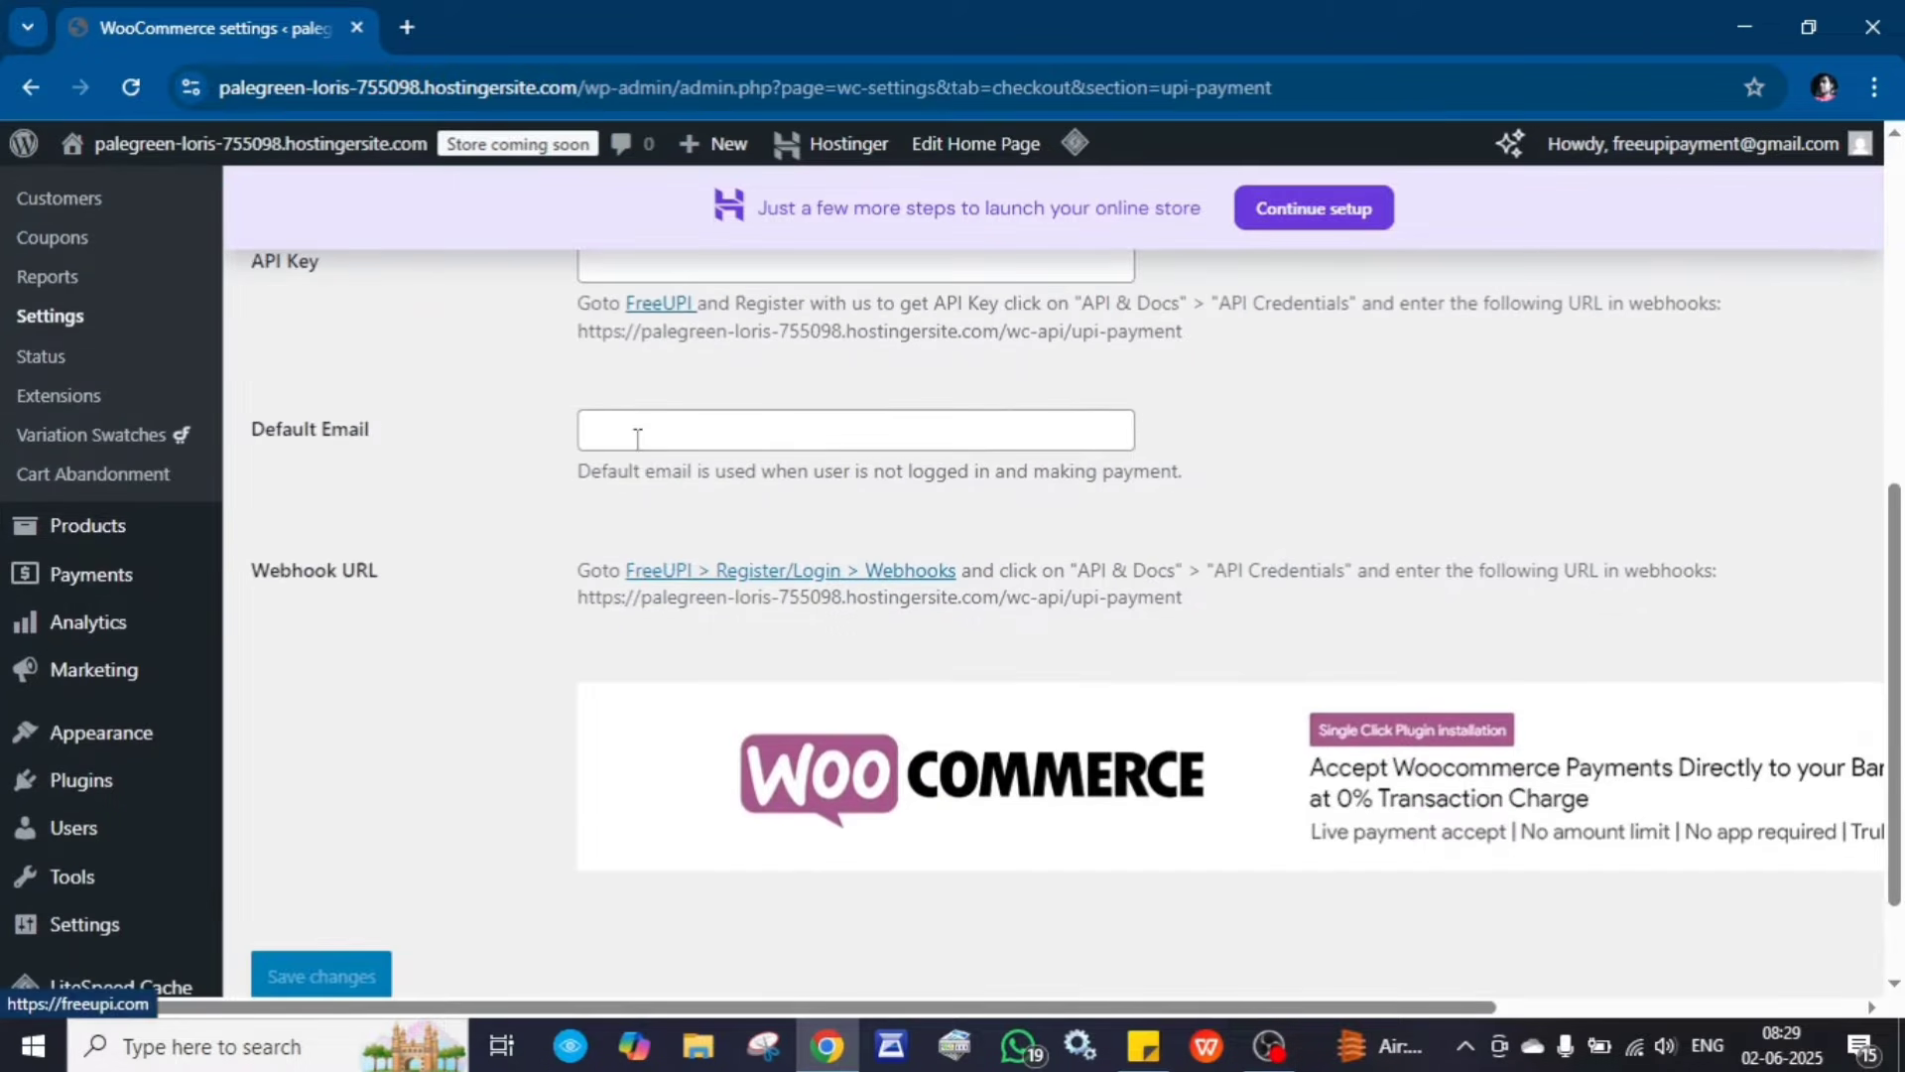
{"action": "scroll", "coordinate": [639, 429], "scroll_direction": "up", "scroll_amount": 2}
{"action": "scroll", "coordinate": [722, 527], "scroll_direction": "up", "scroll_amount": 1}
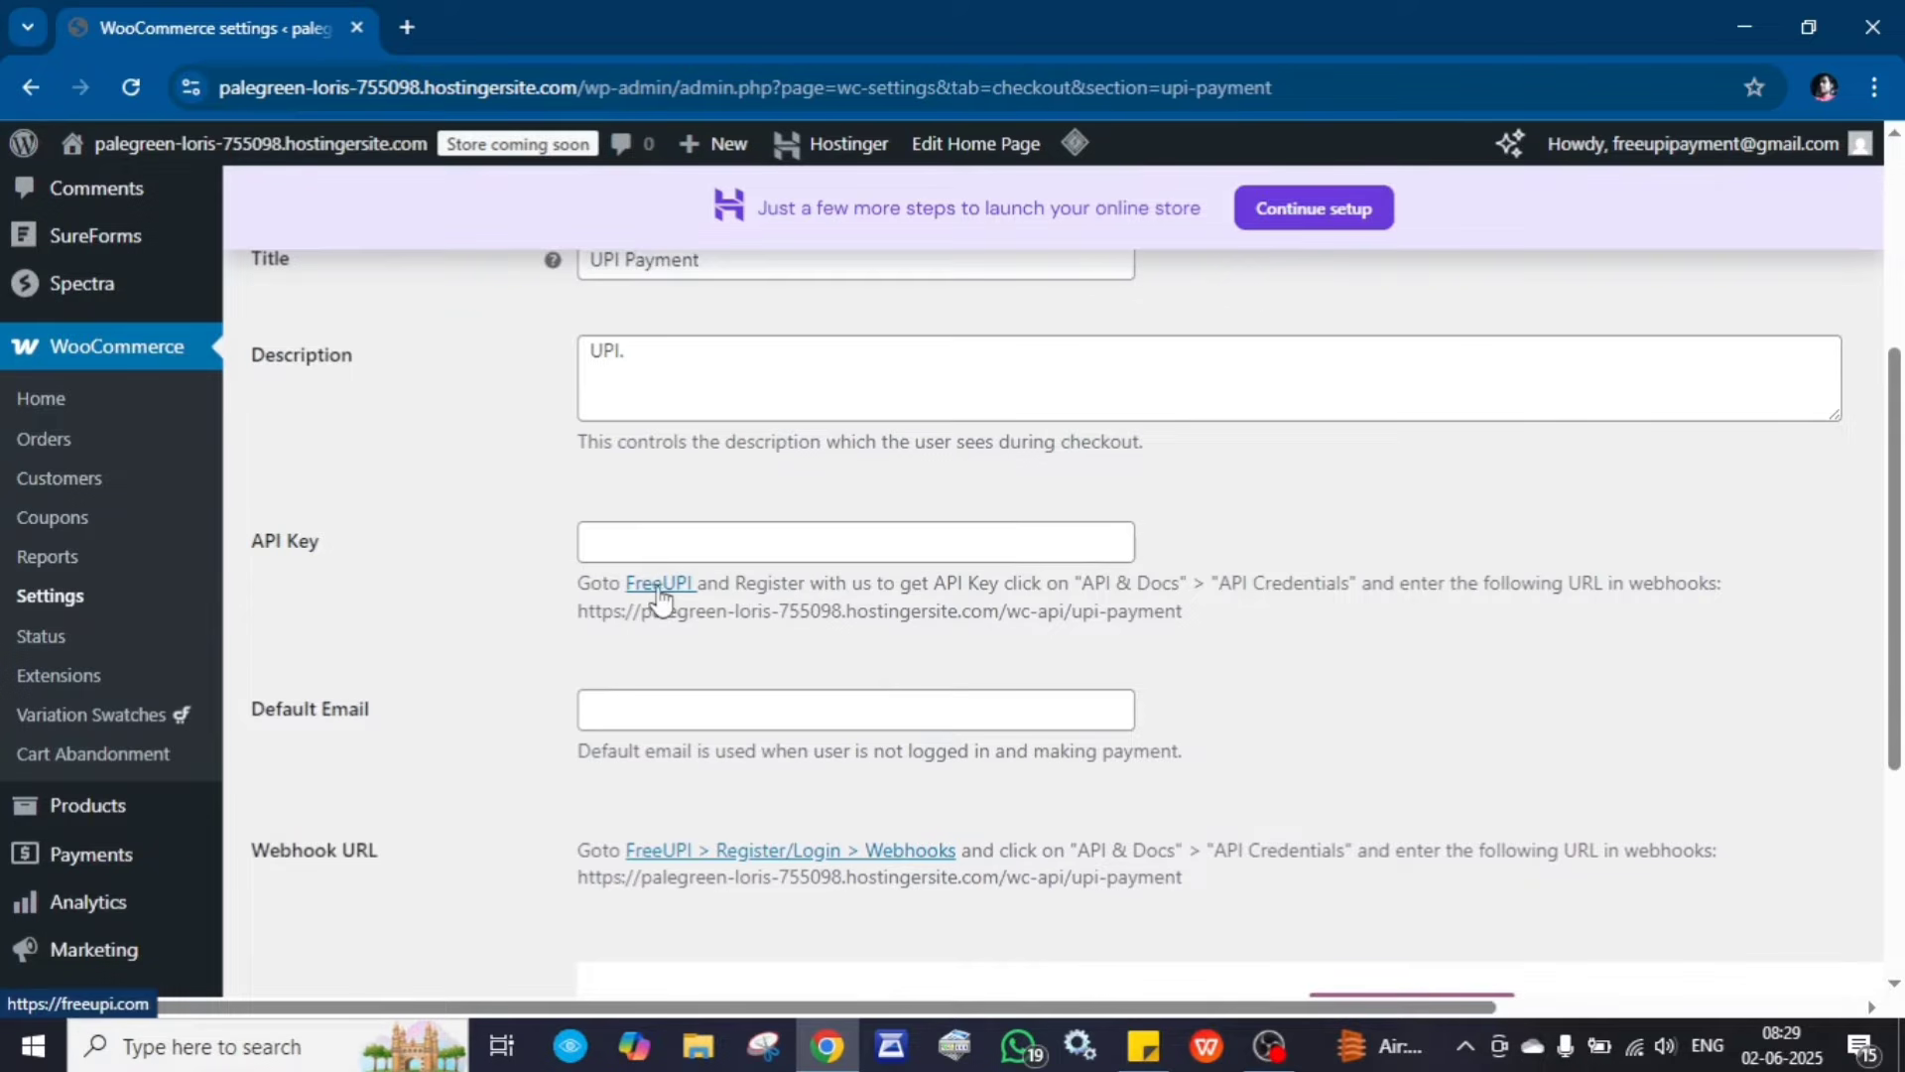
{"action": "left_click", "coordinate": [658, 586]}
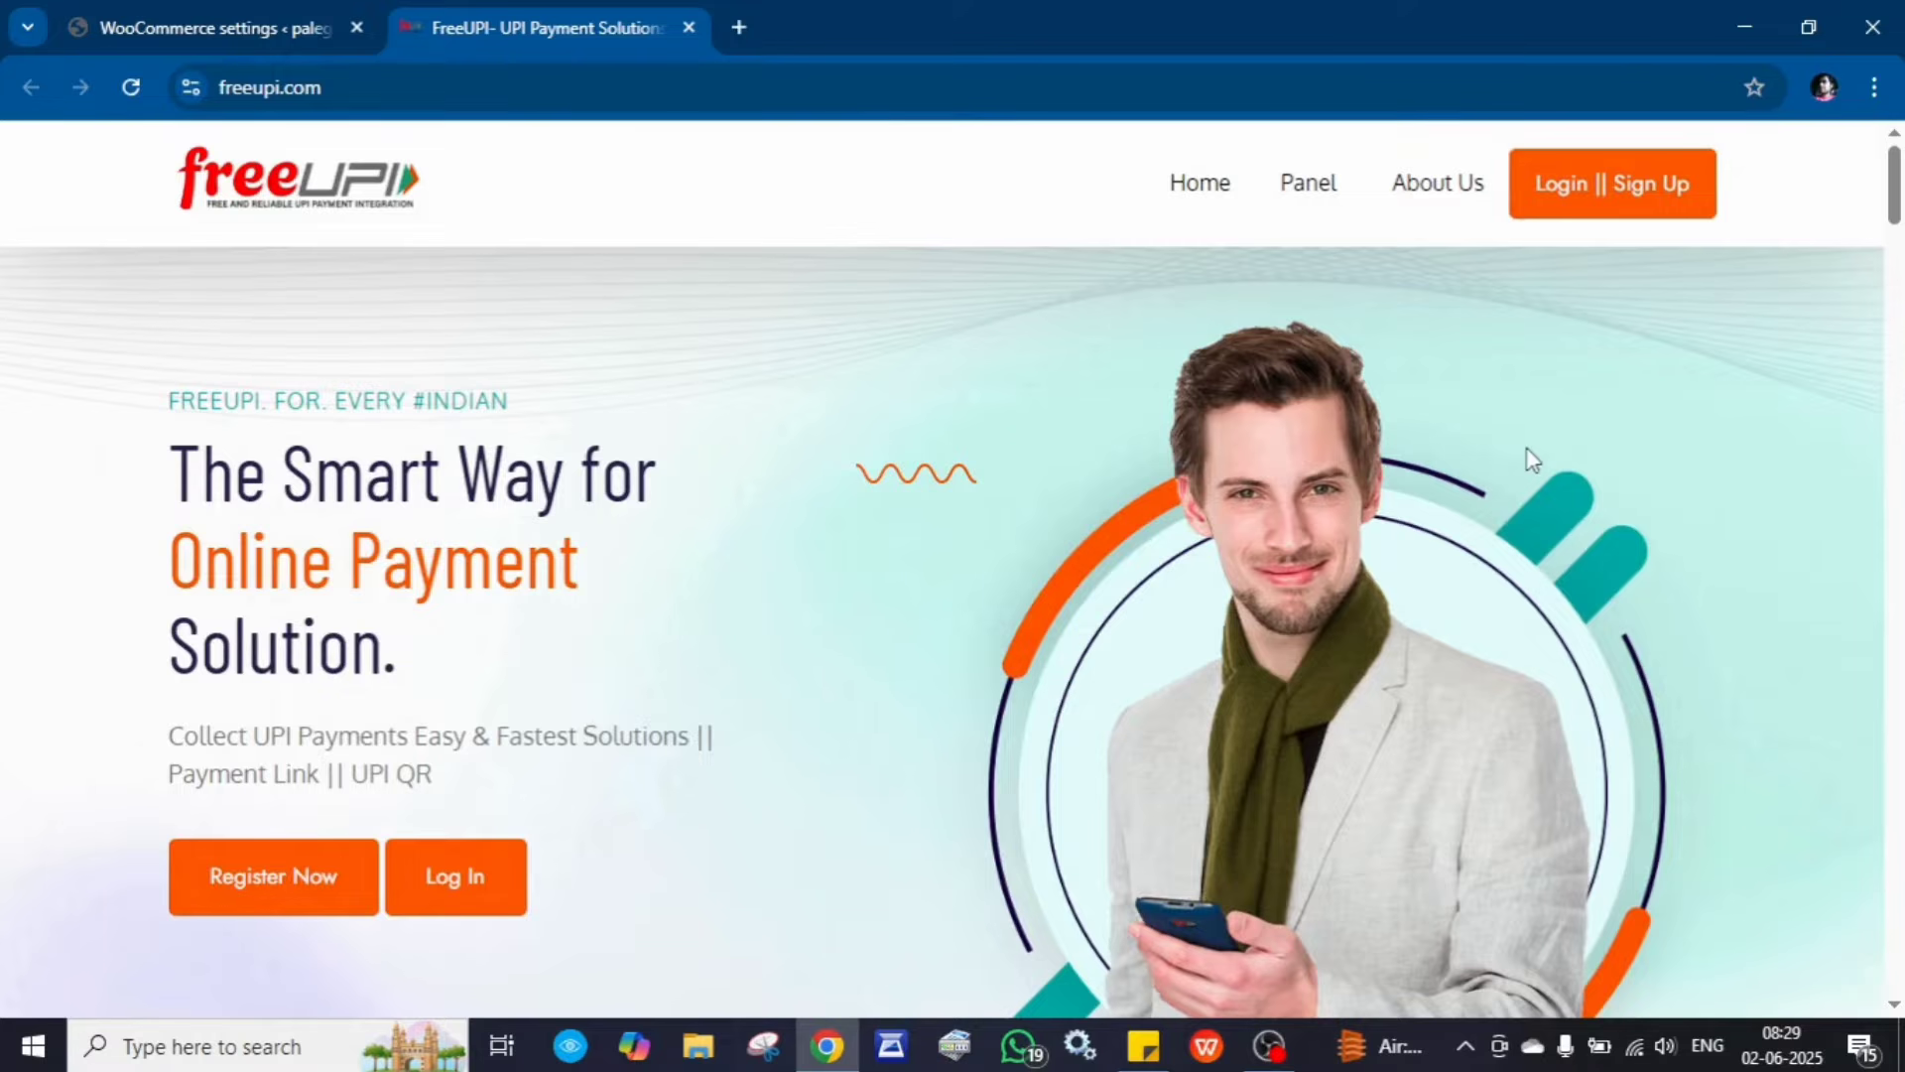
- Go to FreeUPI's login page and switch to creating a new account
{"action": "left_click", "coordinate": [1611, 191]}
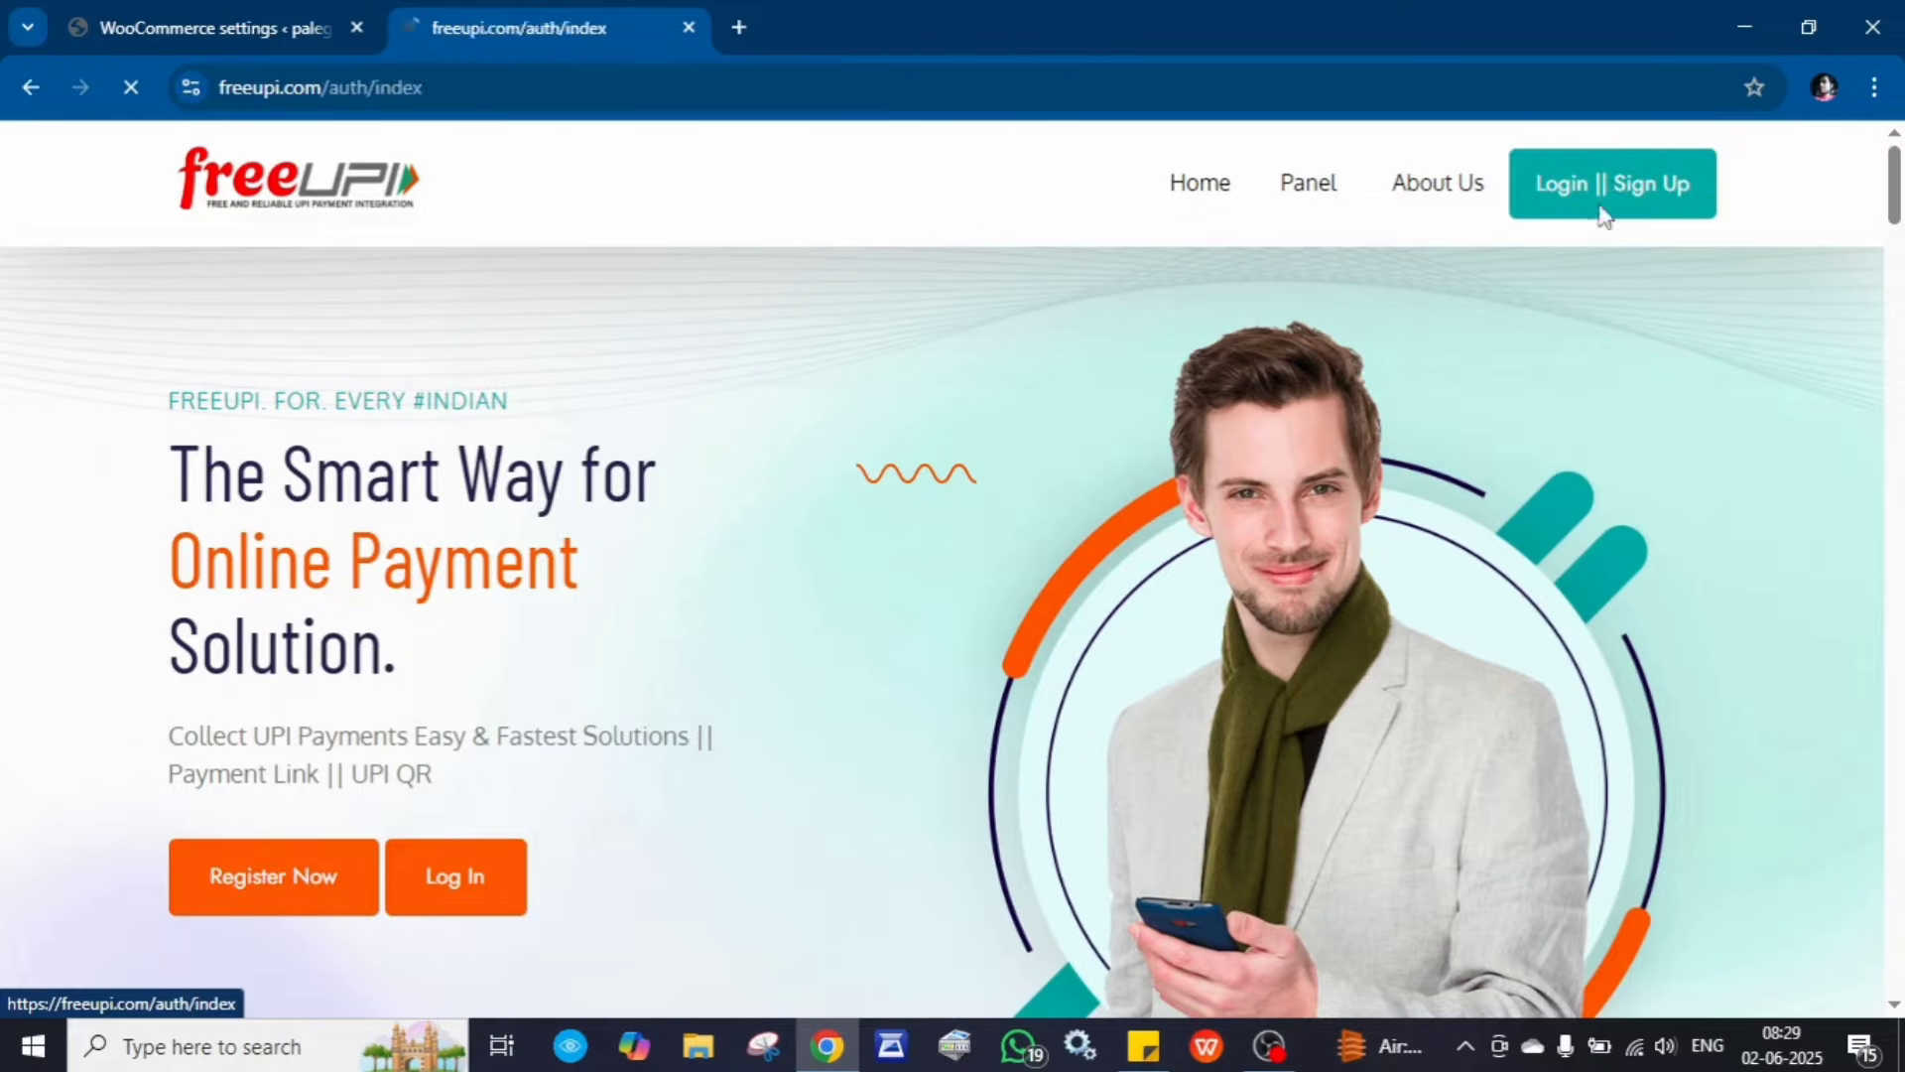
{"action": "scroll", "coordinate": [1472, 583], "scroll_direction": "down", "scroll_amount": 1}
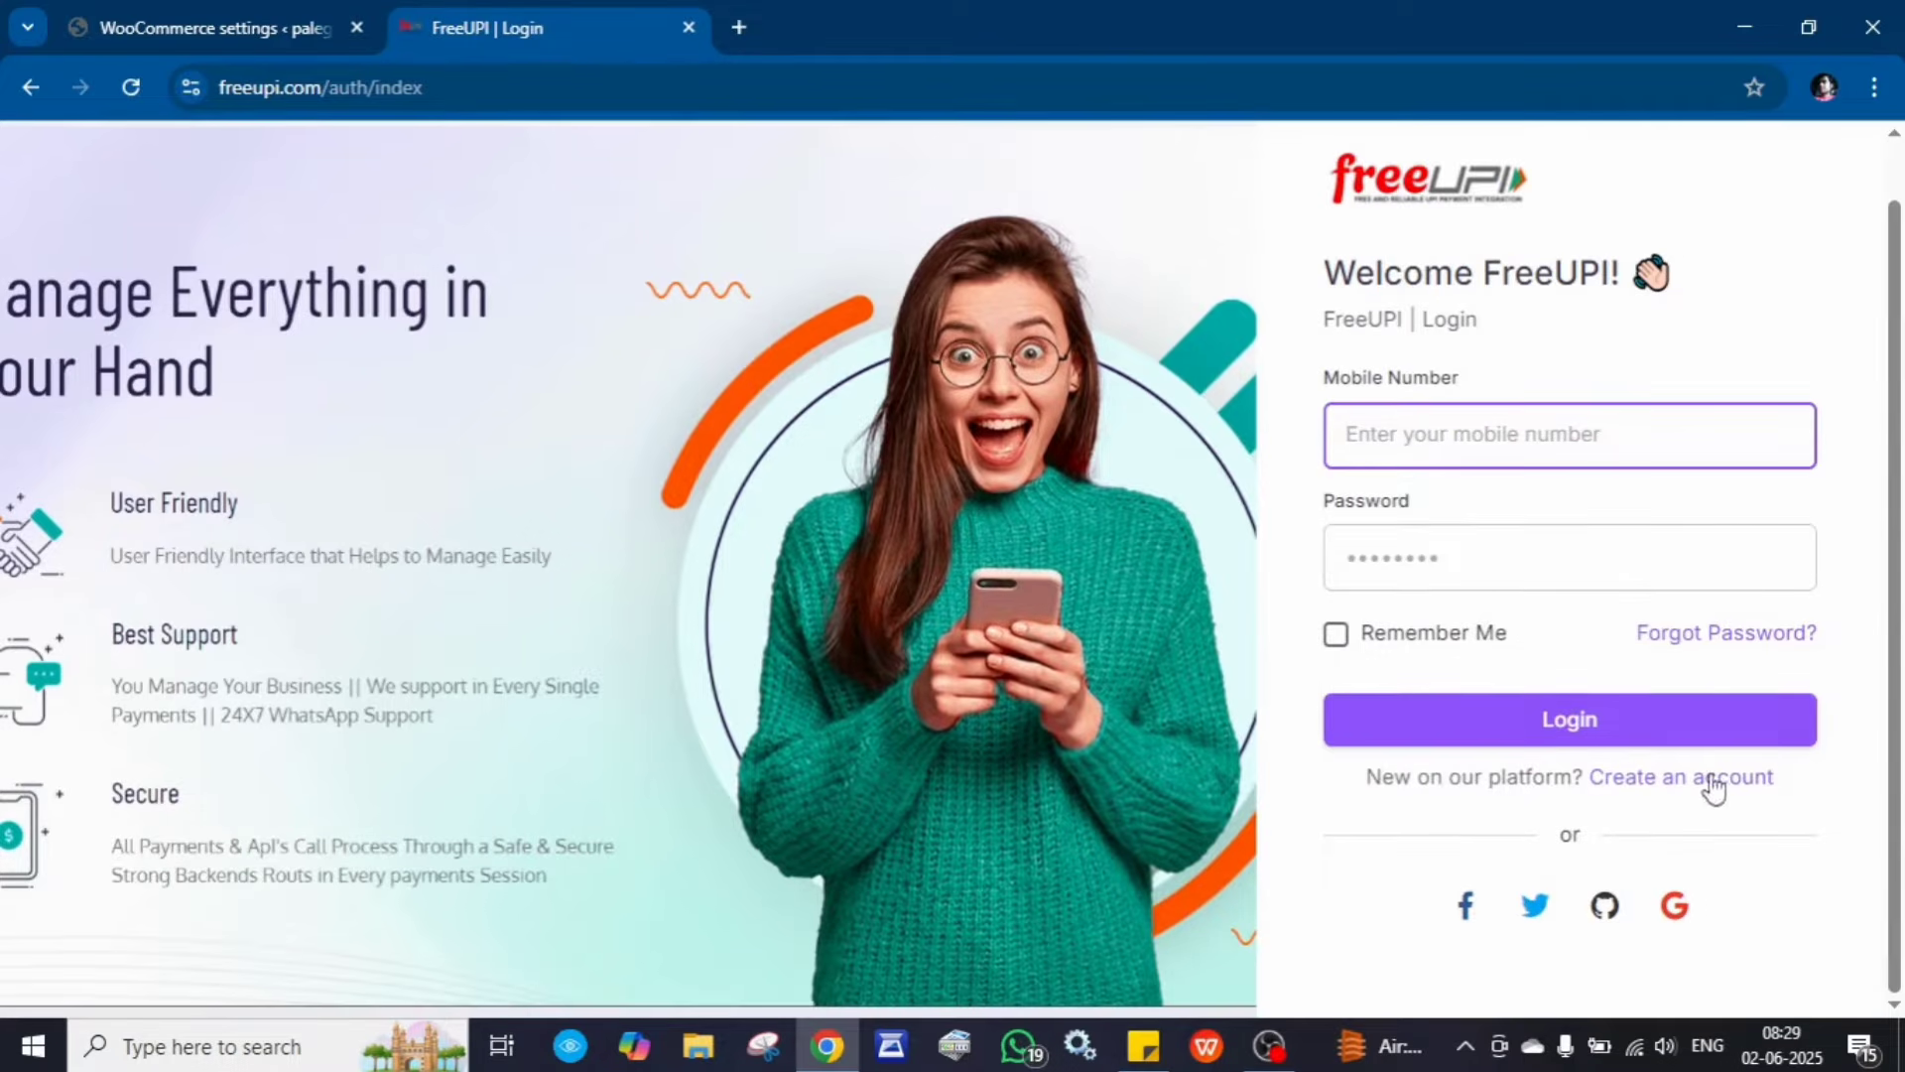
{"action": "left_click", "coordinate": [1655, 782]}
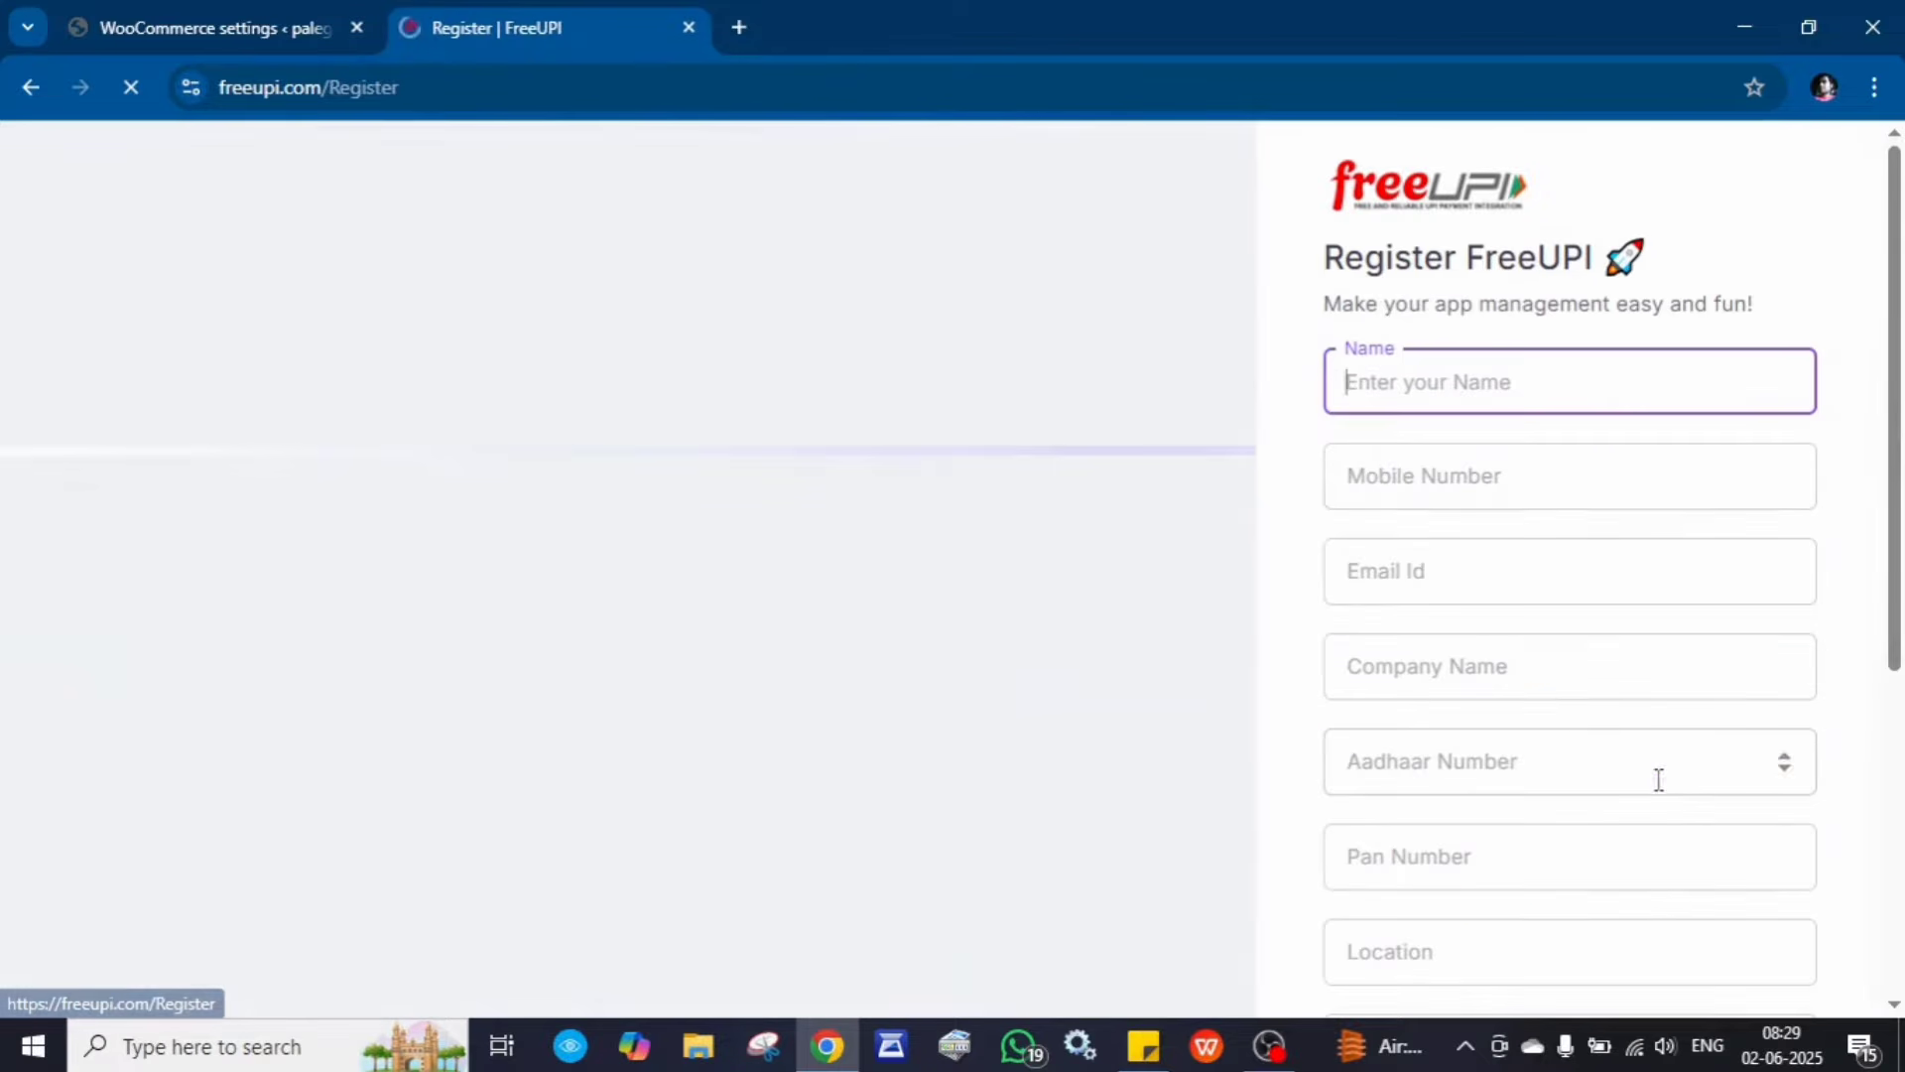
- Enter the account holder's name, mobile number and e-mail address in the sign-up form
{"action": "left_click", "coordinate": [1451, 382]}
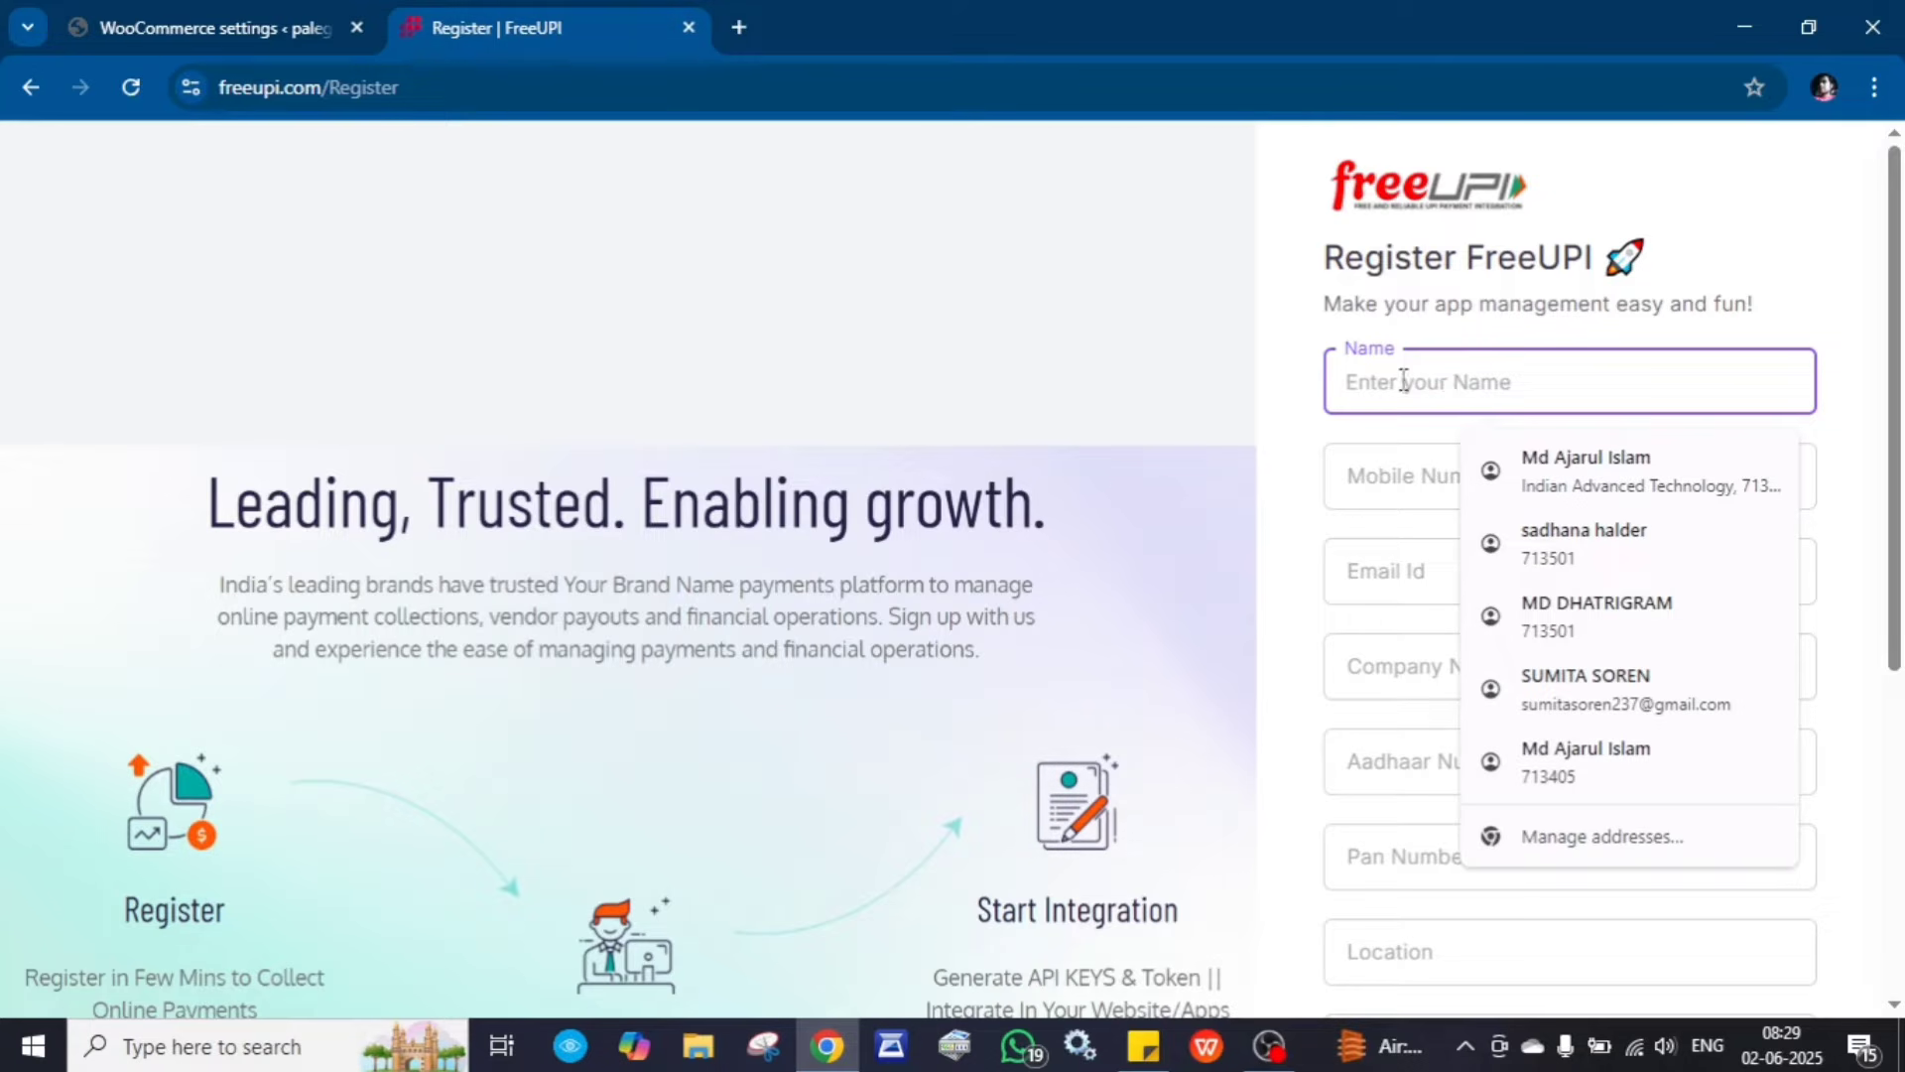
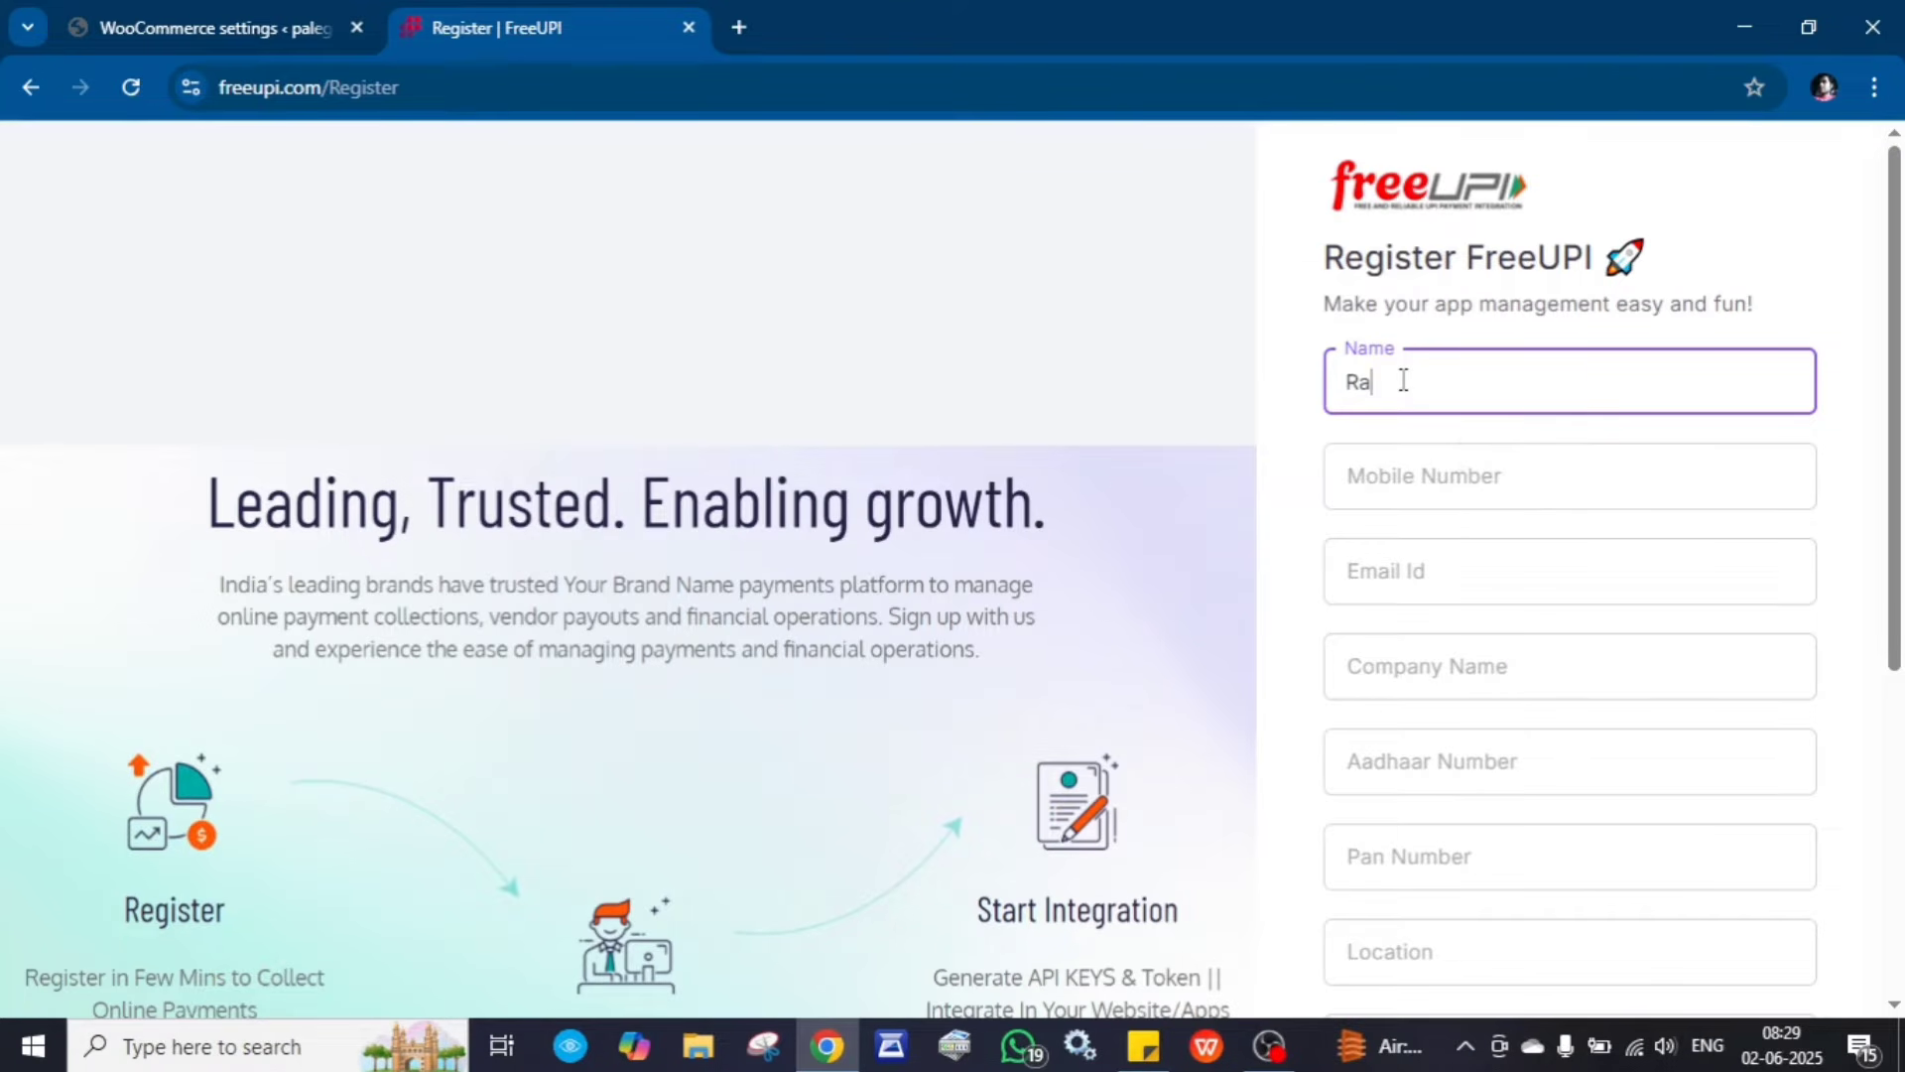
{"action": "left_click", "coordinate": [1541, 477]}
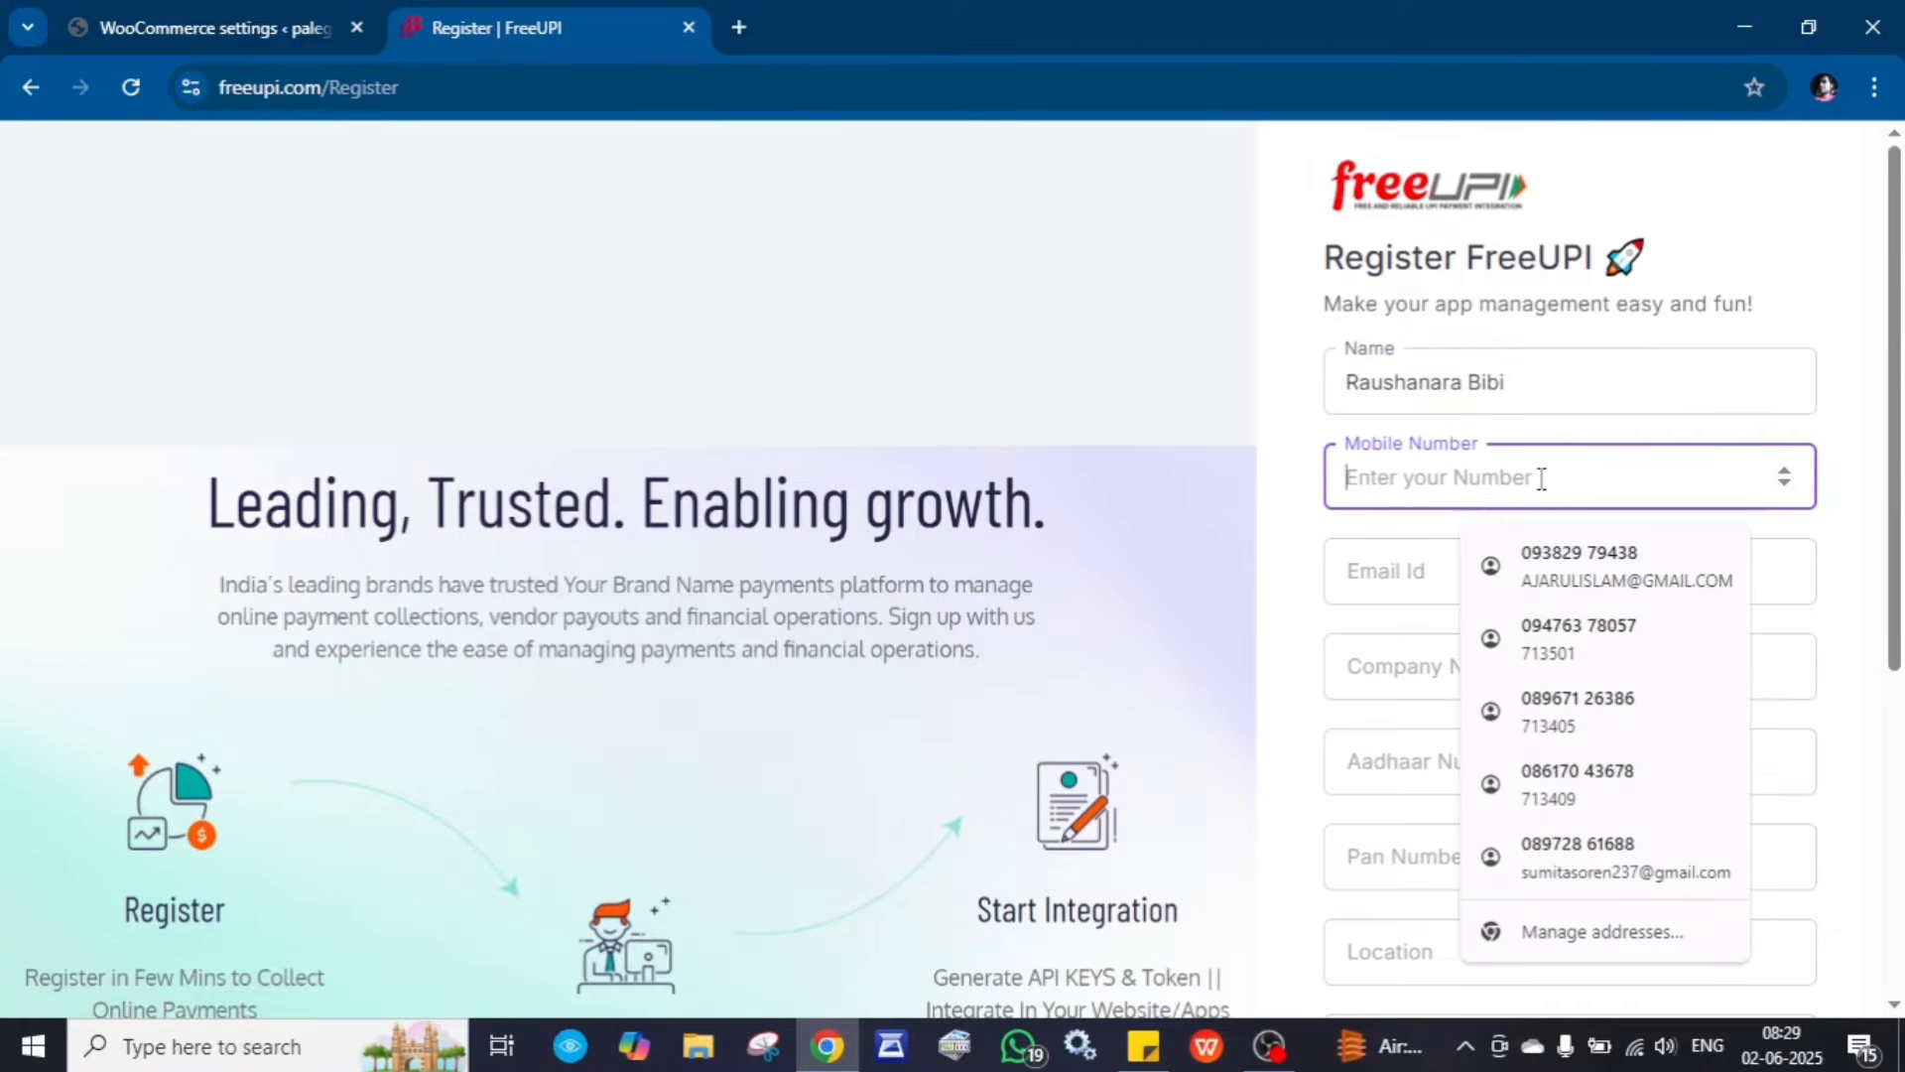
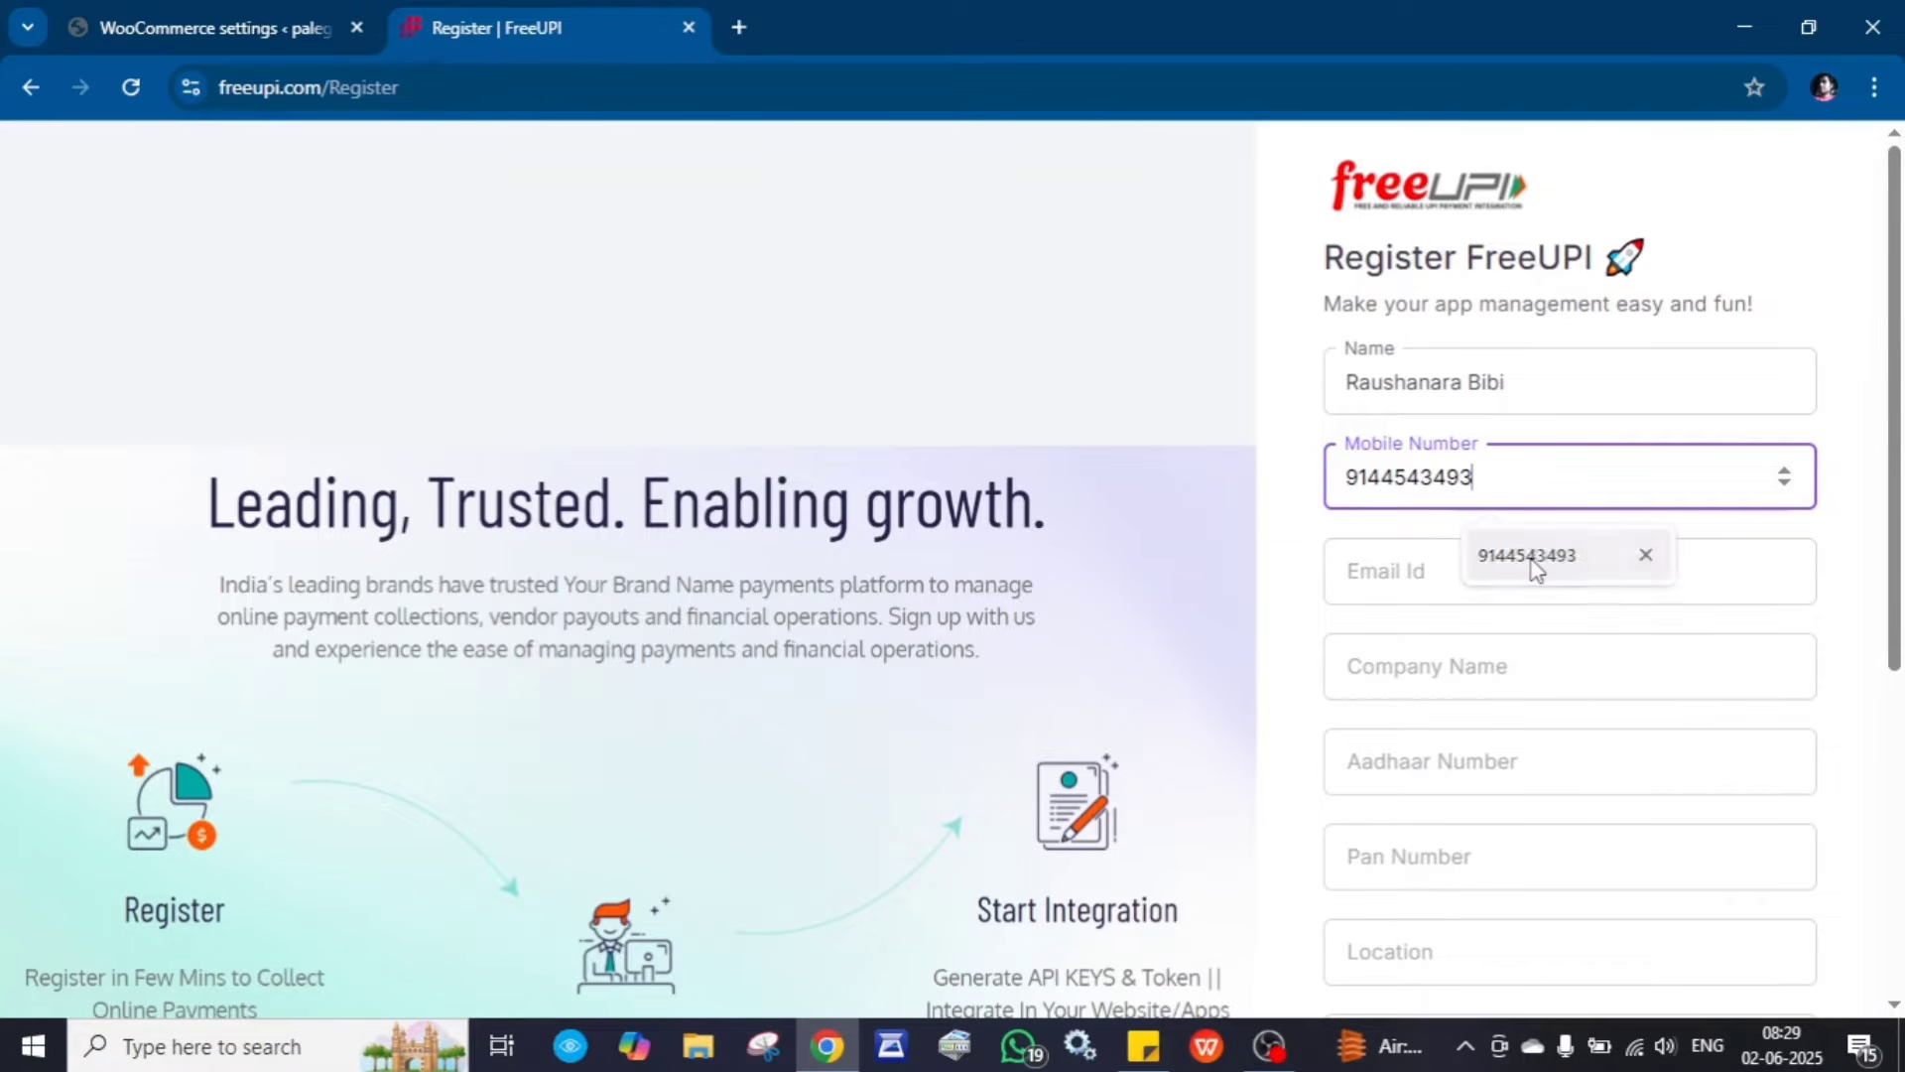
{"action": "left_click", "coordinate": [1533, 553]}
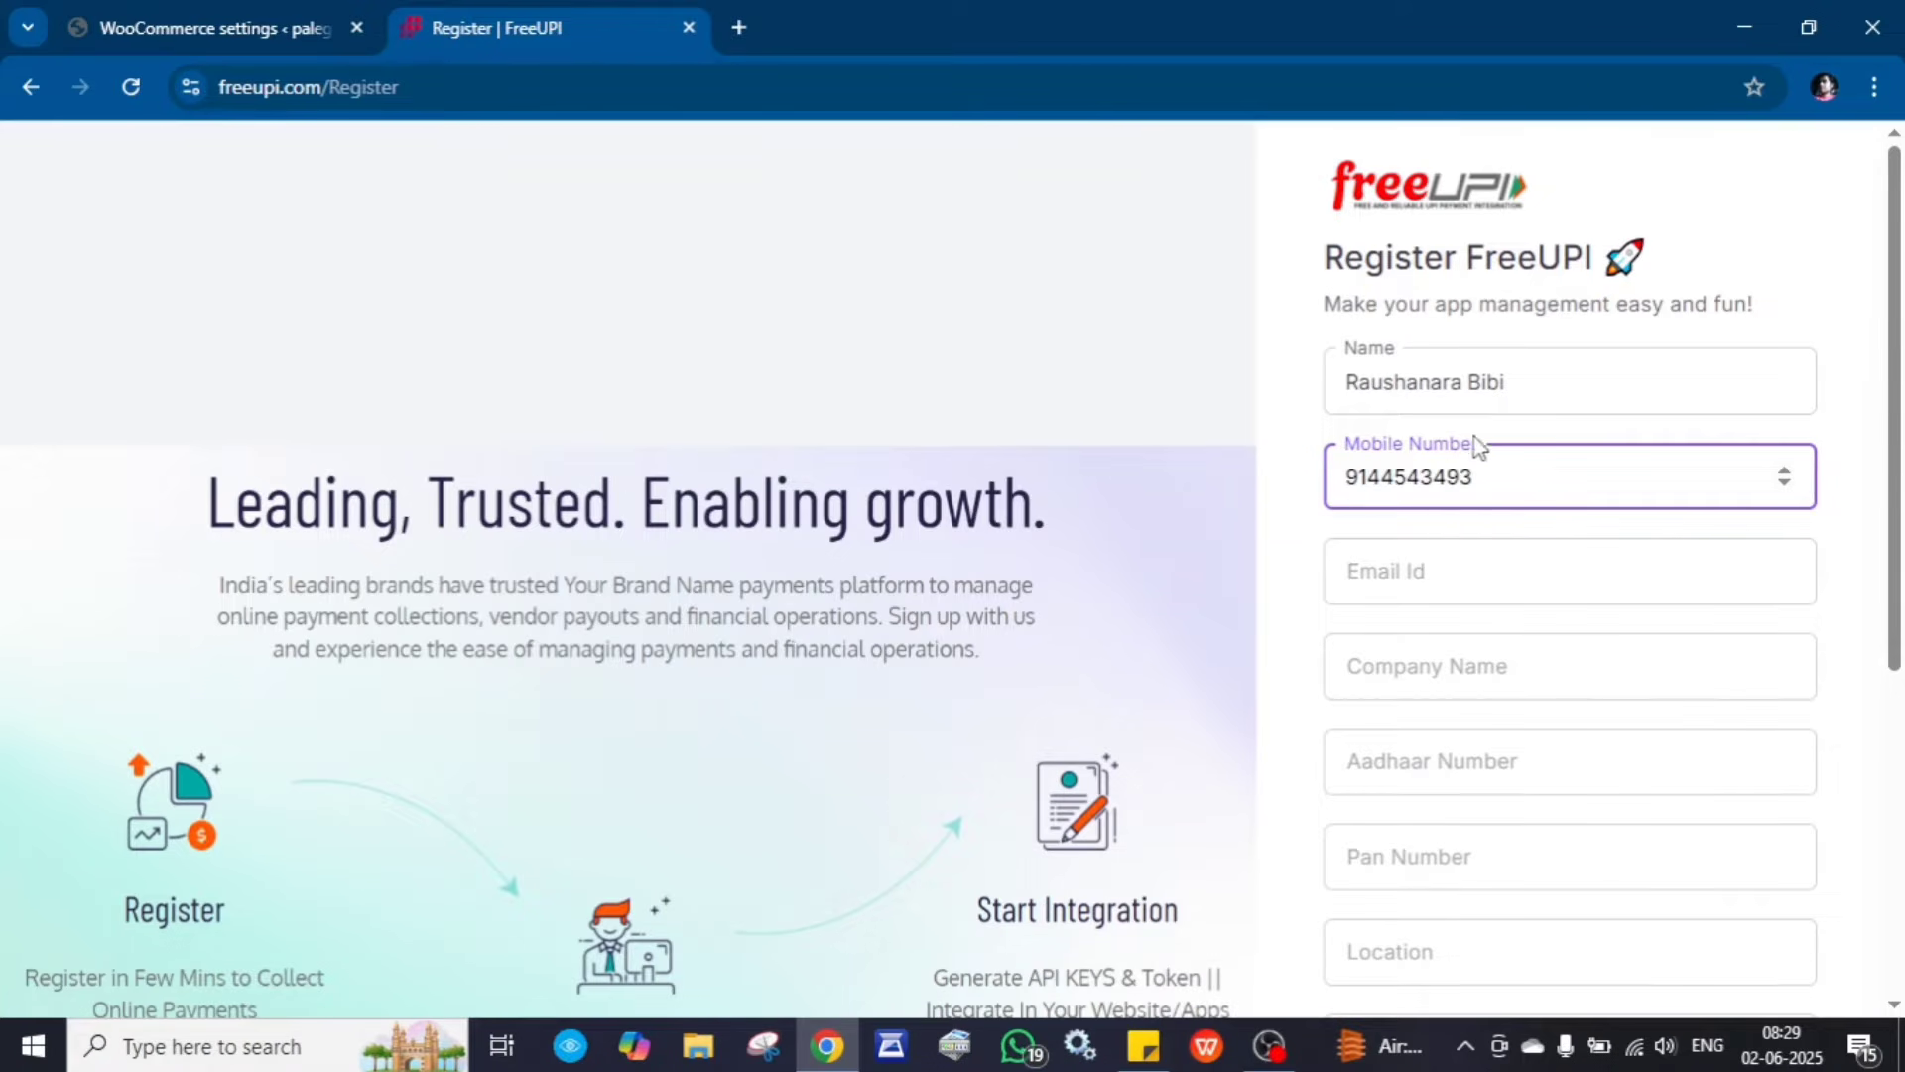
{"action": "scroll", "coordinate": [1458, 422], "scroll_direction": "down", "scroll_amount": 2}
{"action": "left_click", "coordinate": [1457, 421]}
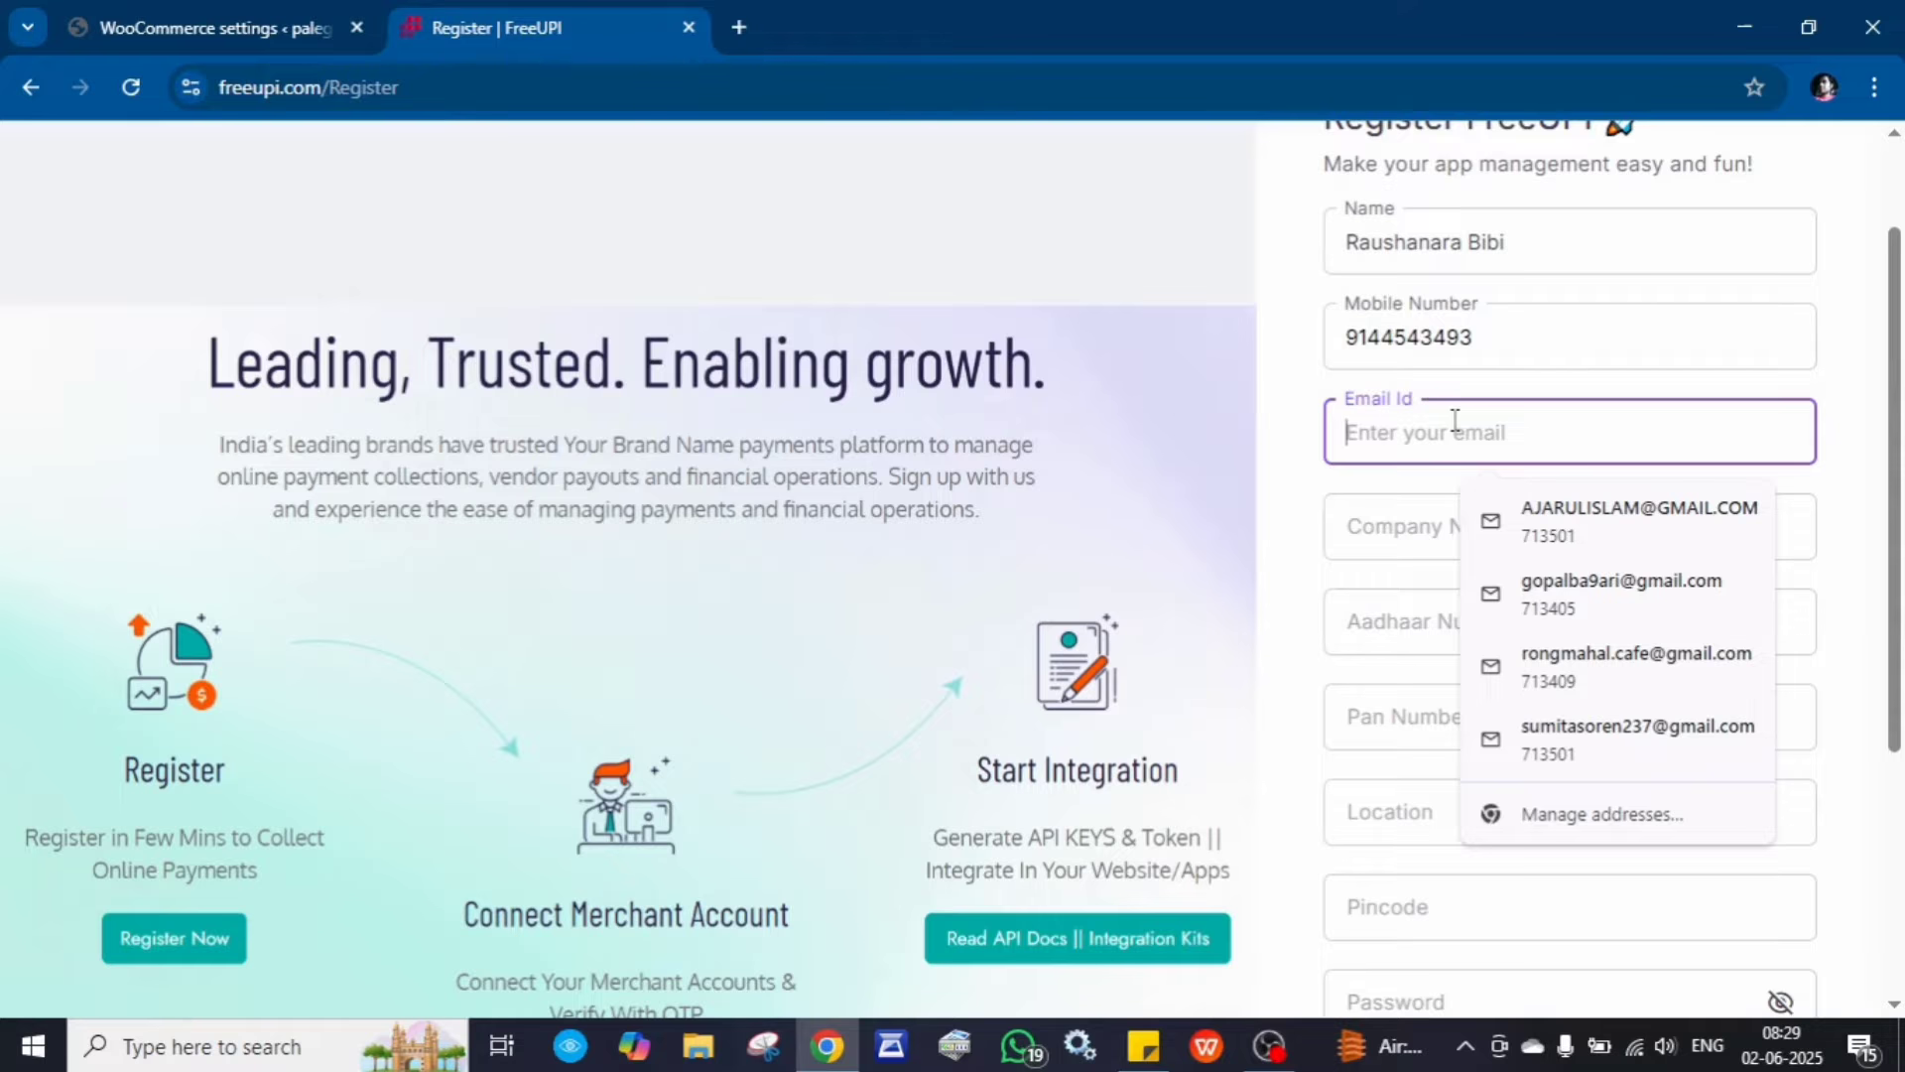
{"action": "type", "text": "pay"}
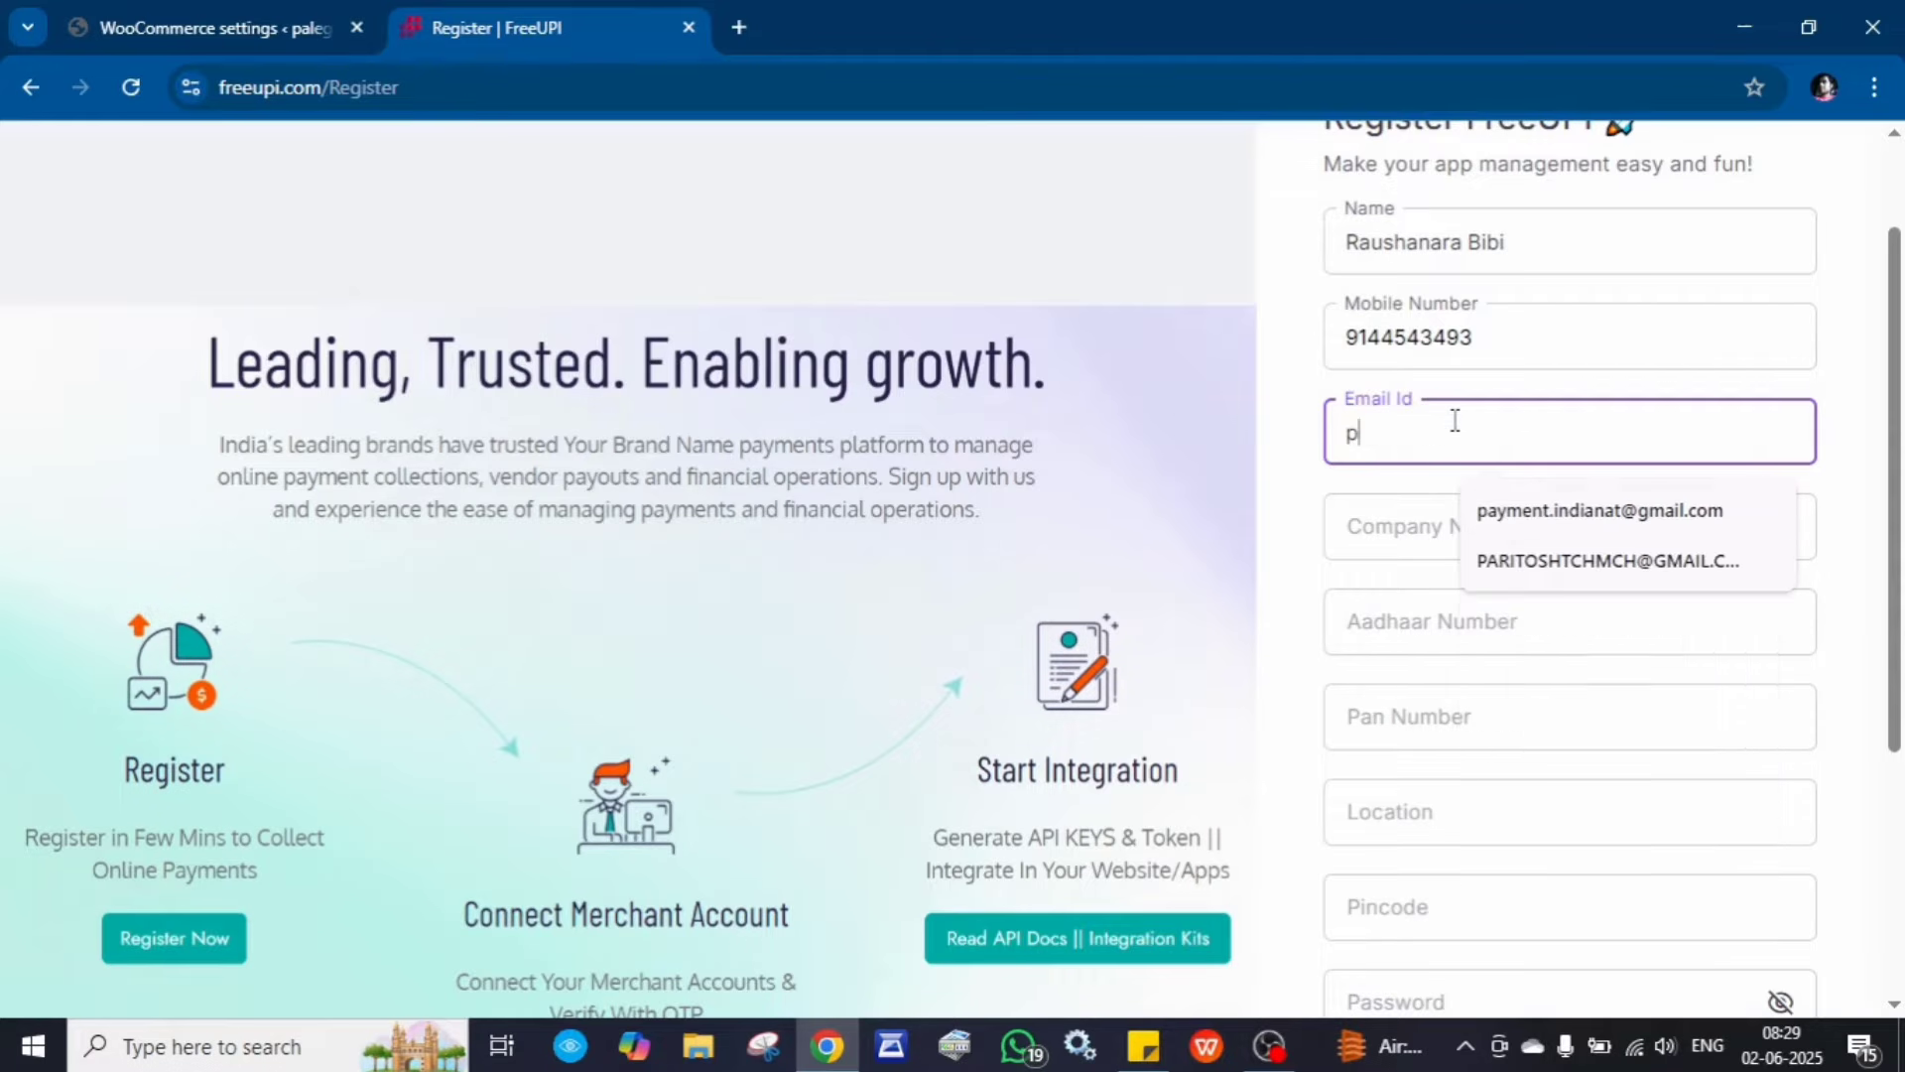
{"action": "left_click", "coordinate": [1509, 510]}
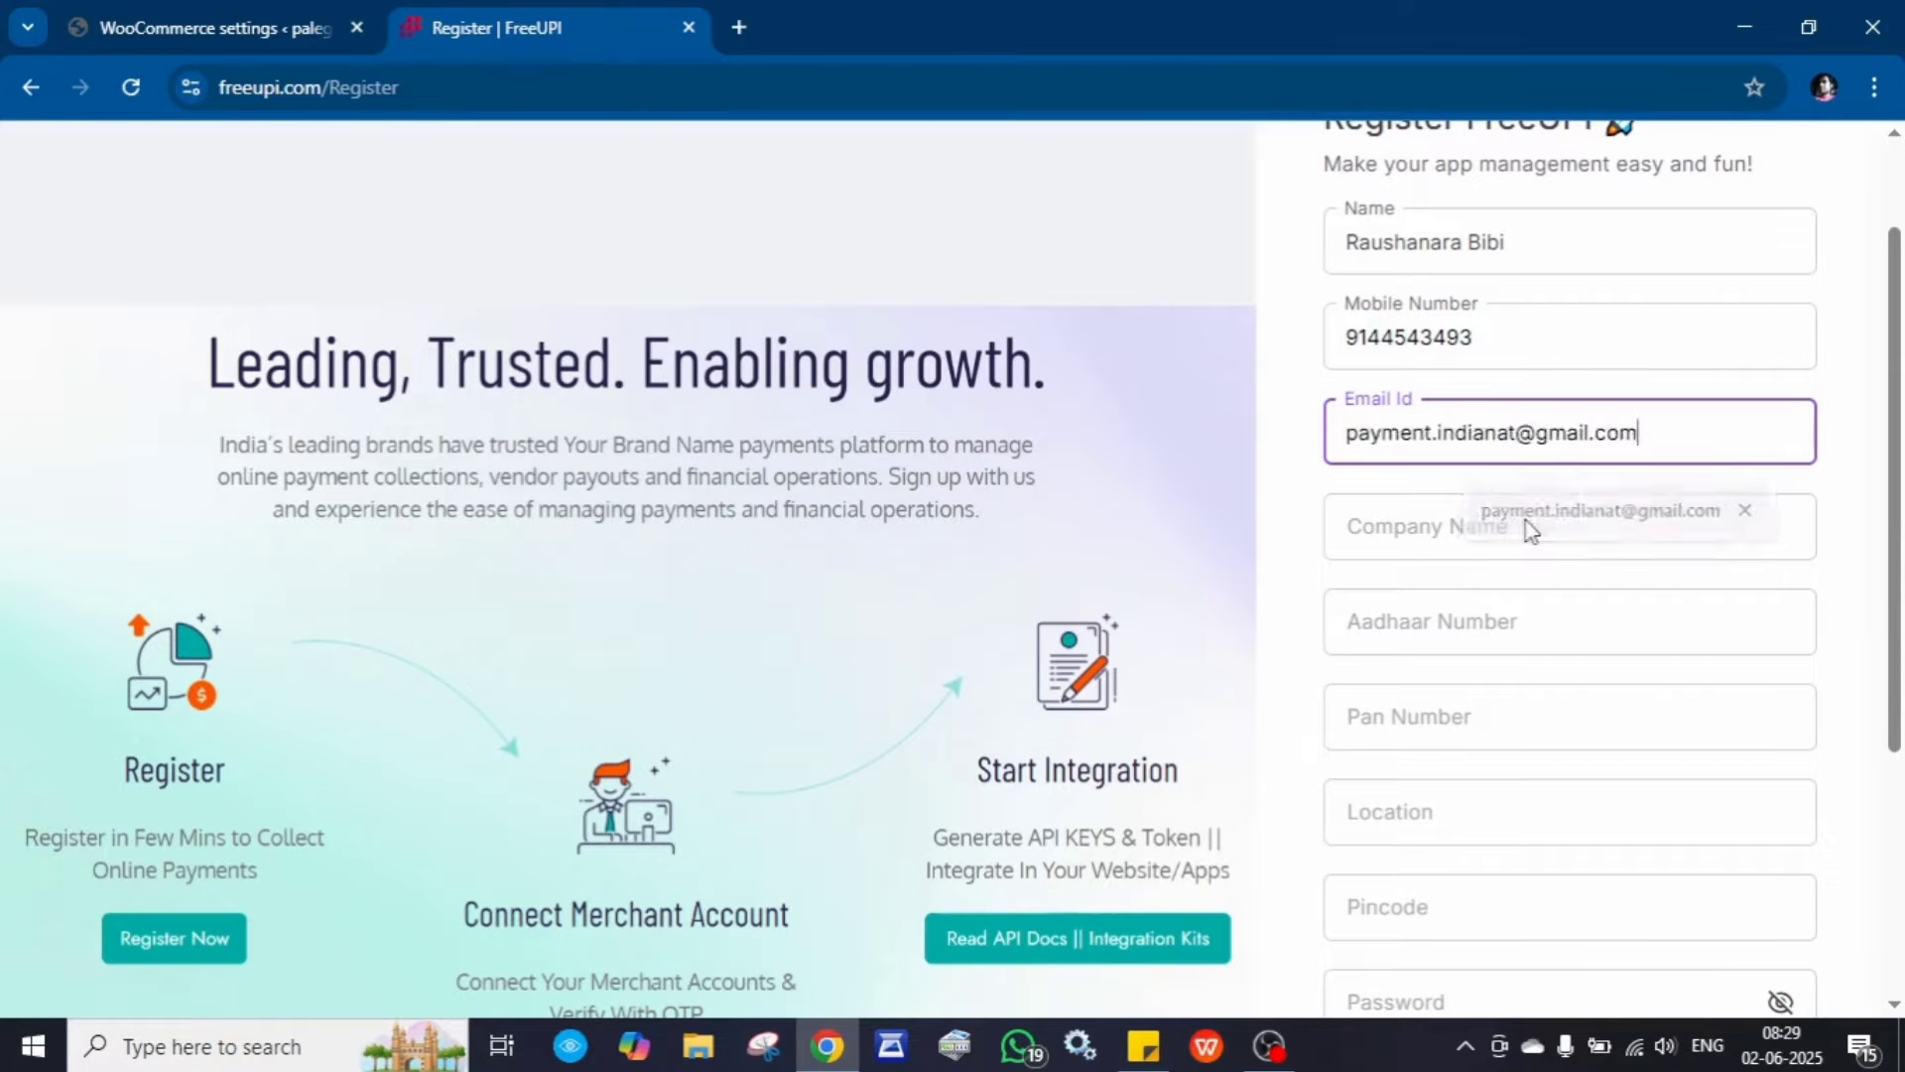
- Set the company name to regol and replace the e-mail with the matching regol address
{"action": "left_click", "coordinate": [1404, 544]}
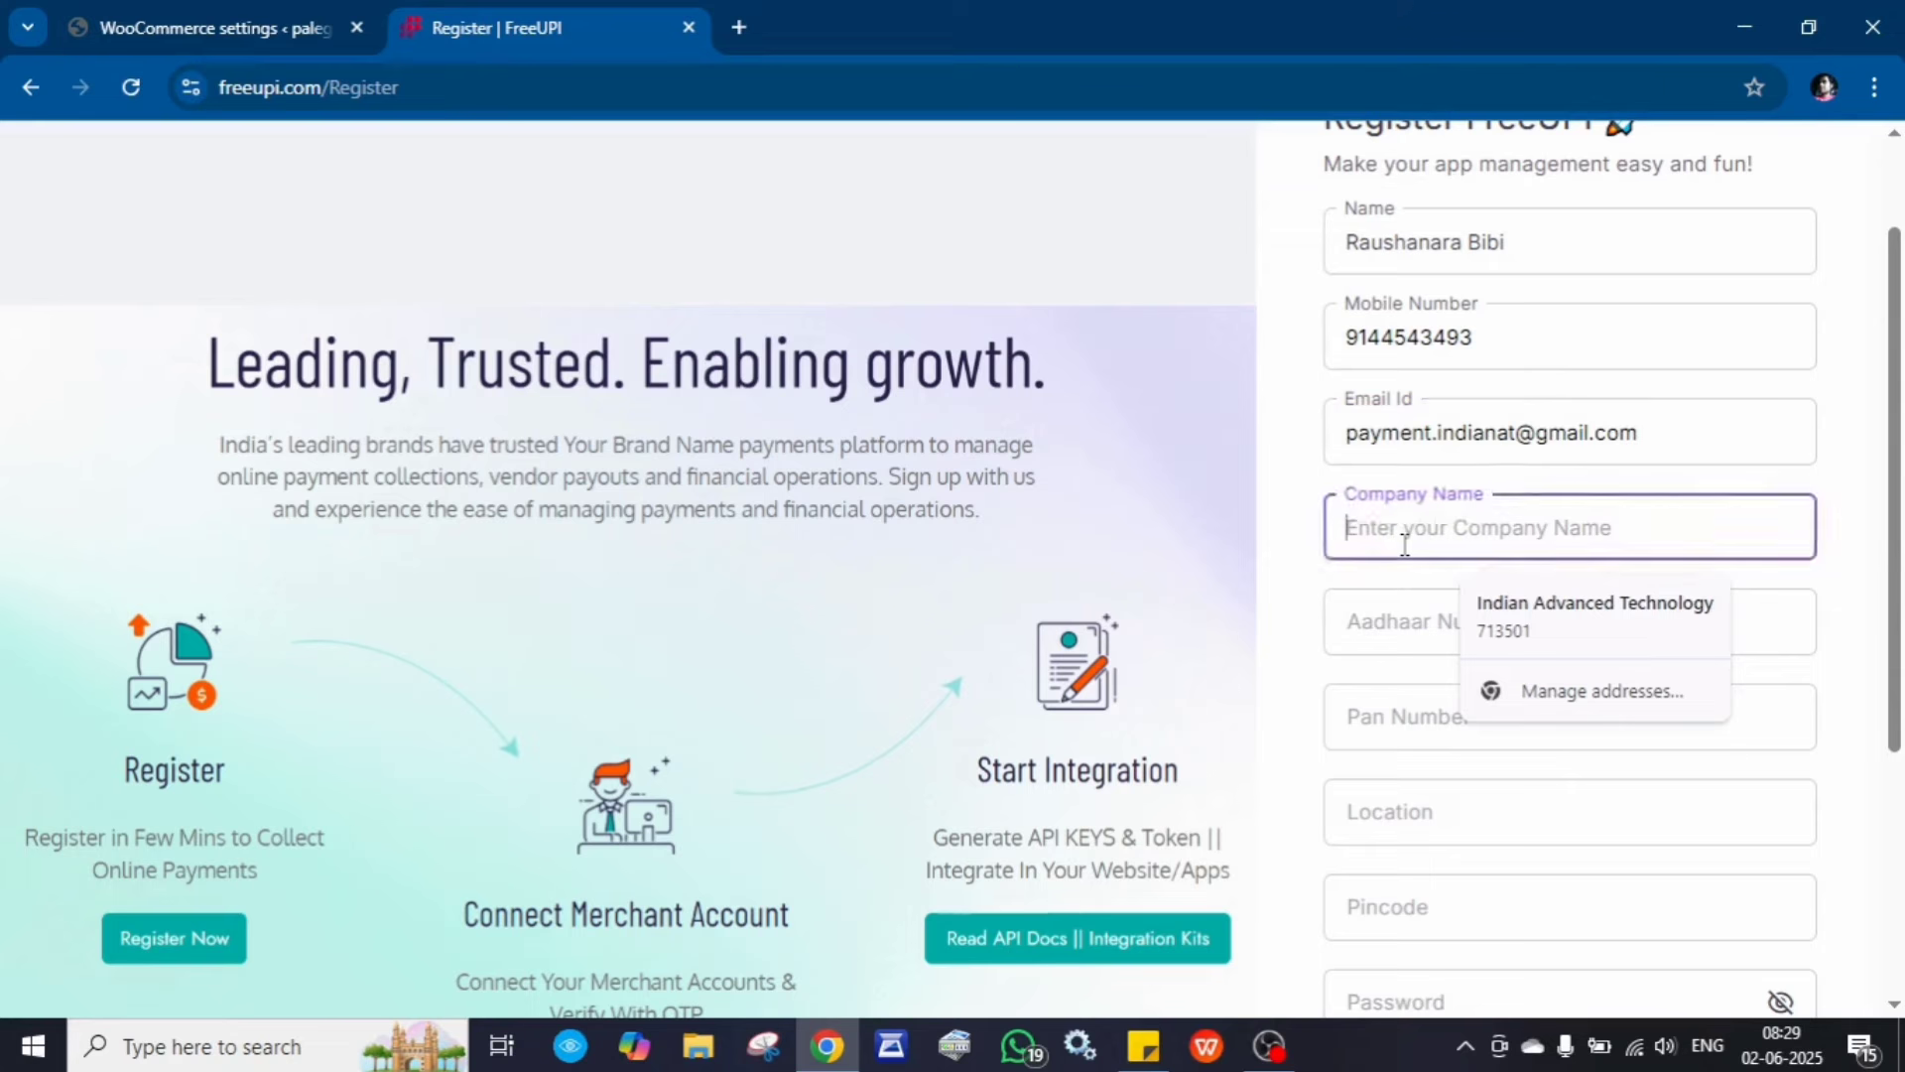
{"action": "type", "text": "Re"}
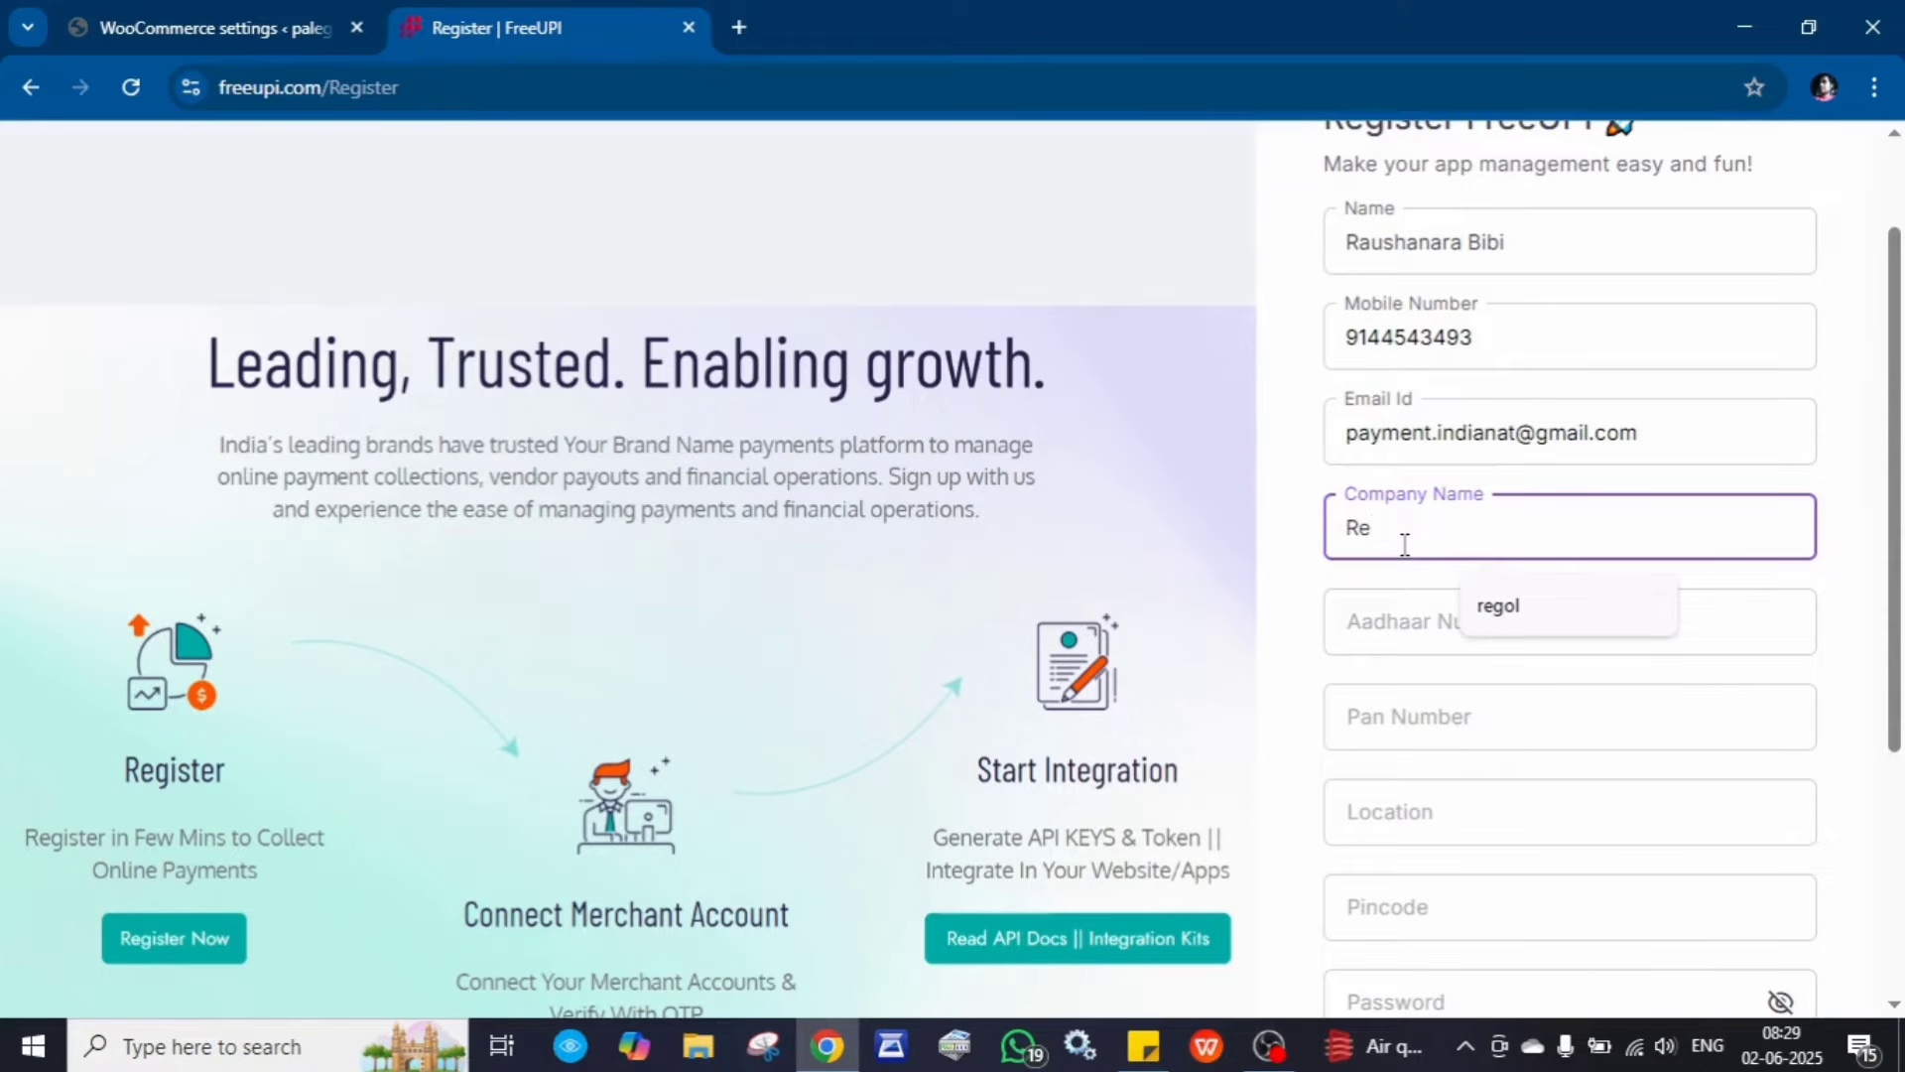
{"action": "type", "text": "gol"}
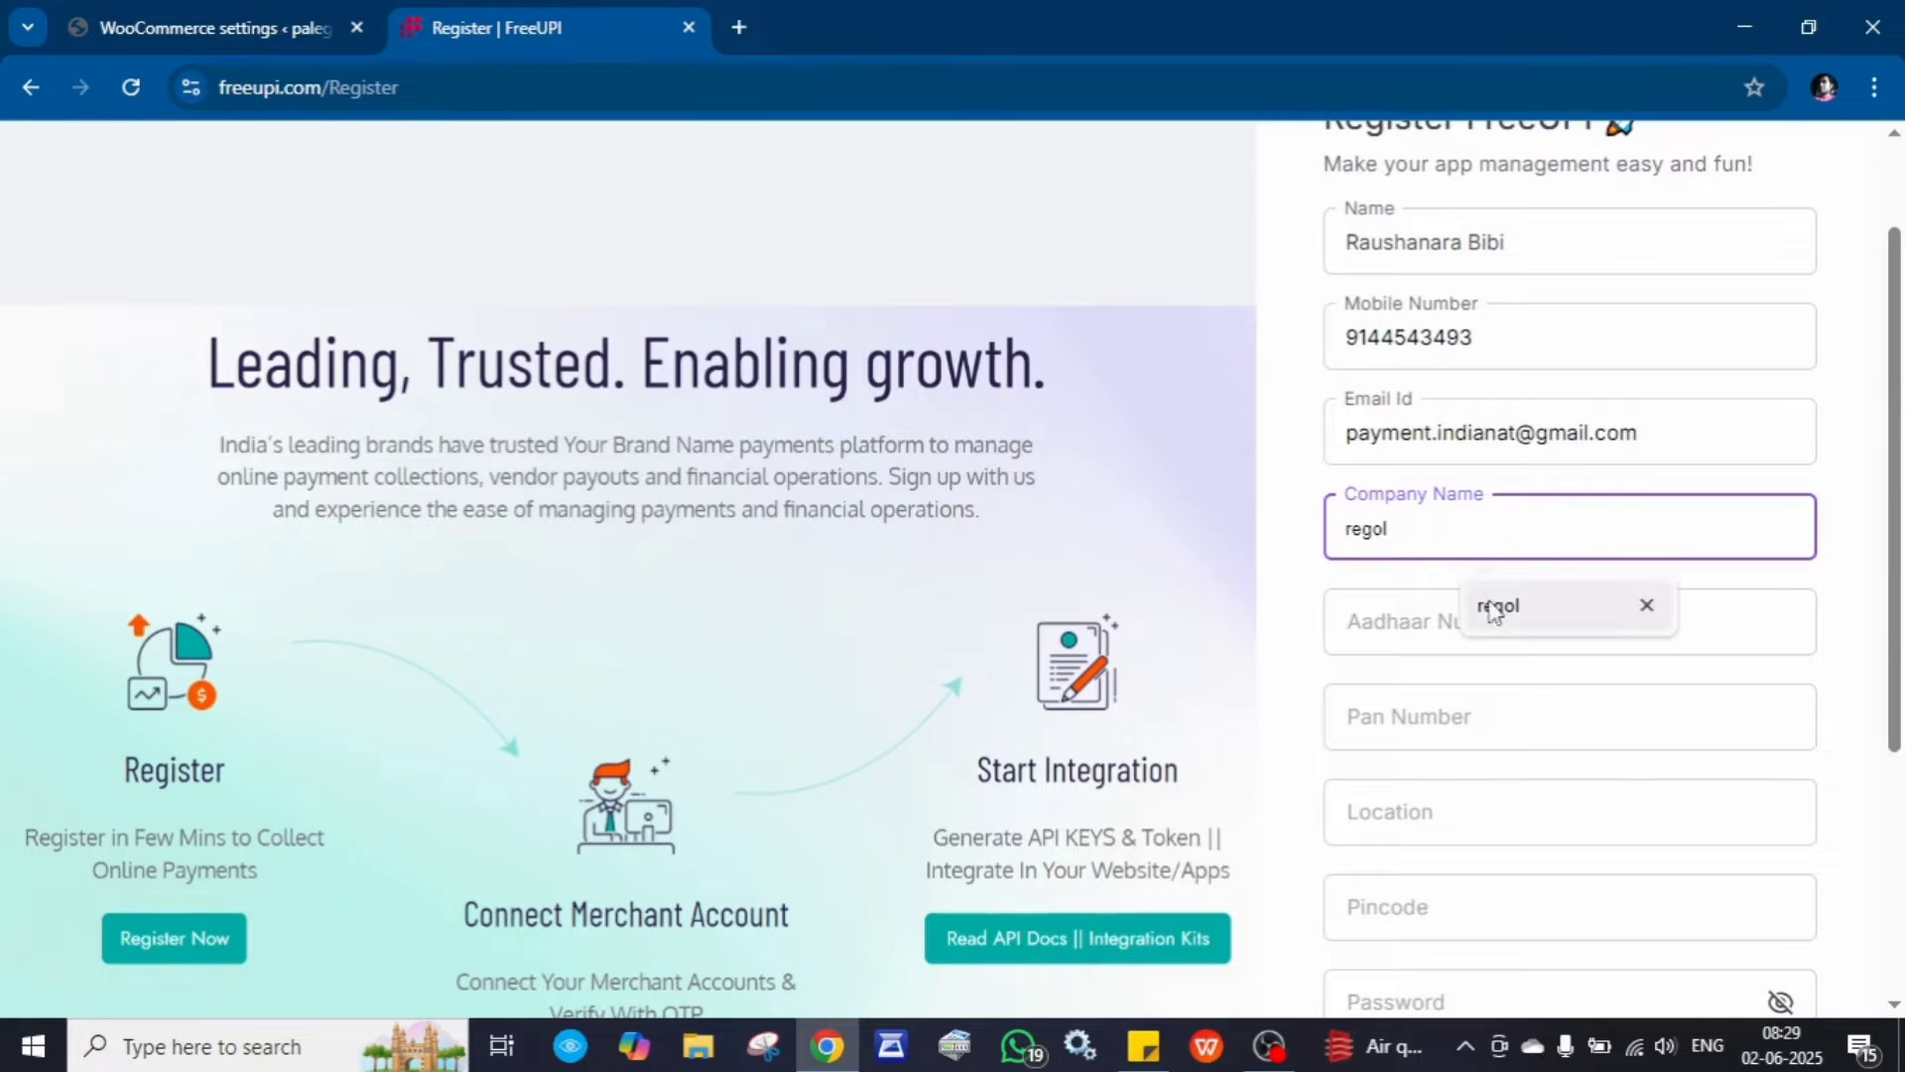
{"action": "left_click", "coordinate": [1498, 607]}
{"action": "triple_click", "coordinate": [1578, 431]}
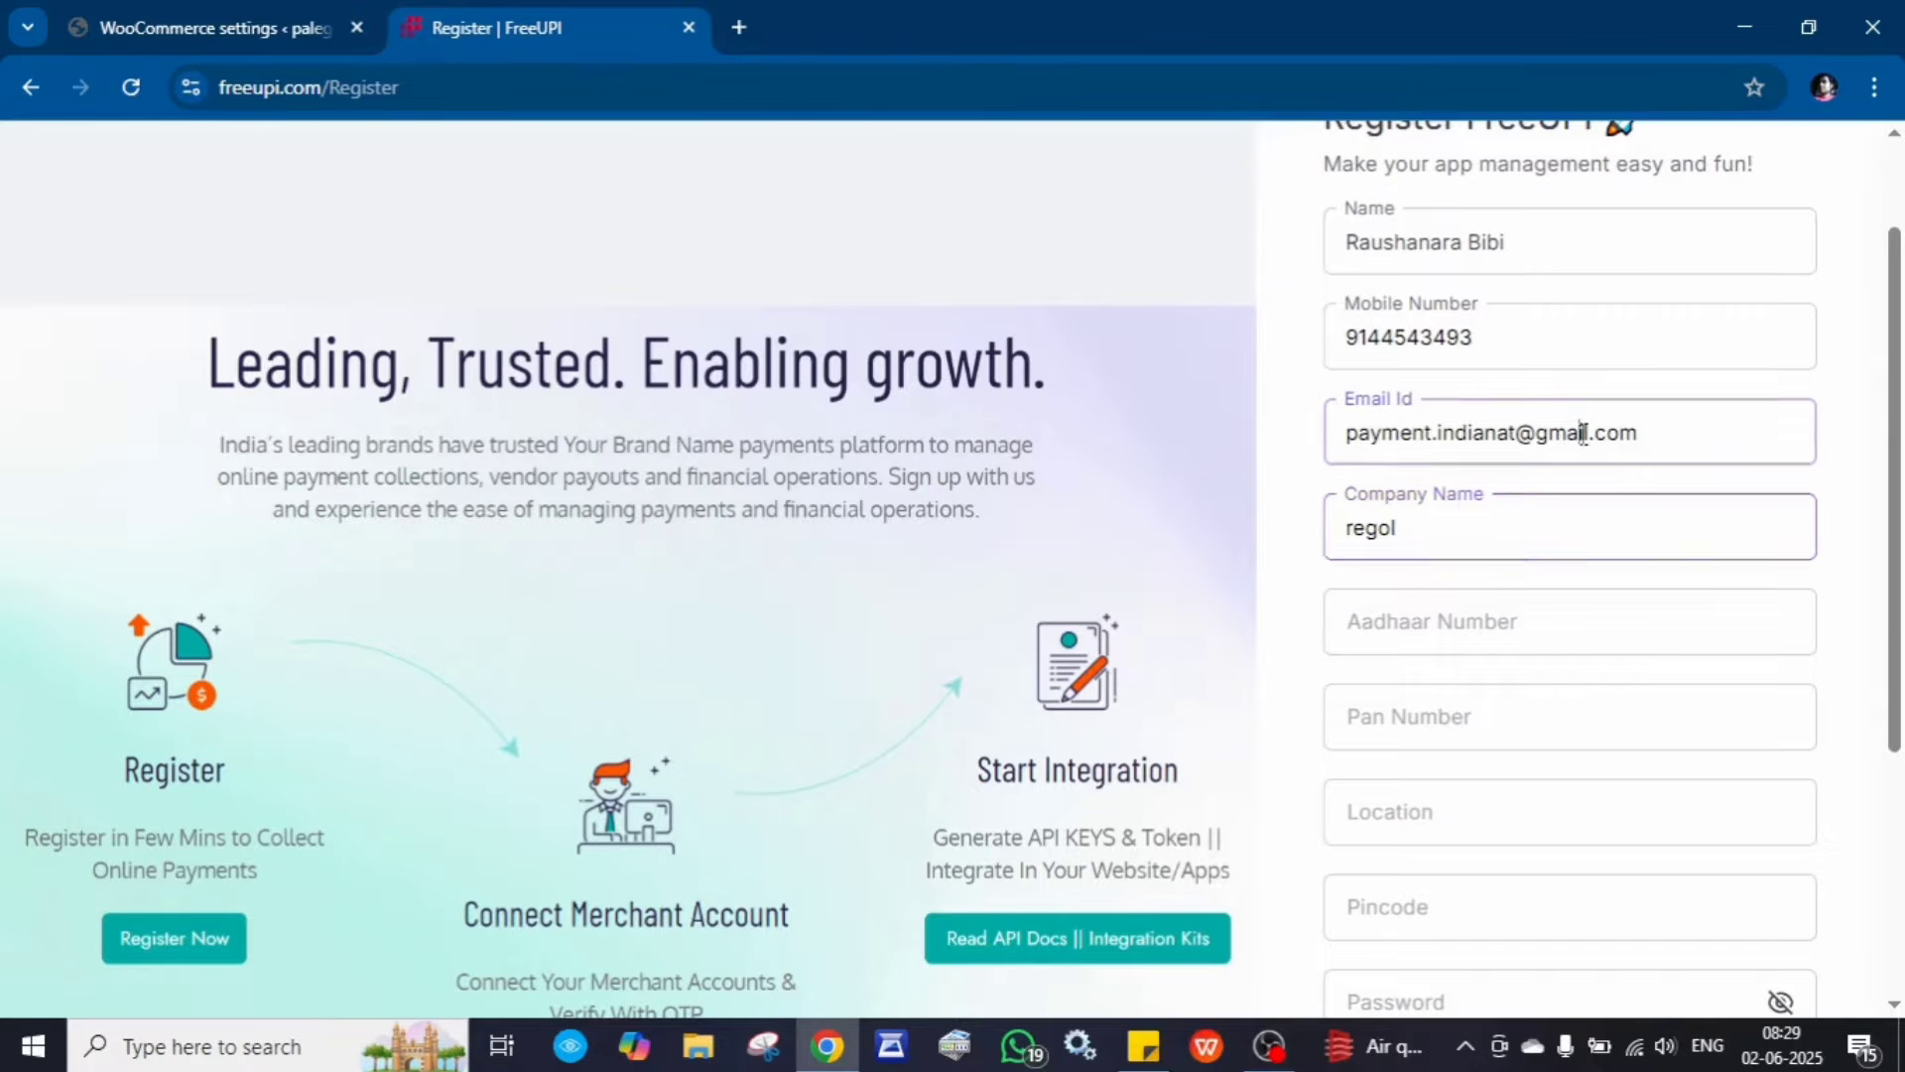
{"action": "type", "text": "regol"}
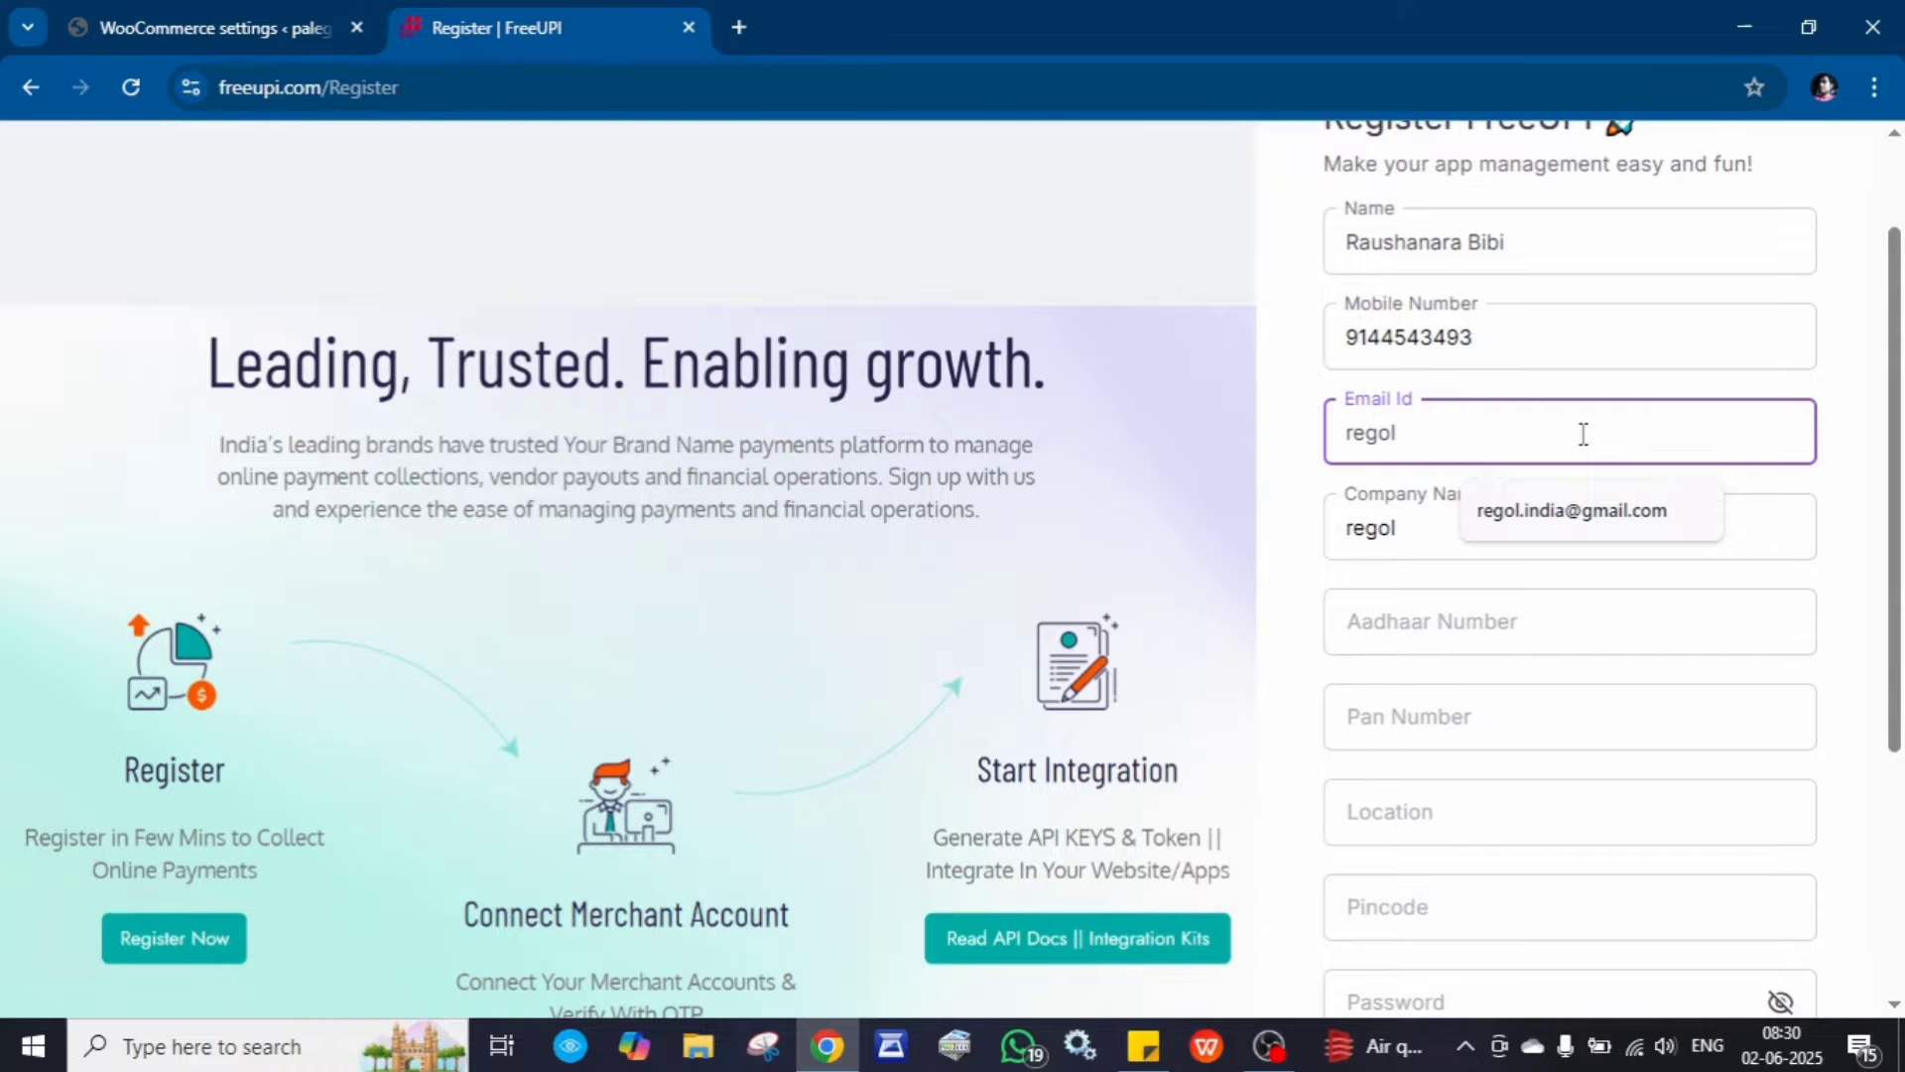
{"action": "left_click", "coordinate": [1580, 510]}
{"action": "scroll", "coordinate": [1314, 407], "scroll_direction": "down", "scroll_amount": 1}
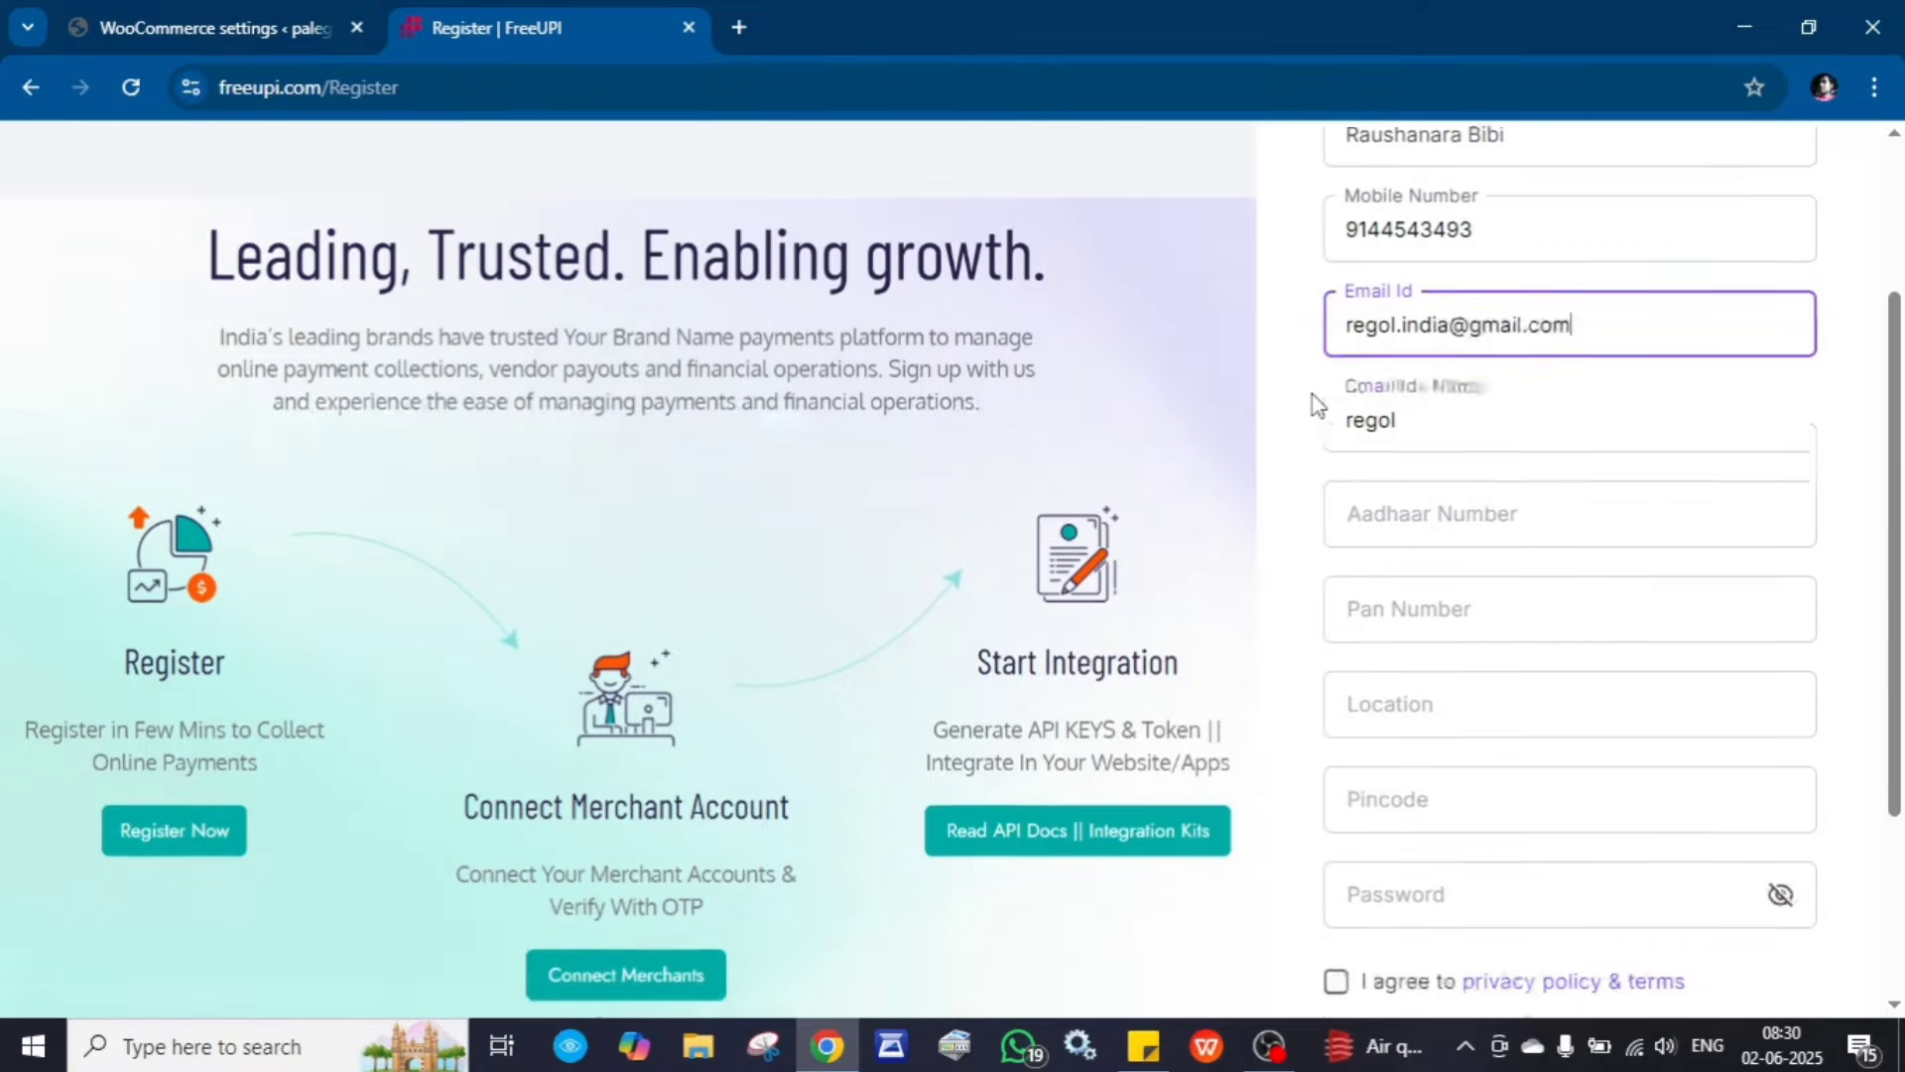
{"action": "left_click", "coordinate": [1514, 390]}
- Enter the Aadhaar number and the PAN number
{"action": "left_click", "coordinate": [1404, 484]}
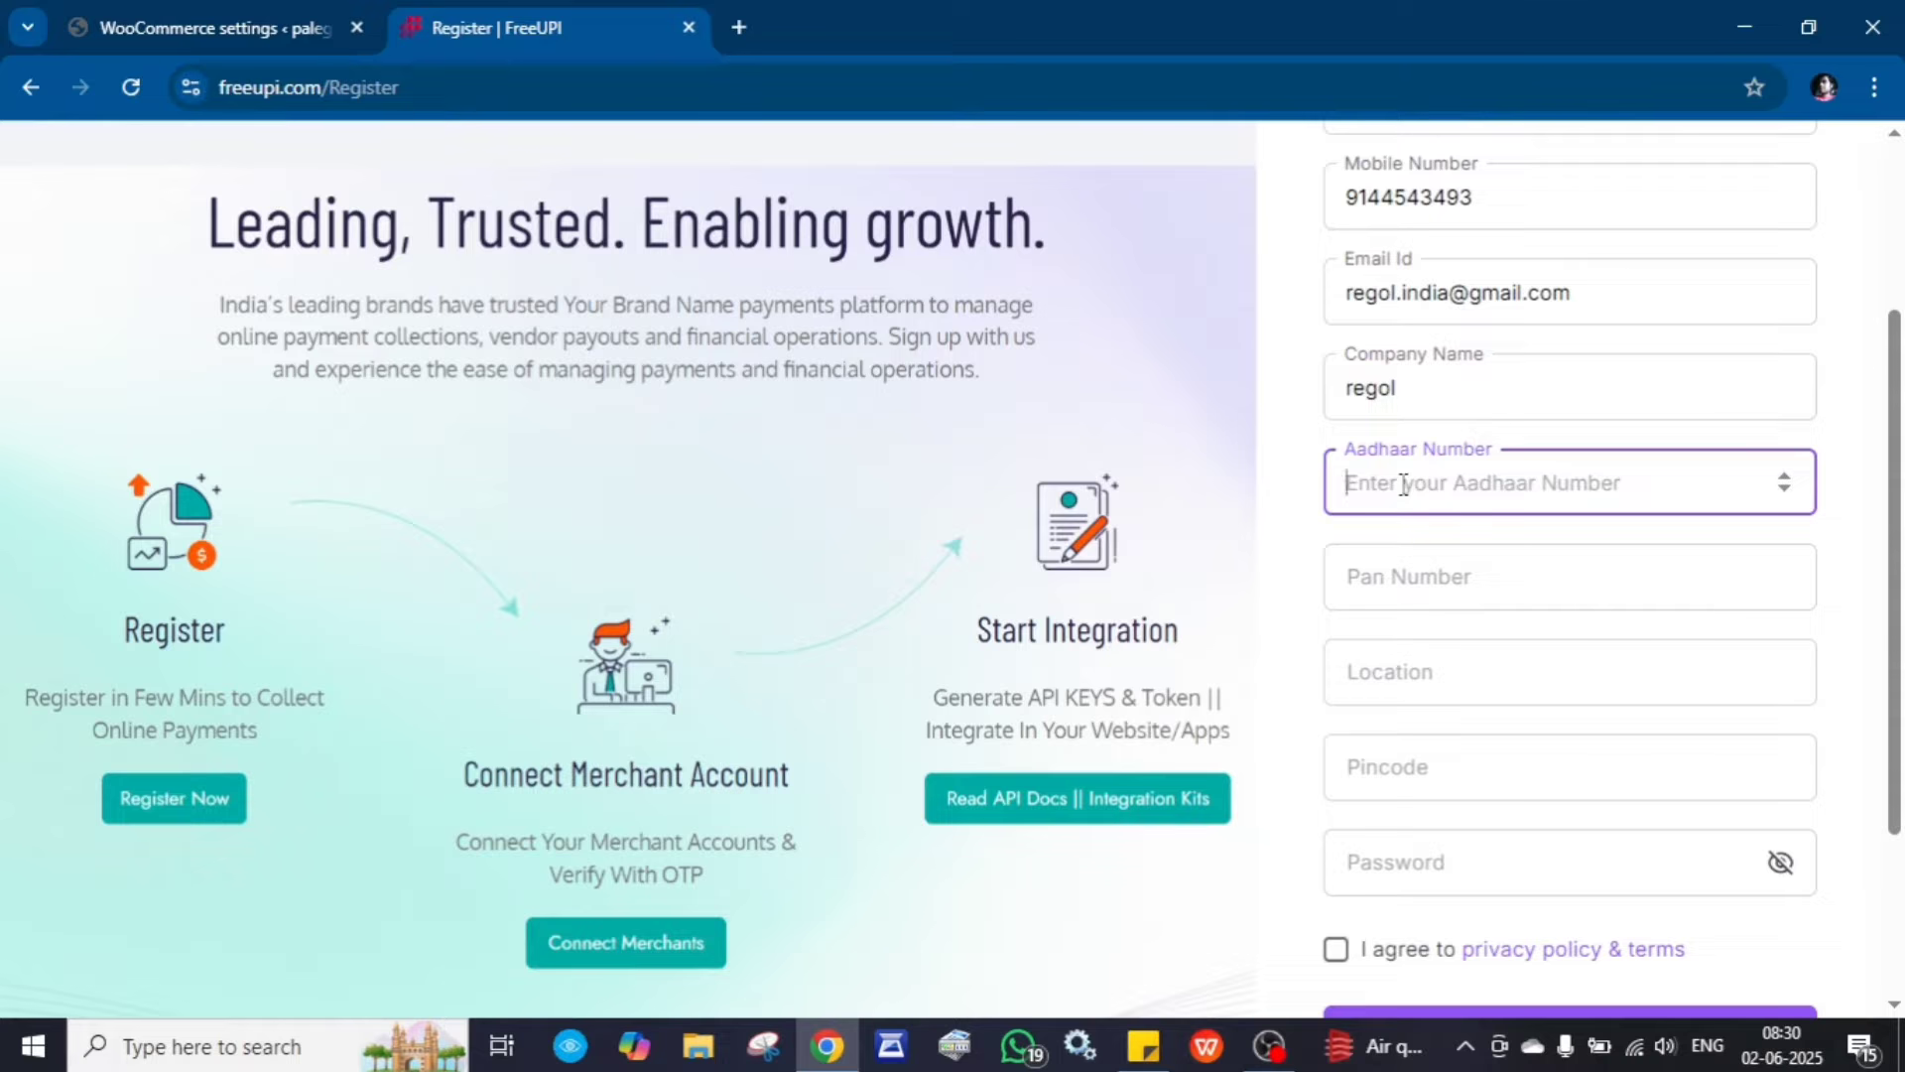
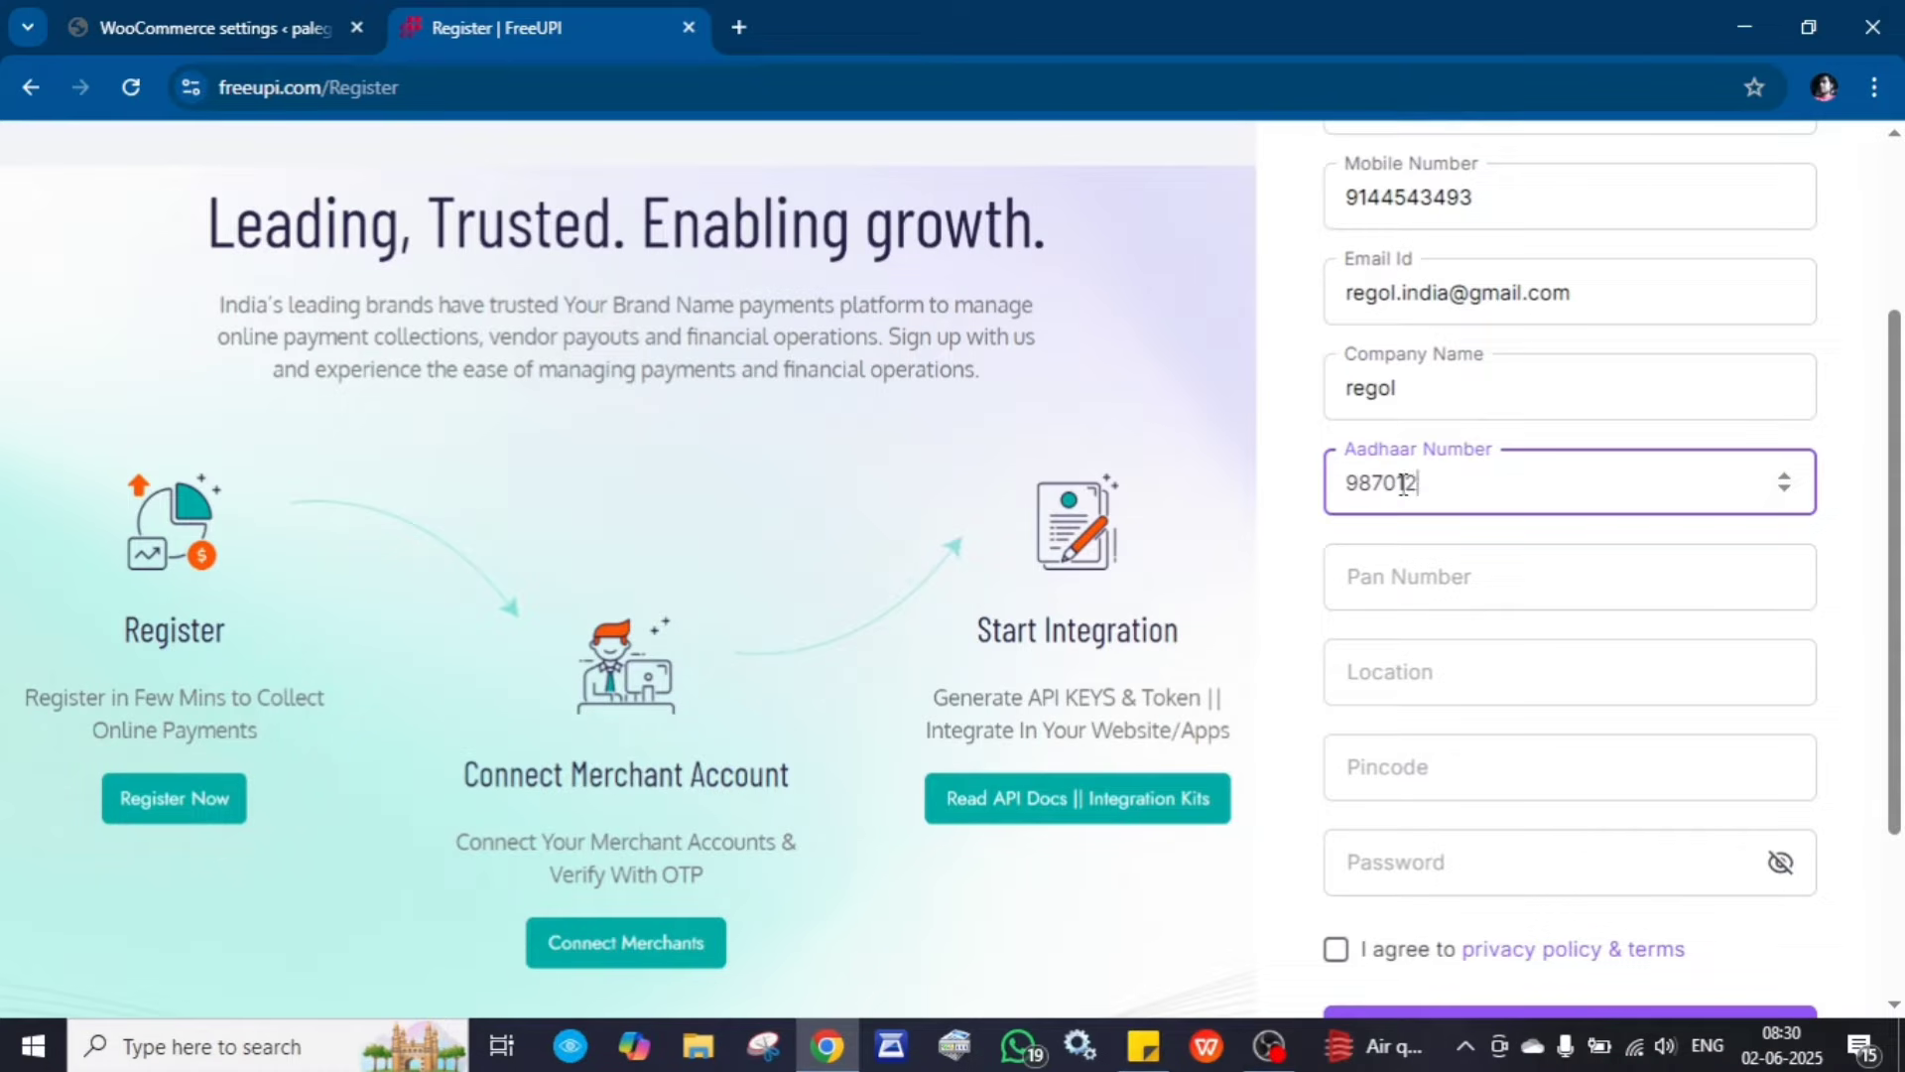
{"action": "left_click", "coordinate": [1449, 585]}
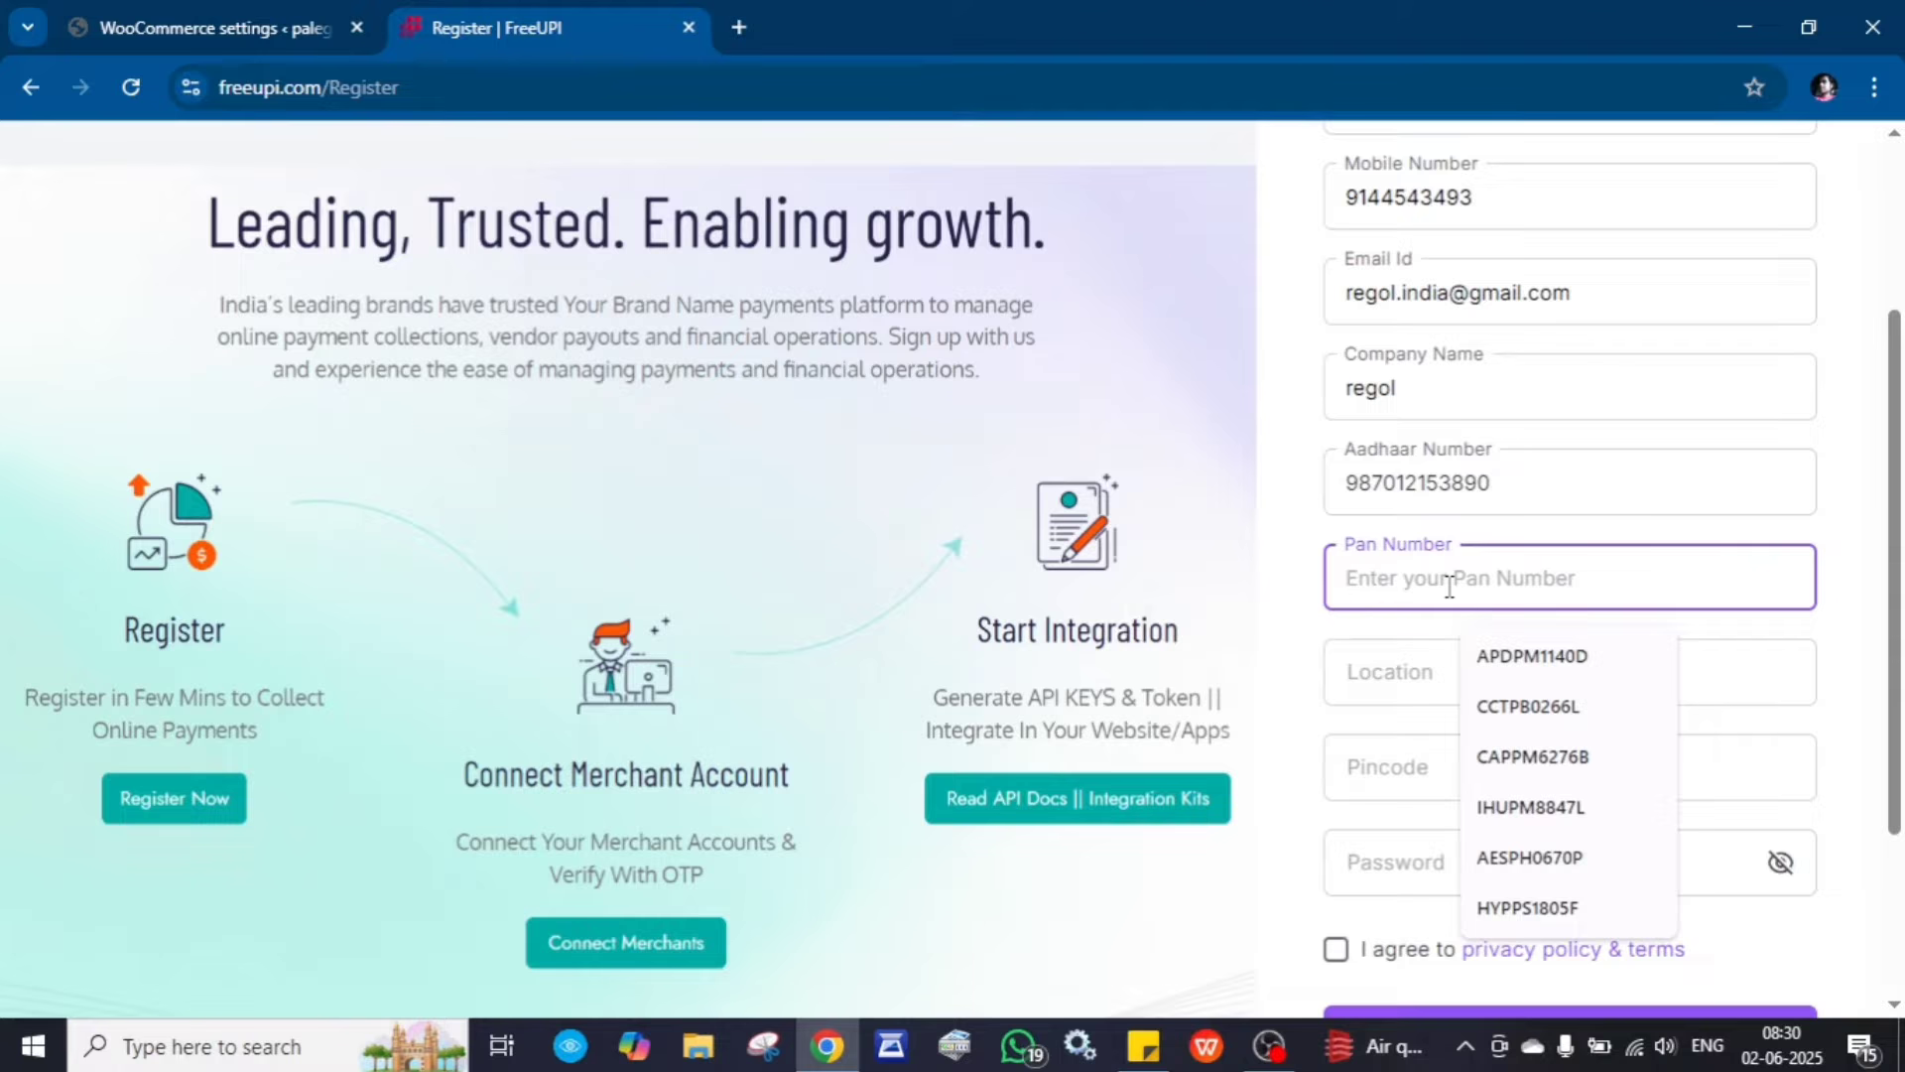
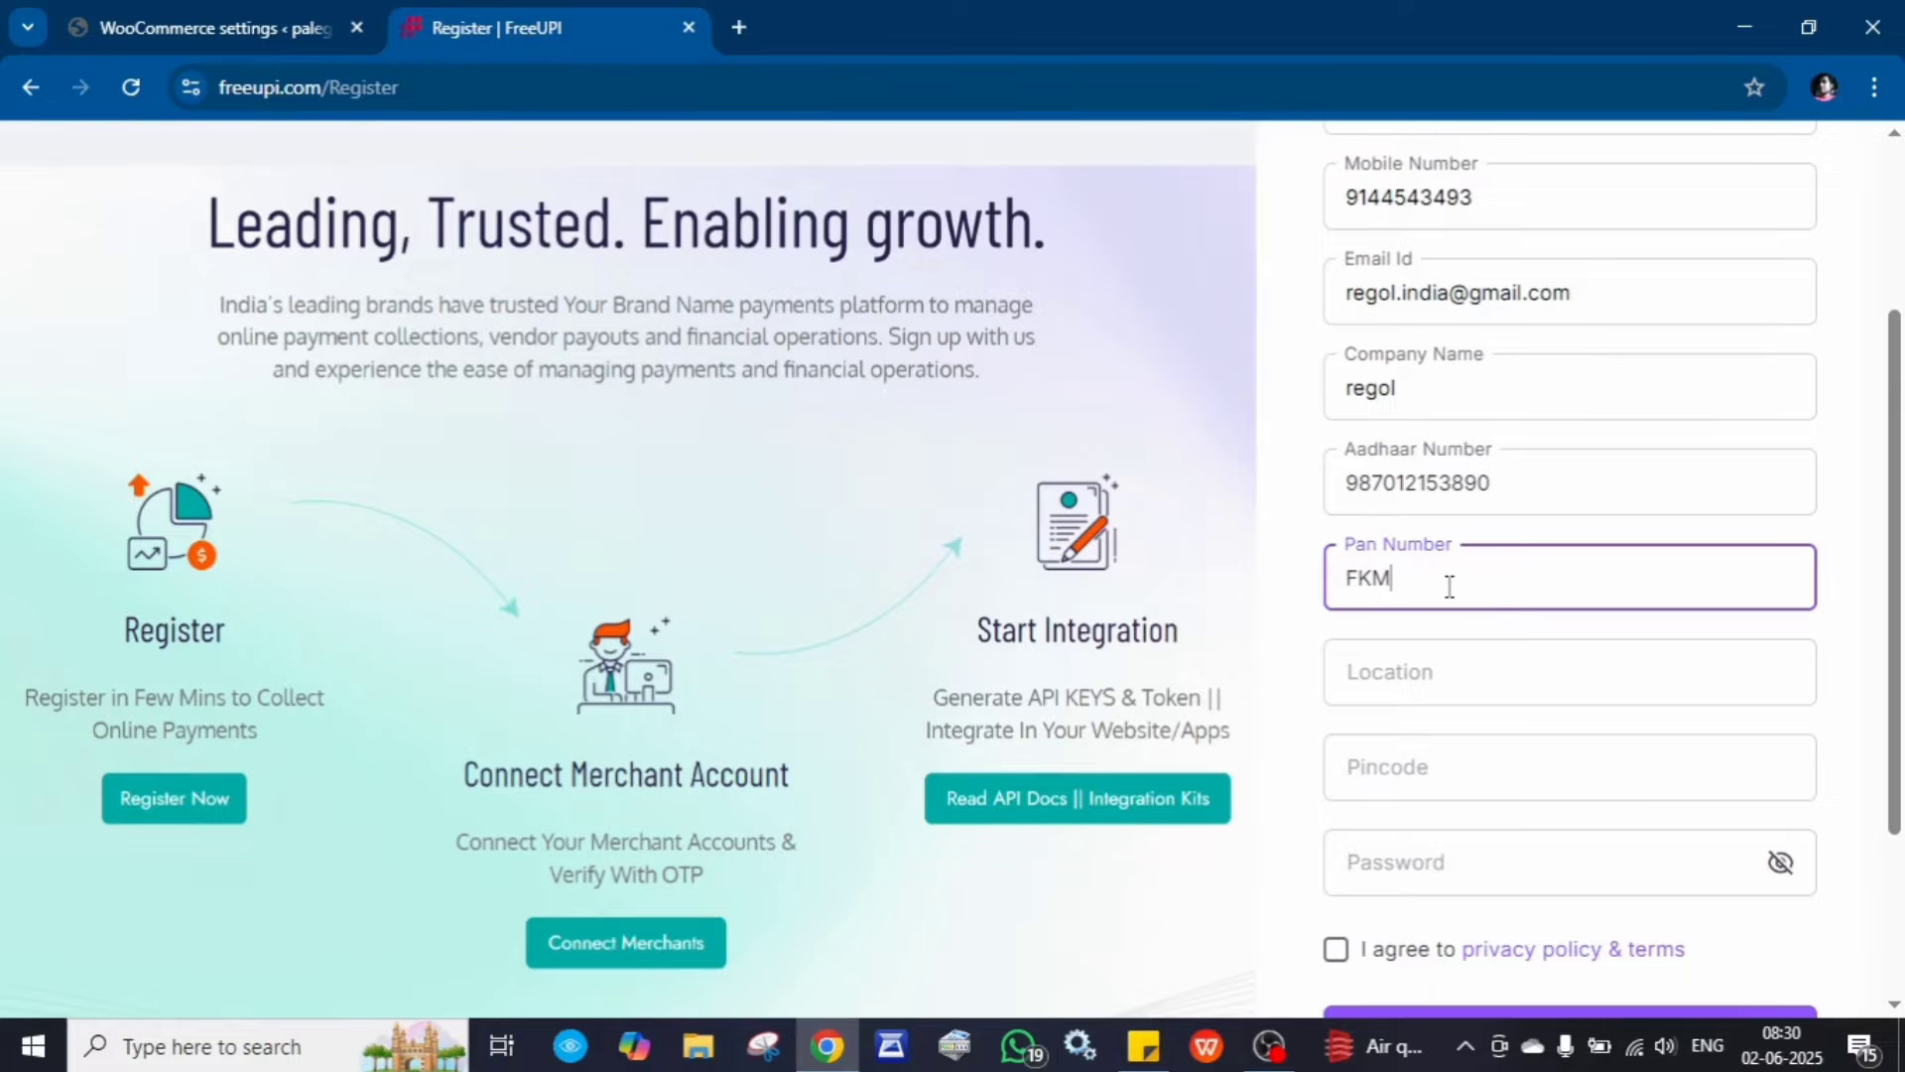
- Fill location, pincode and password, accept the terms, and submit the registration
{"action": "scroll", "coordinate": [1449, 588], "scroll_direction": "down", "scroll_amount": 1}
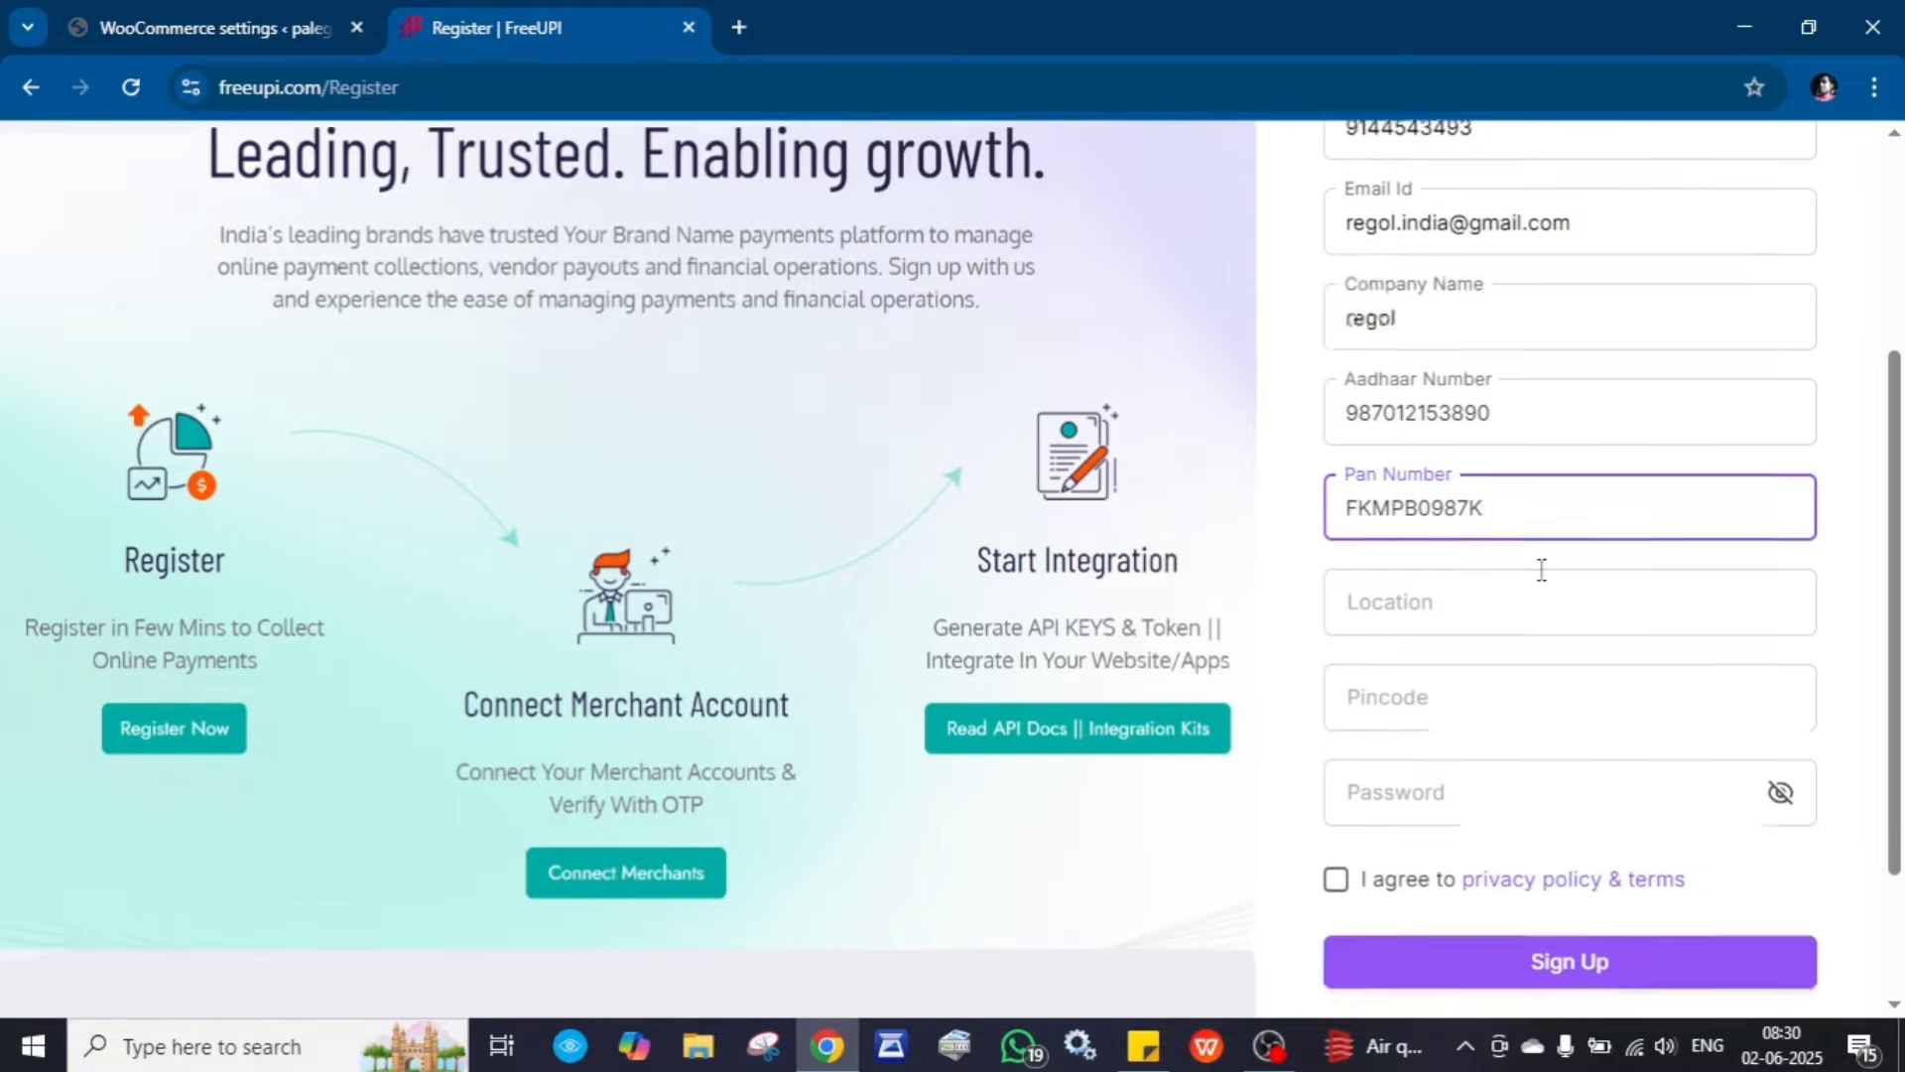
{"action": "left_click", "coordinate": [1476, 549]}
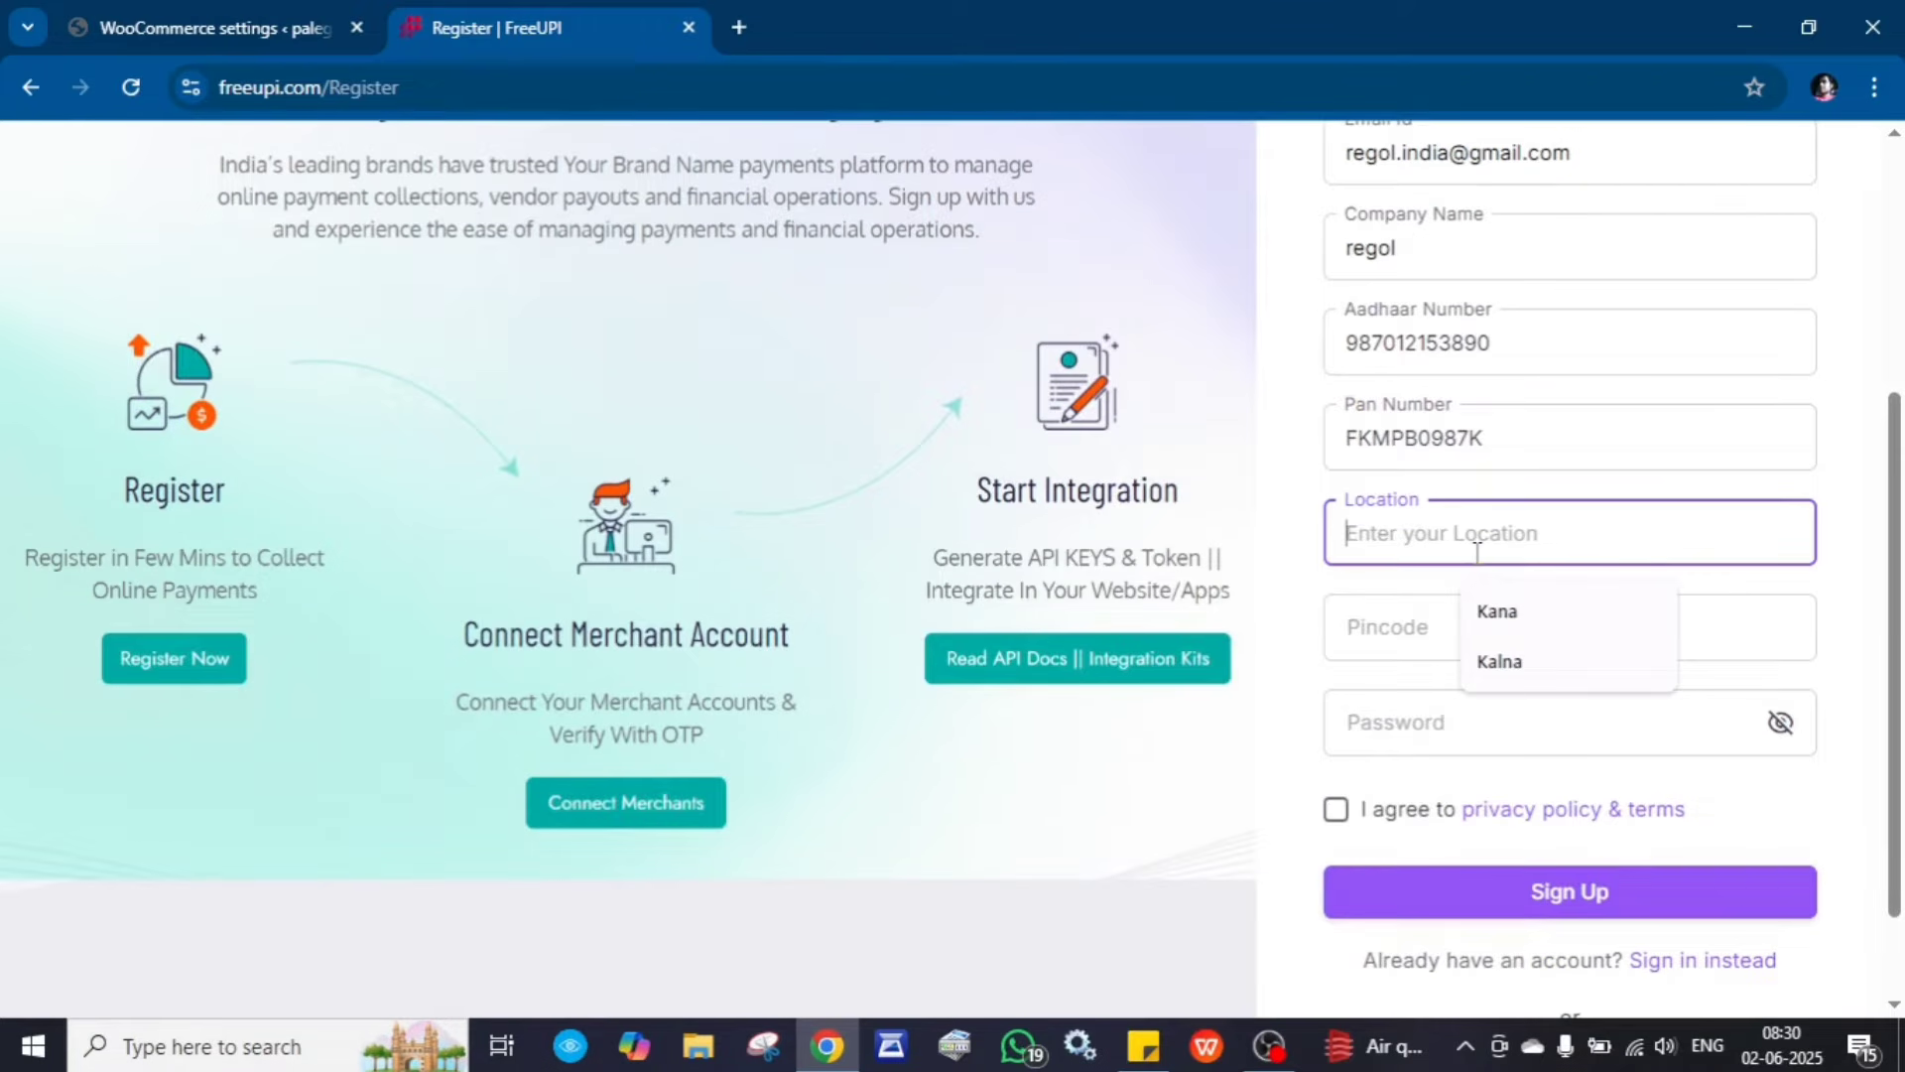
{"action": "left_click", "coordinate": [1498, 661]}
{"action": "left_click", "coordinate": [1421, 638]}
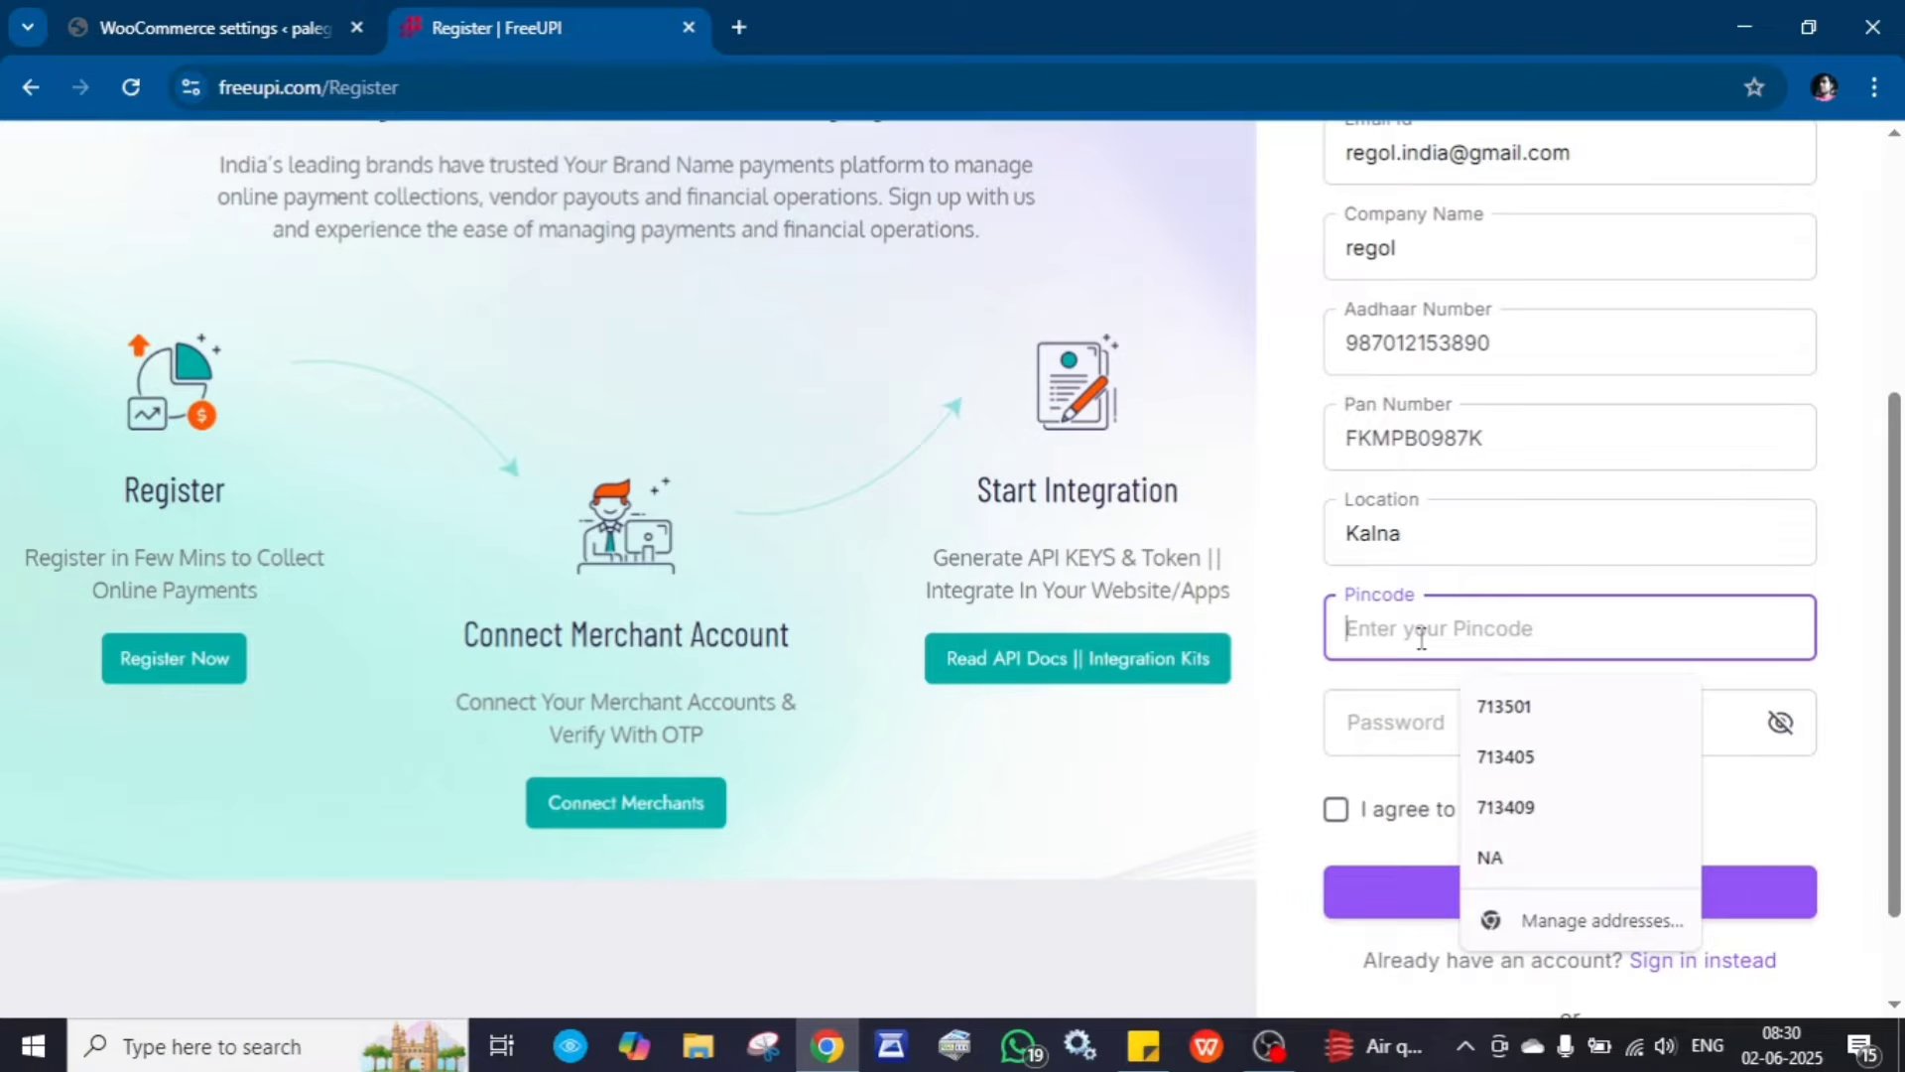
{"action": "left_click", "coordinate": [1528, 807]}
{"action": "left_click", "coordinate": [1425, 725]}
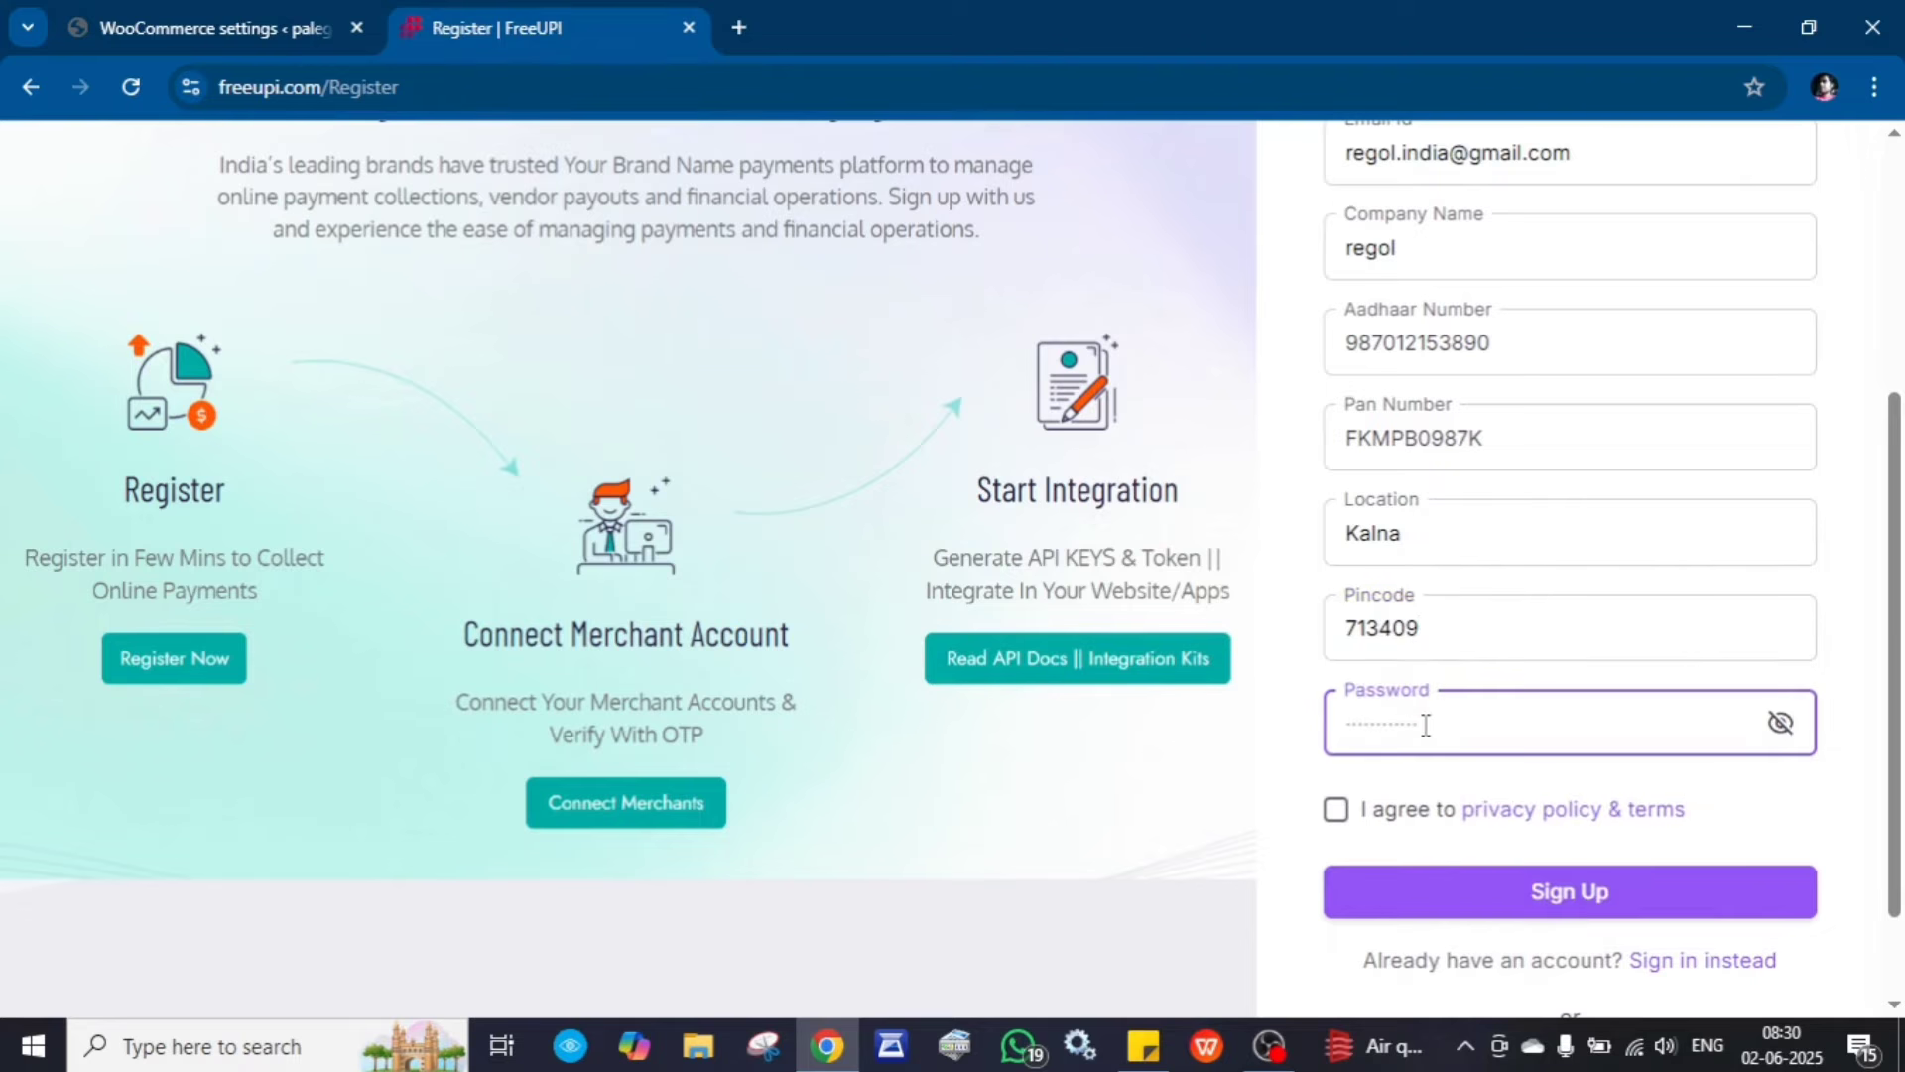
{"action": "type", "text": "r••"}
{"action": "left_click", "coordinate": [1337, 810]}
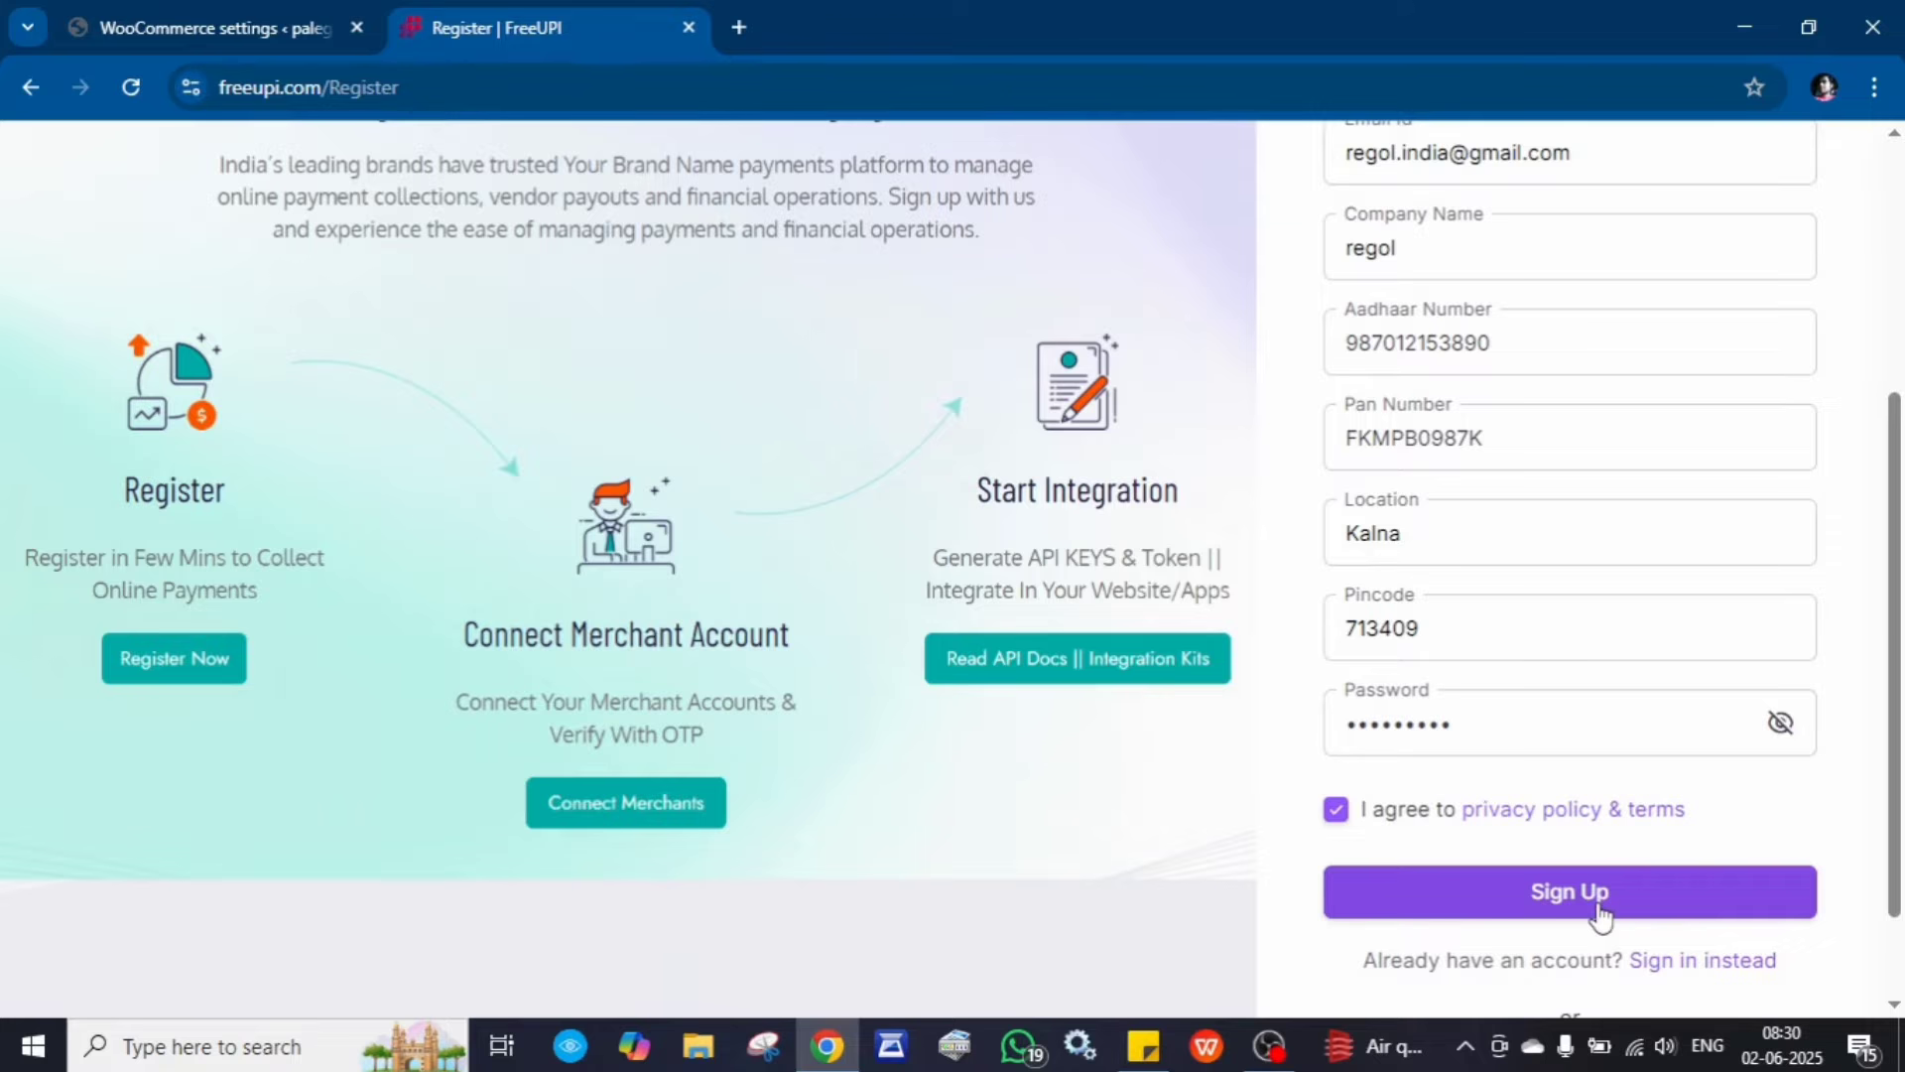
{"action": "left_click", "coordinate": [1597, 898]}
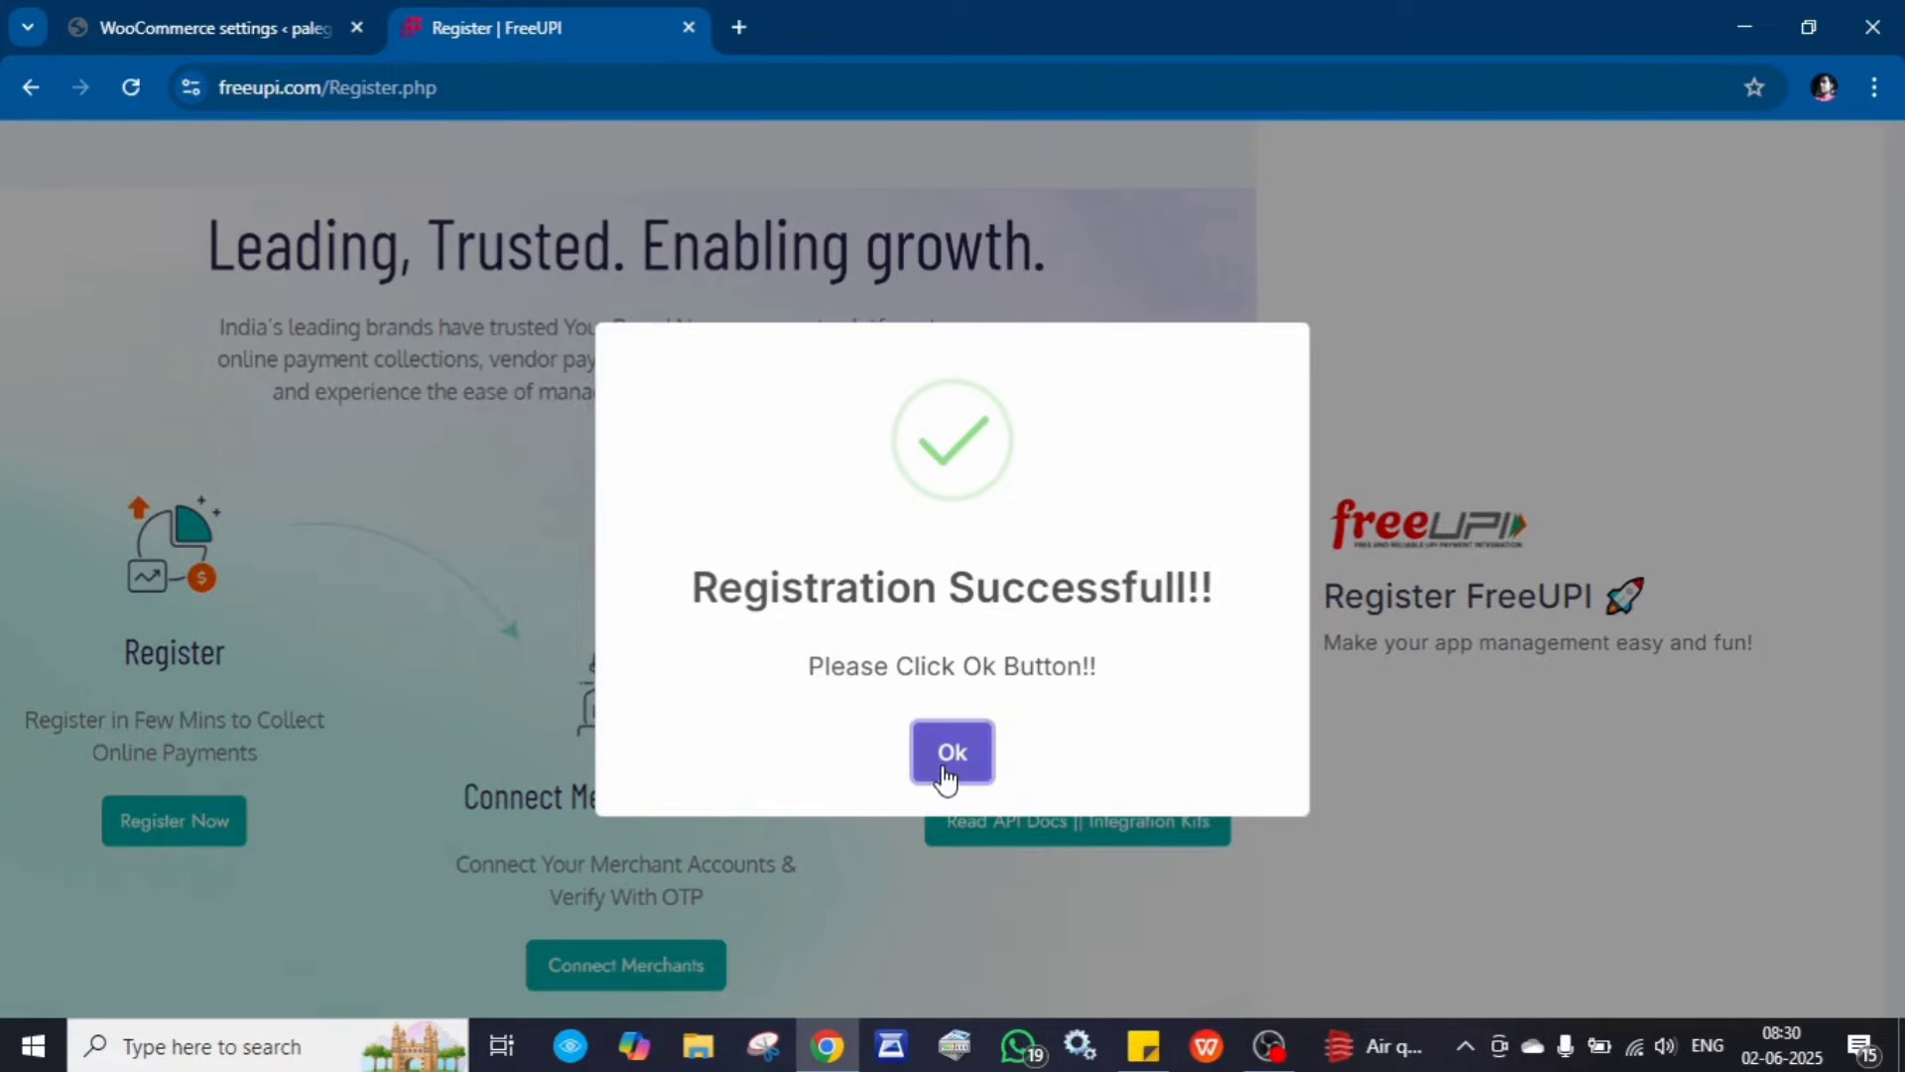
- Log in to FreeUPI with the registered mobile number and password
{"action": "left_click", "coordinate": [948, 754]}
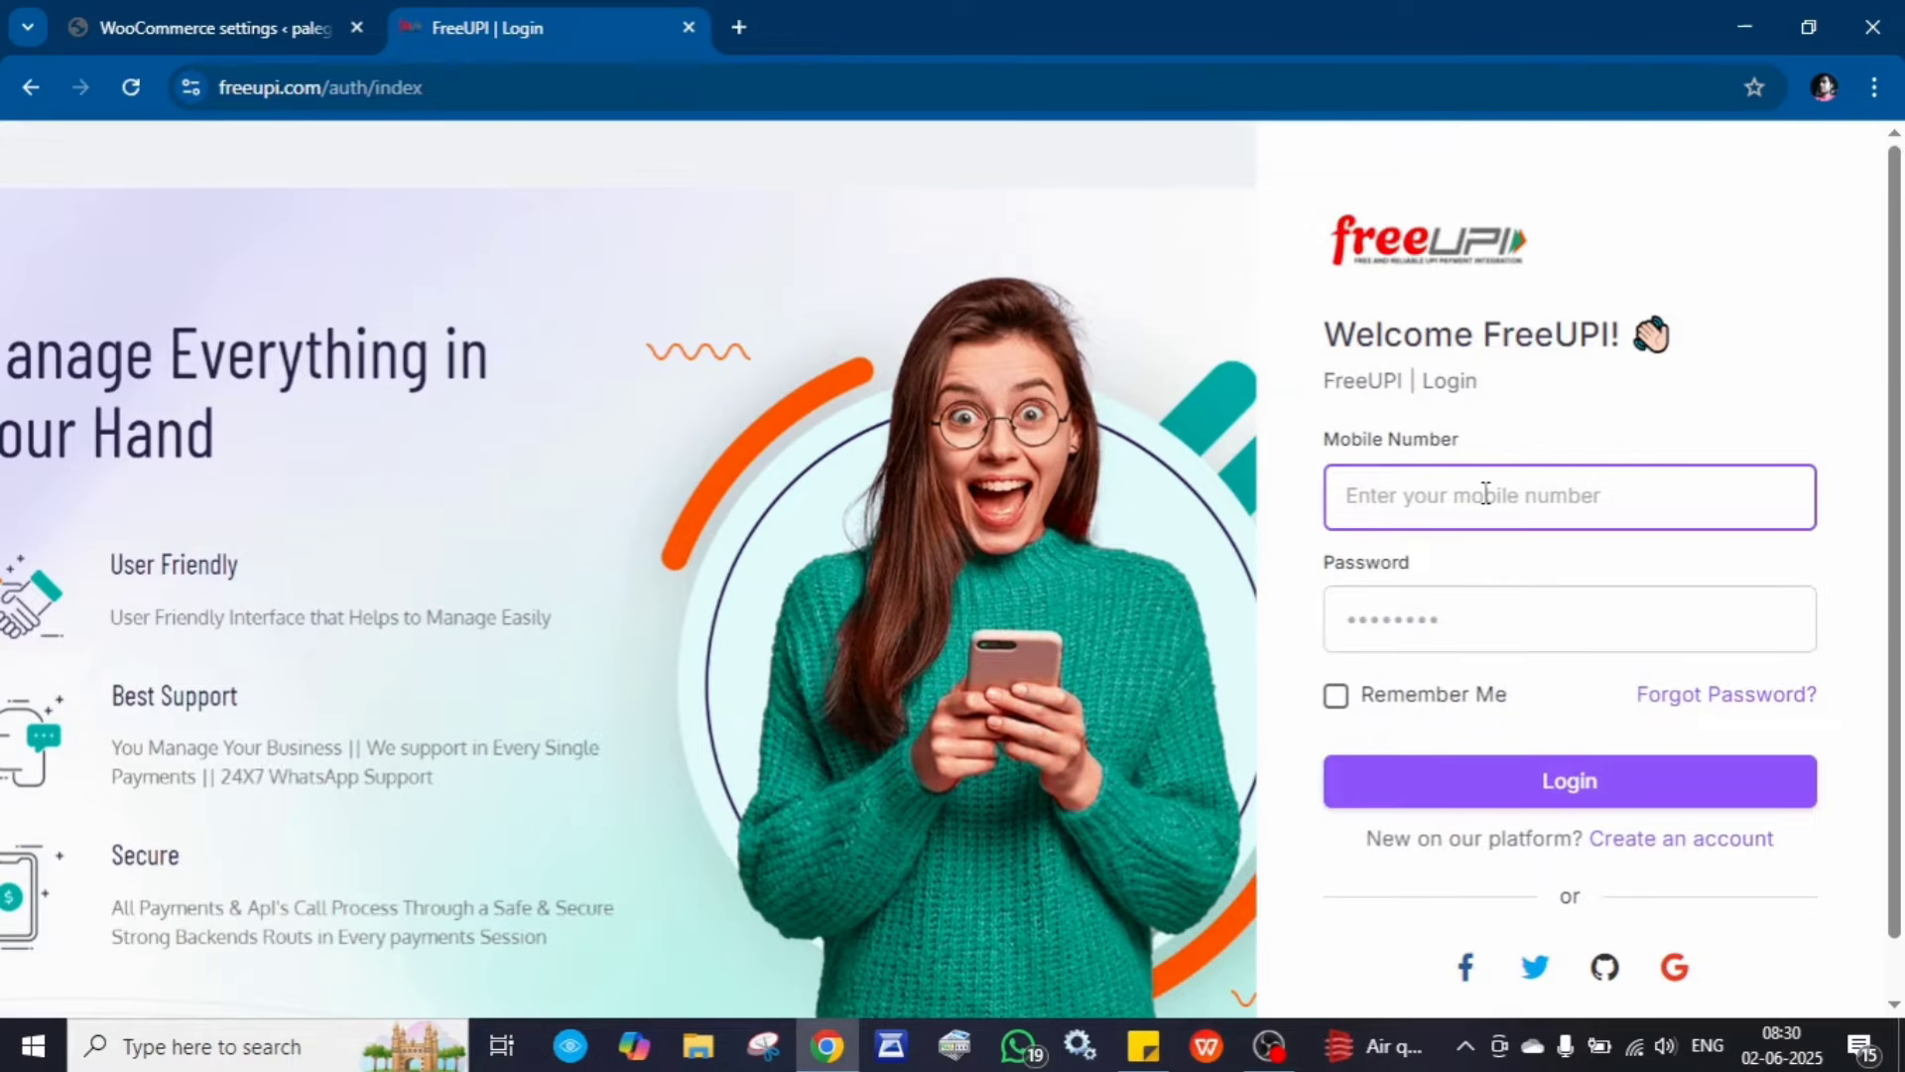
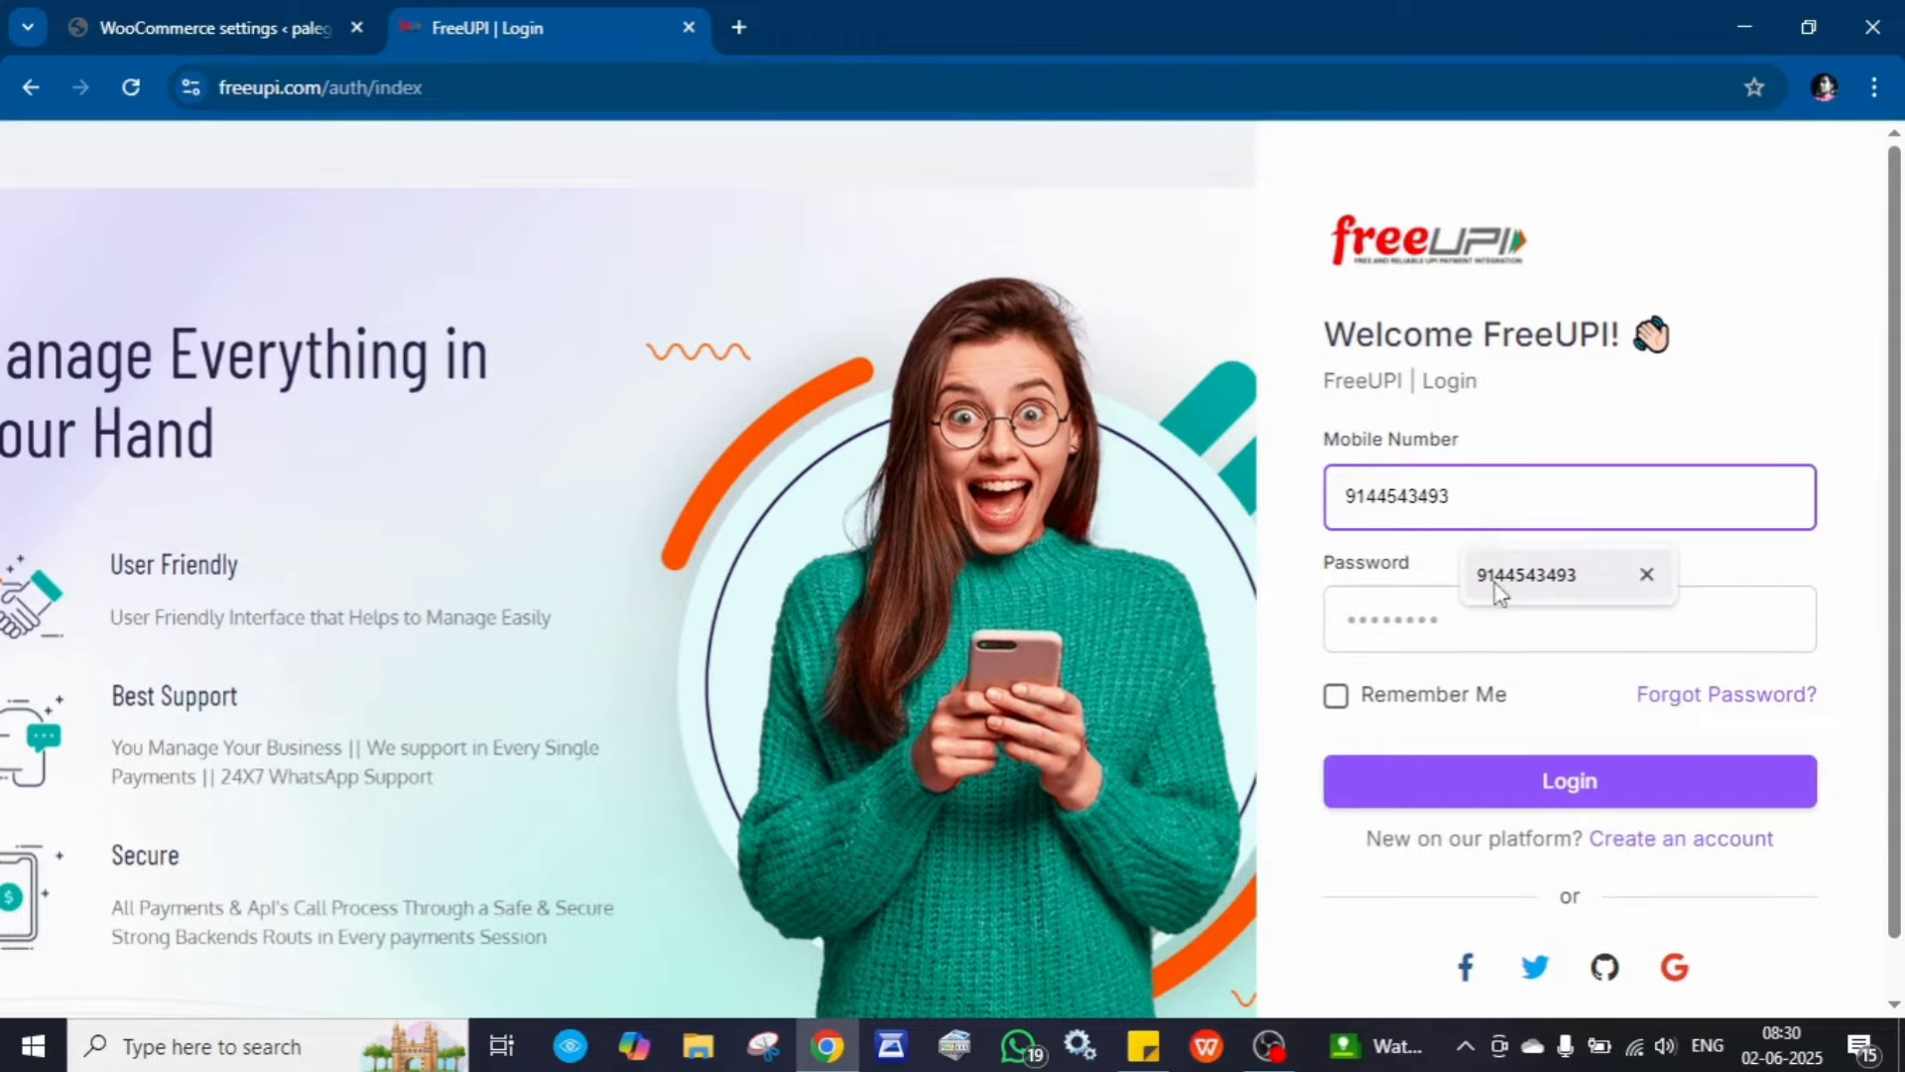
{"action": "left_click", "coordinate": [1496, 586]}
{"action": "left_click", "coordinate": [1463, 625]}
{"action": "type", "text": "a•••••"}
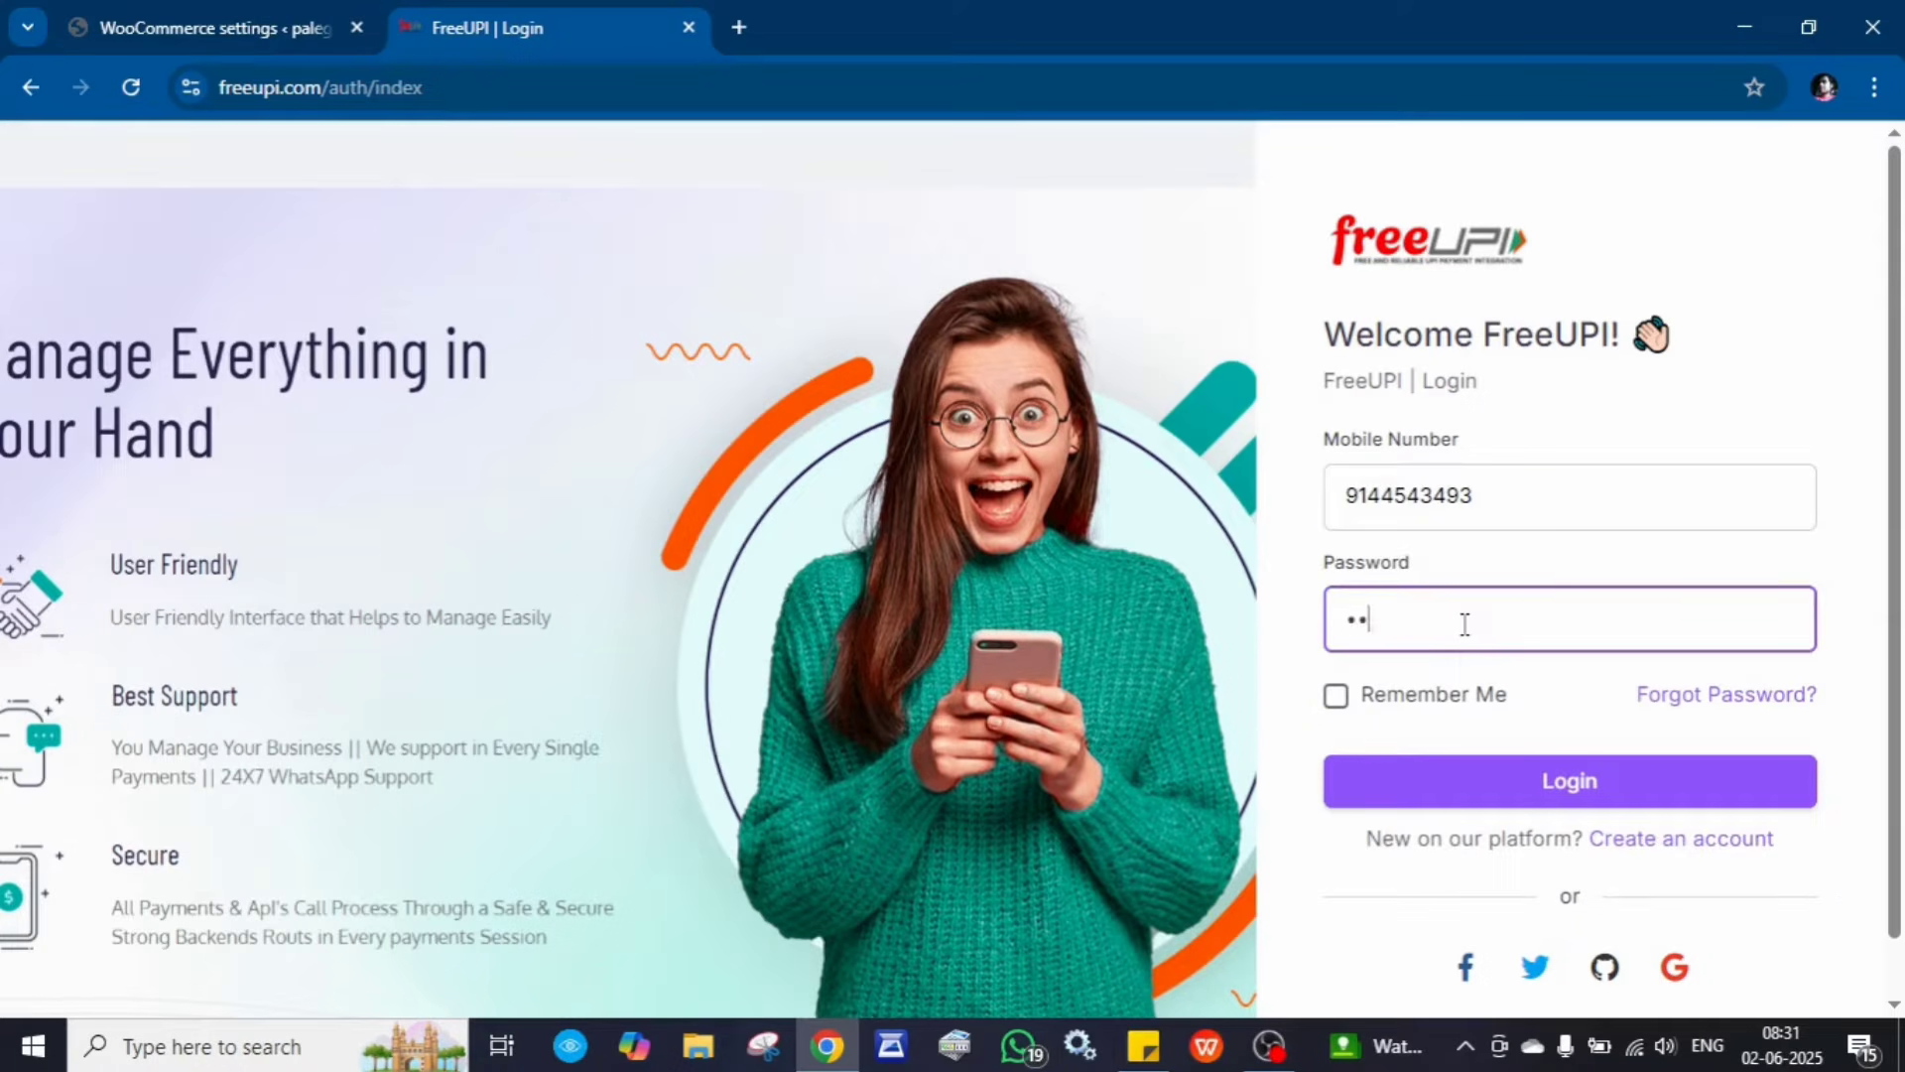
{"action": "type", "text": "••••"}
{"action": "left_click", "coordinate": [1440, 805]}
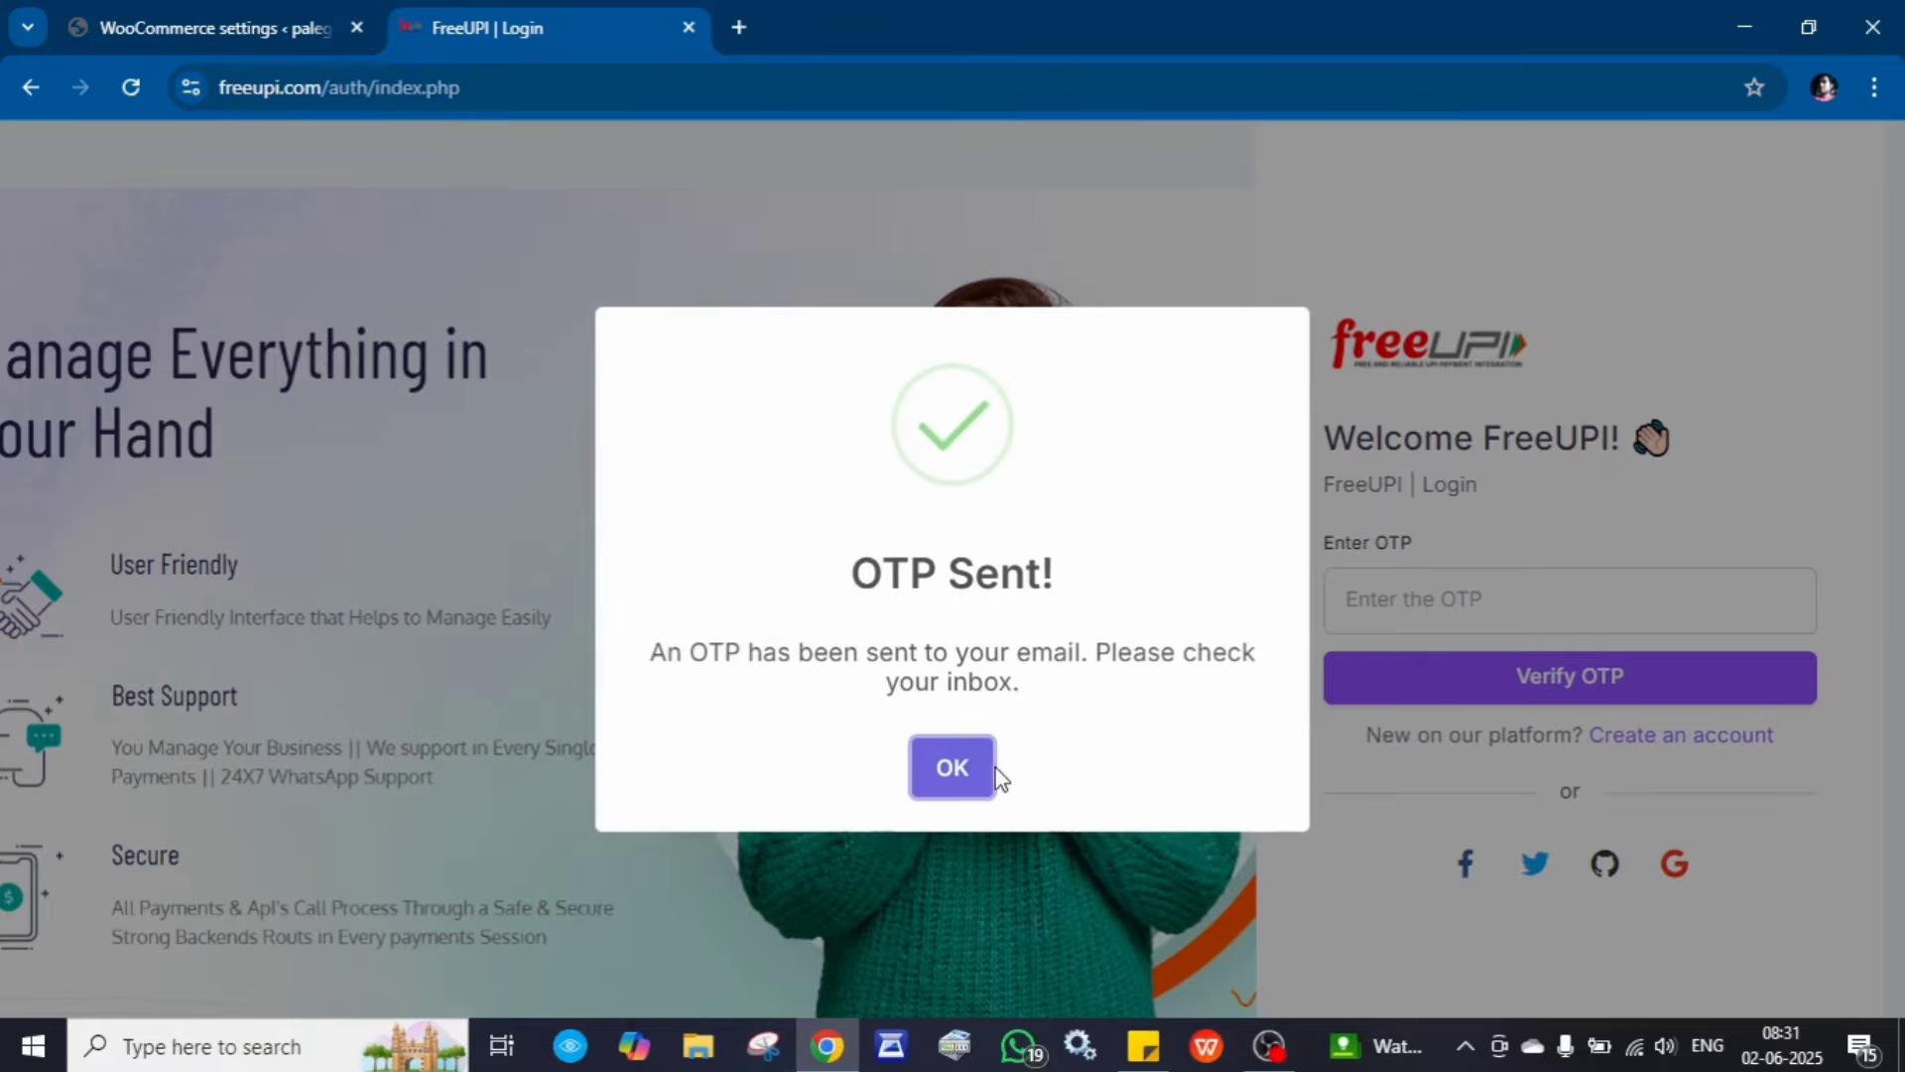
- Enter and verify the emailed OTP code to reach the dashboard
{"action": "left_click", "coordinate": [935, 770]}
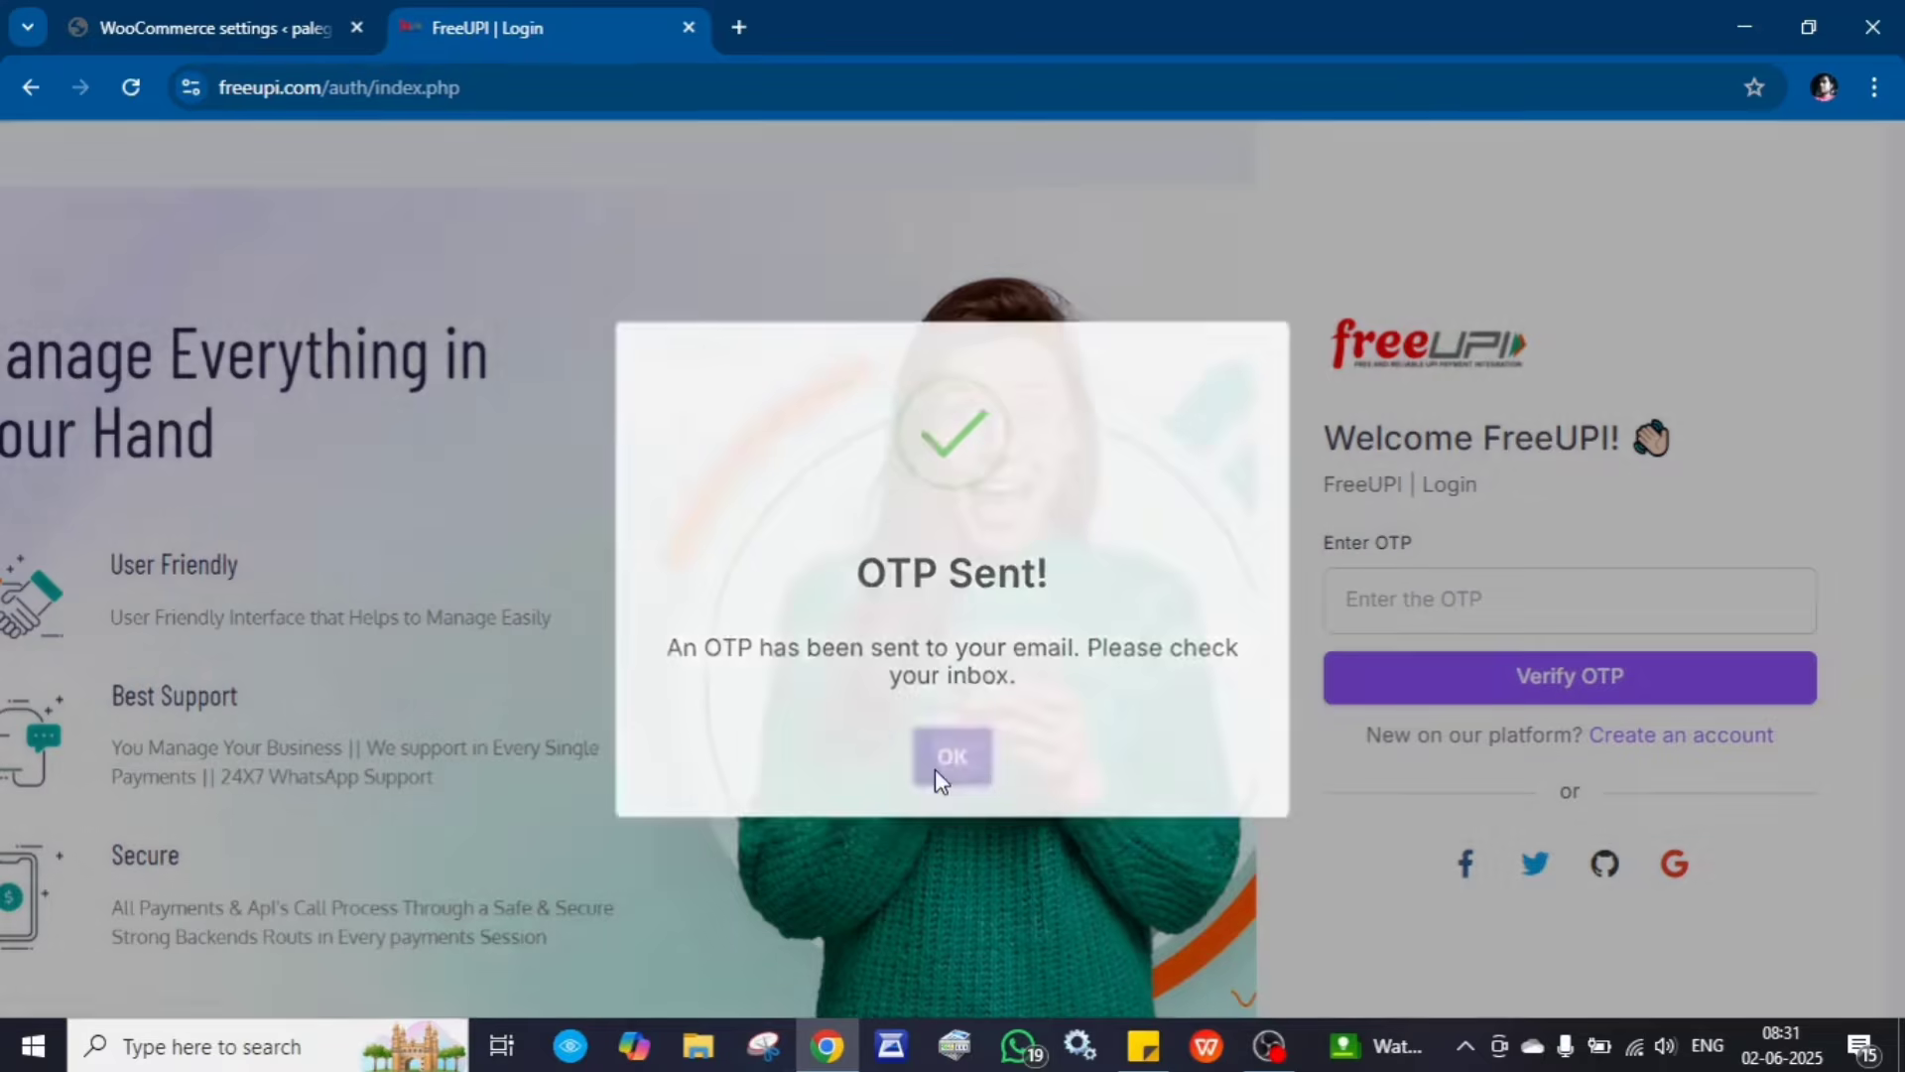
{"action": "left_click", "coordinate": [1416, 604]}
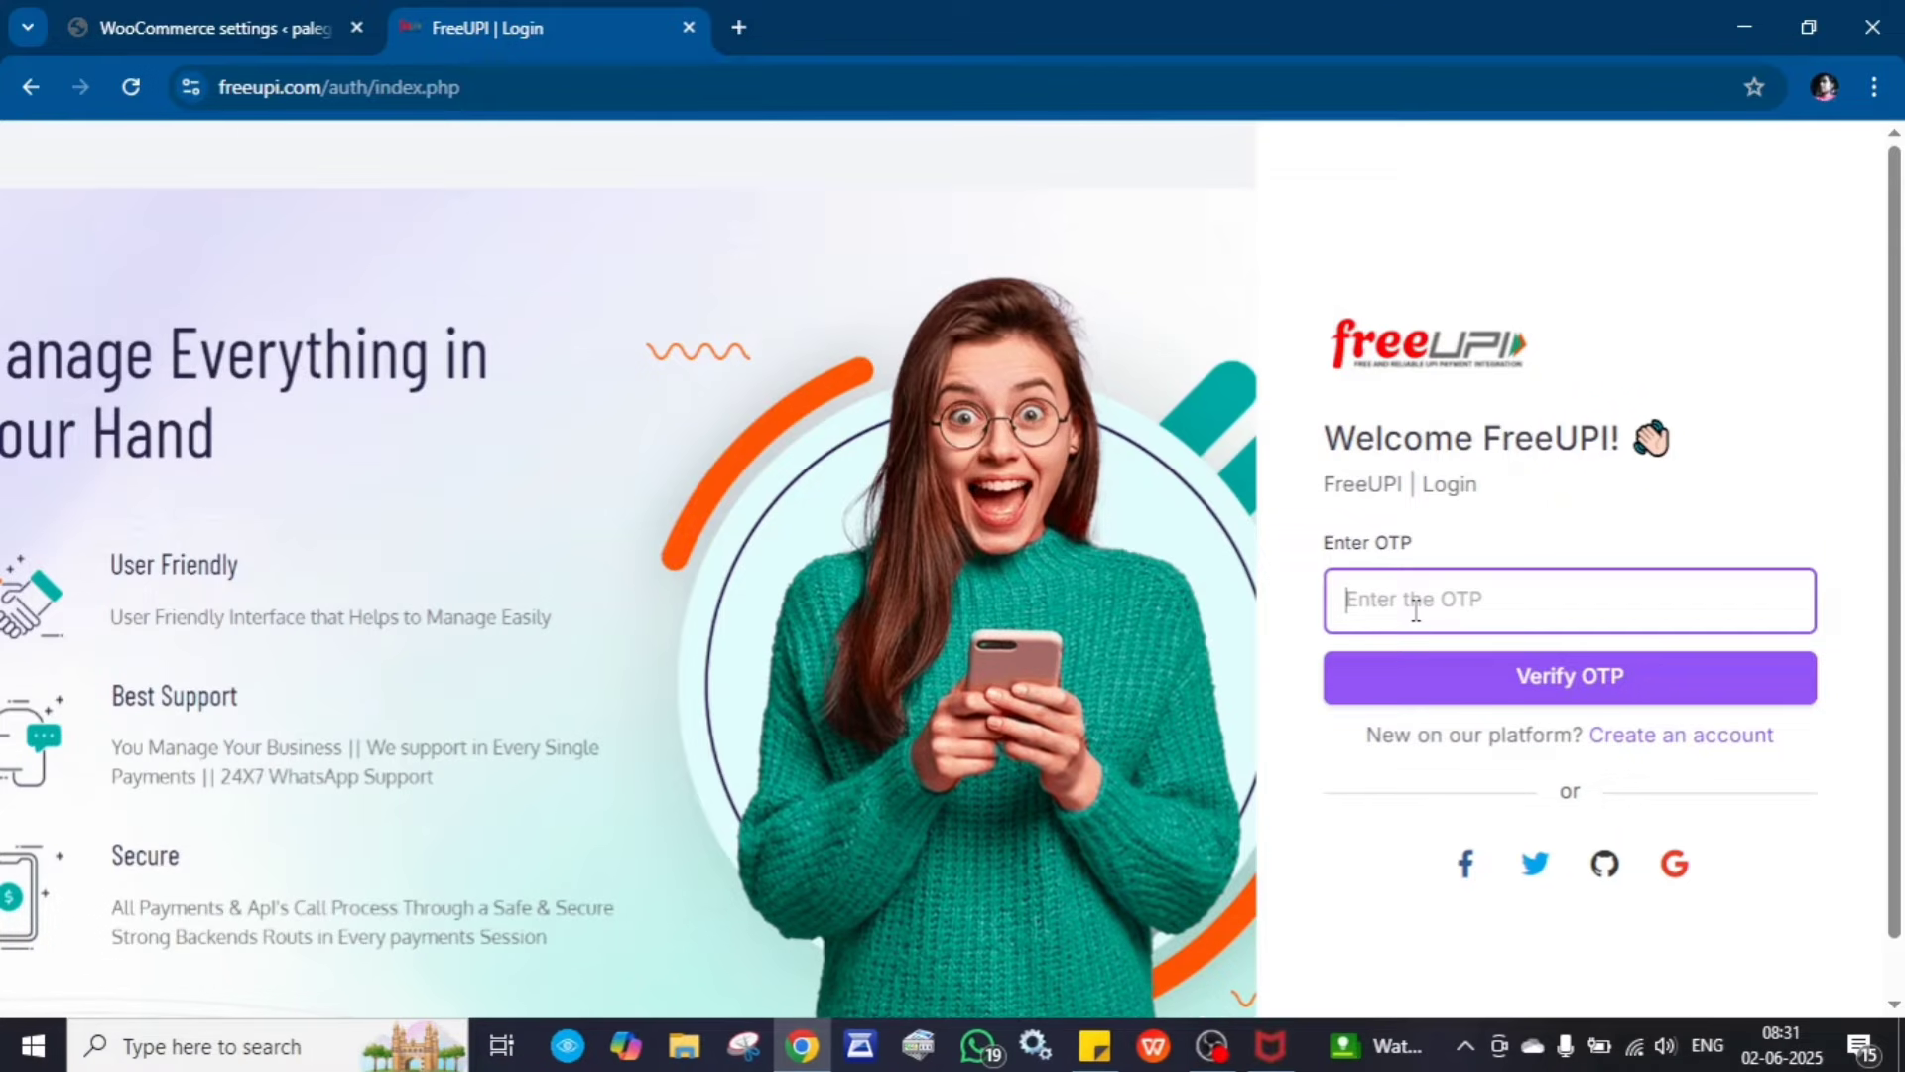
{"action": "left_click", "coordinate": [1488, 702]}
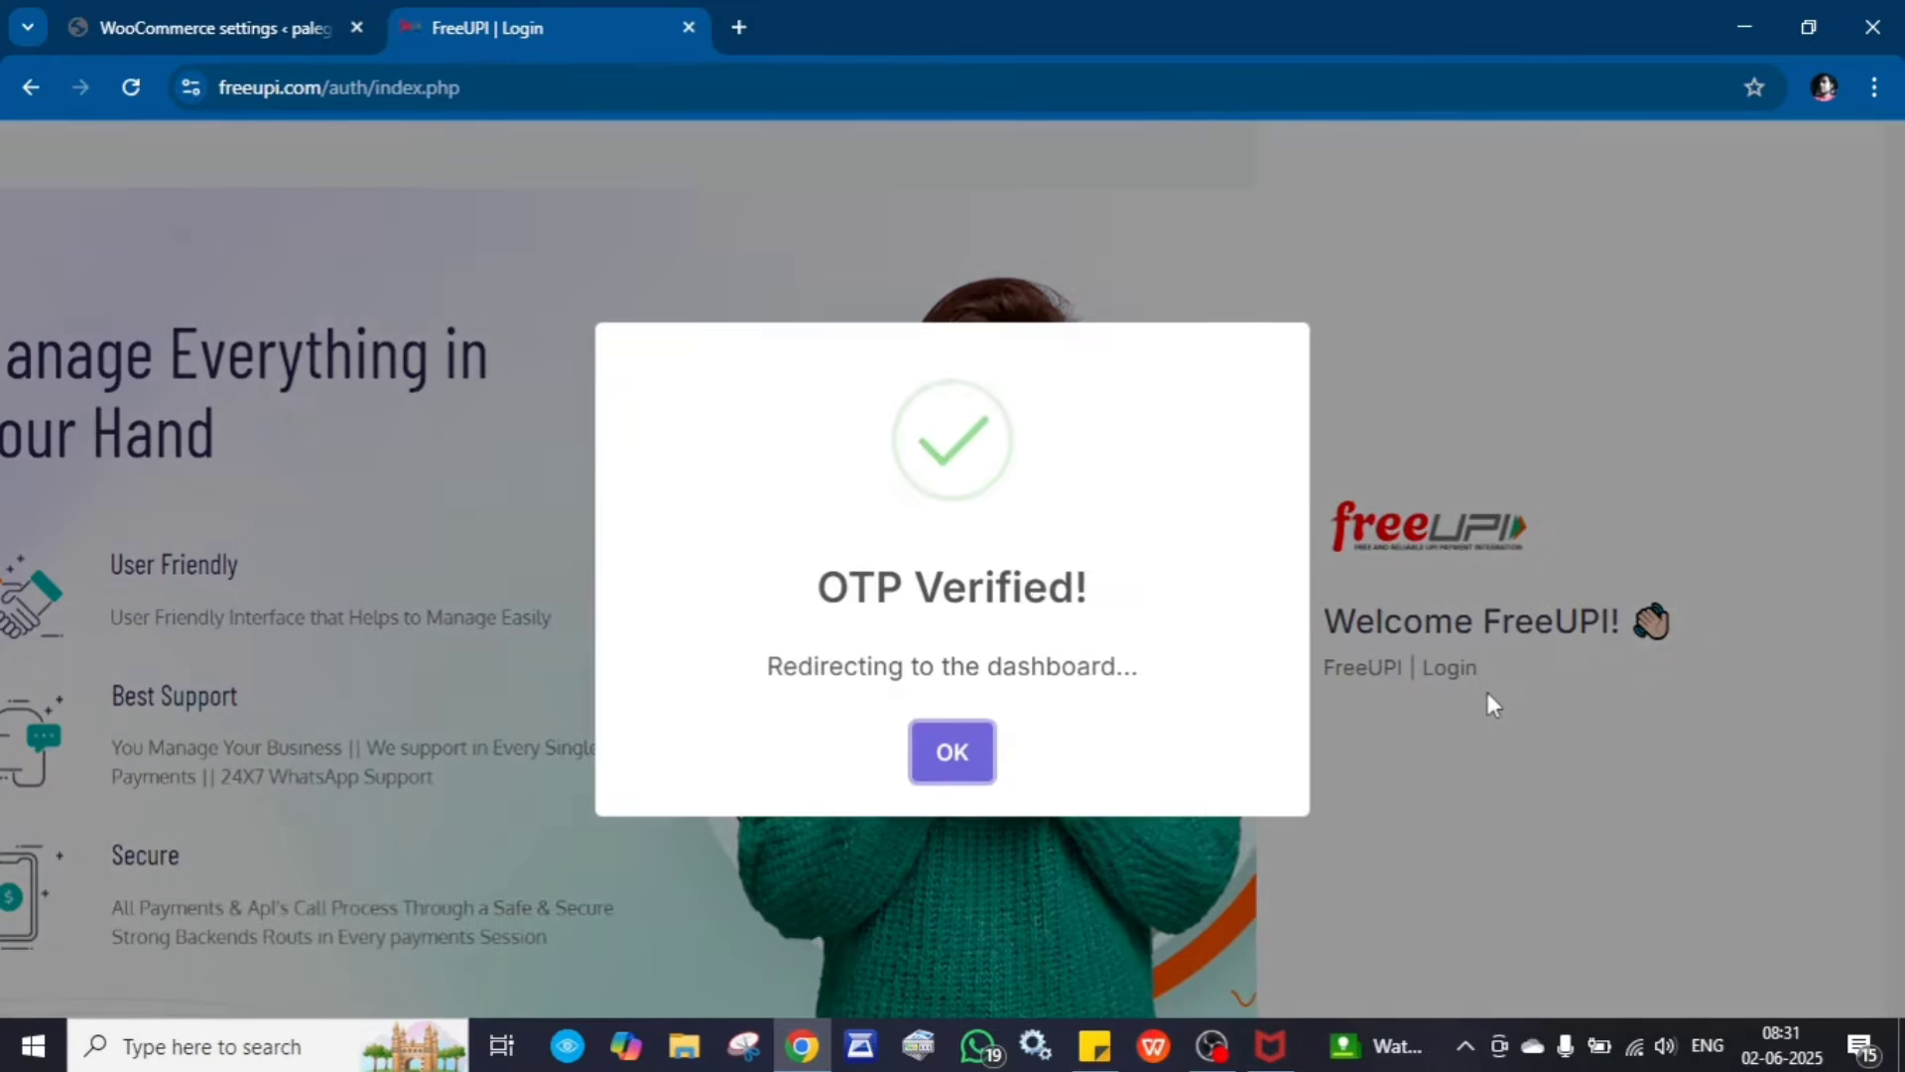
{"action": "left_click", "coordinate": [953, 766]}
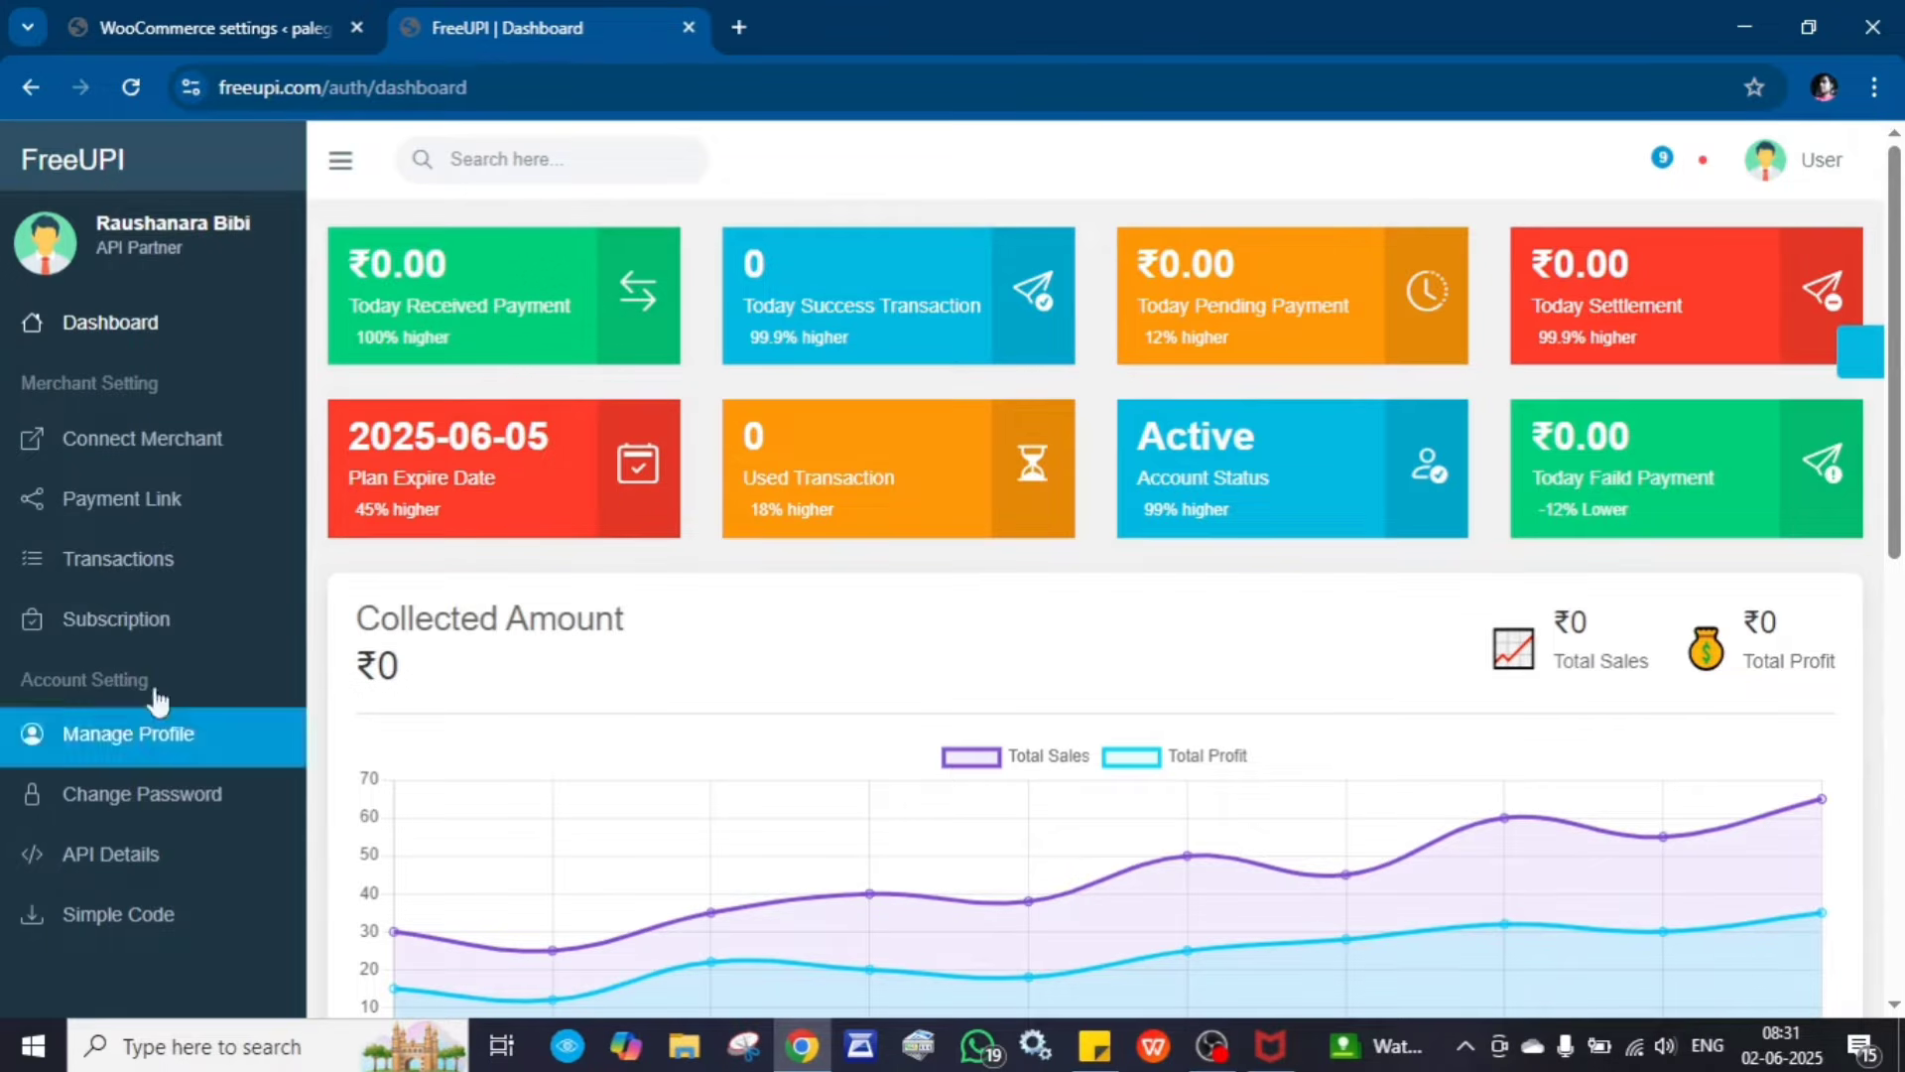
- Open Connect Merchant and select Paytm from the Merchant Name dropdown
{"action": "scroll", "coordinate": [958, 573], "scroll_direction": "down", "scroll_amount": 3}
{"action": "scroll", "coordinate": [958, 576], "scroll_direction": "up", "scroll_amount": 3}
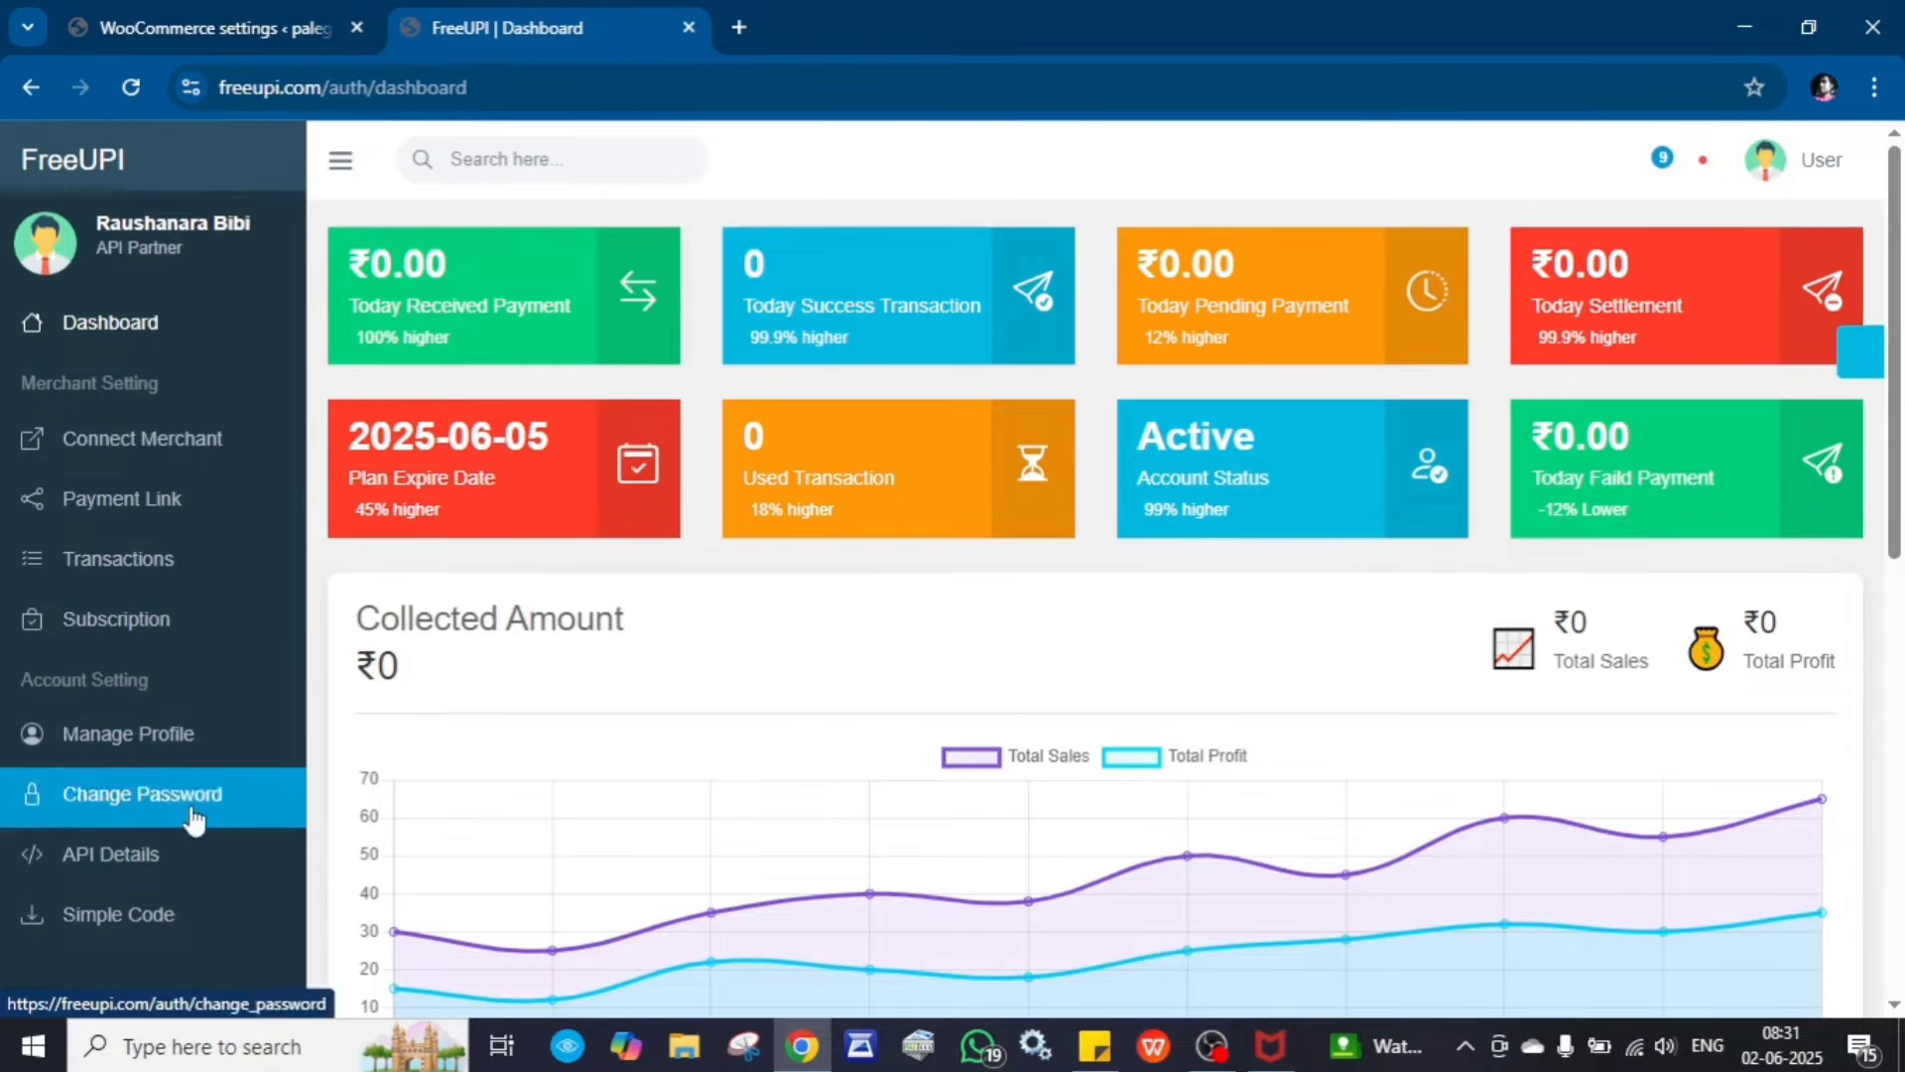
{"action": "left_click", "coordinate": [134, 449]}
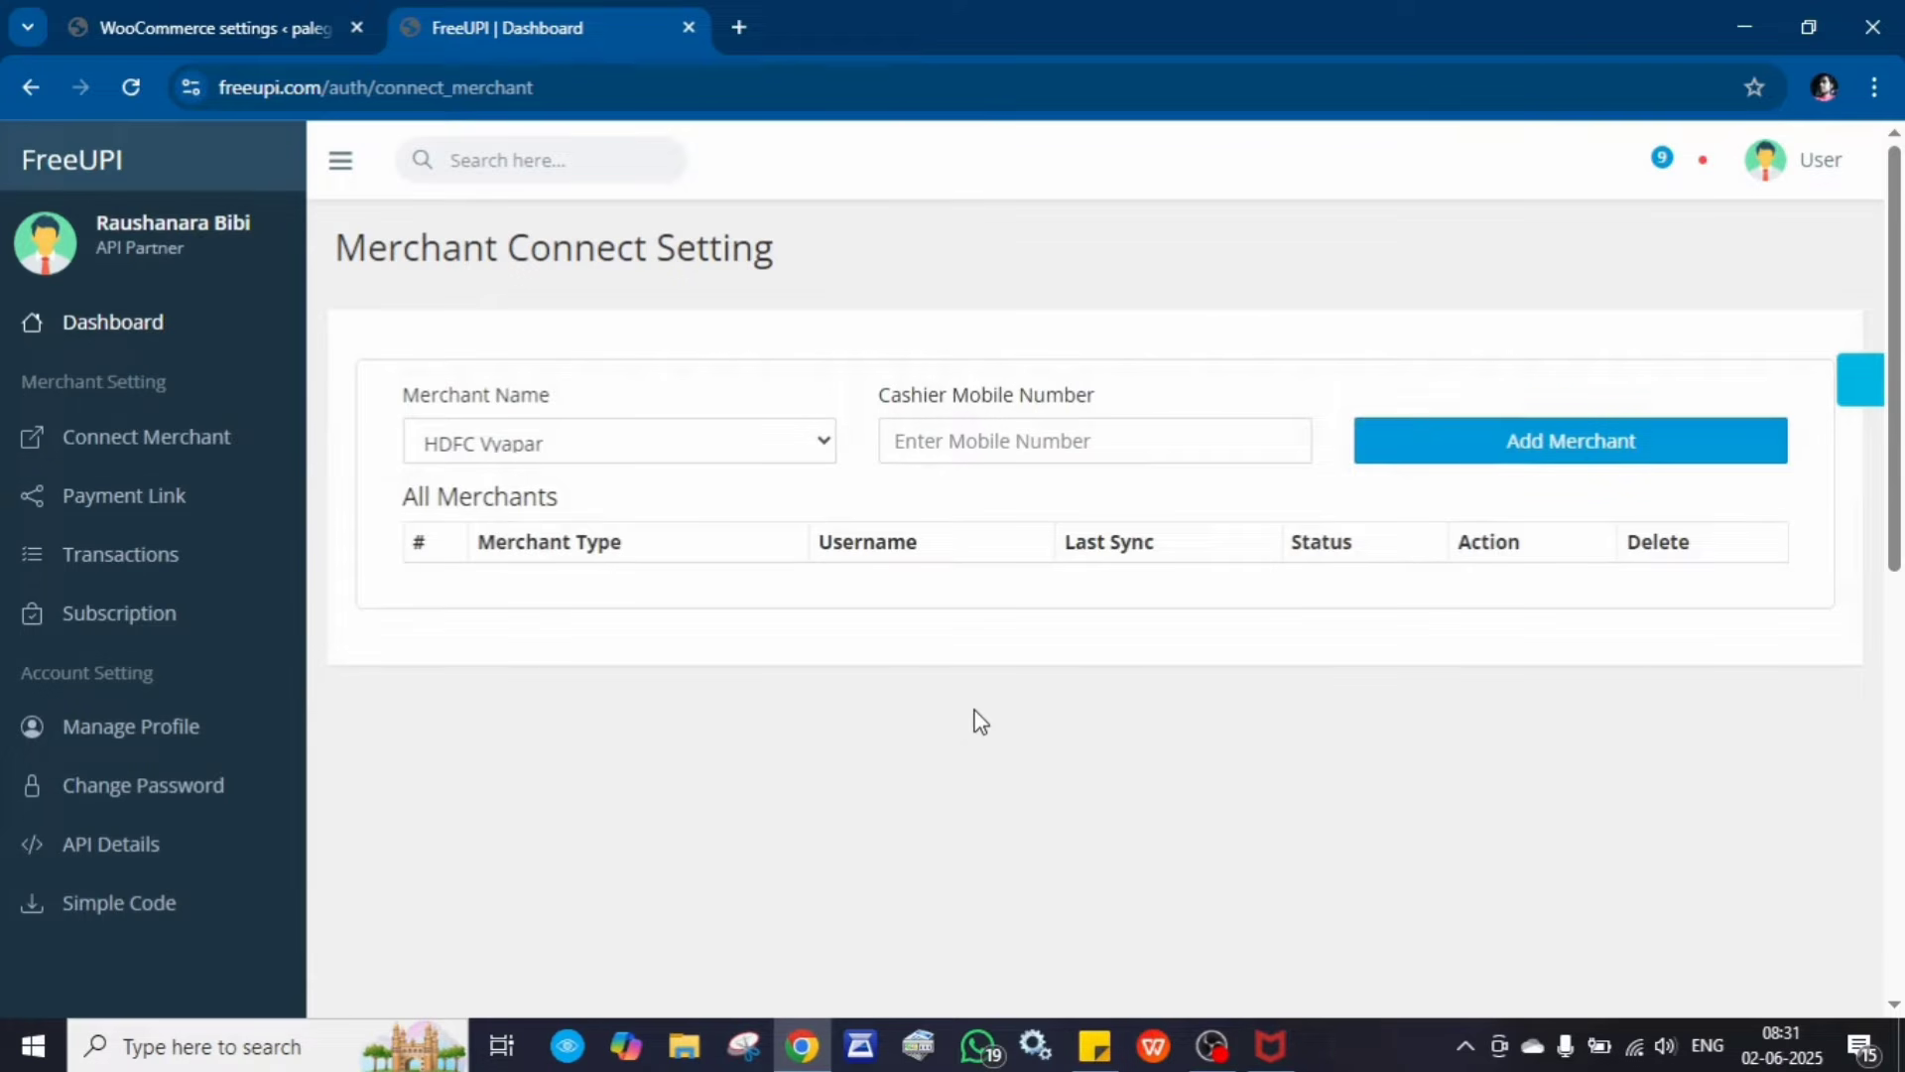
{"action": "left_click", "coordinate": [821, 442]}
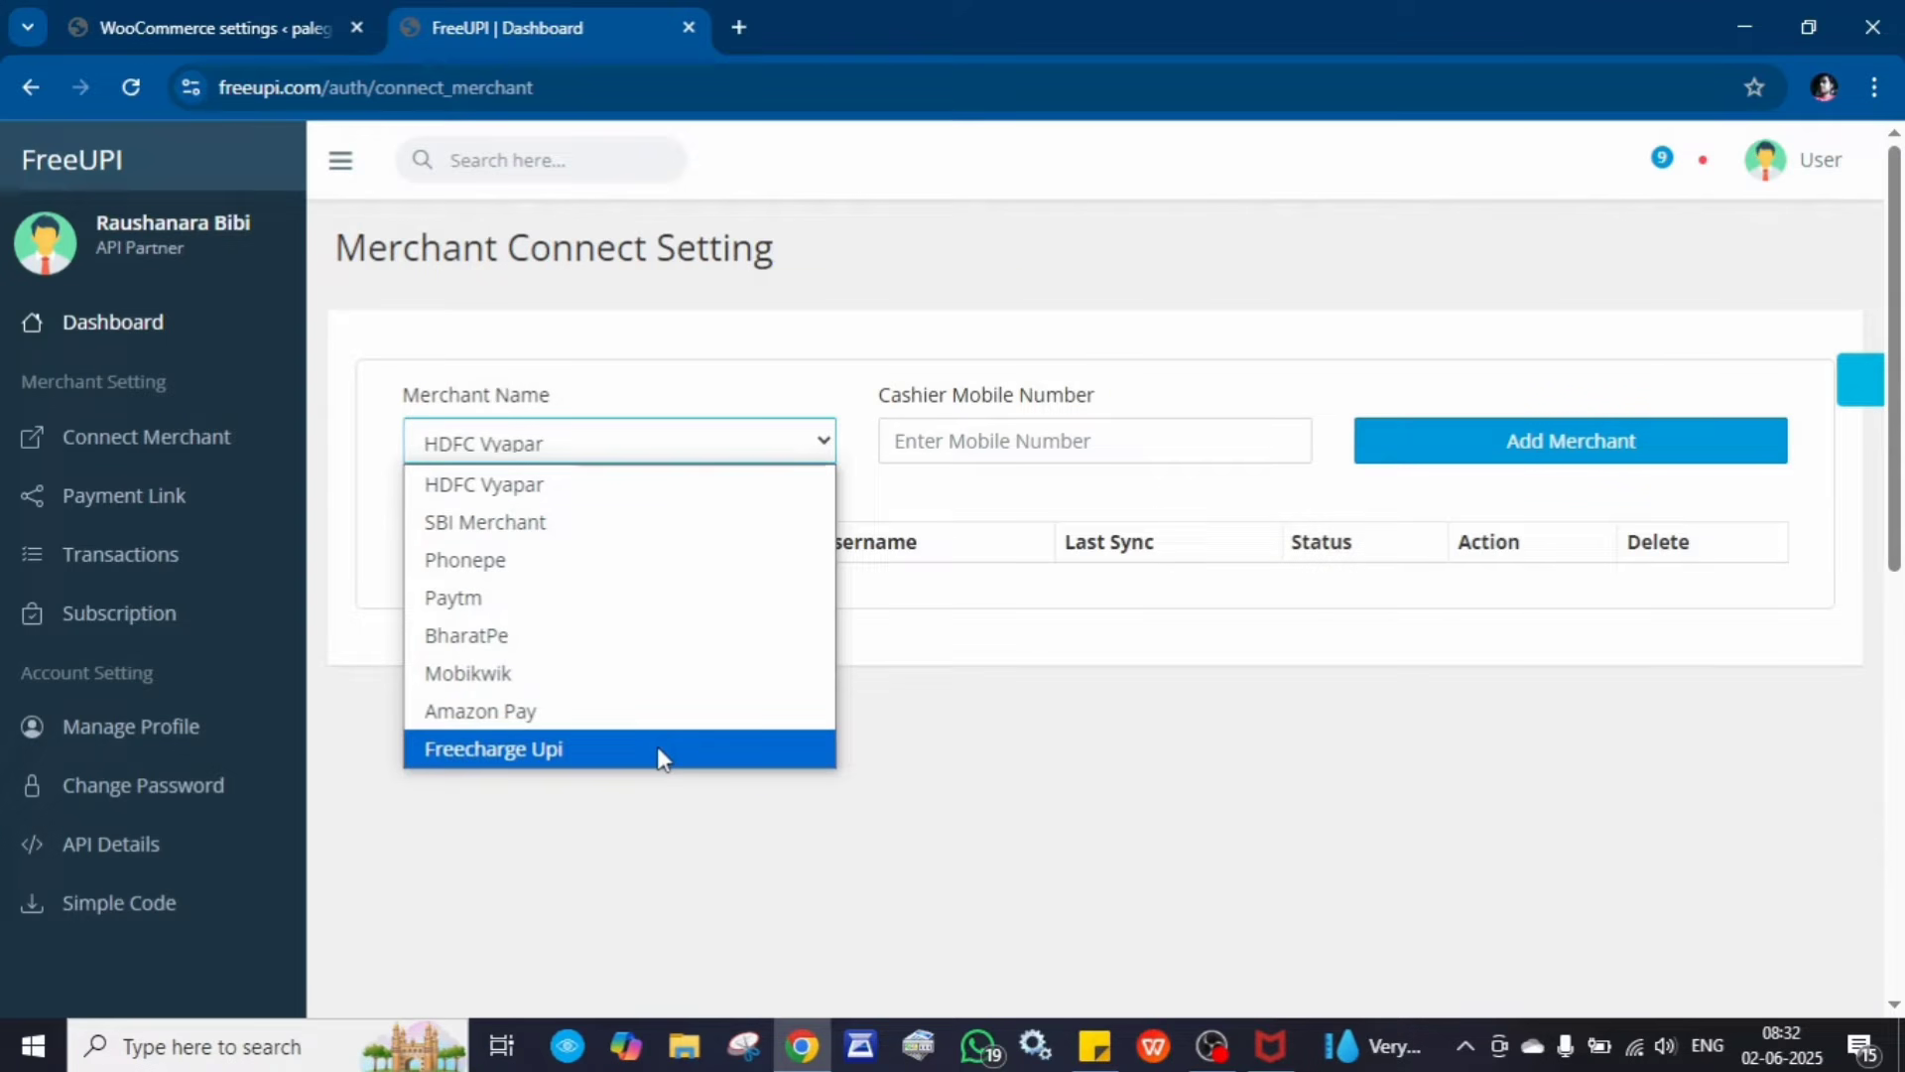
{"action": "left_click", "coordinate": [1085, 784]}
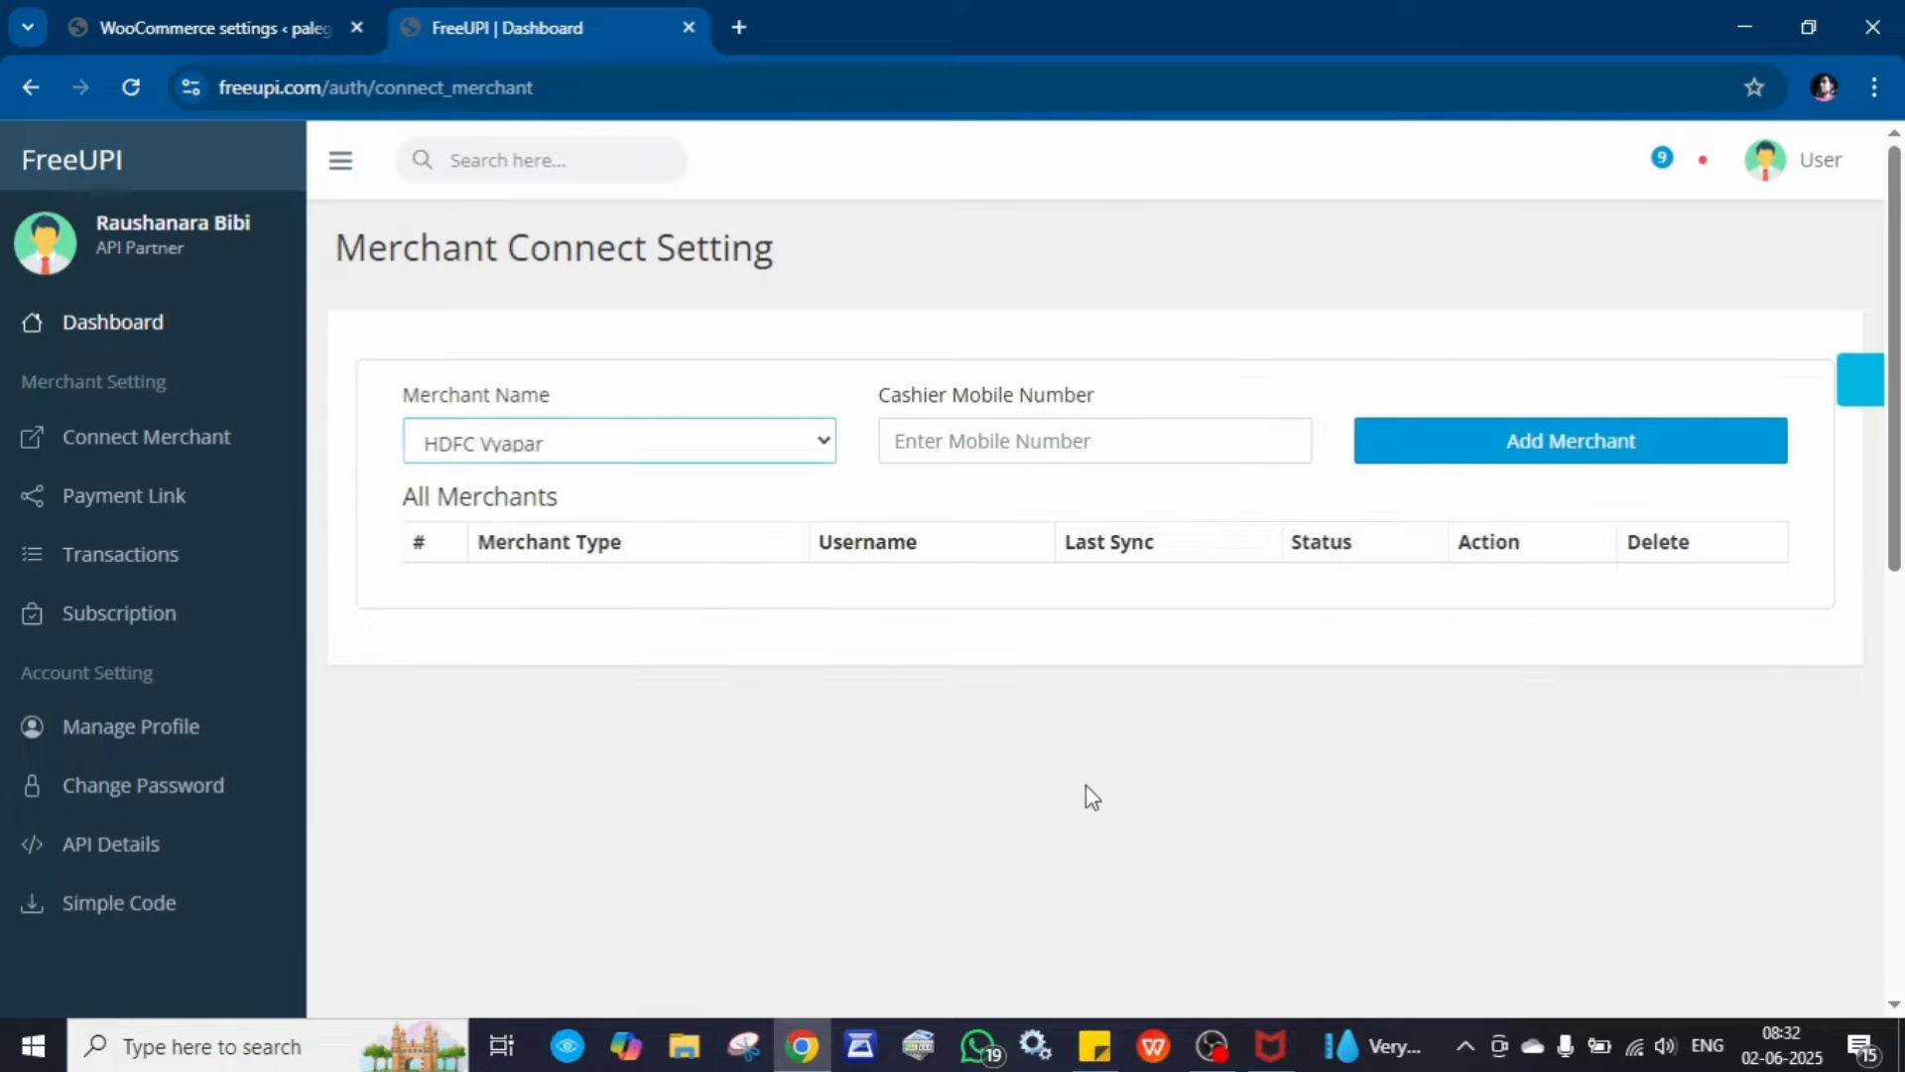
{"action": "left_click", "coordinate": [786, 435]}
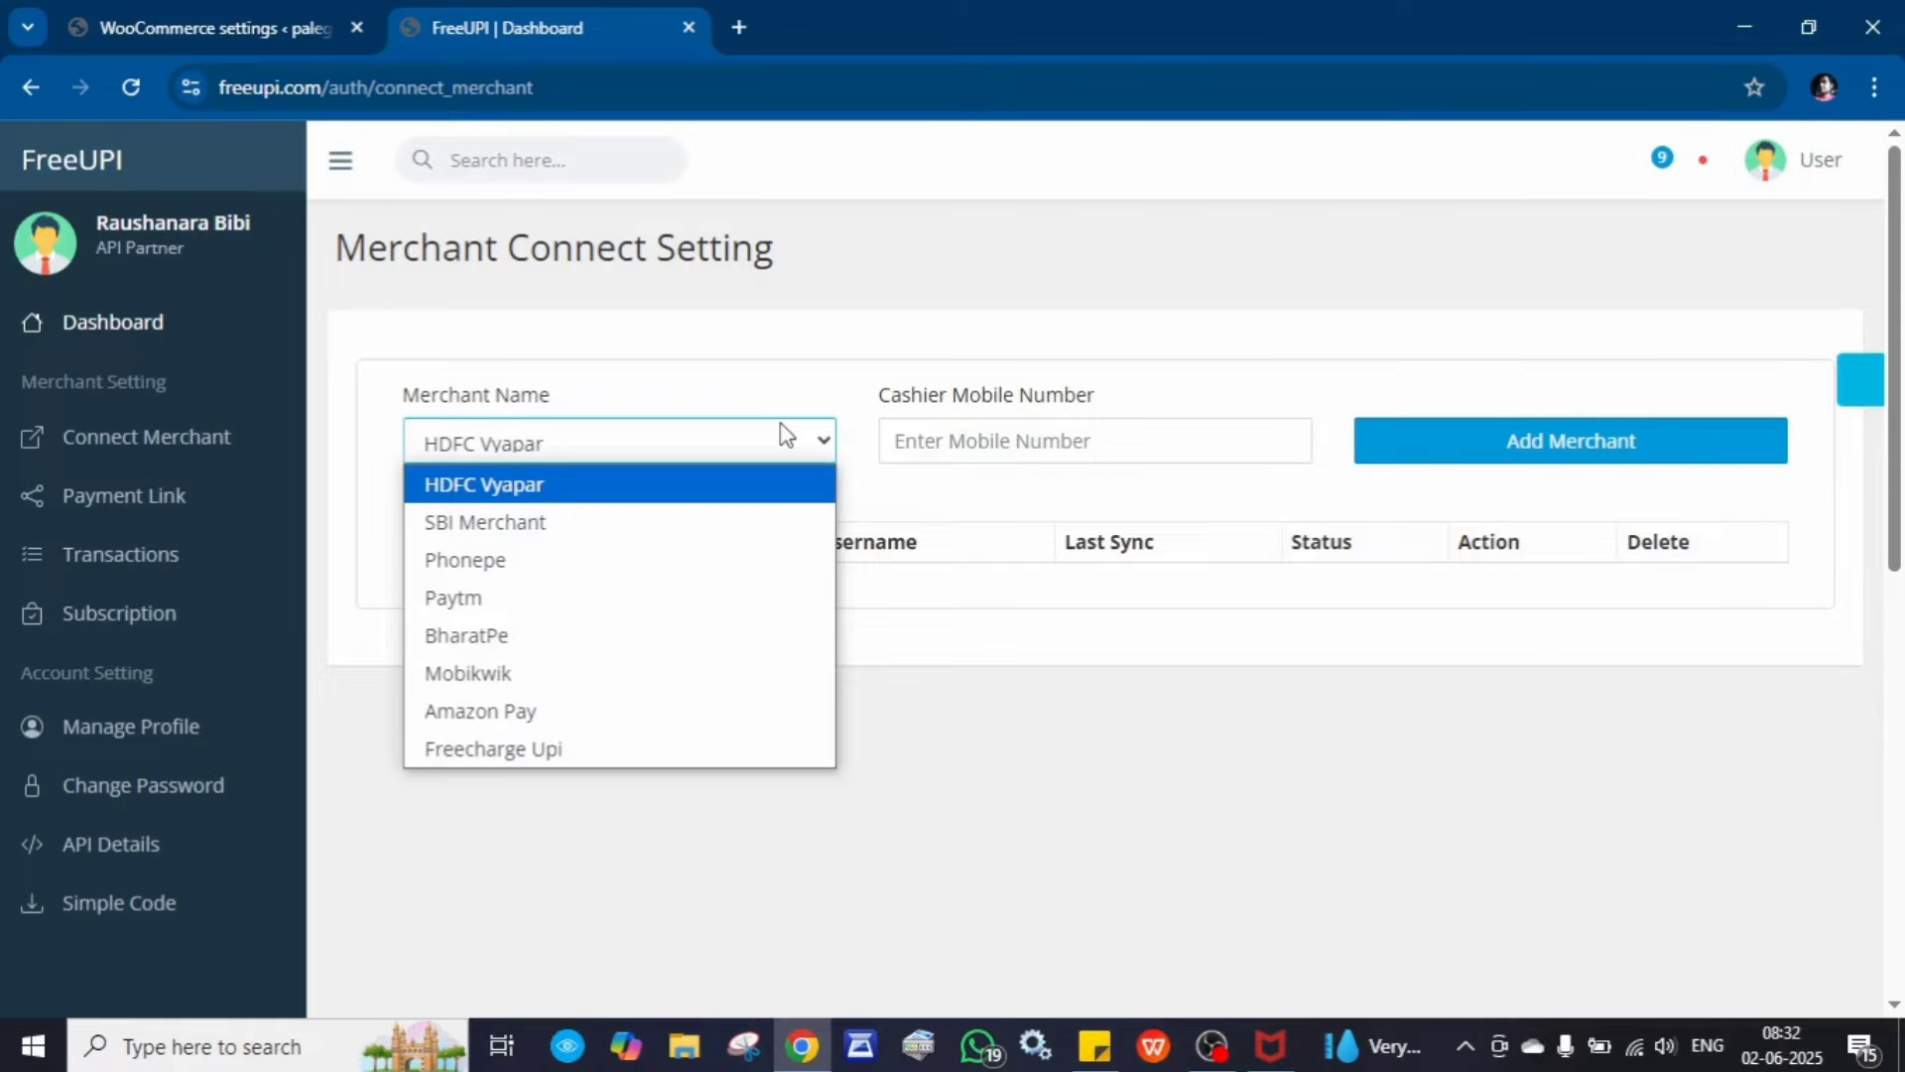
{"action": "left_click", "coordinate": [689, 598]}
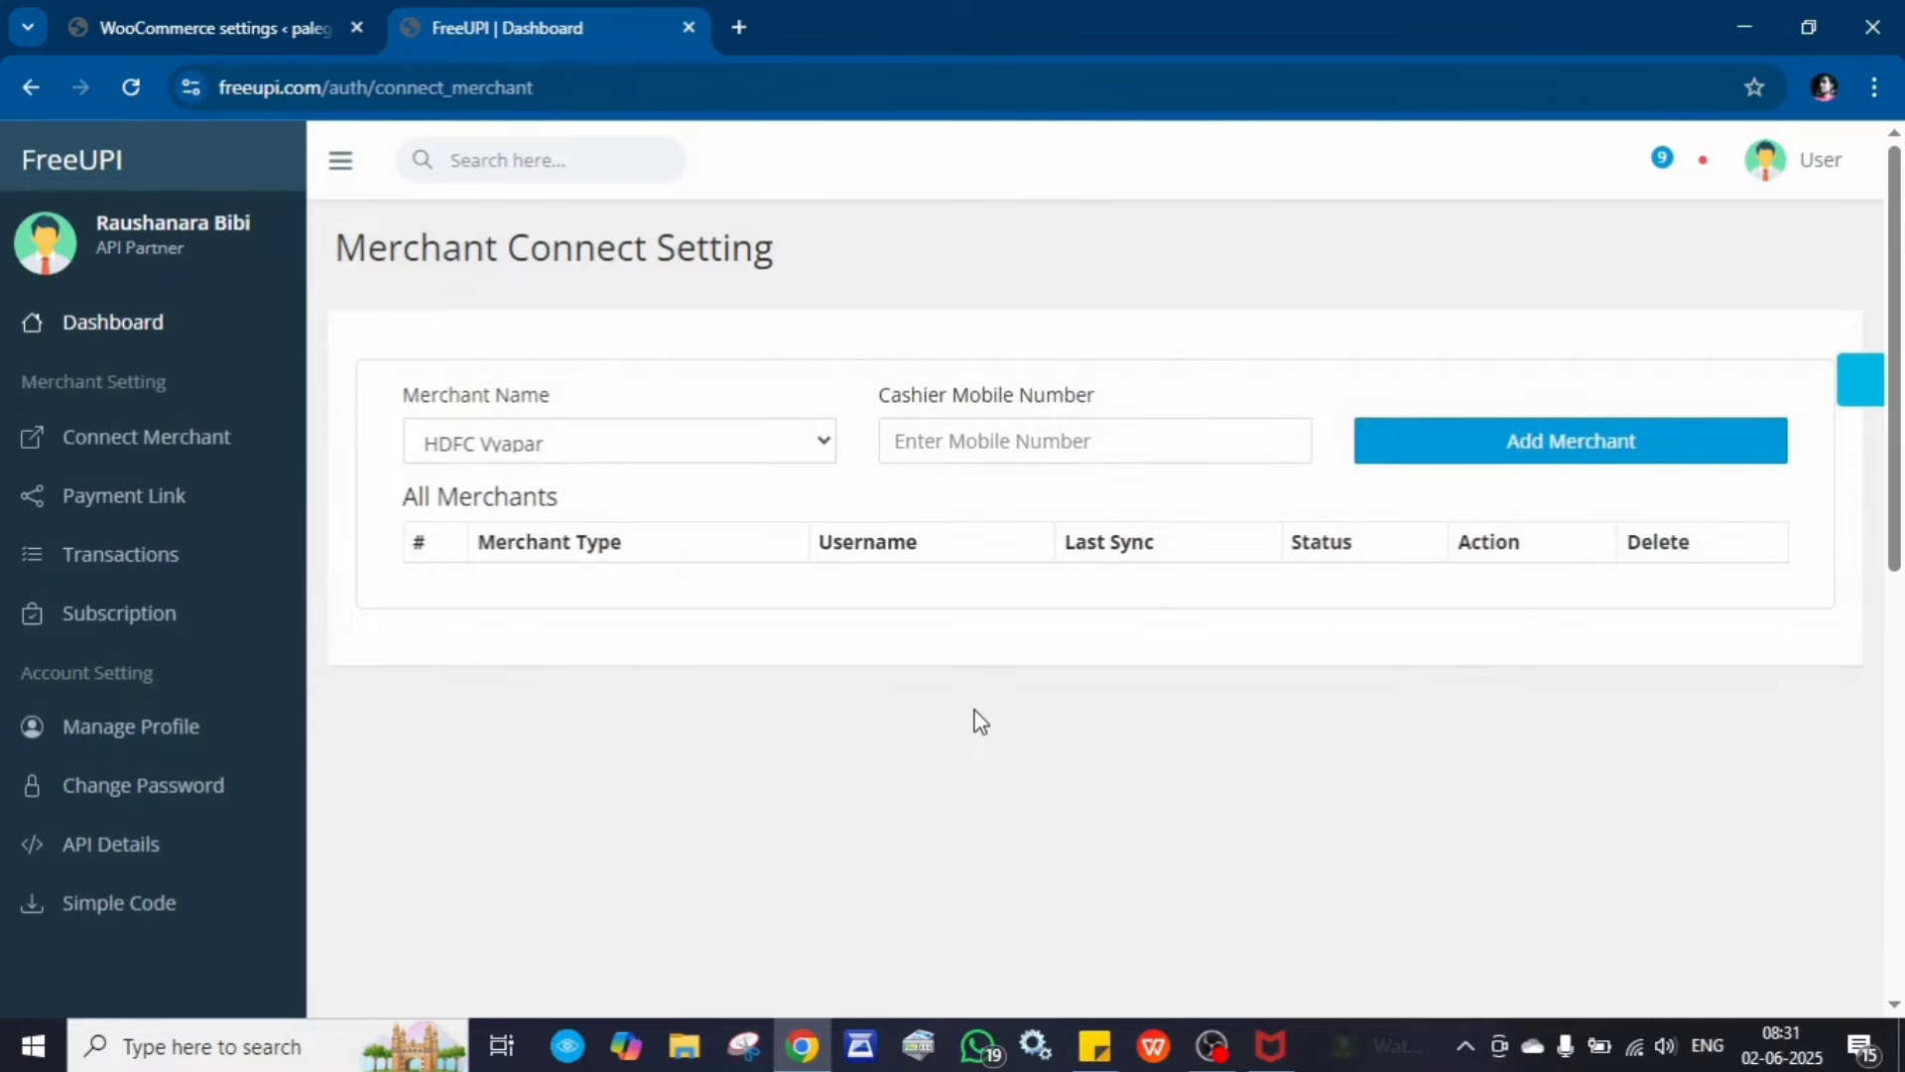
- Open the Merchant Name dropdown to see the supported merchant types
{"action": "left_click", "coordinate": [819, 443]}
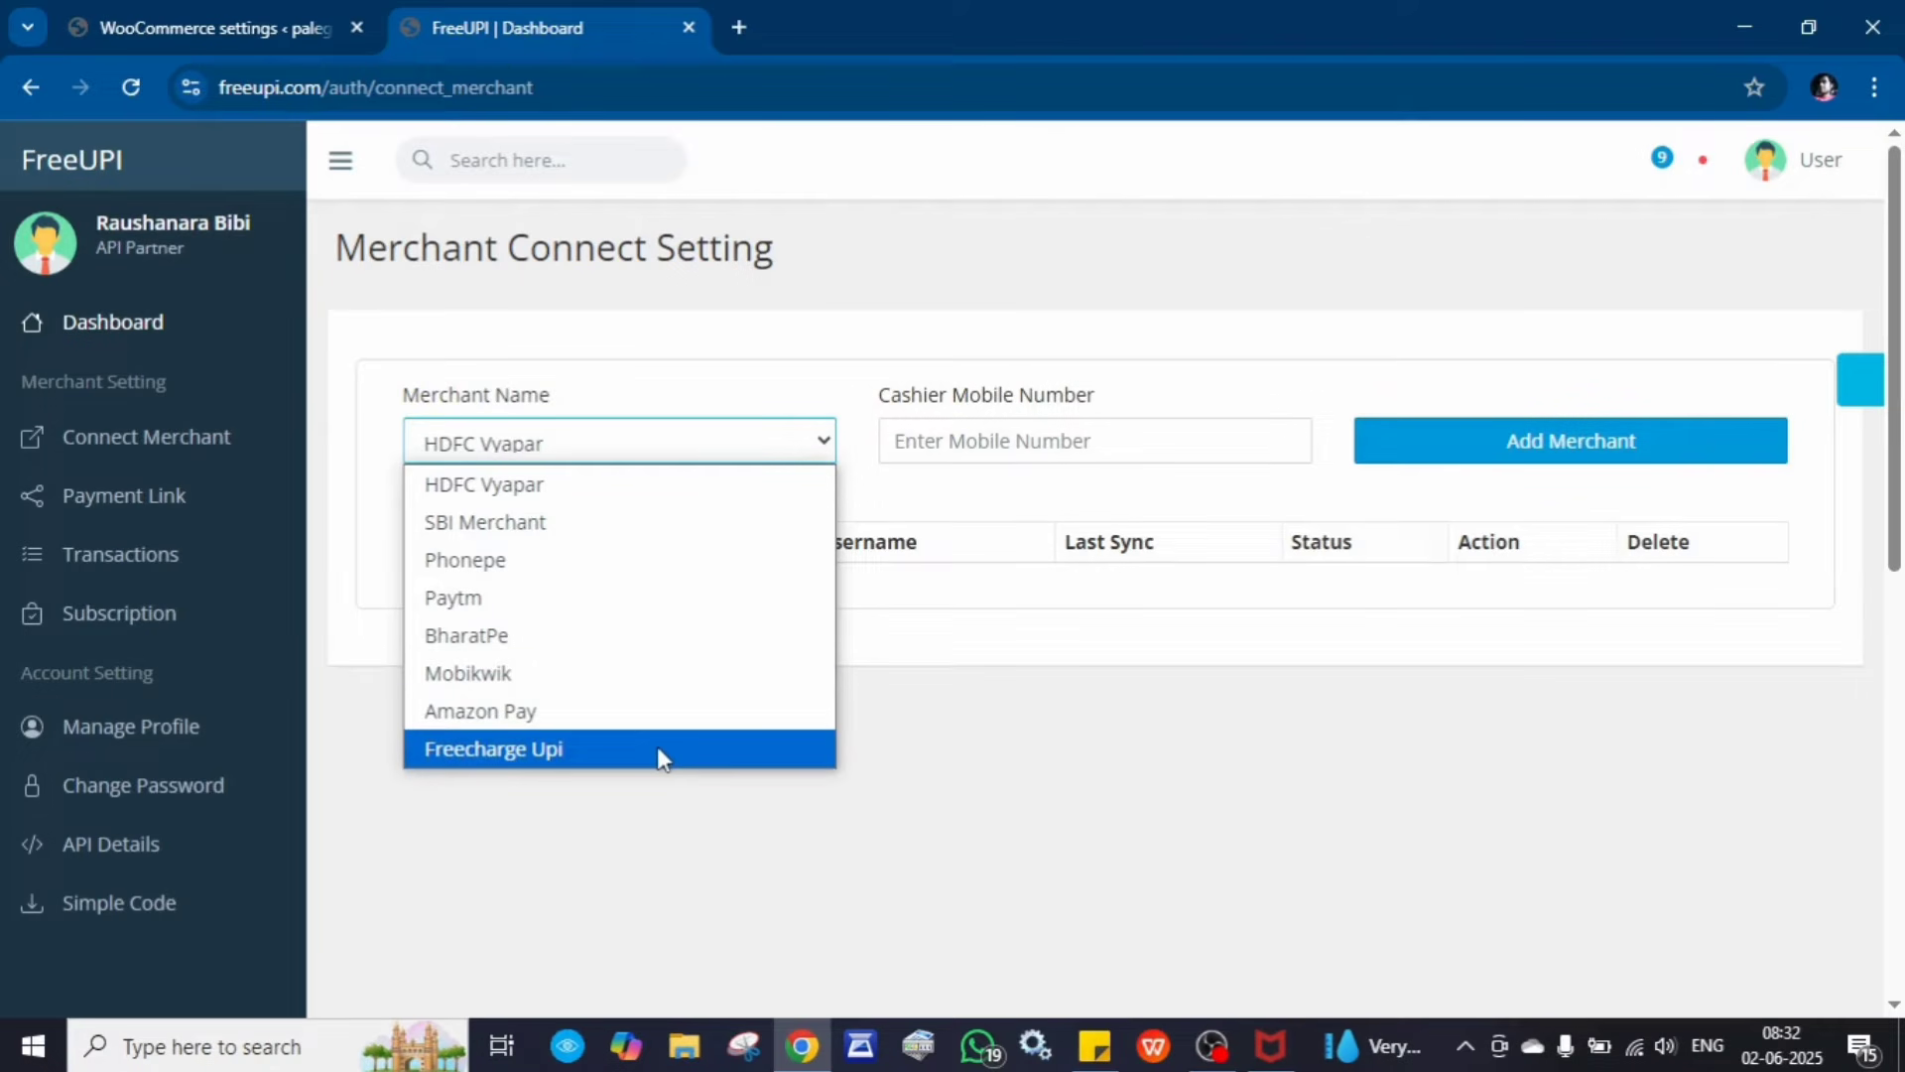
- Add Paytm as a merchant with the cashier's mobile number
{"action": "left_click", "coordinate": [1092, 794]}
{"action": "left_click", "coordinate": [785, 436]}
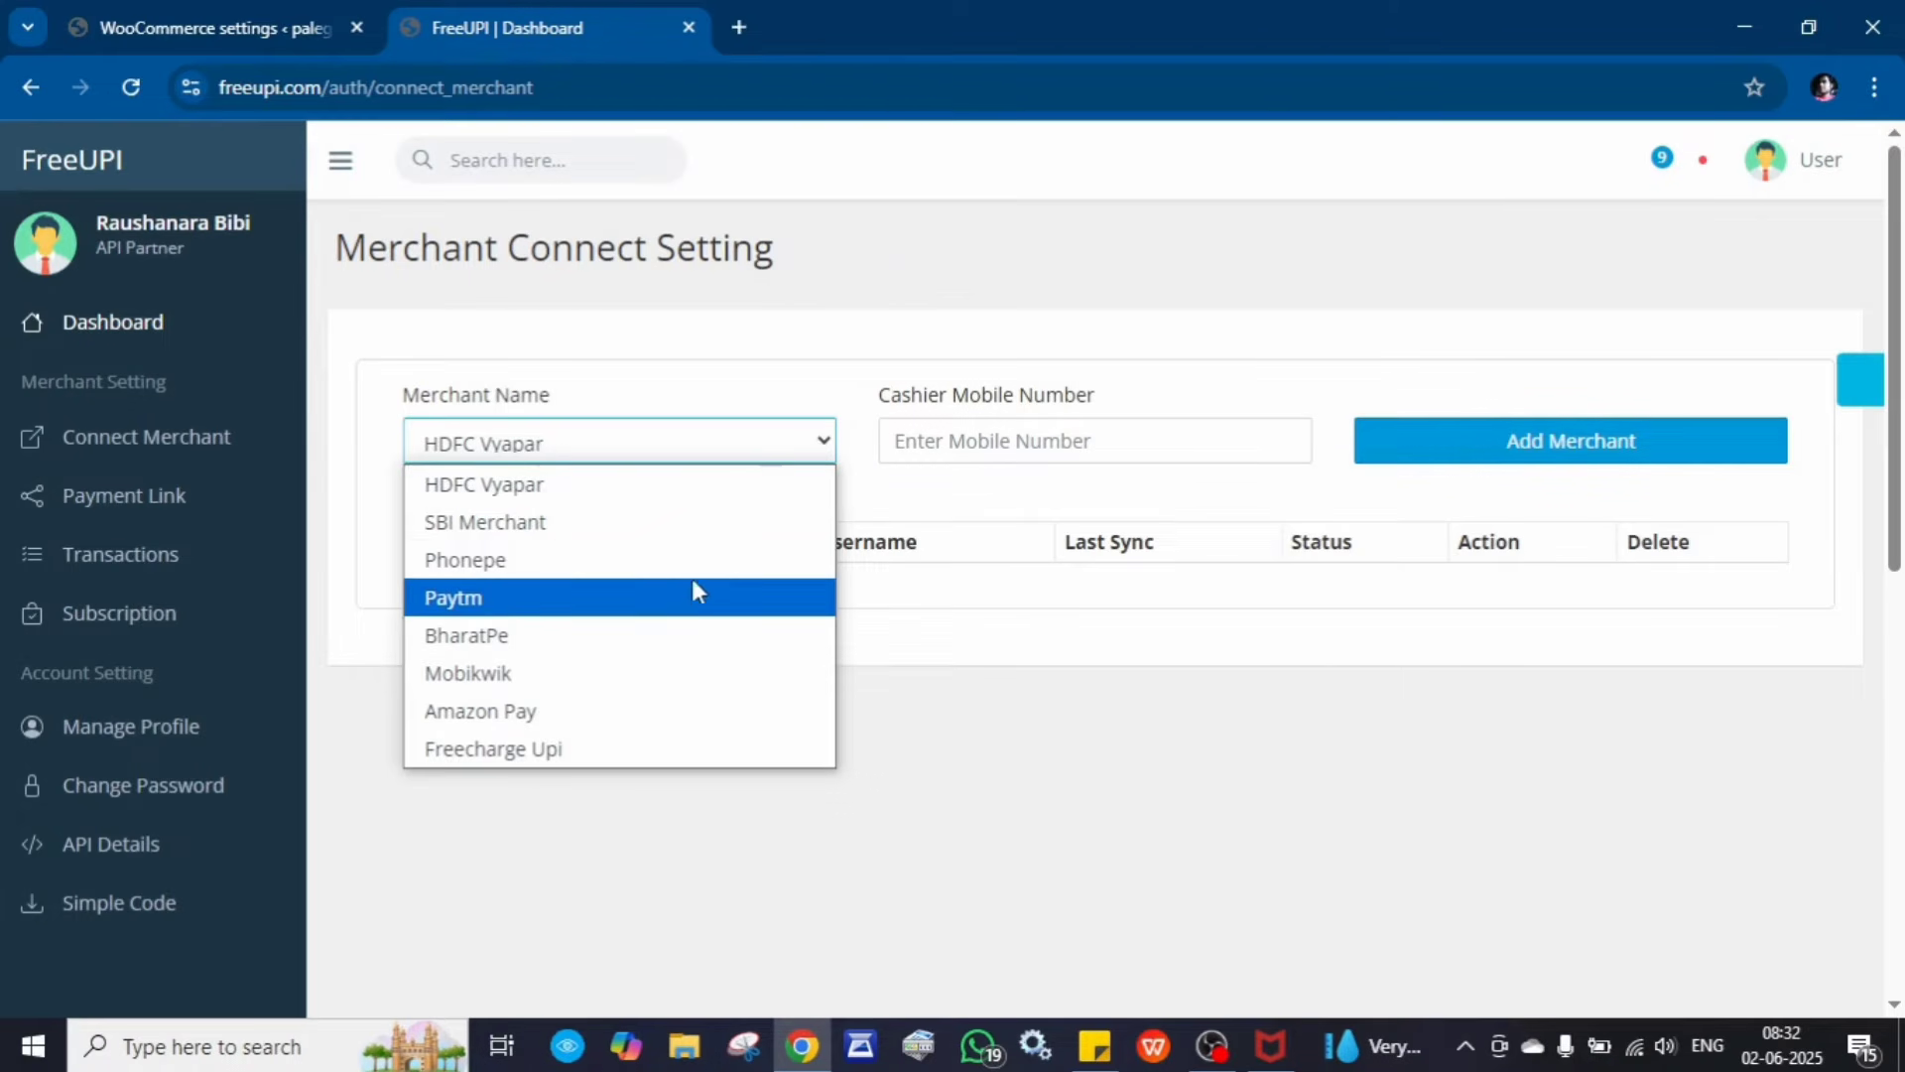
{"action": "left_click", "coordinate": [688, 599]}
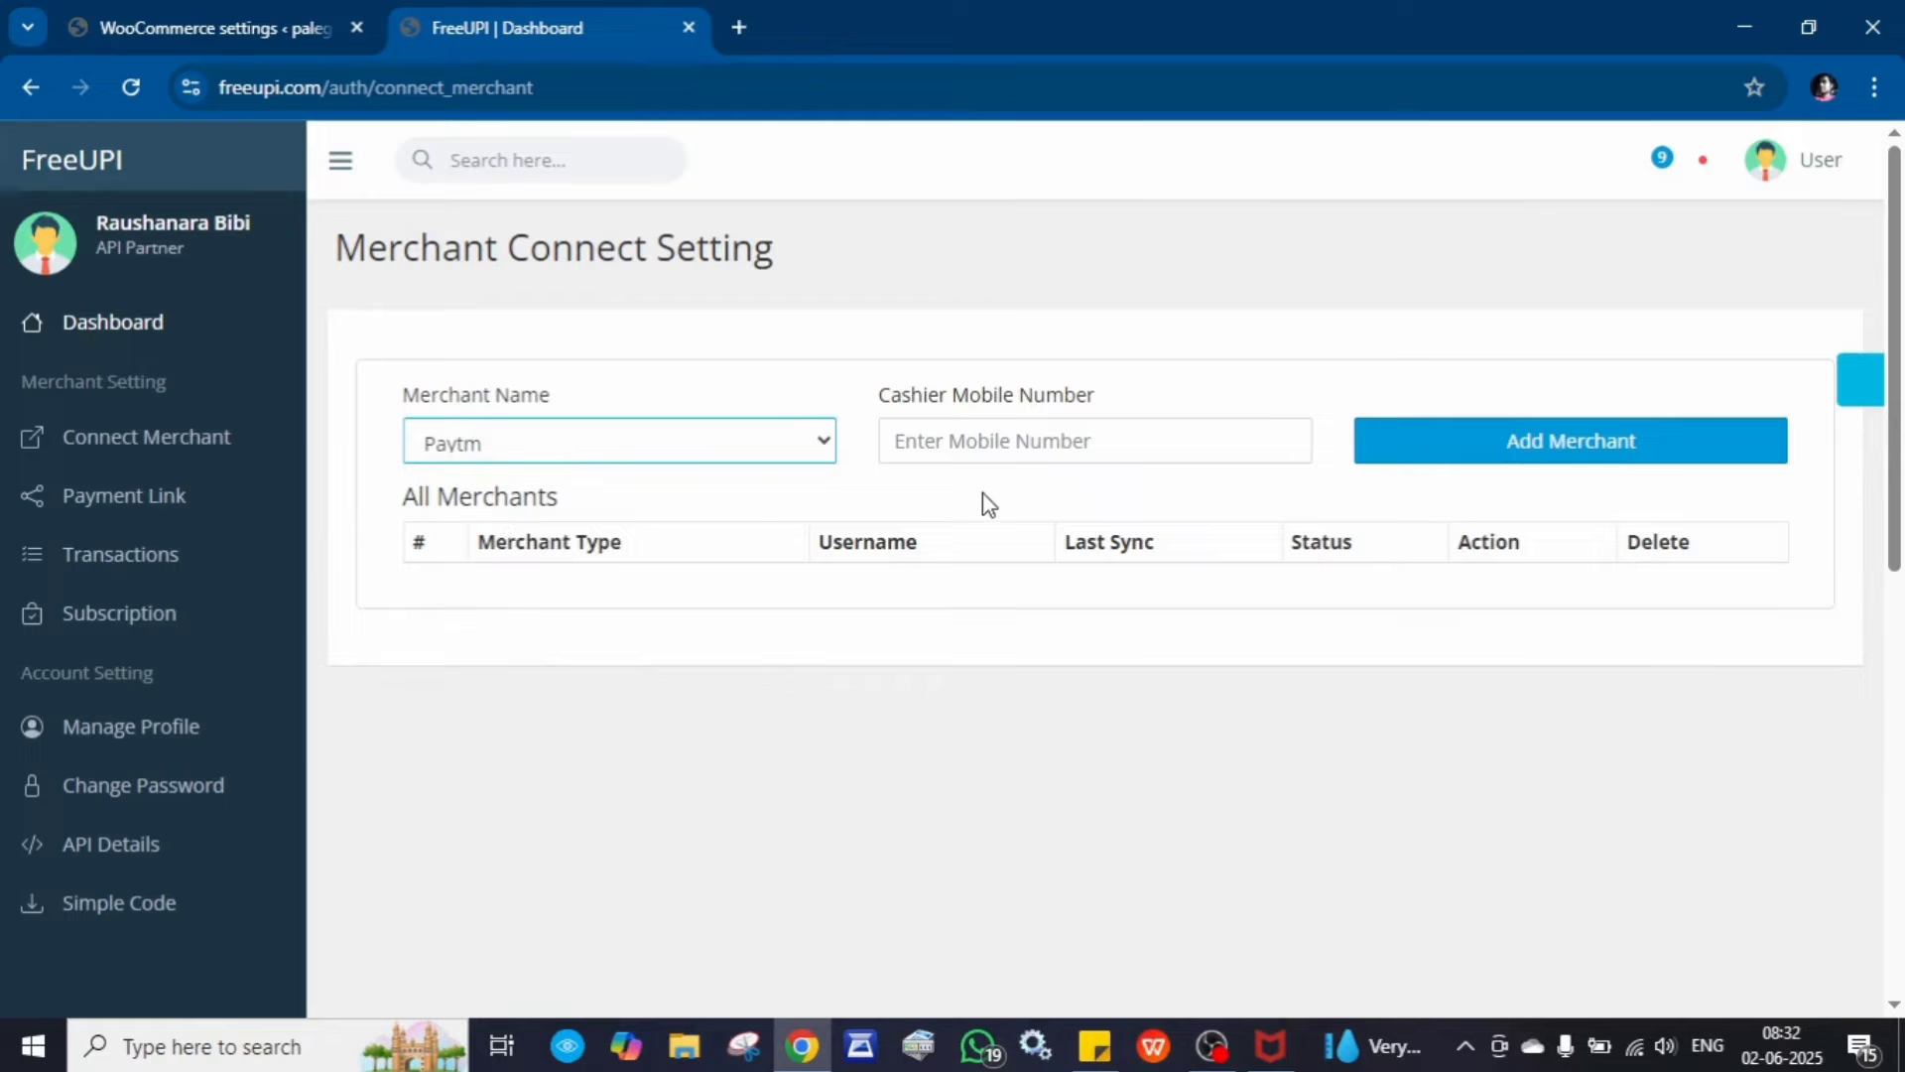
{"action": "left_click", "coordinate": [973, 447]}
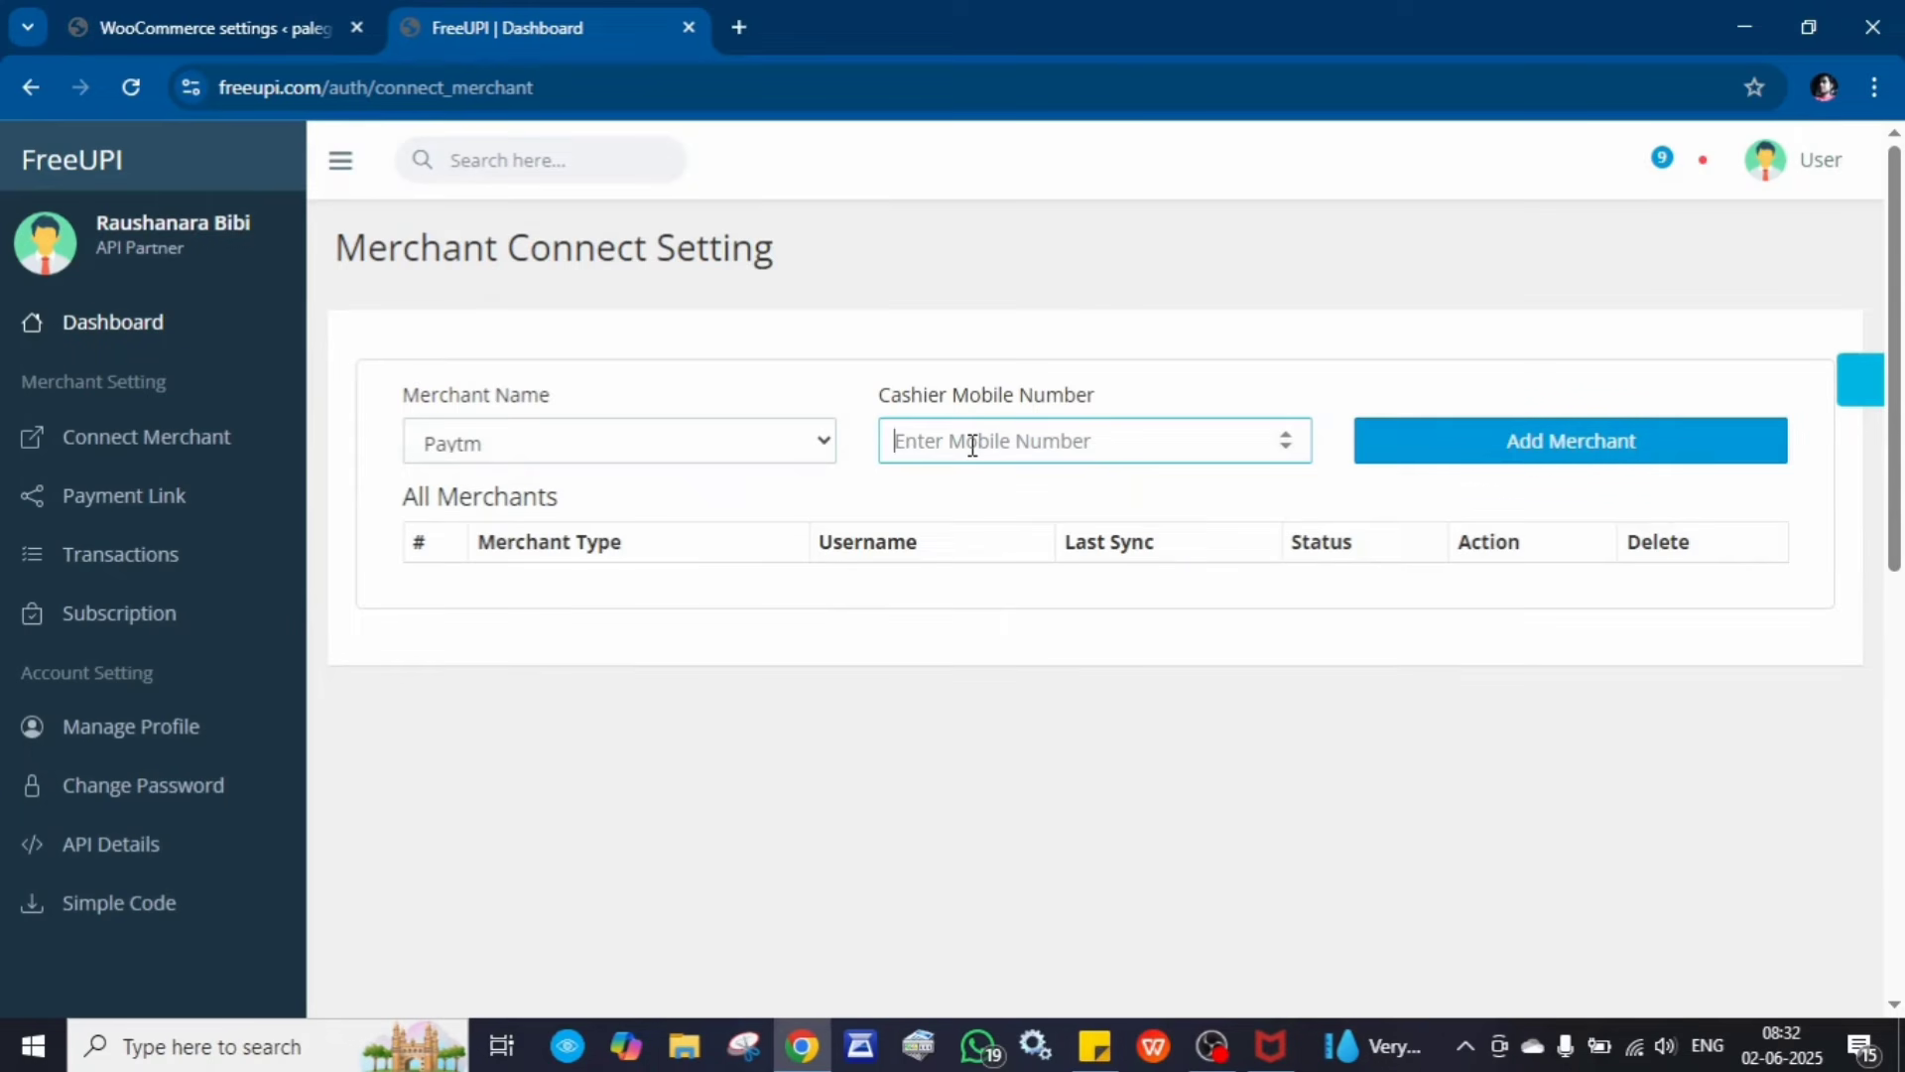
{"action": "left_click", "coordinate": [1651, 462]}
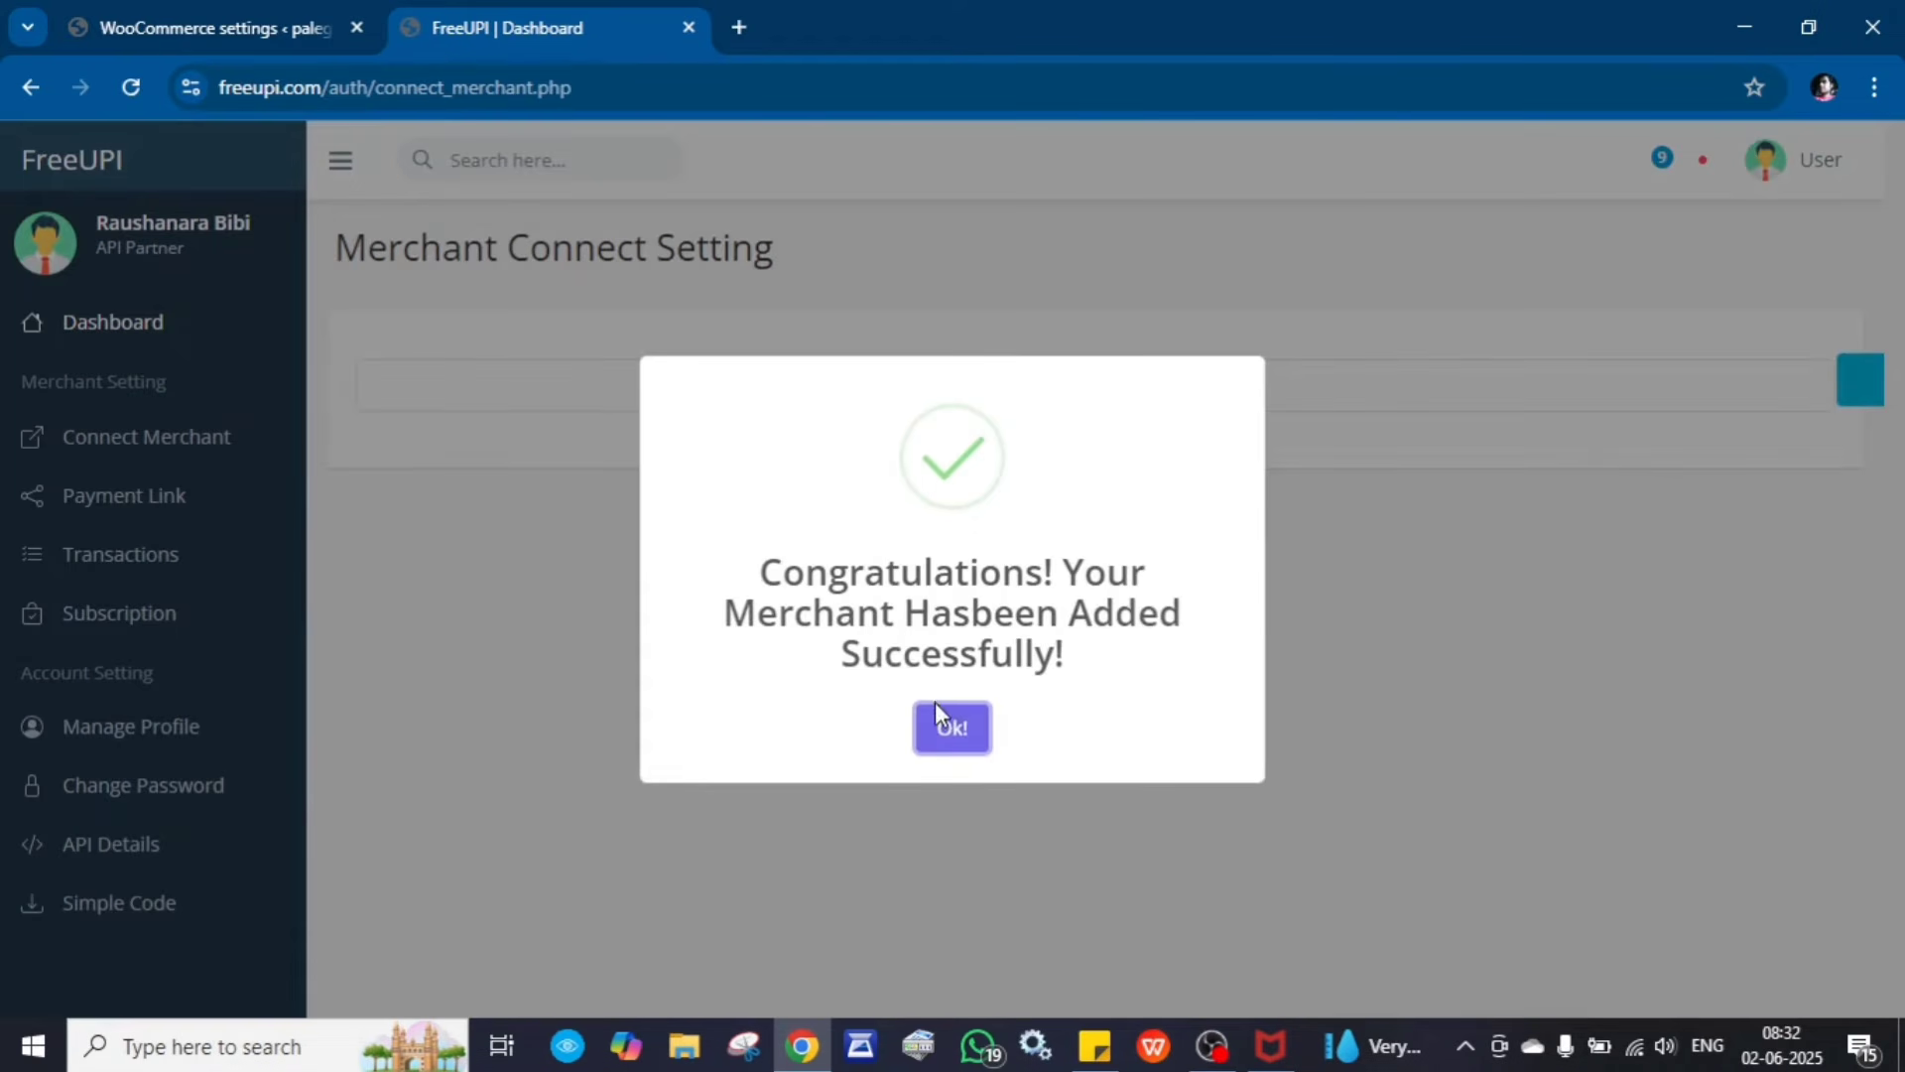
{"action": "left_click", "coordinate": [938, 746]}
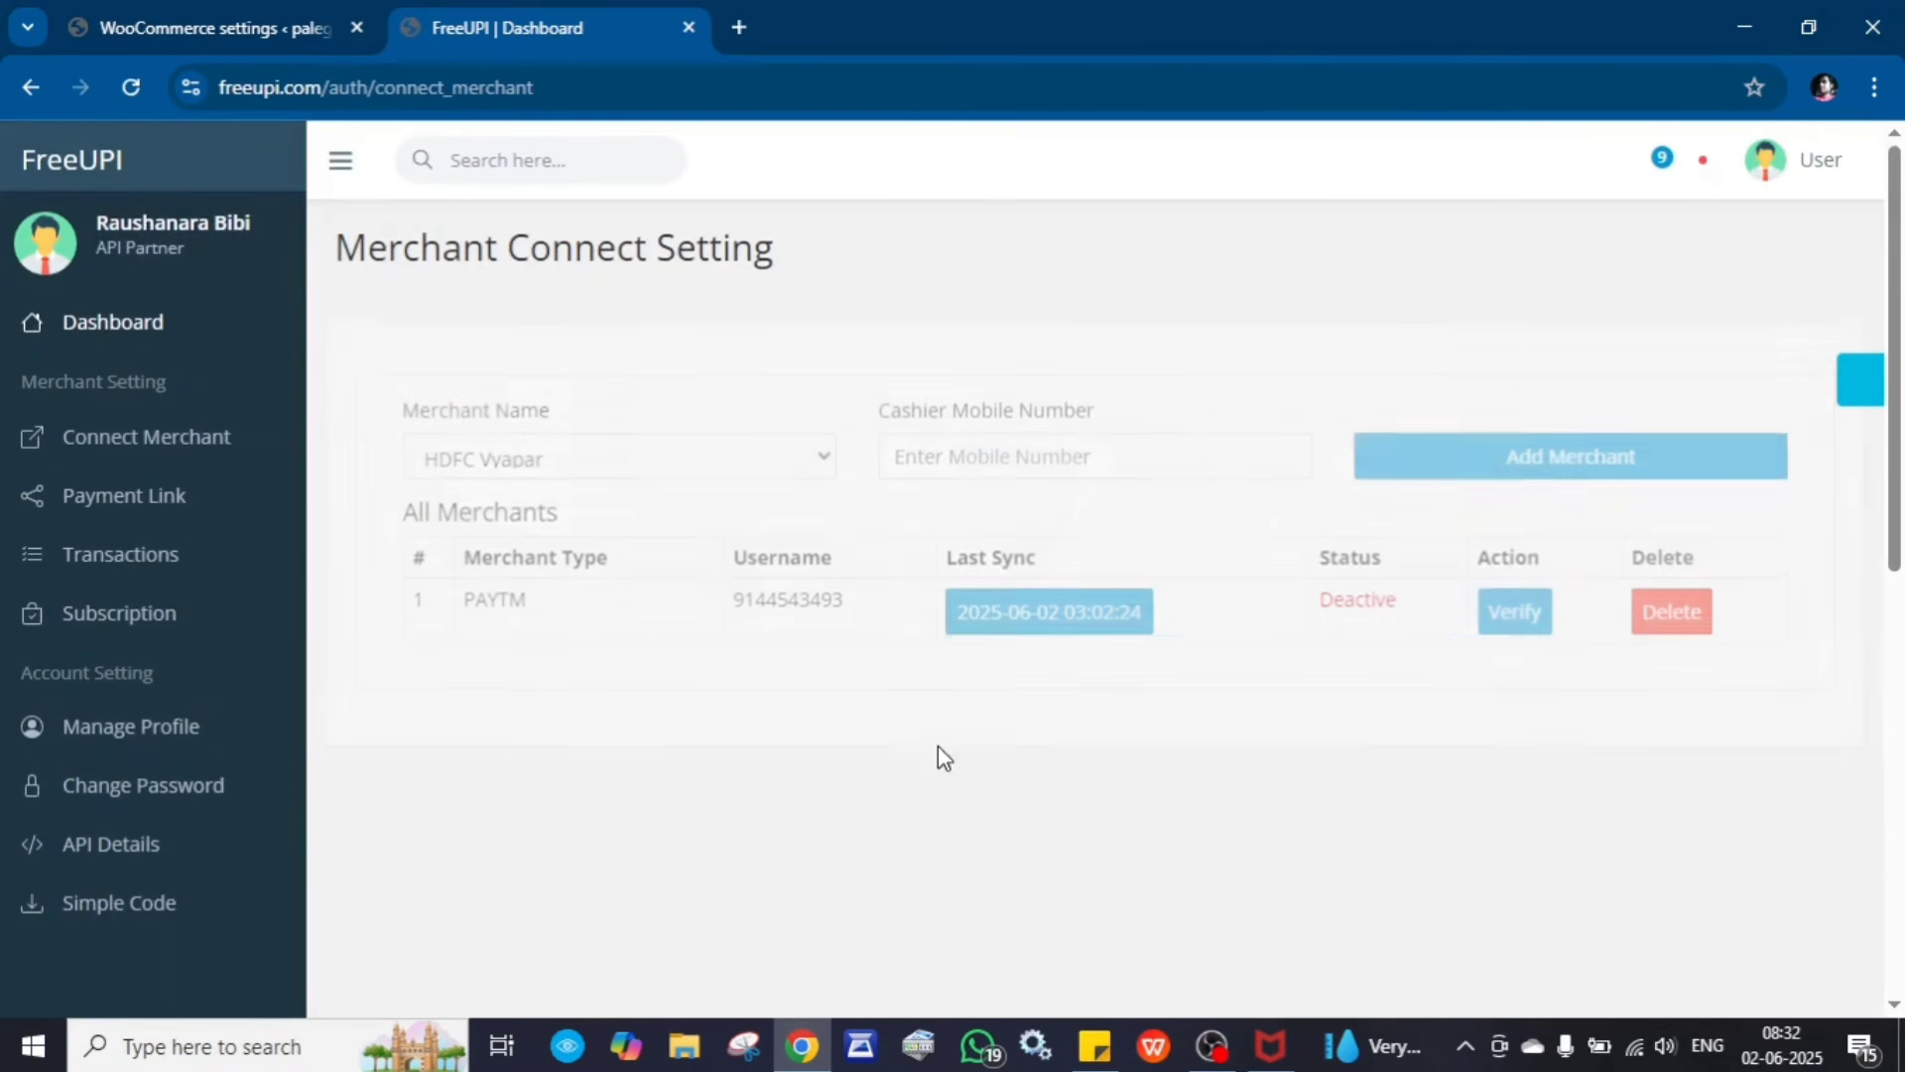
- Verify the Paytm merchant with its Merchant ID and pasted UPI ID
{"action": "left_click", "coordinate": [1532, 604]}
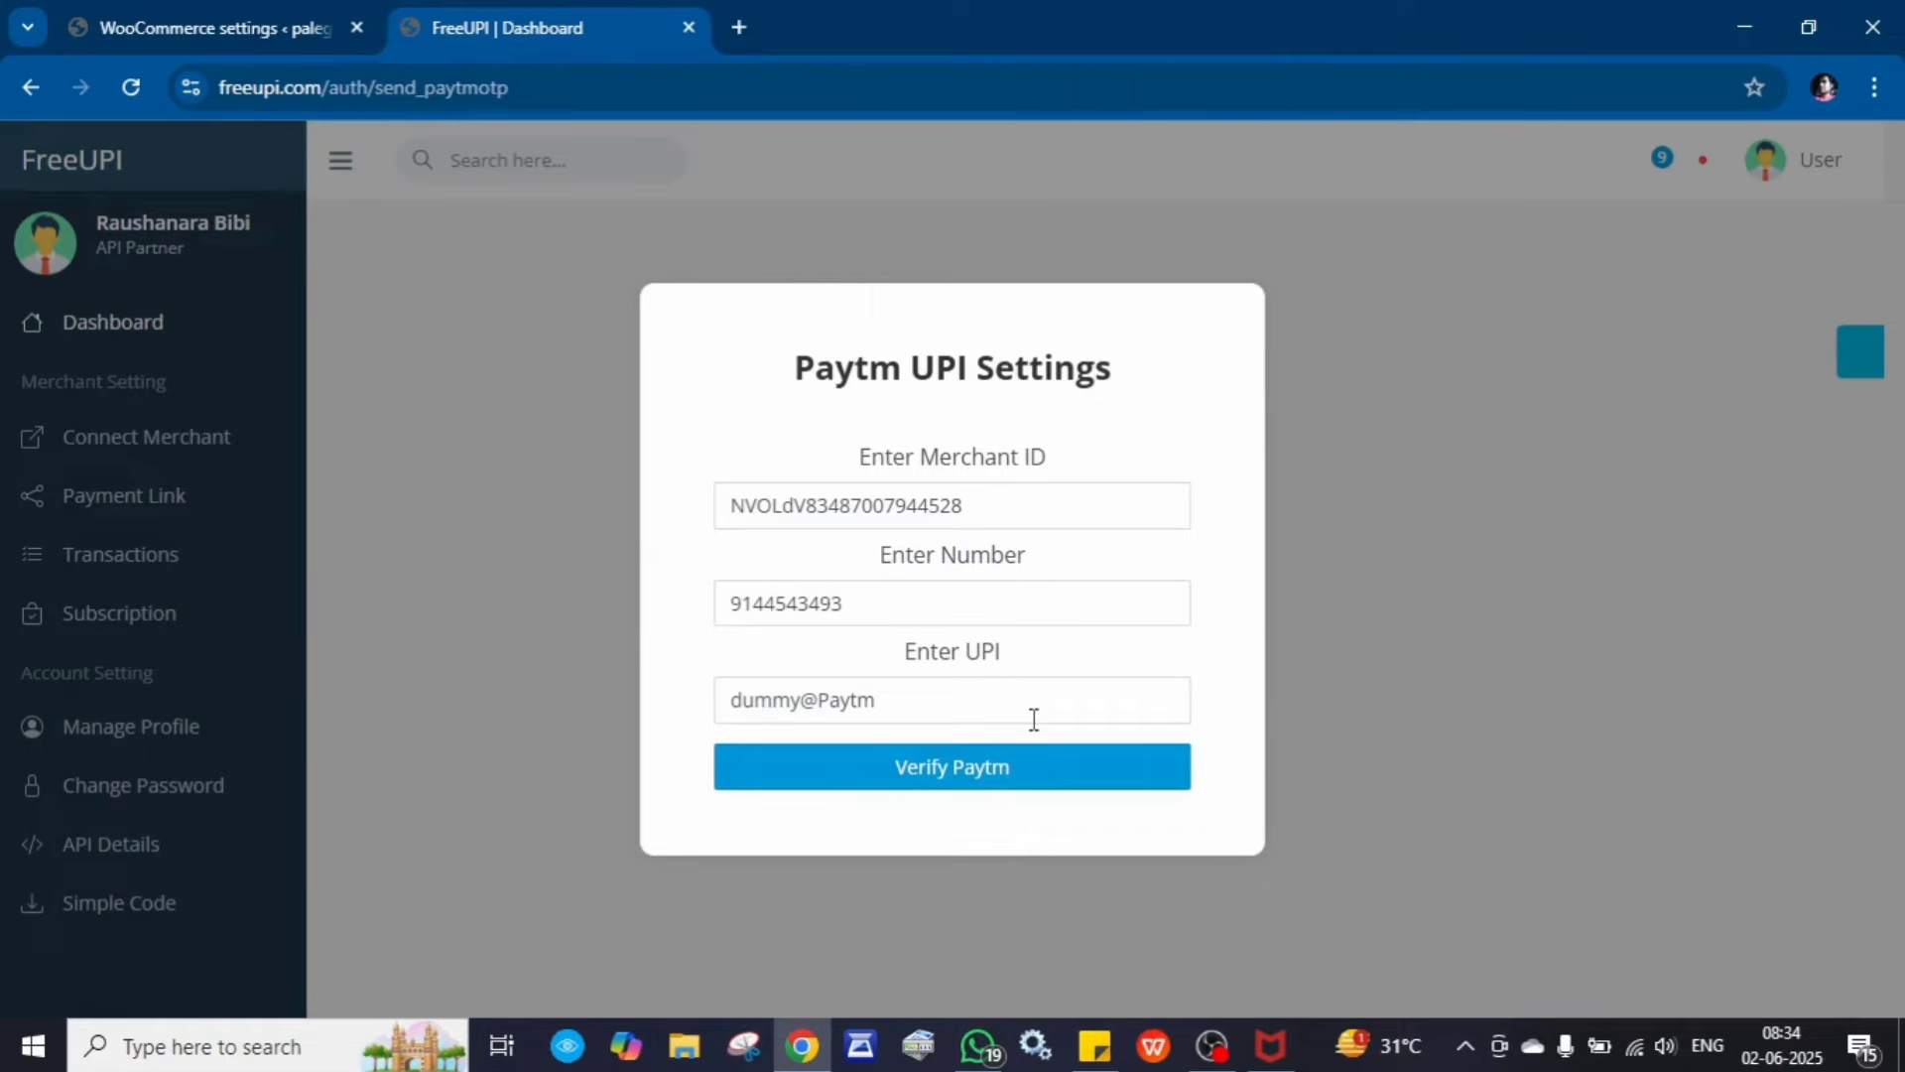
{"action": "left_click", "coordinate": [1021, 706]}
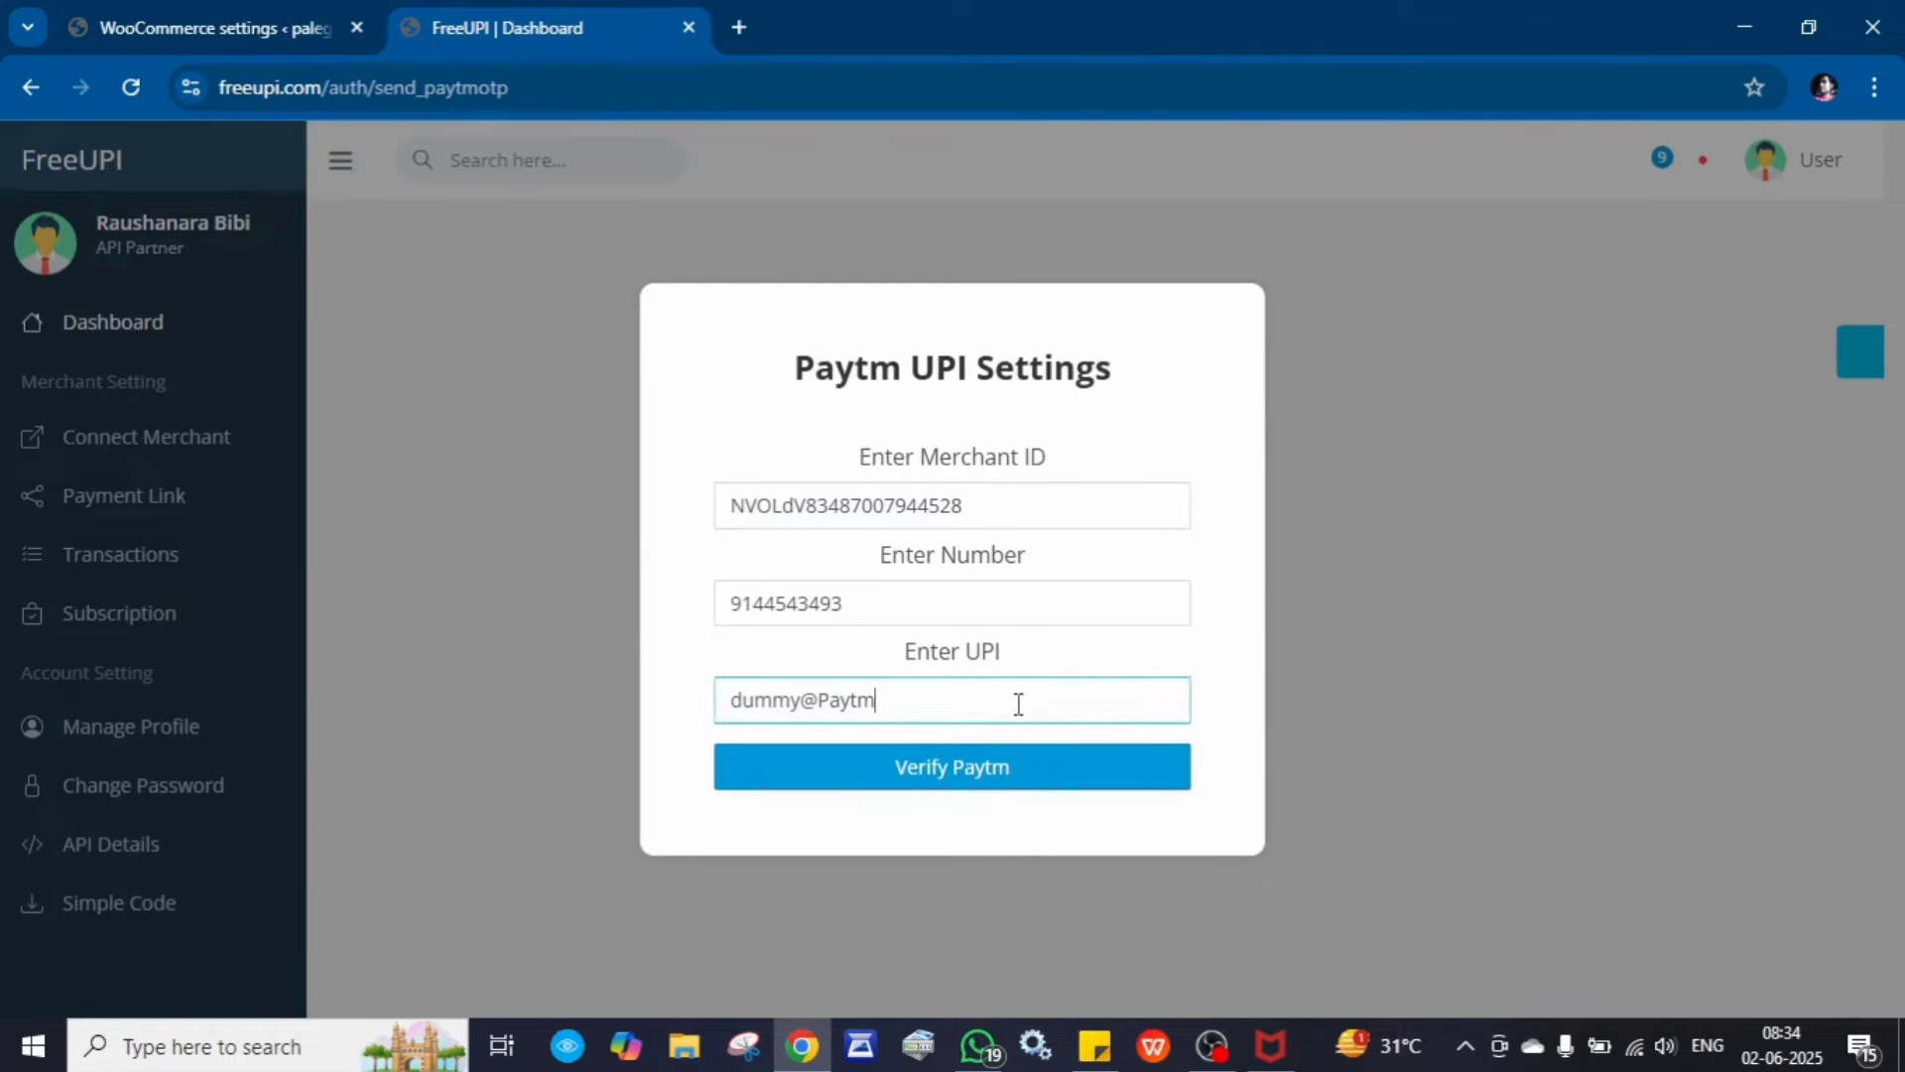
{"action": "key", "text": "ctrl+a"}
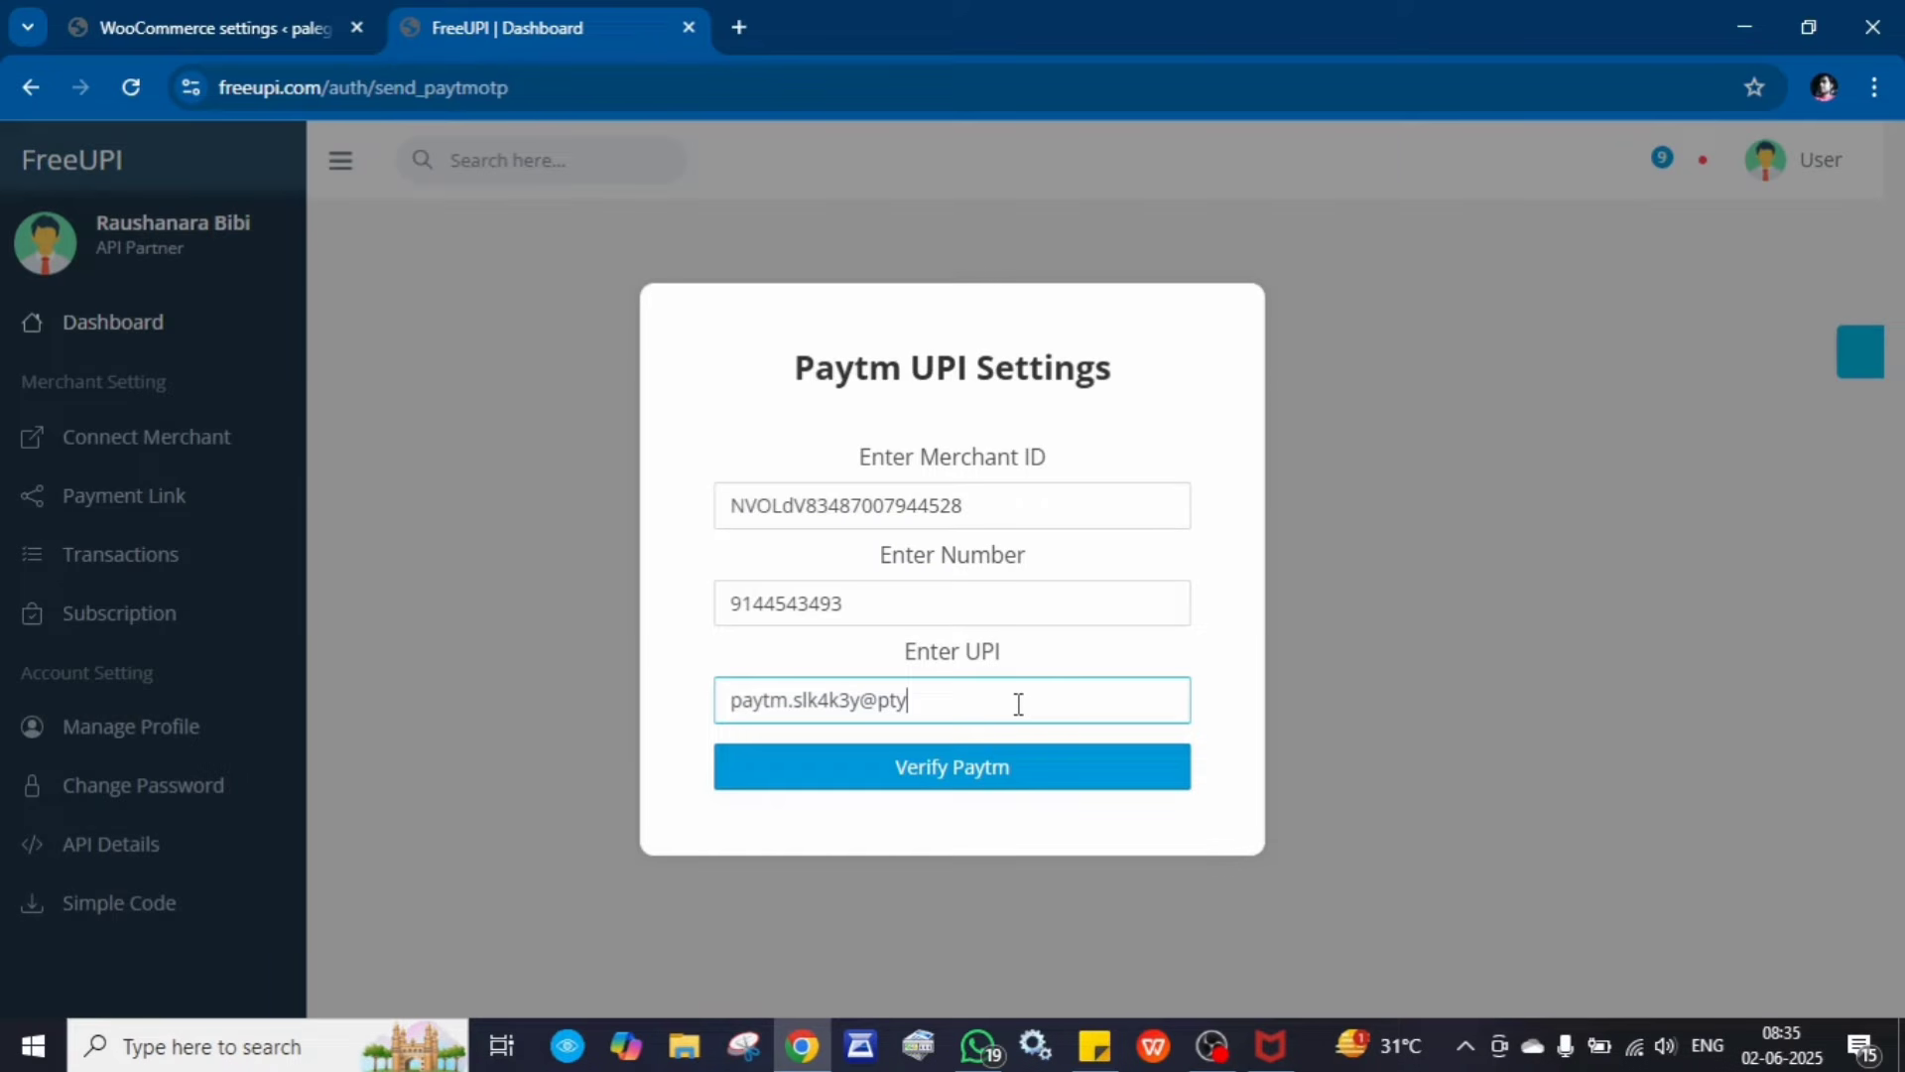
{"action": "left_click", "coordinate": [958, 787]}
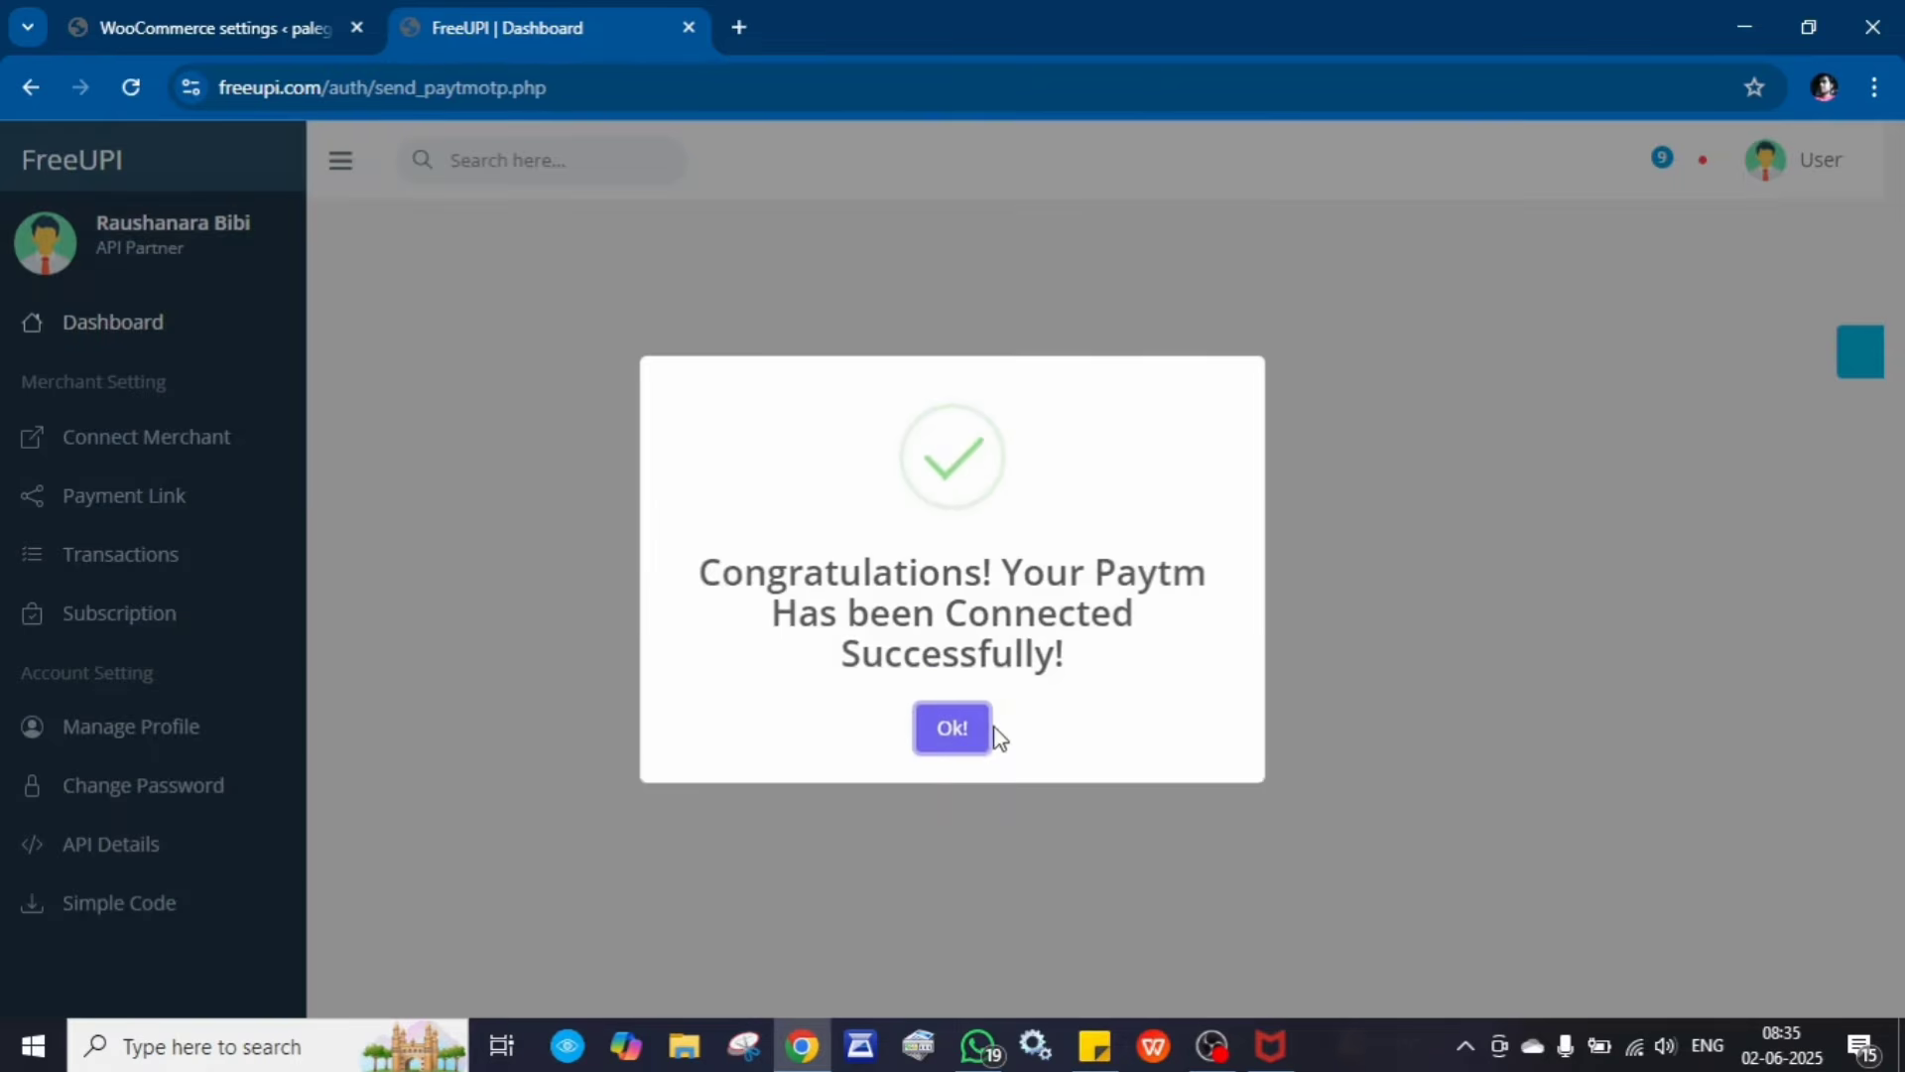
{"action": "left_click", "coordinate": [982, 732]}
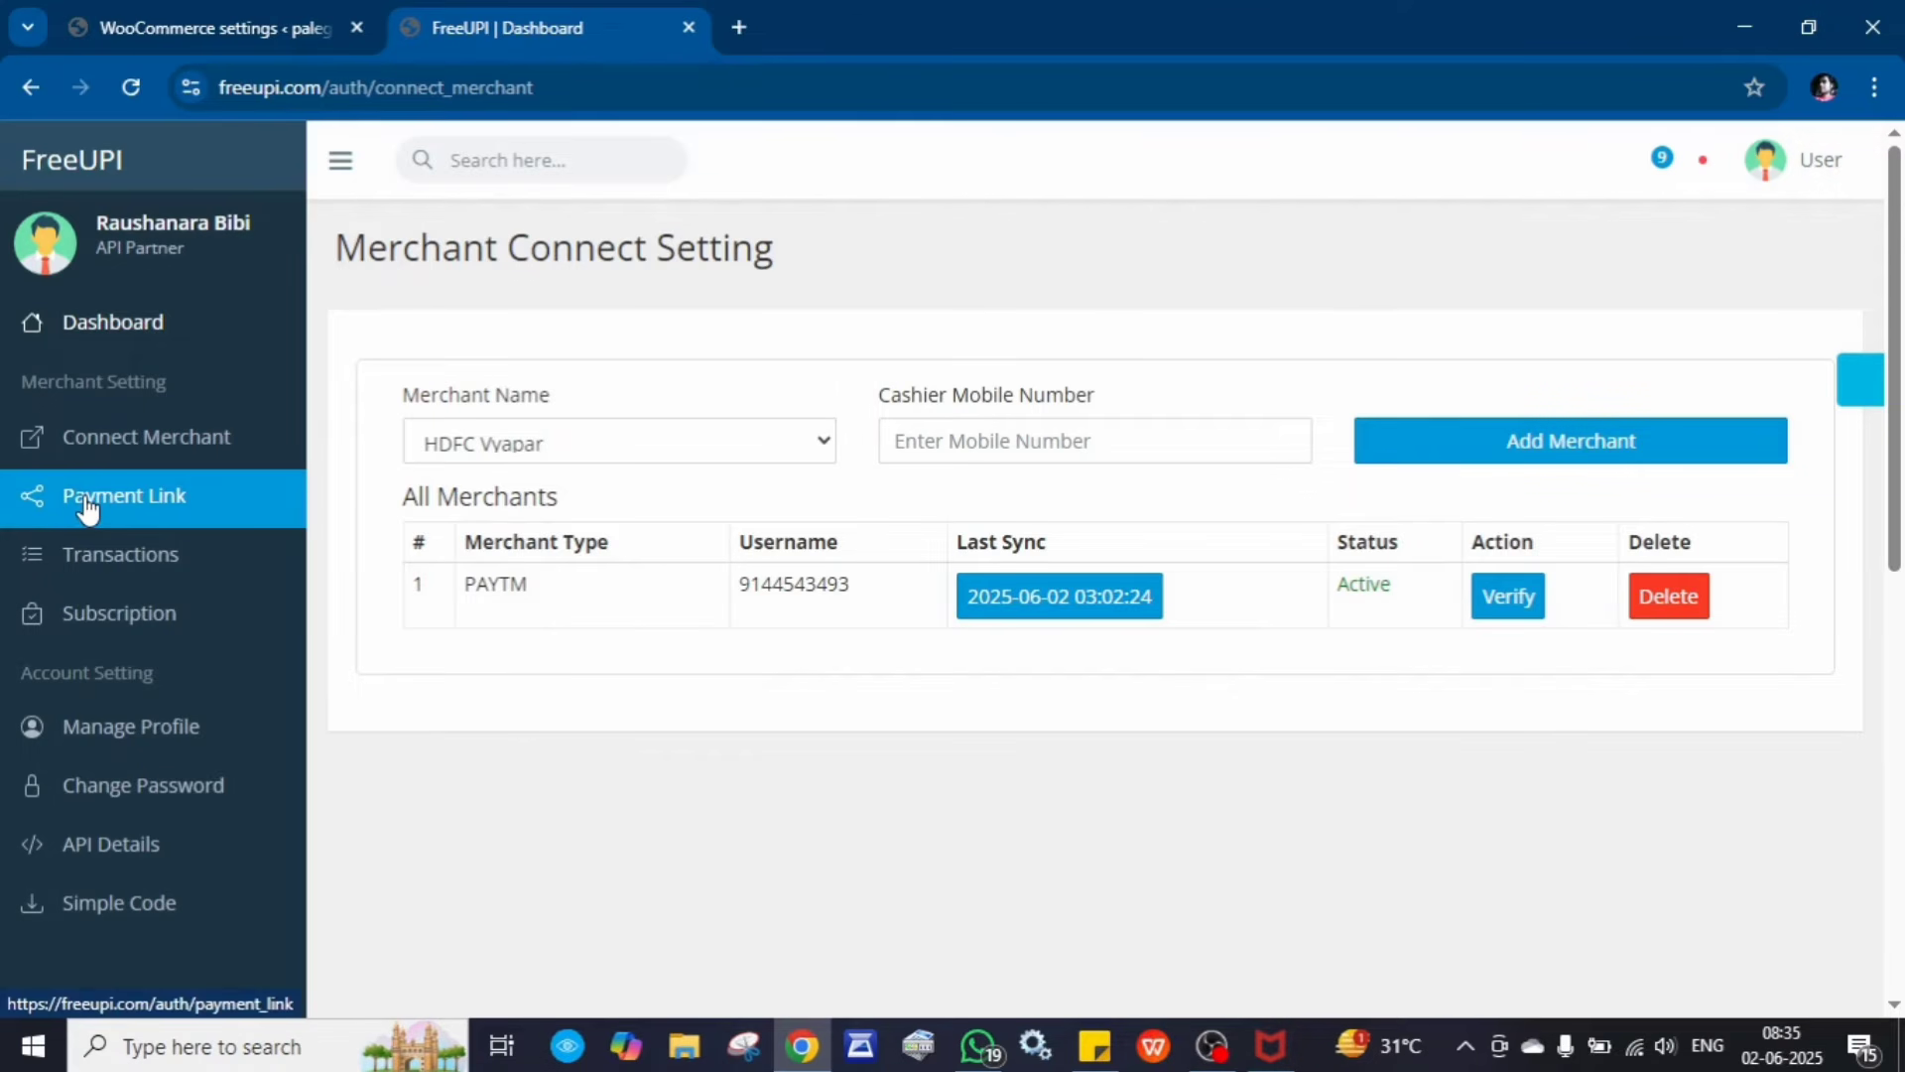
- Look over the subscription plans, including the Basic ₹49 offer
{"action": "left_click", "coordinate": [98, 574]}
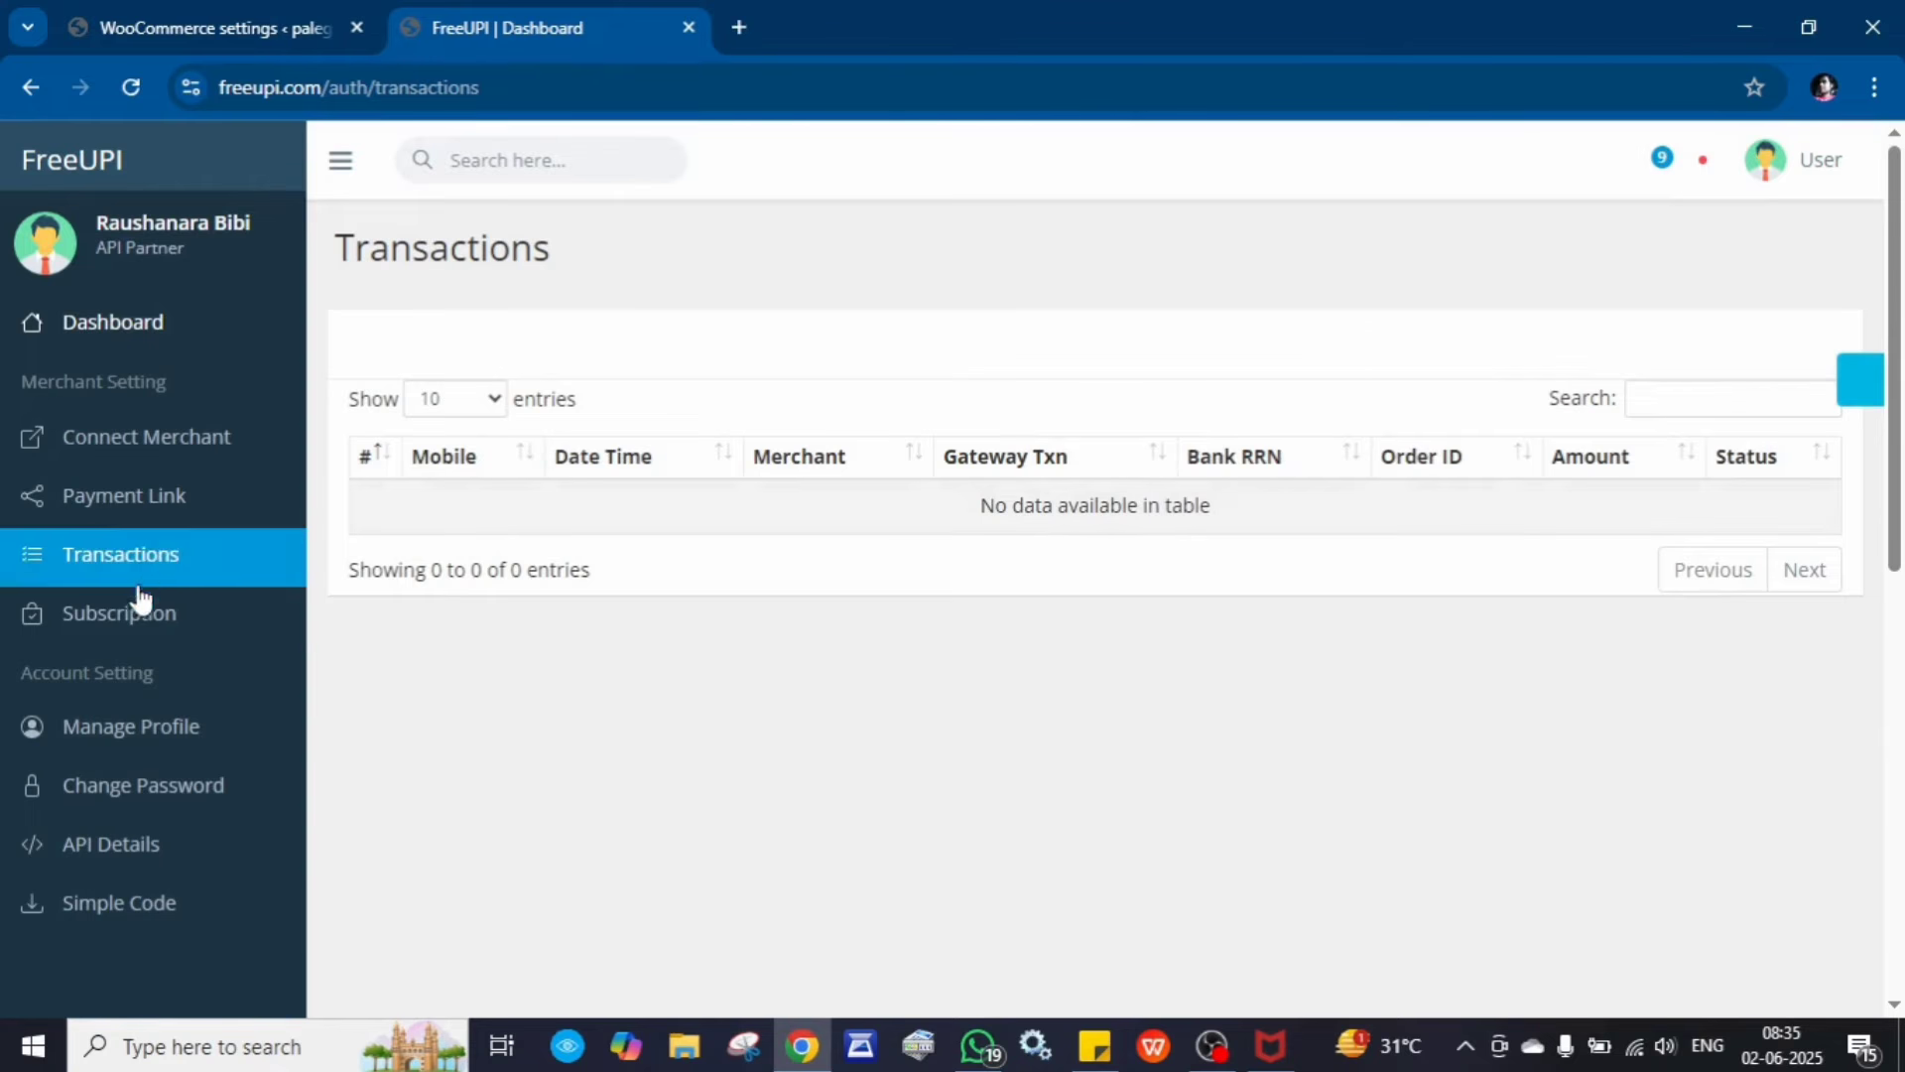
{"action": "left_click", "coordinate": [147, 614]}
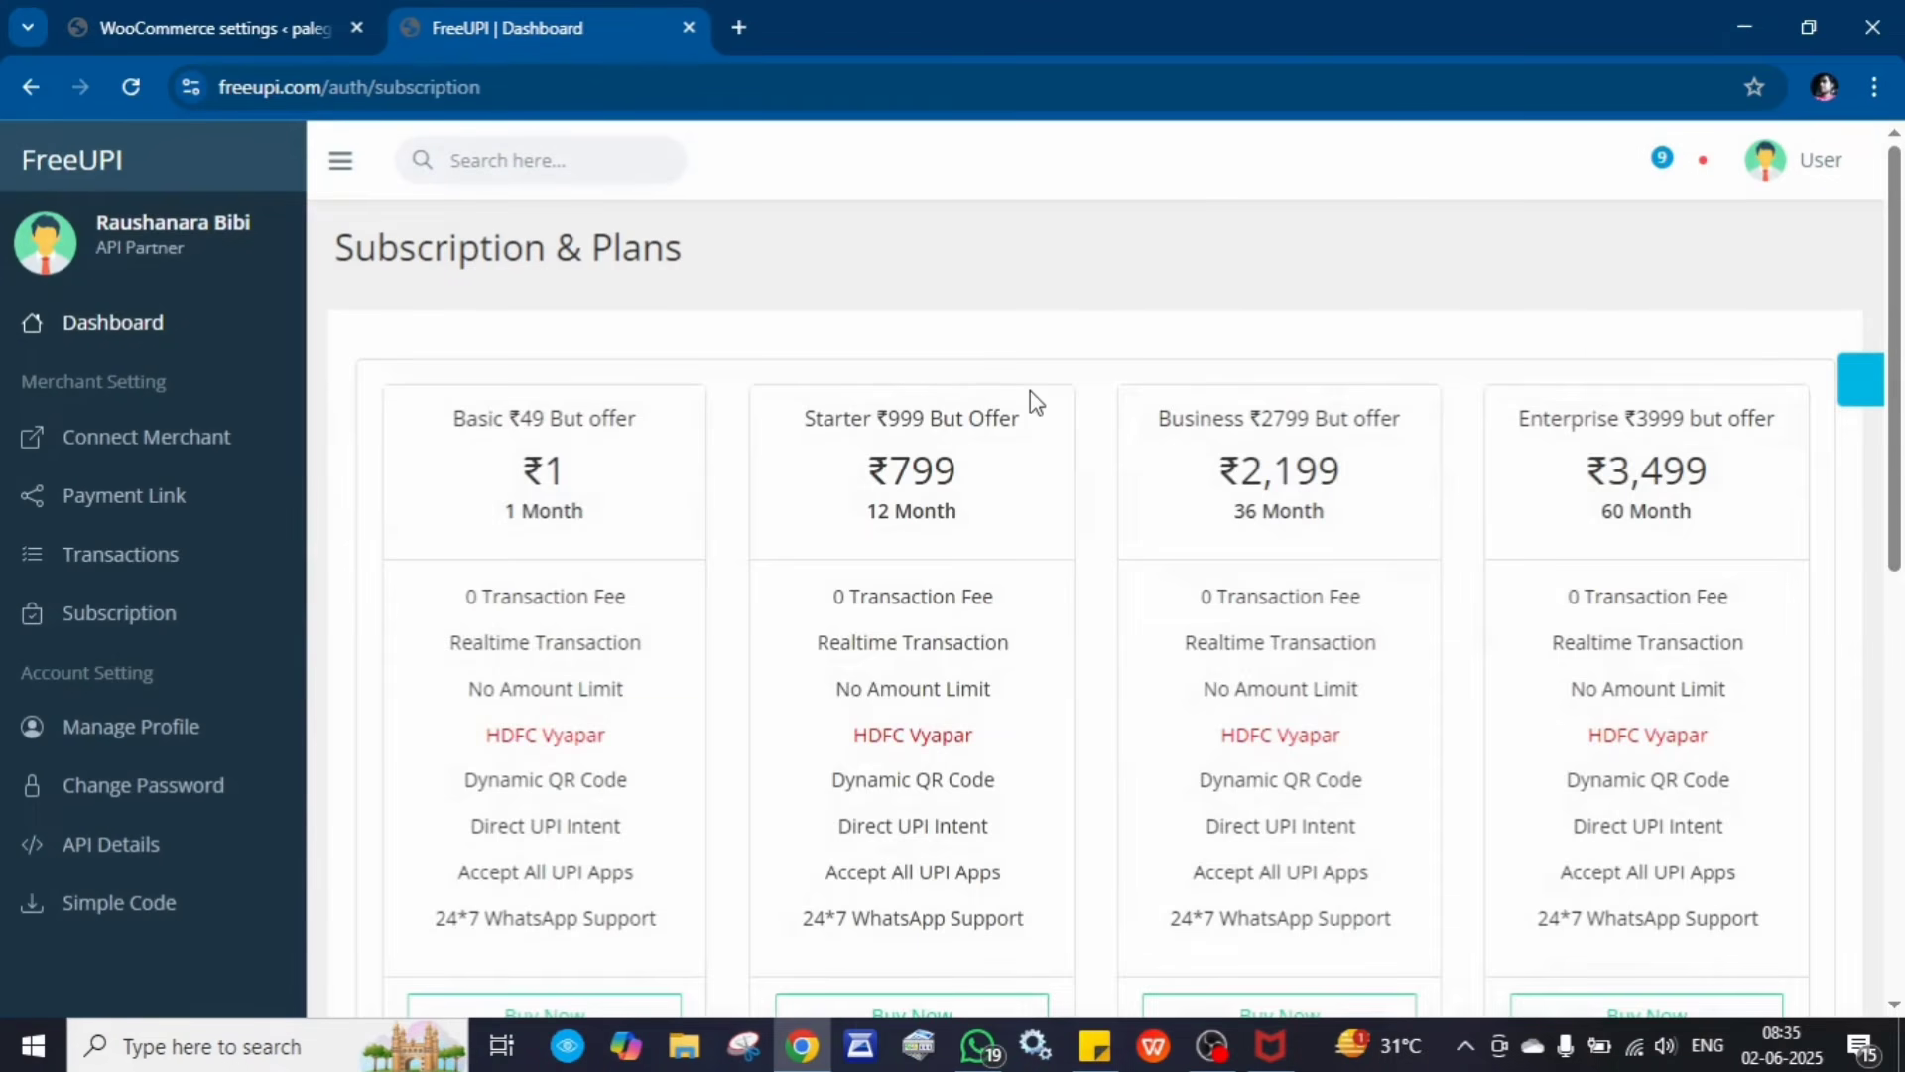
{"action": "scroll", "coordinate": [1033, 402], "scroll_direction": "down", "scroll_amount": 2}
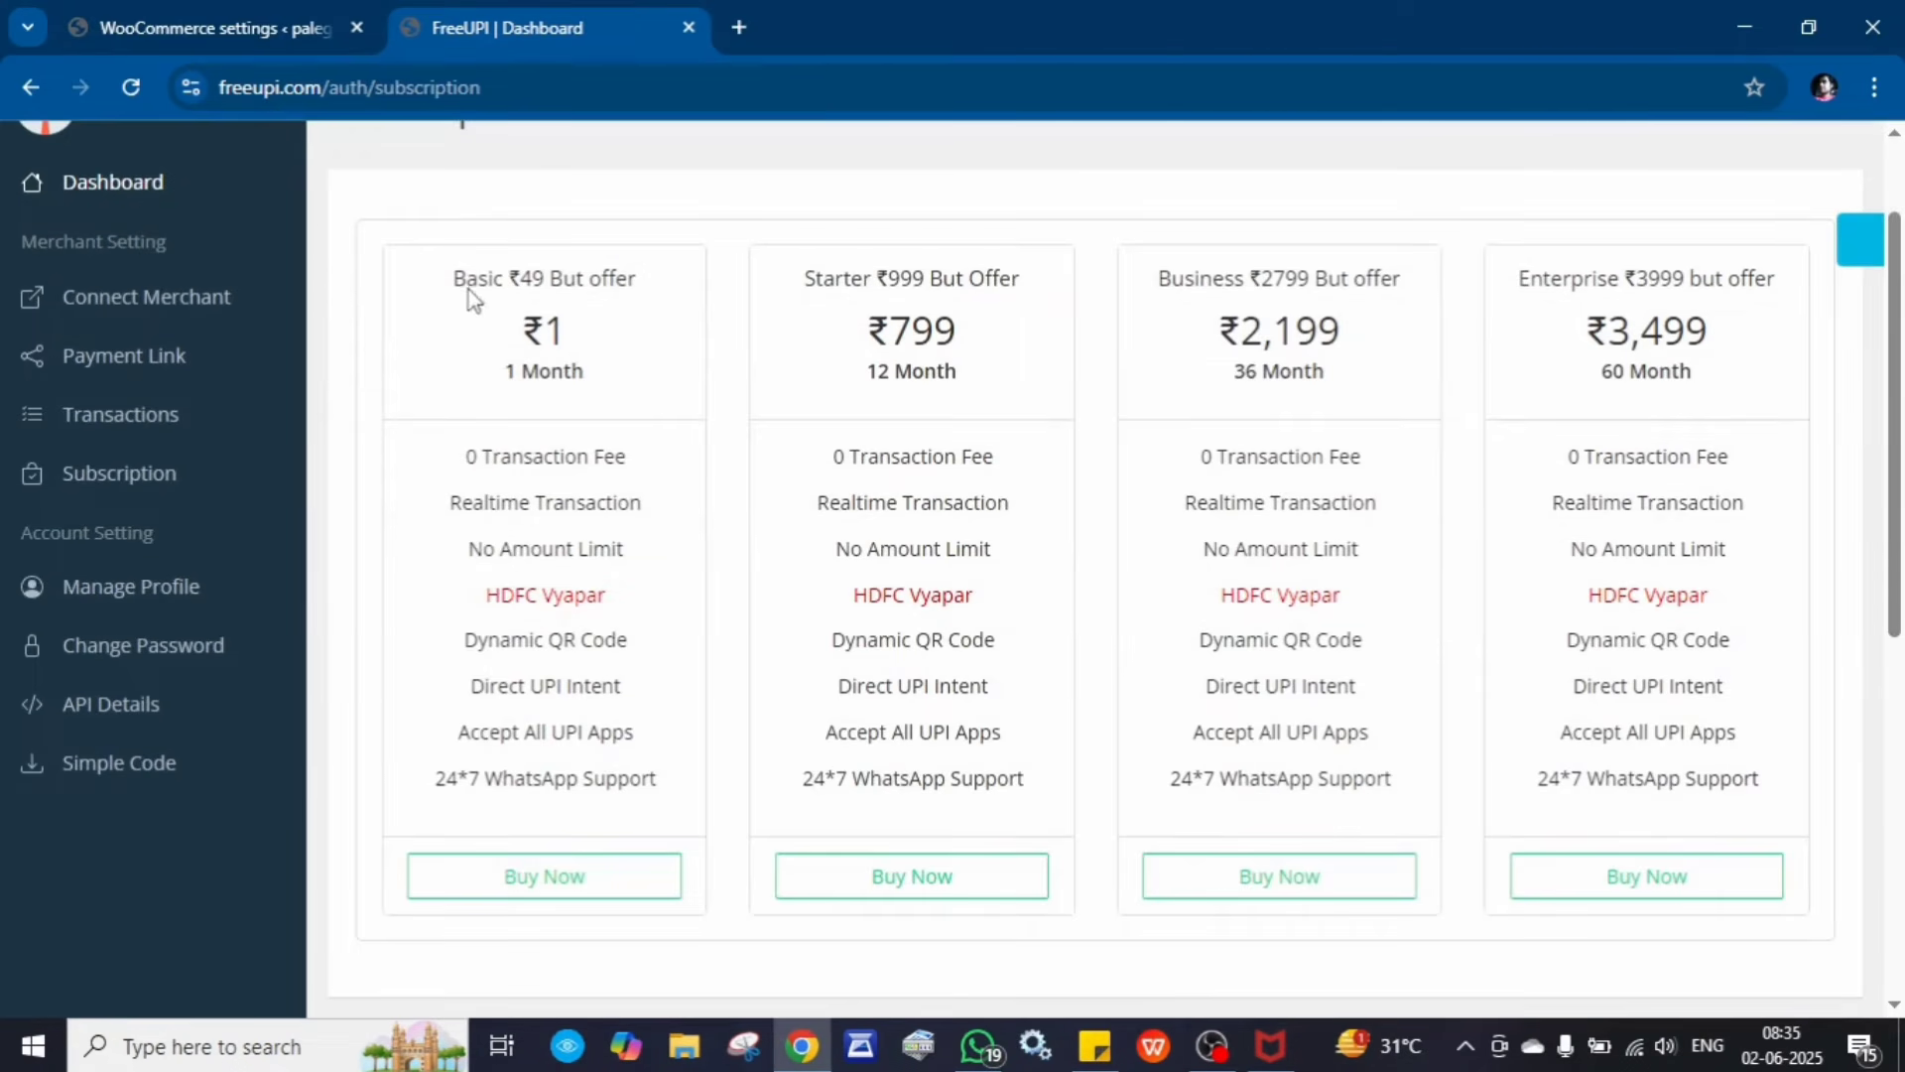
{"action": "left_click_drag", "start_coordinate": [449, 290], "coordinate": [660, 301]}
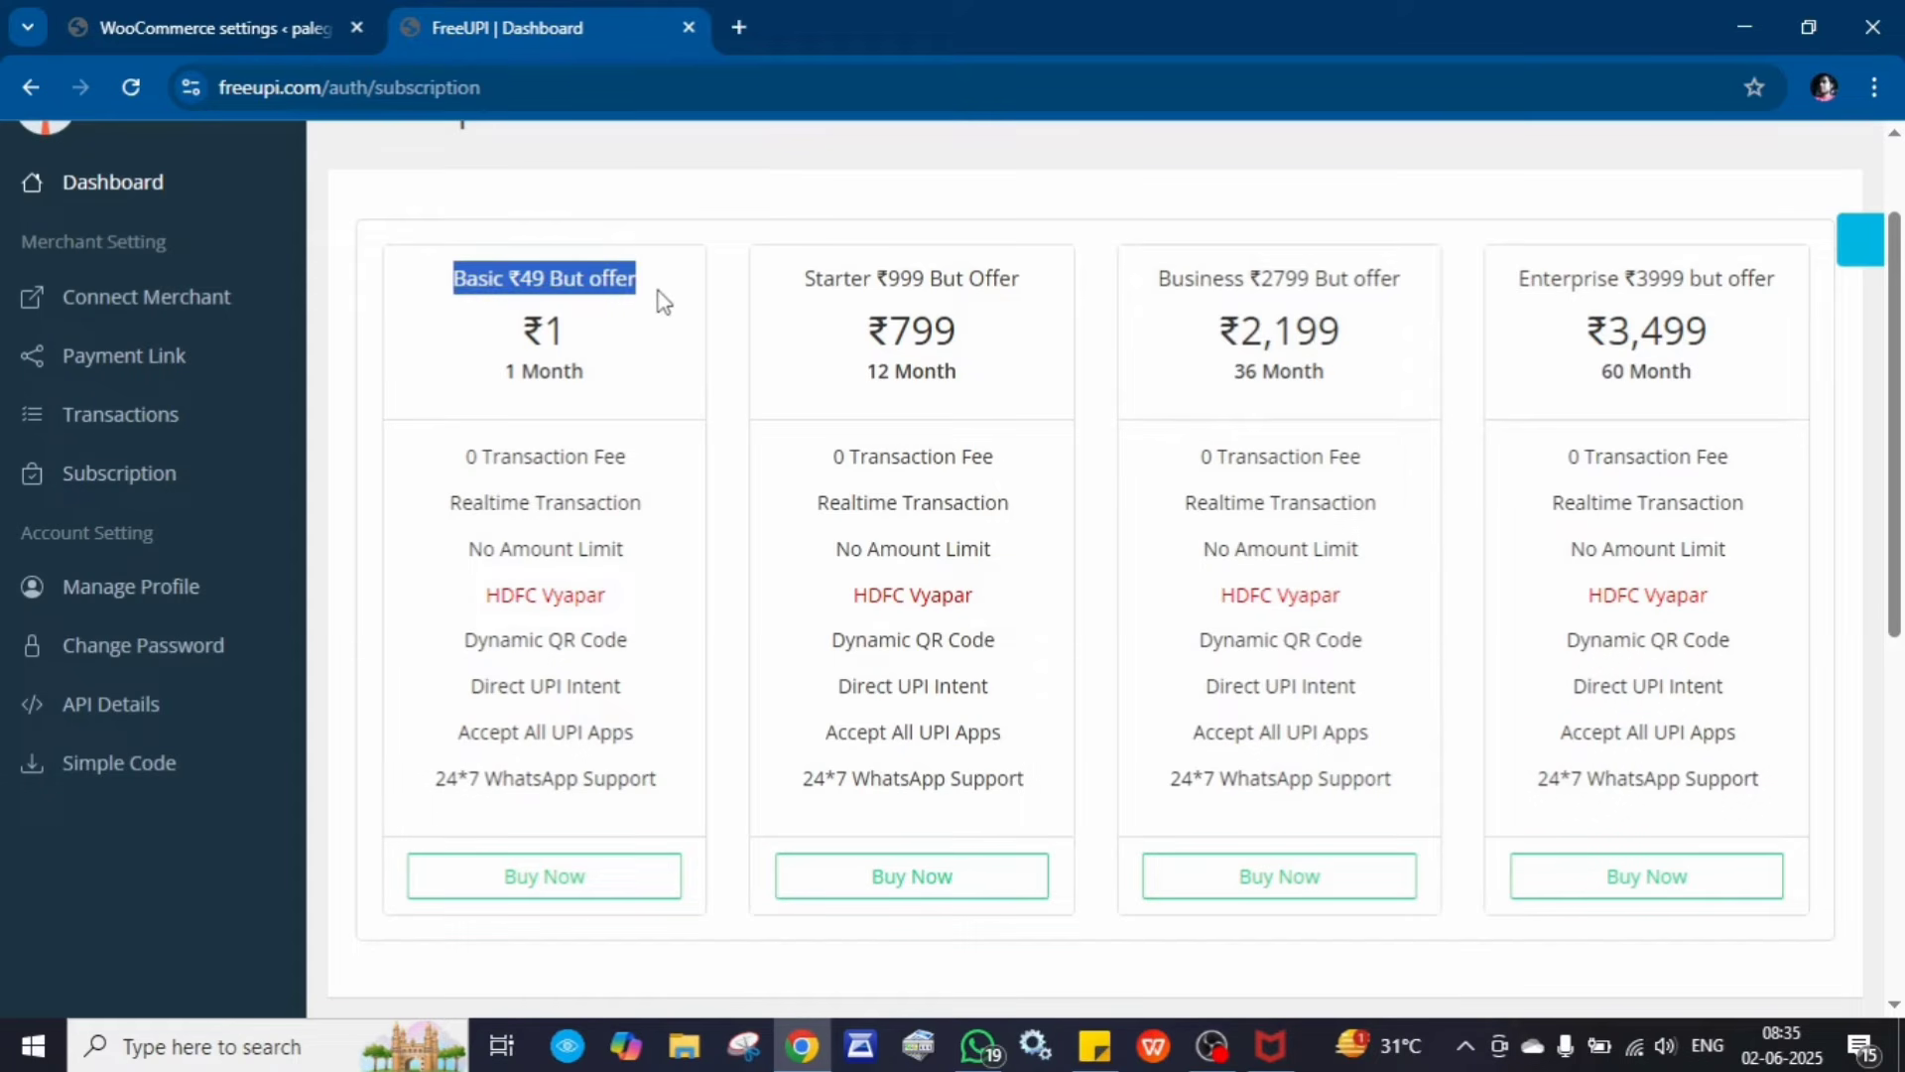
{"action": "left_click", "coordinate": [526, 355]}
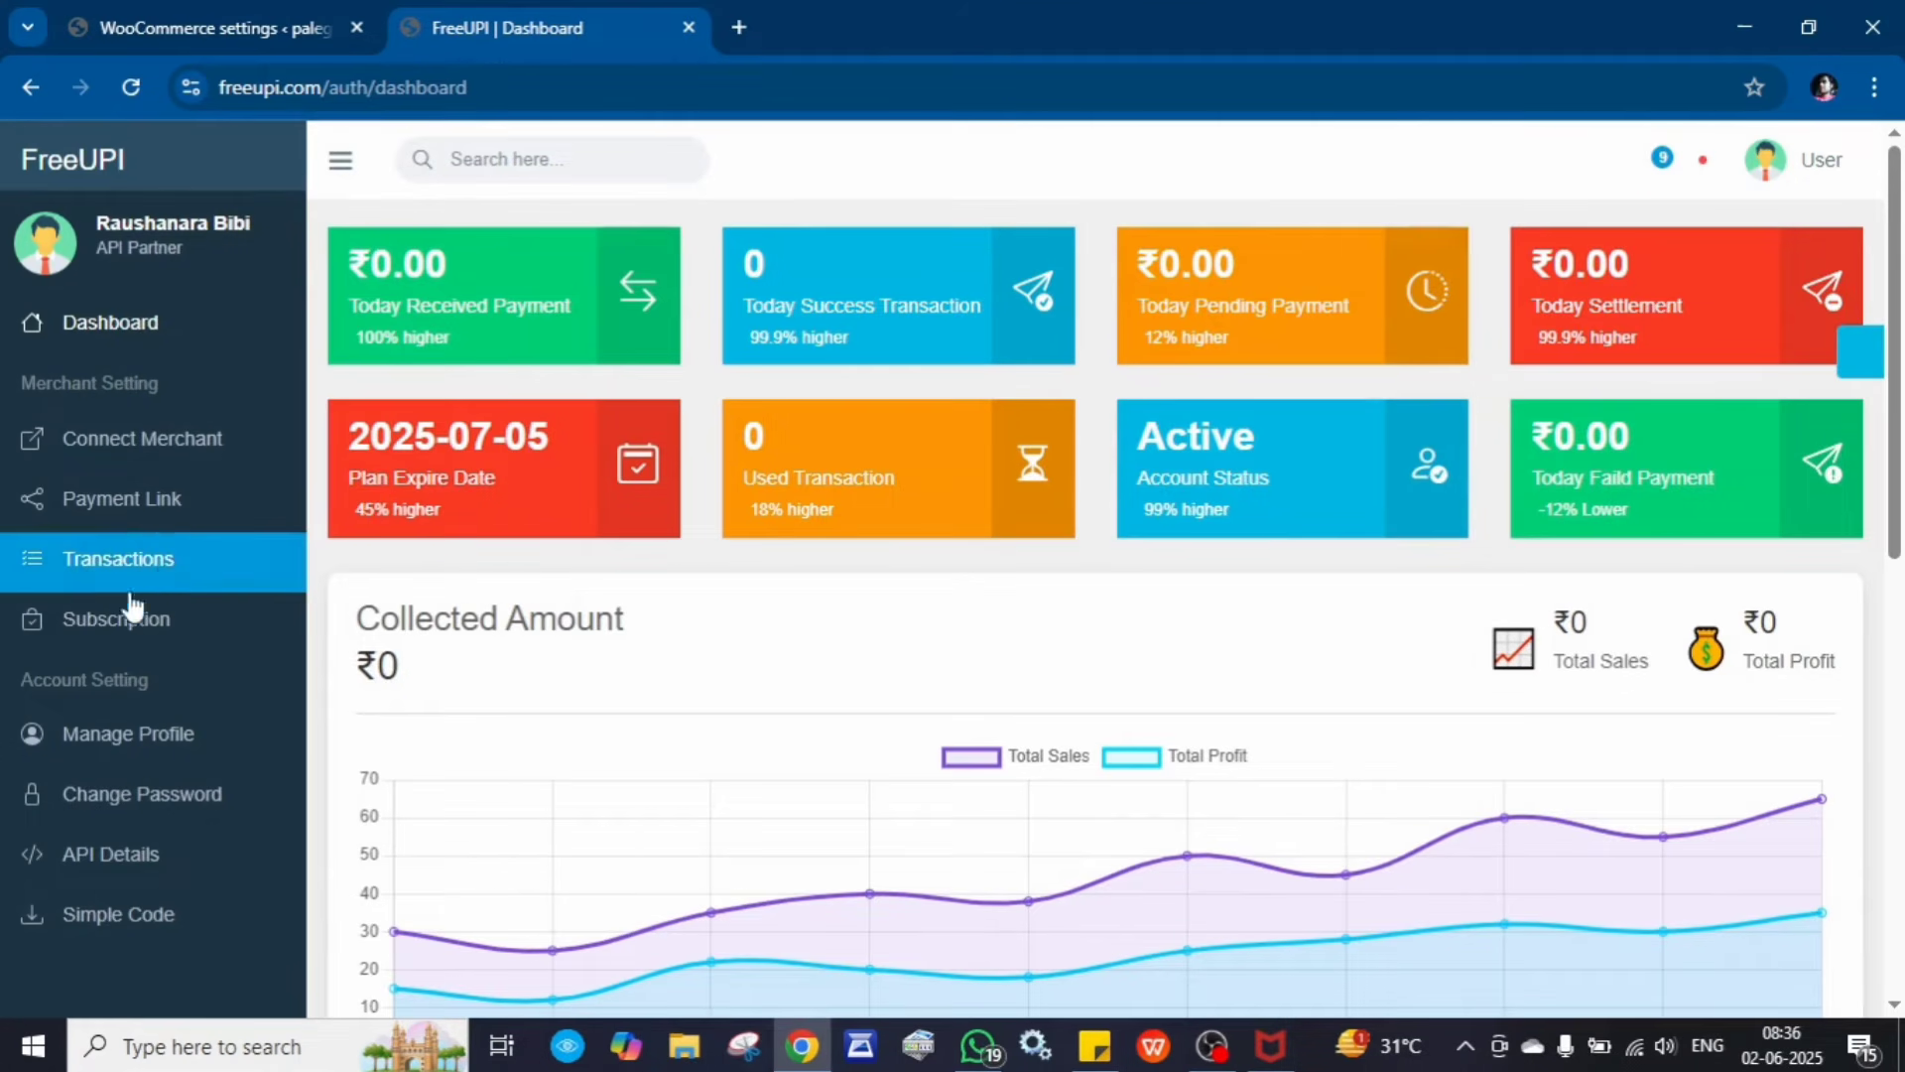
- Return to the Transactions list, which shows 0 entries
{"action": "left_click", "coordinate": [147, 564]}
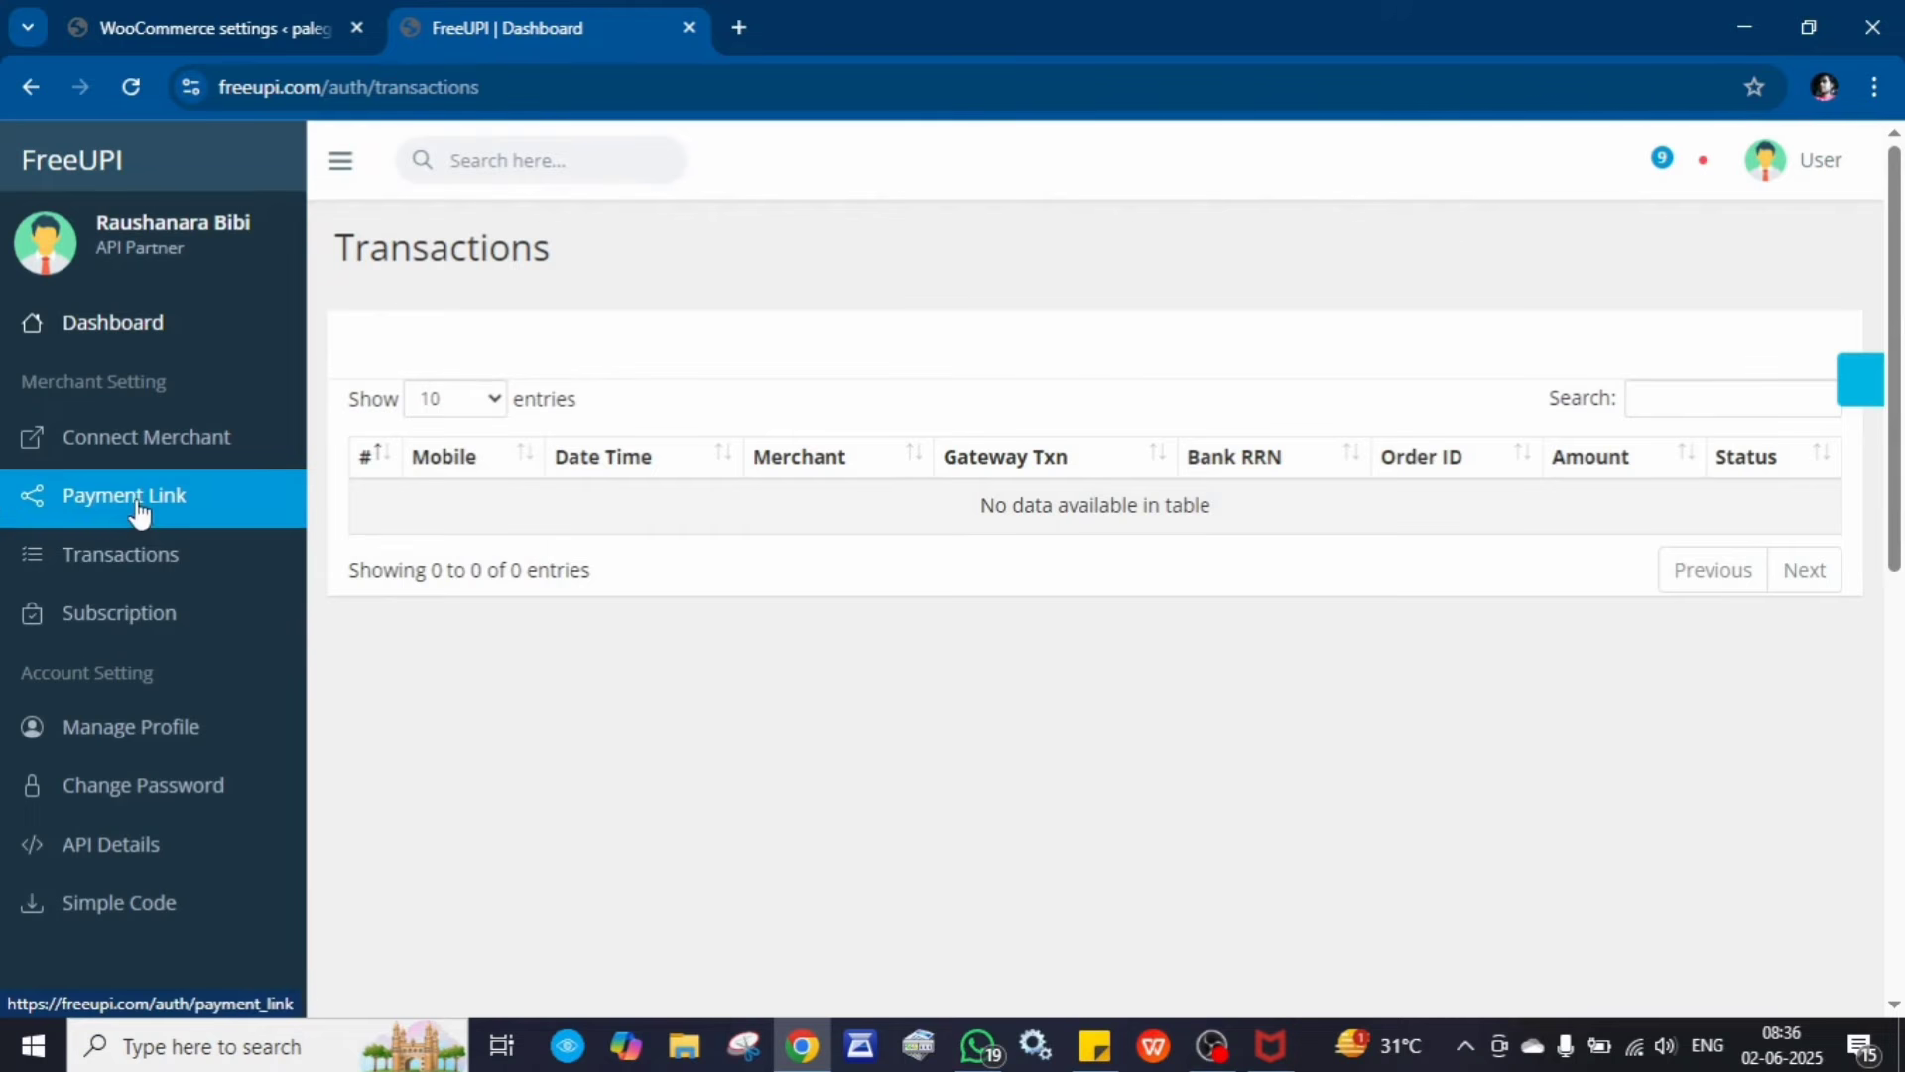
{"action": "scroll", "coordinate": [178, 645], "scroll_direction": "down", "scroll_amount": 1}
{"action": "scroll", "coordinate": [185, 623], "scroll_direction": "down", "scroll_amount": 1}
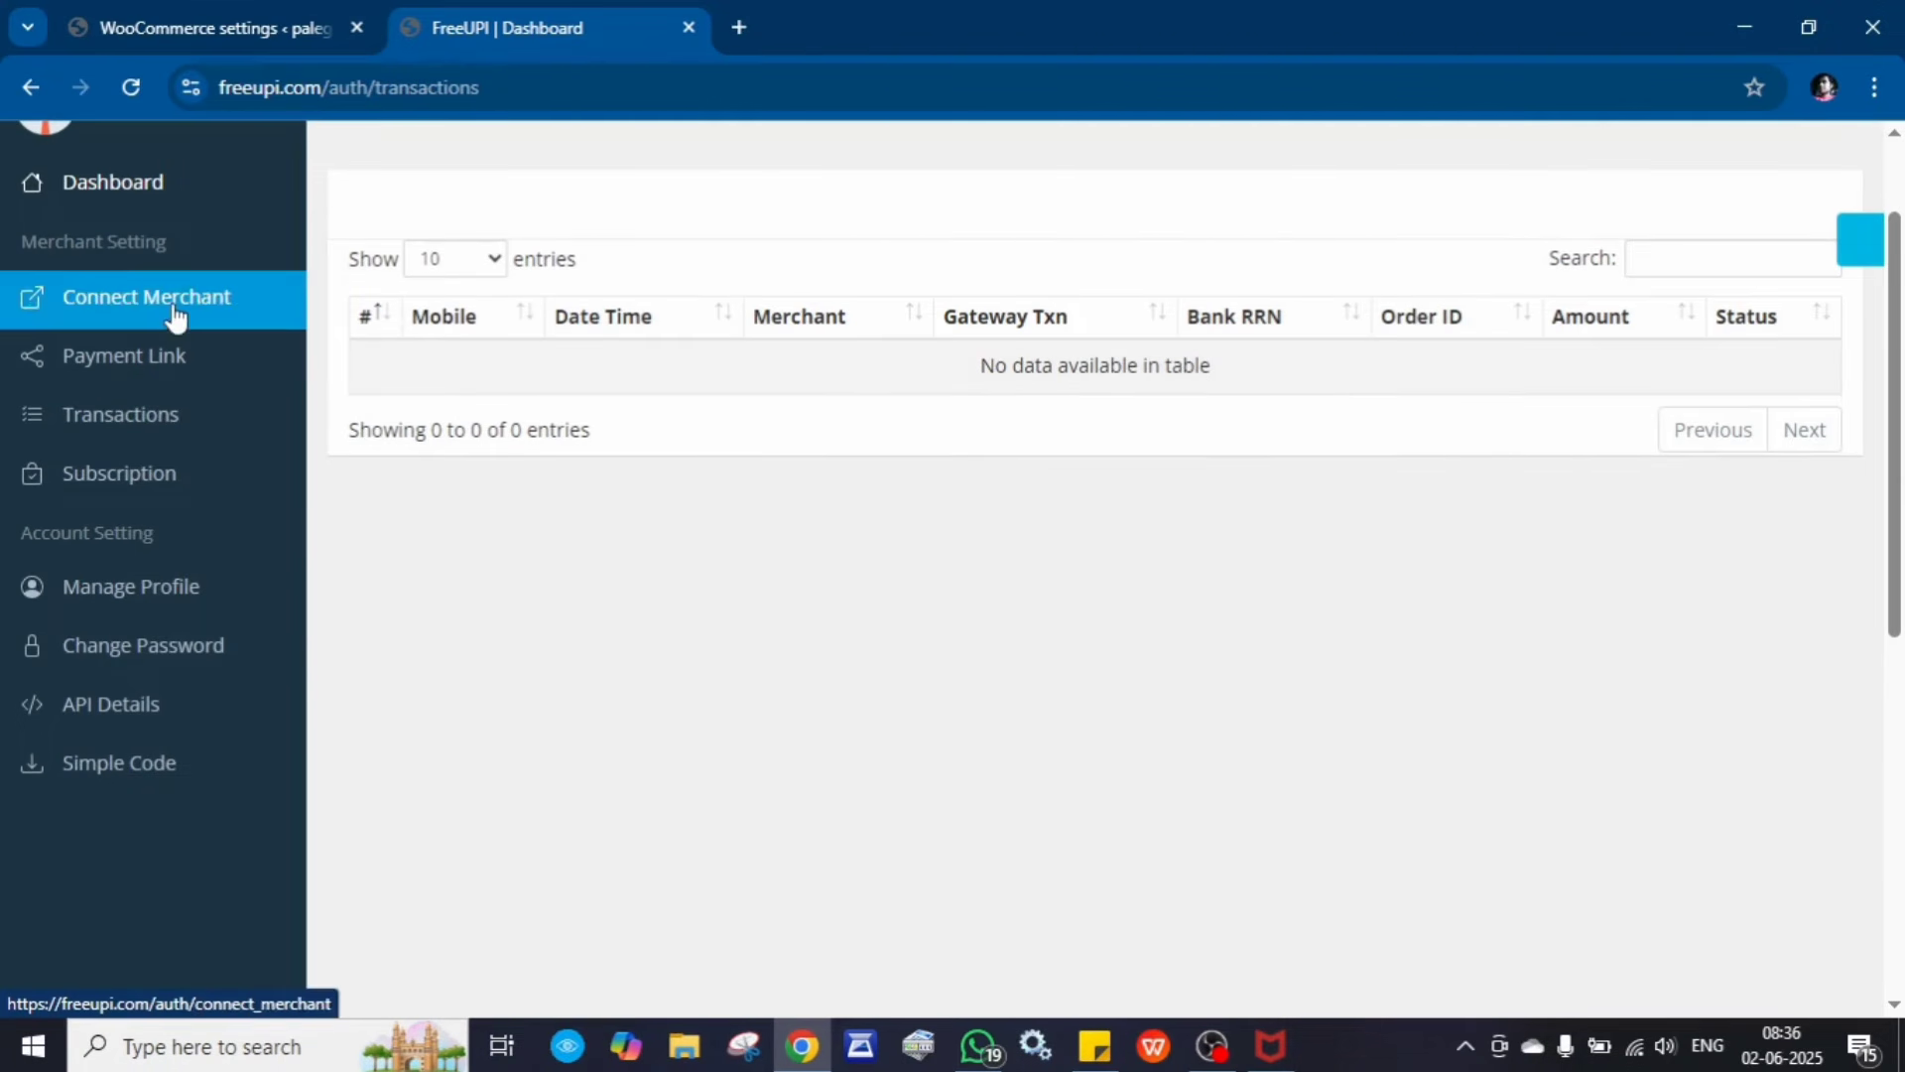
- Copy the API token from FreeUPI's API Details page and return to WooCommerce's UPI Payment settings
{"action": "left_click", "coordinate": [154, 725]}
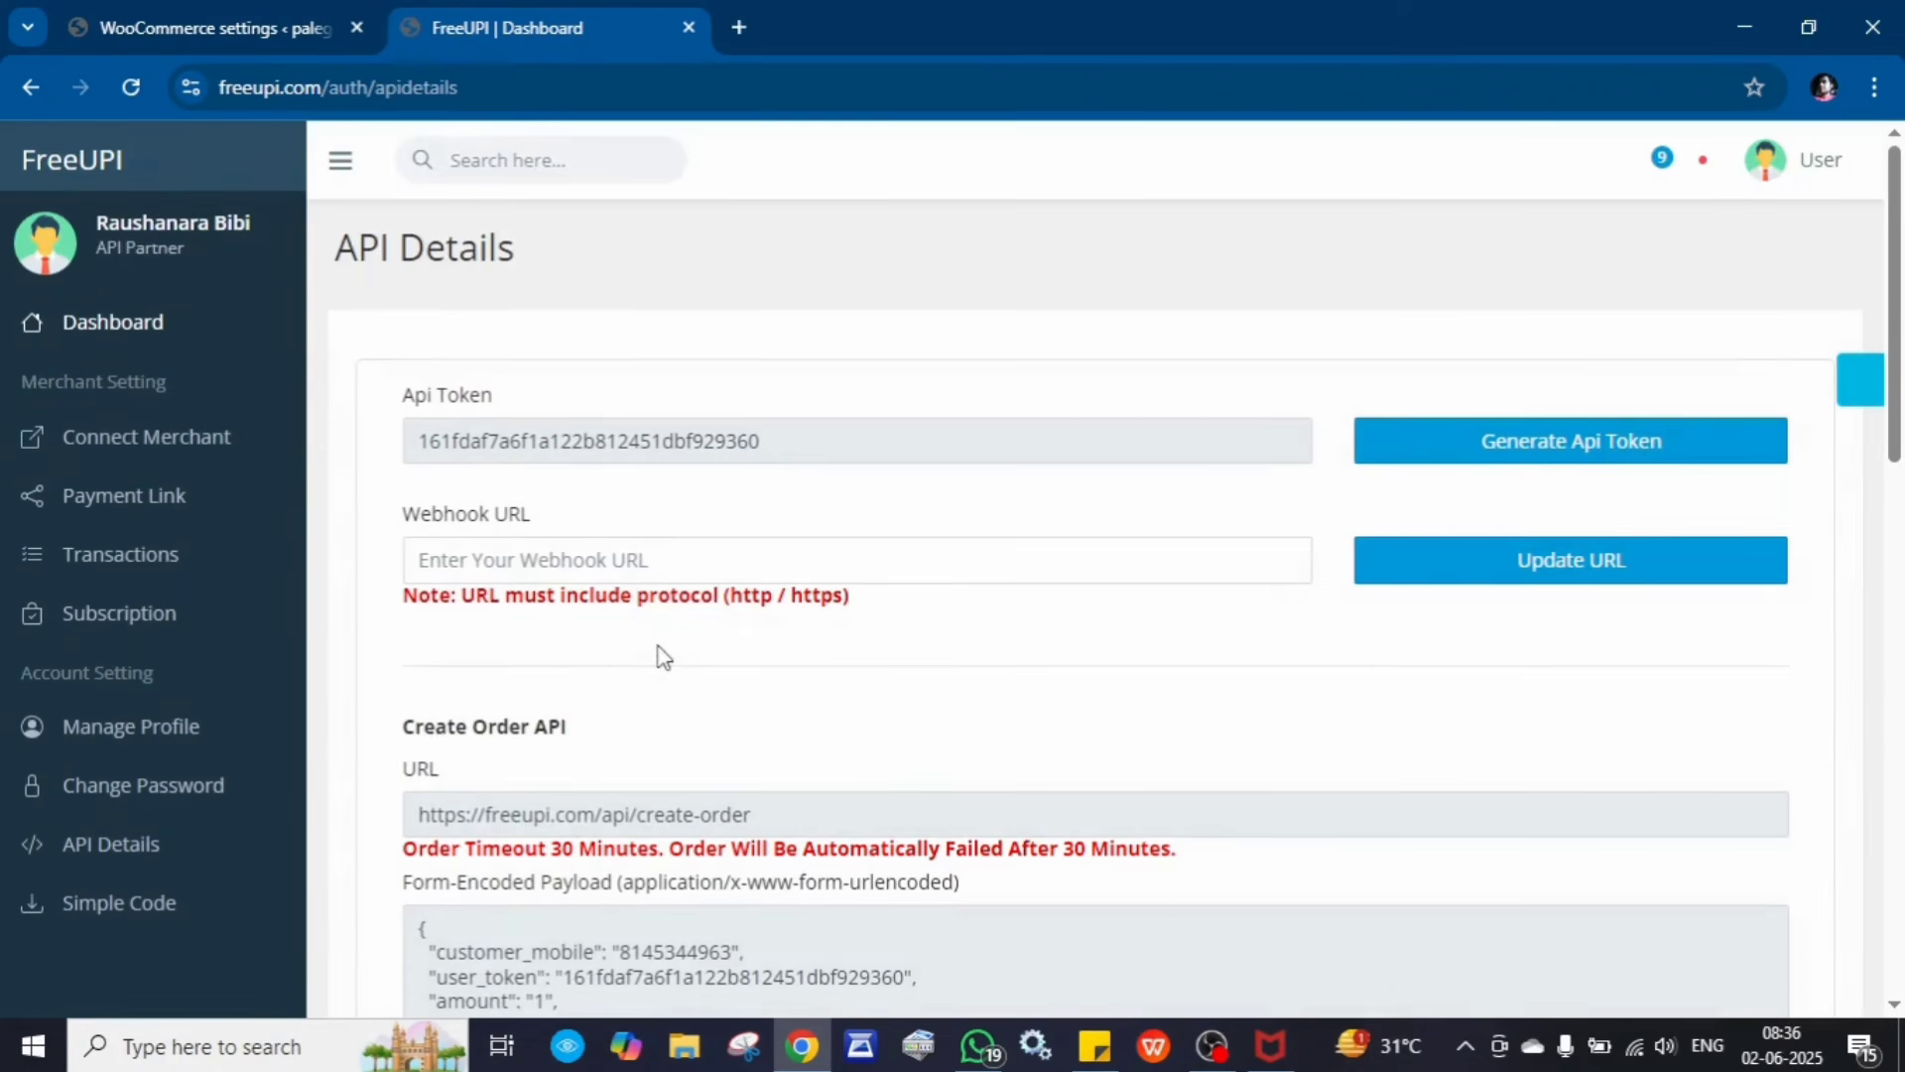
{"action": "left_click", "coordinate": [719, 445]}
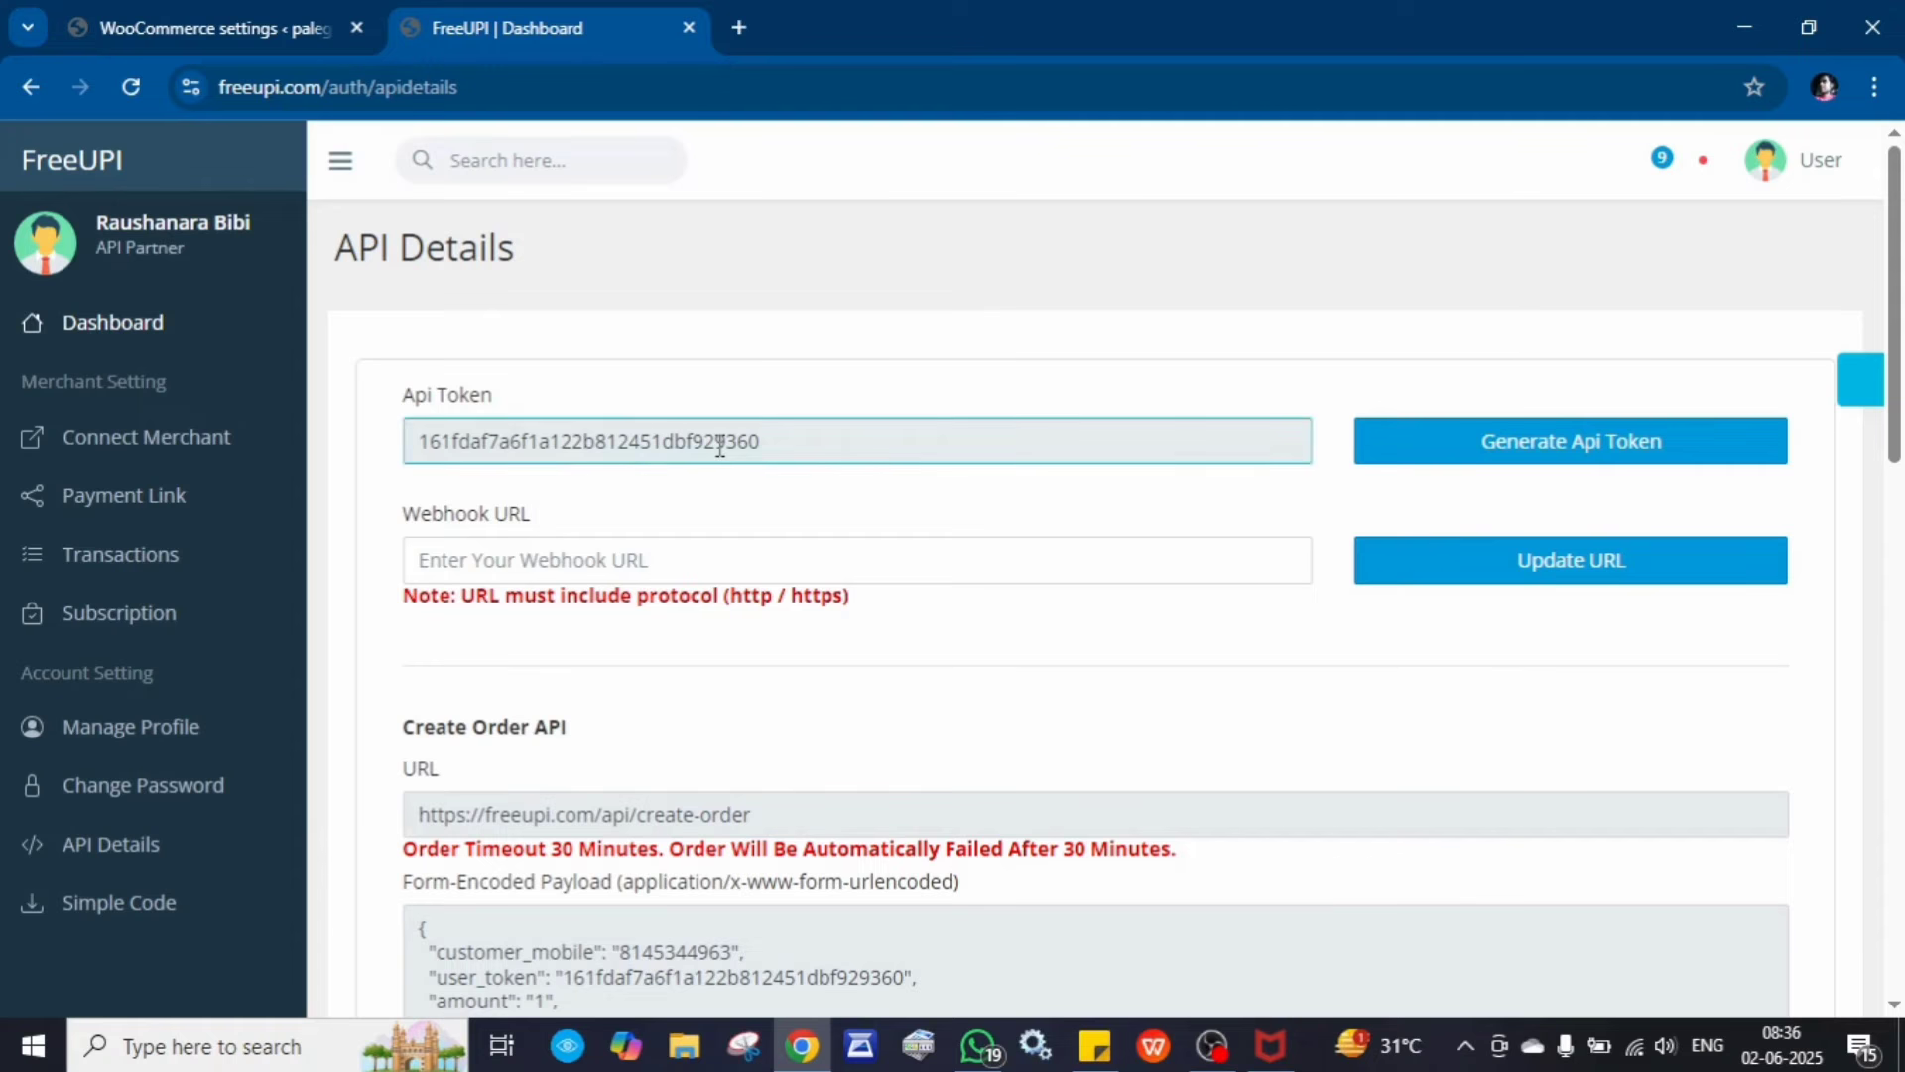
{"action": "double_click", "coordinate": [717, 442]}
{"action": "key", "text": "ctrl+c"}
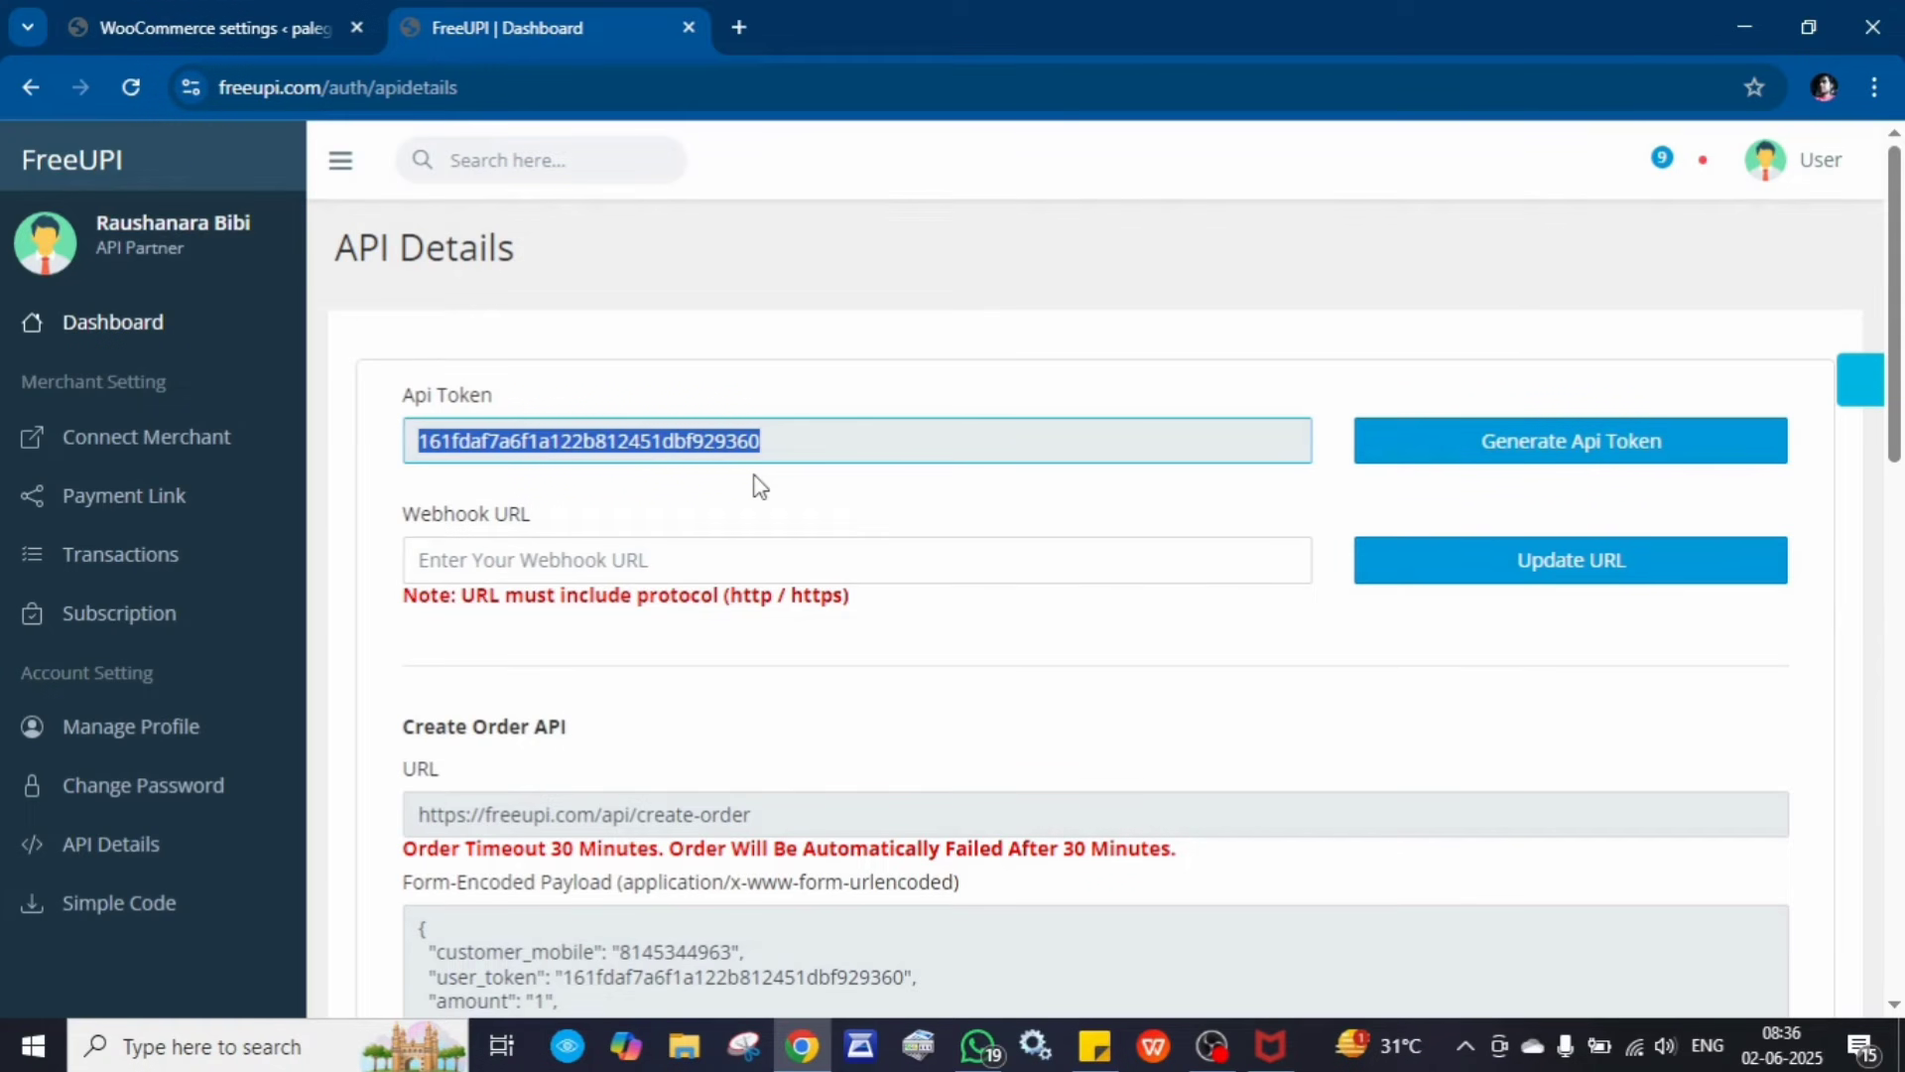
{"action": "left_click", "coordinate": [169, 14]}
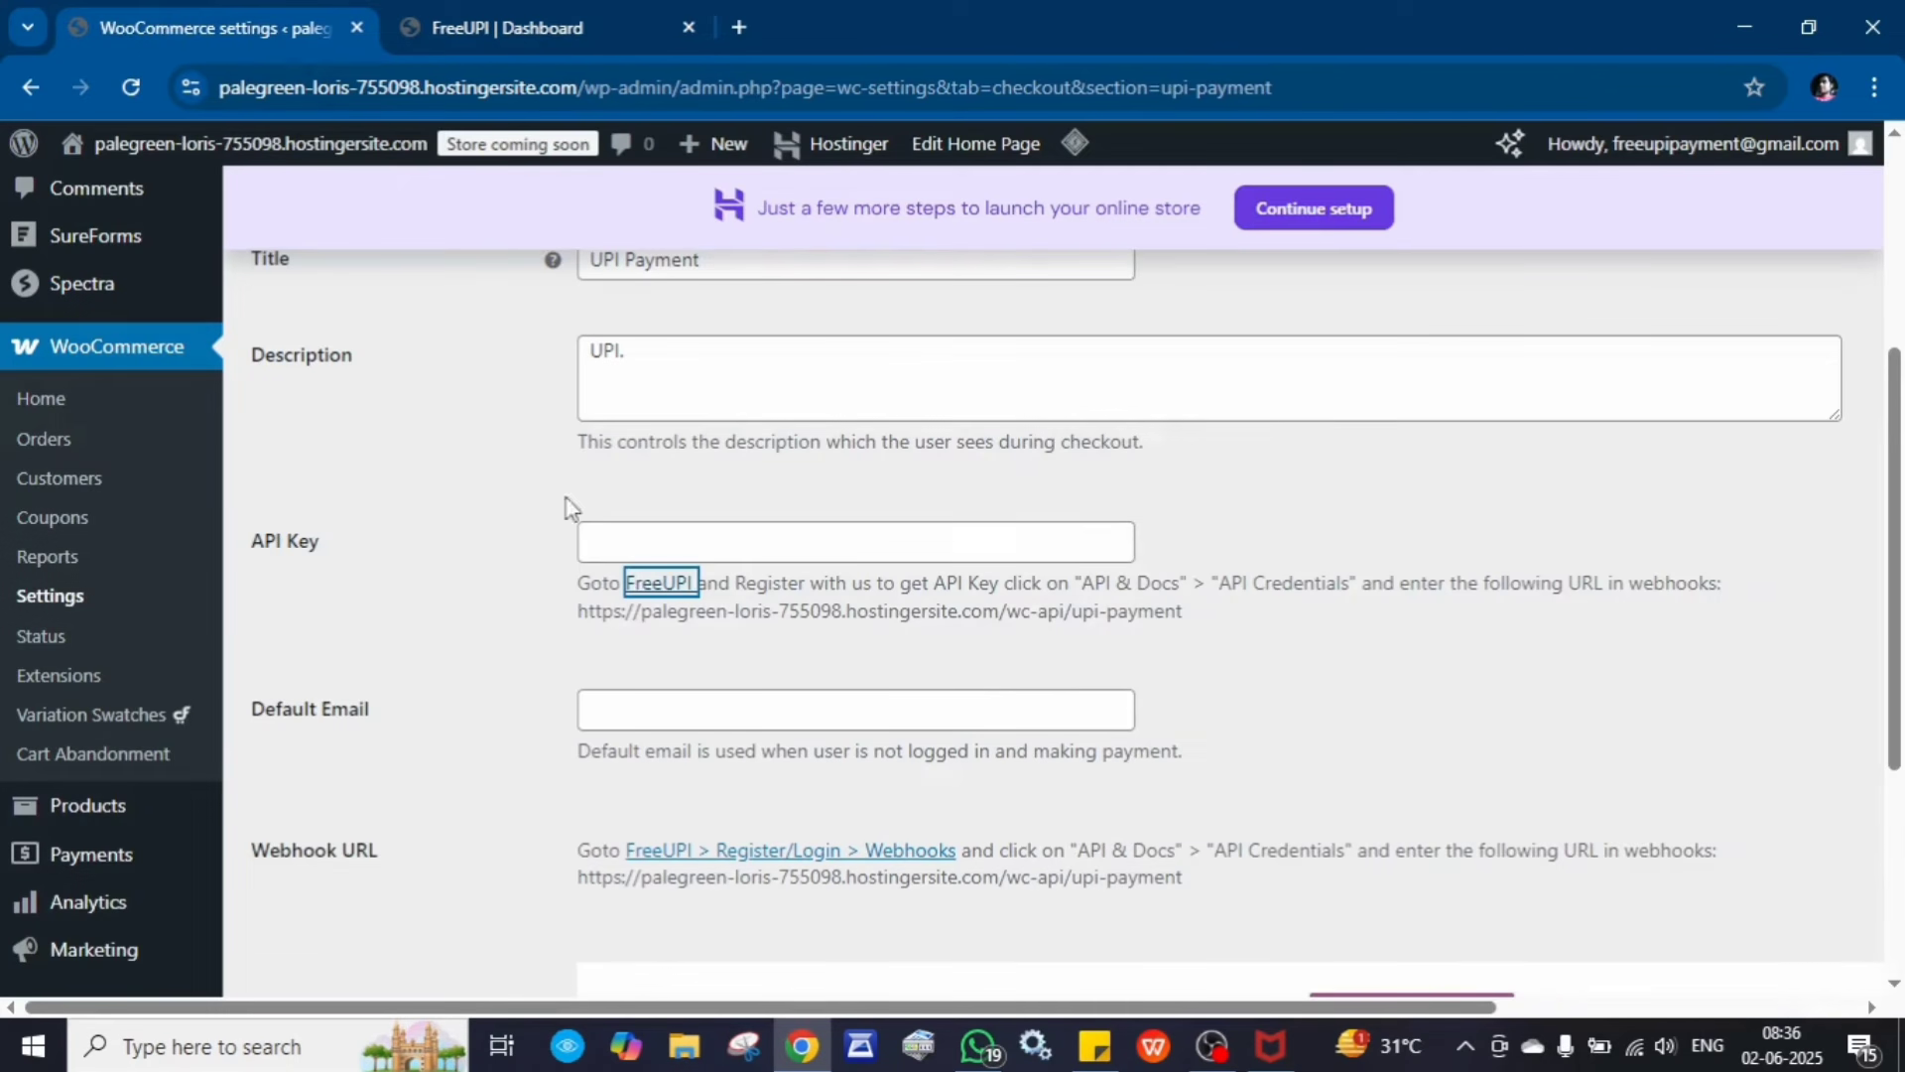
- Paste the FreeUPI token into the UPI gateway's API Key field
{"action": "left_click", "coordinate": [637, 541]}
{"action": "key", "text": "ctrl+v"}
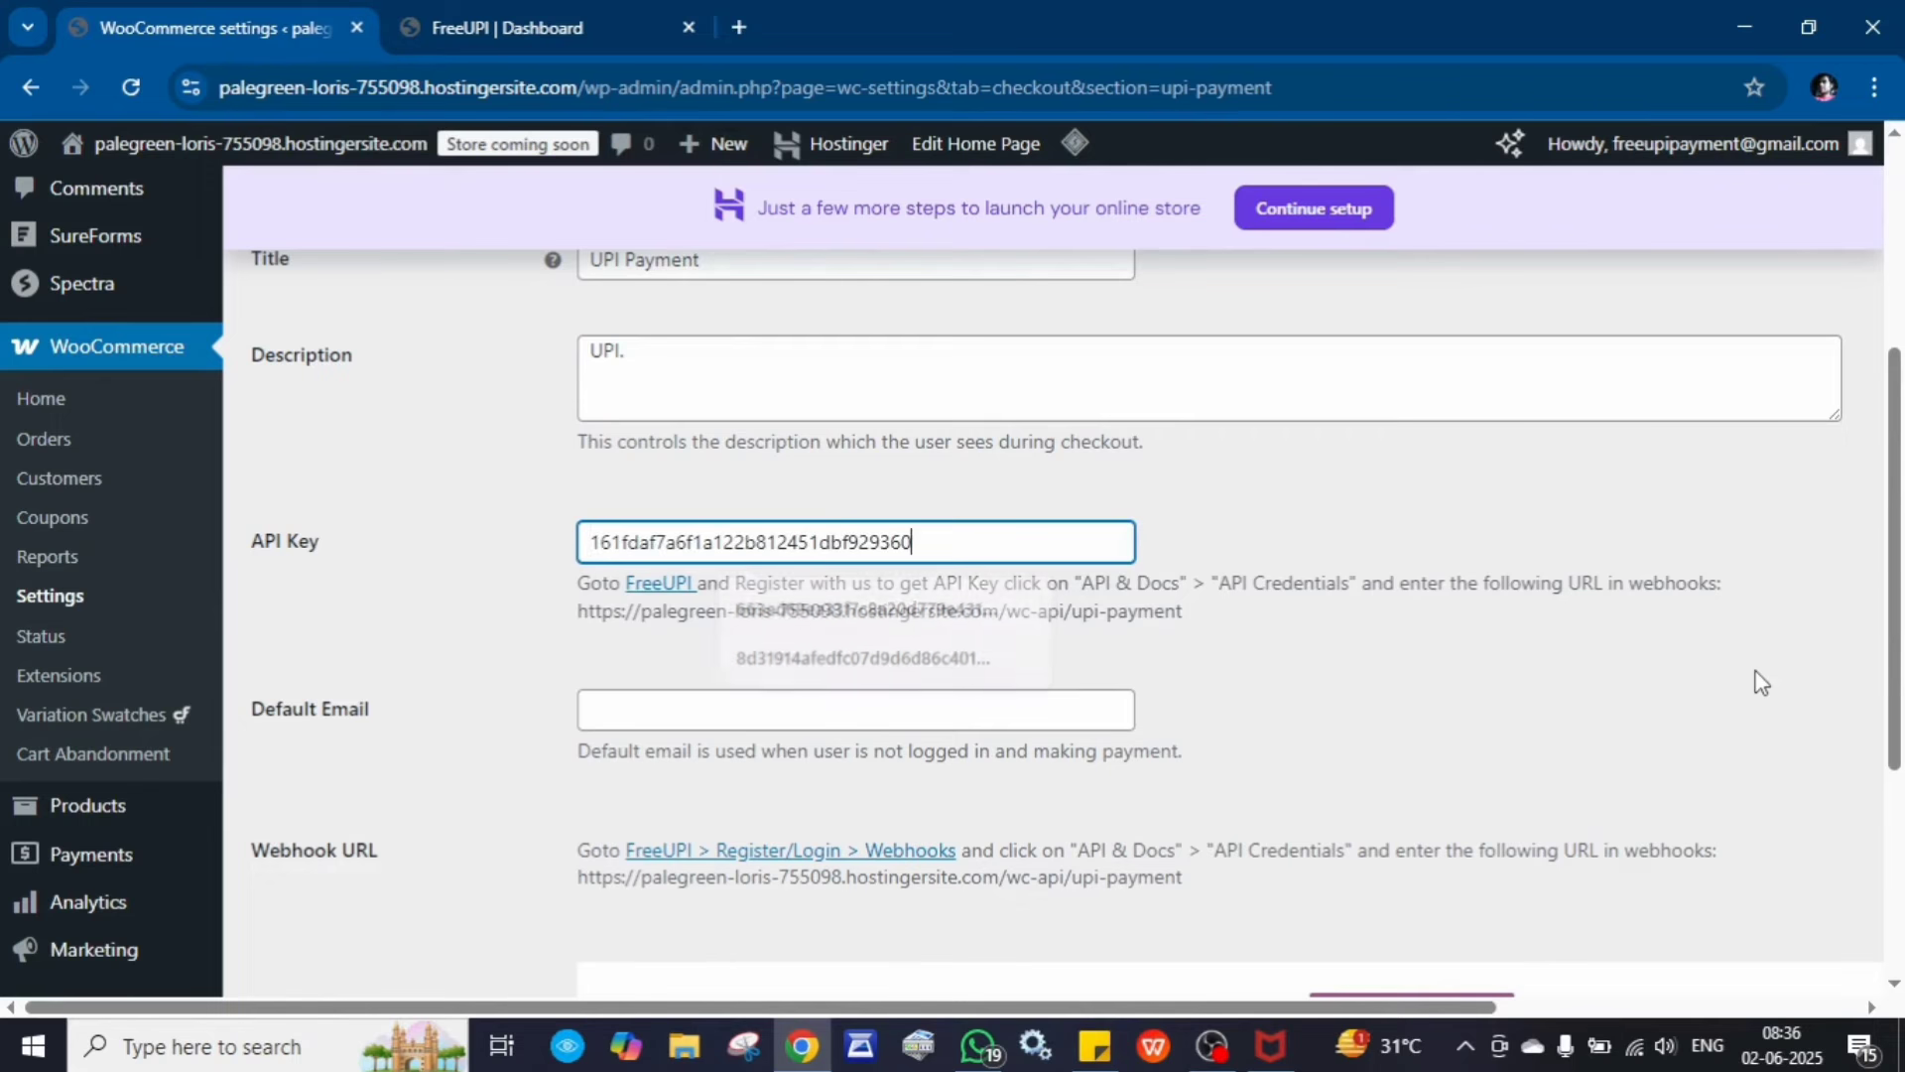
{"action": "left_click", "coordinate": [1410, 503]}
- Register the store's wc-api/upi-payment webhook URL as FreeUPI's Webhook URL
{"action": "scroll", "coordinate": [1390, 506], "scroll_direction": "down", "scroll_amount": 1}
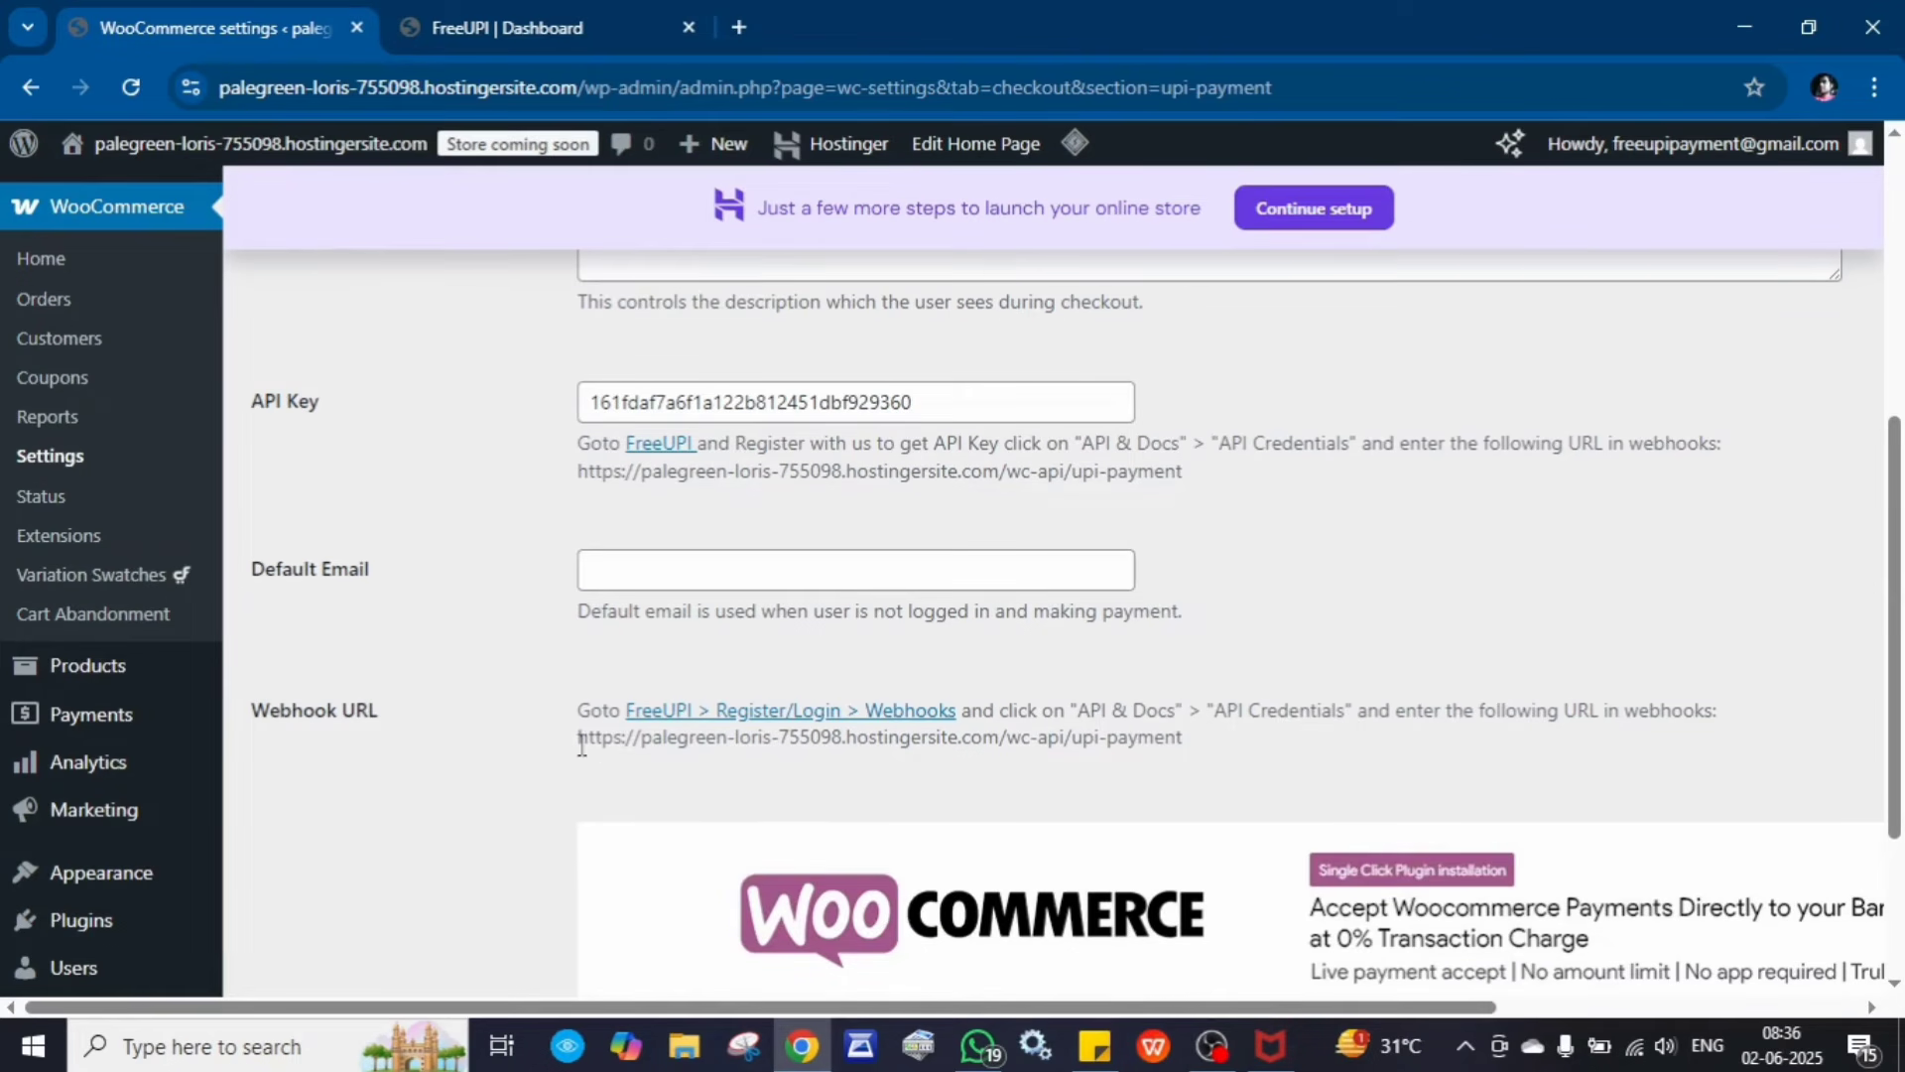
{"action": "left_click_drag", "start_coordinate": [580, 744], "coordinate": [1194, 747]}
{"action": "key", "text": "ctrl+c"}
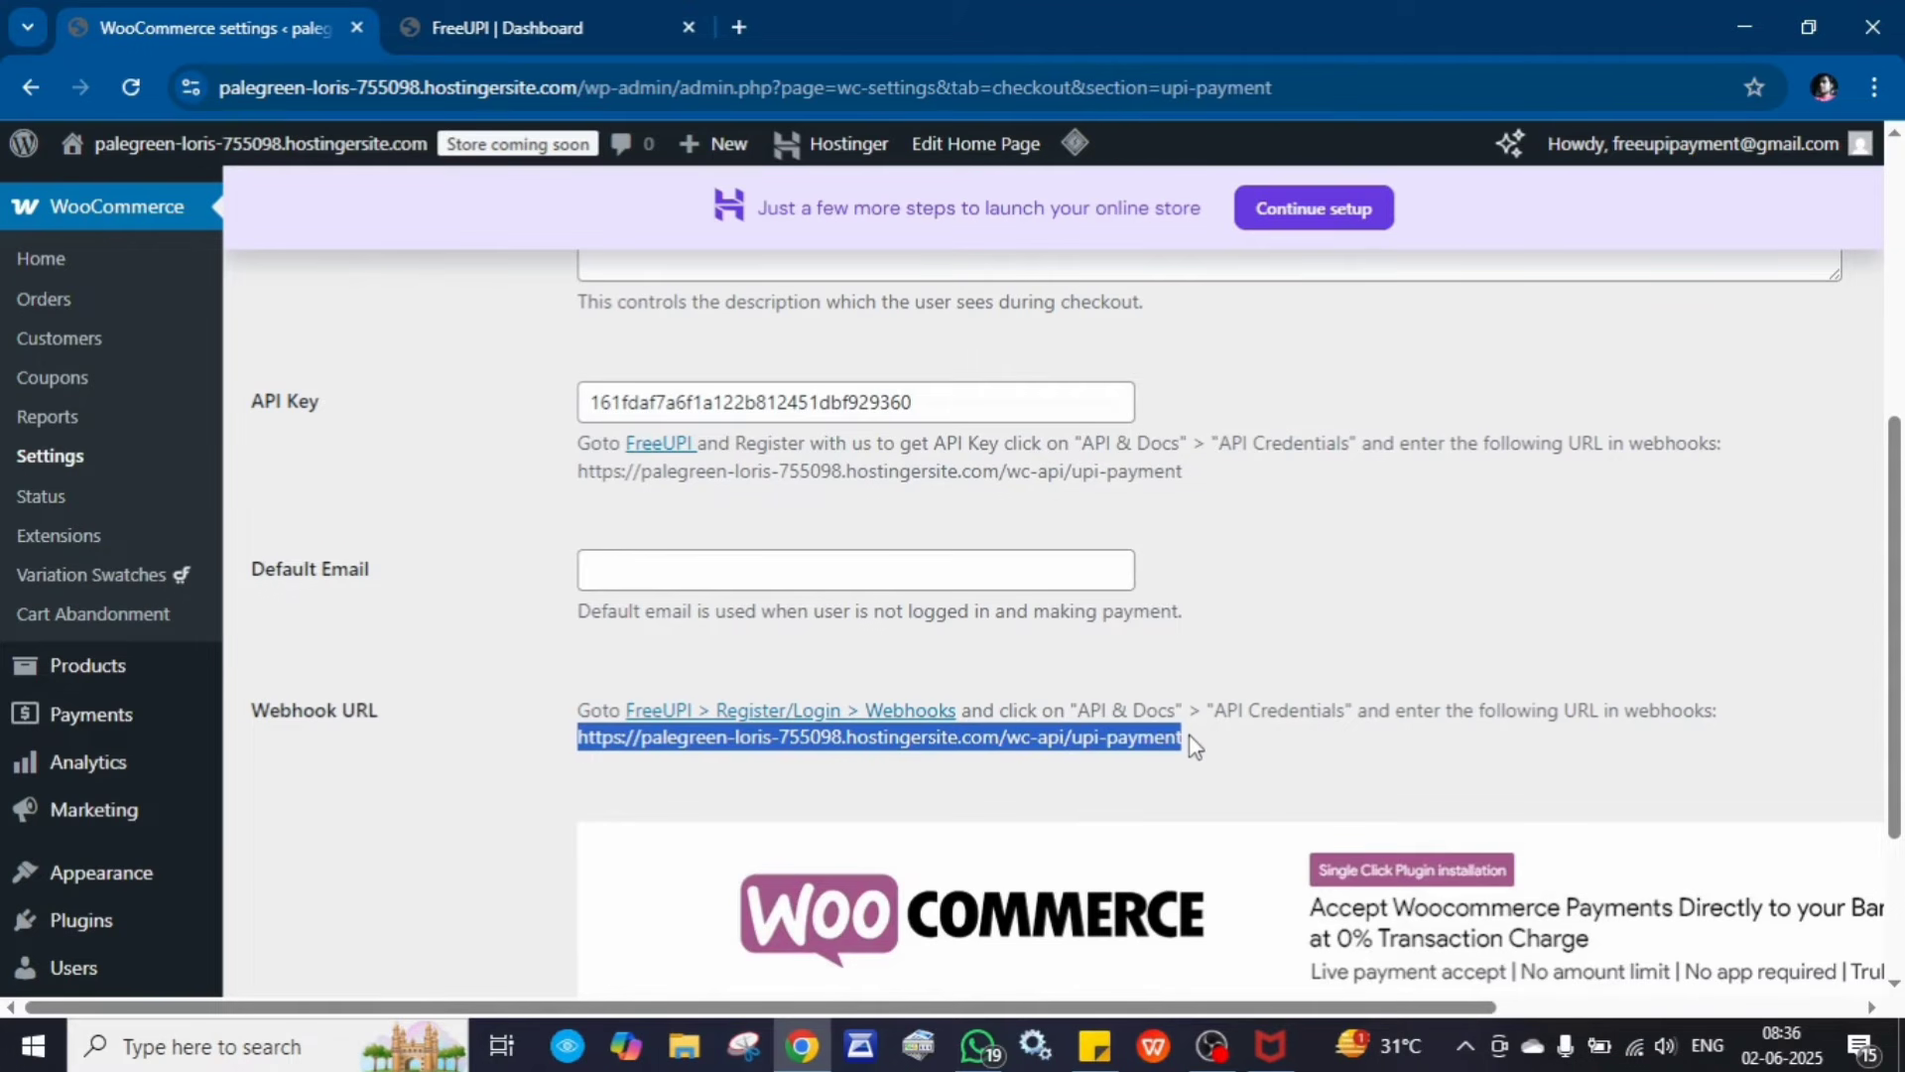
{"action": "left_click", "coordinate": [570, 20]}
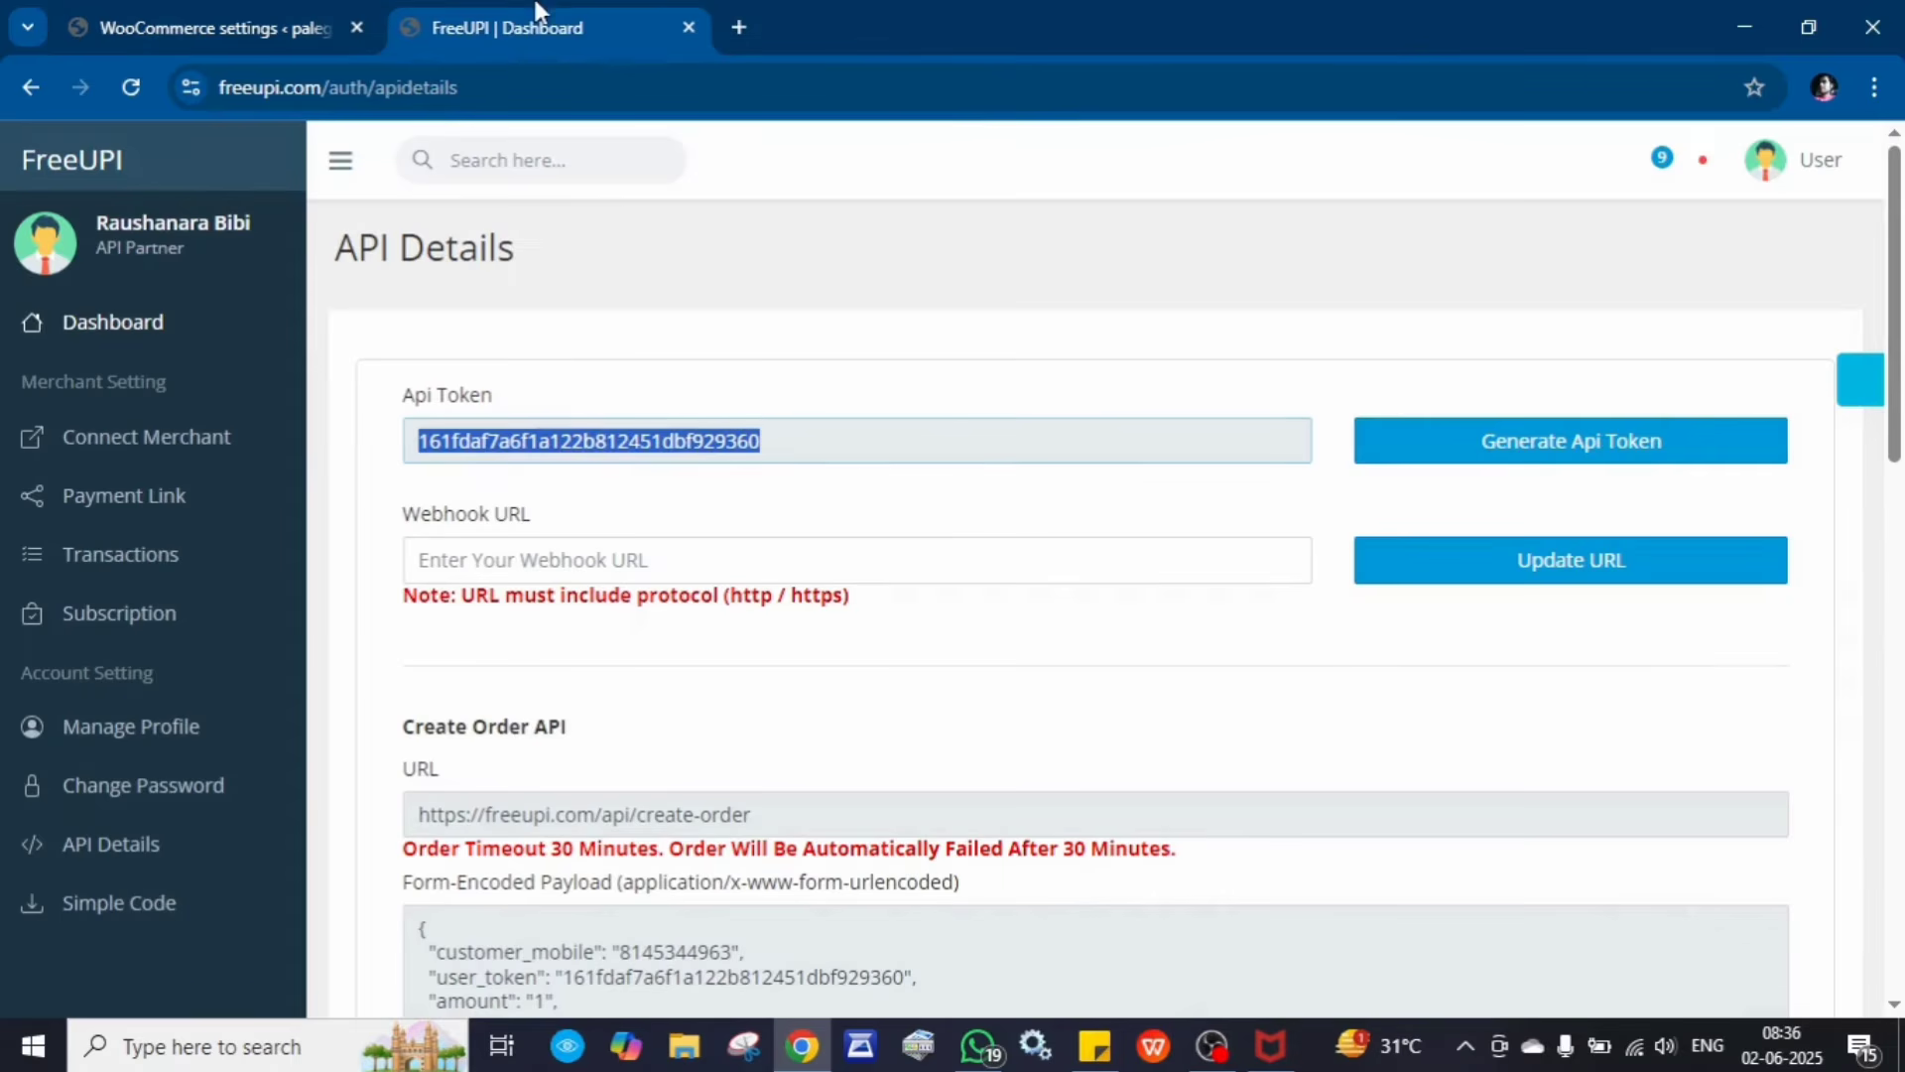
{"action": "left_click", "coordinate": [705, 558]}
{"action": "key", "text": "ctrl+v"}
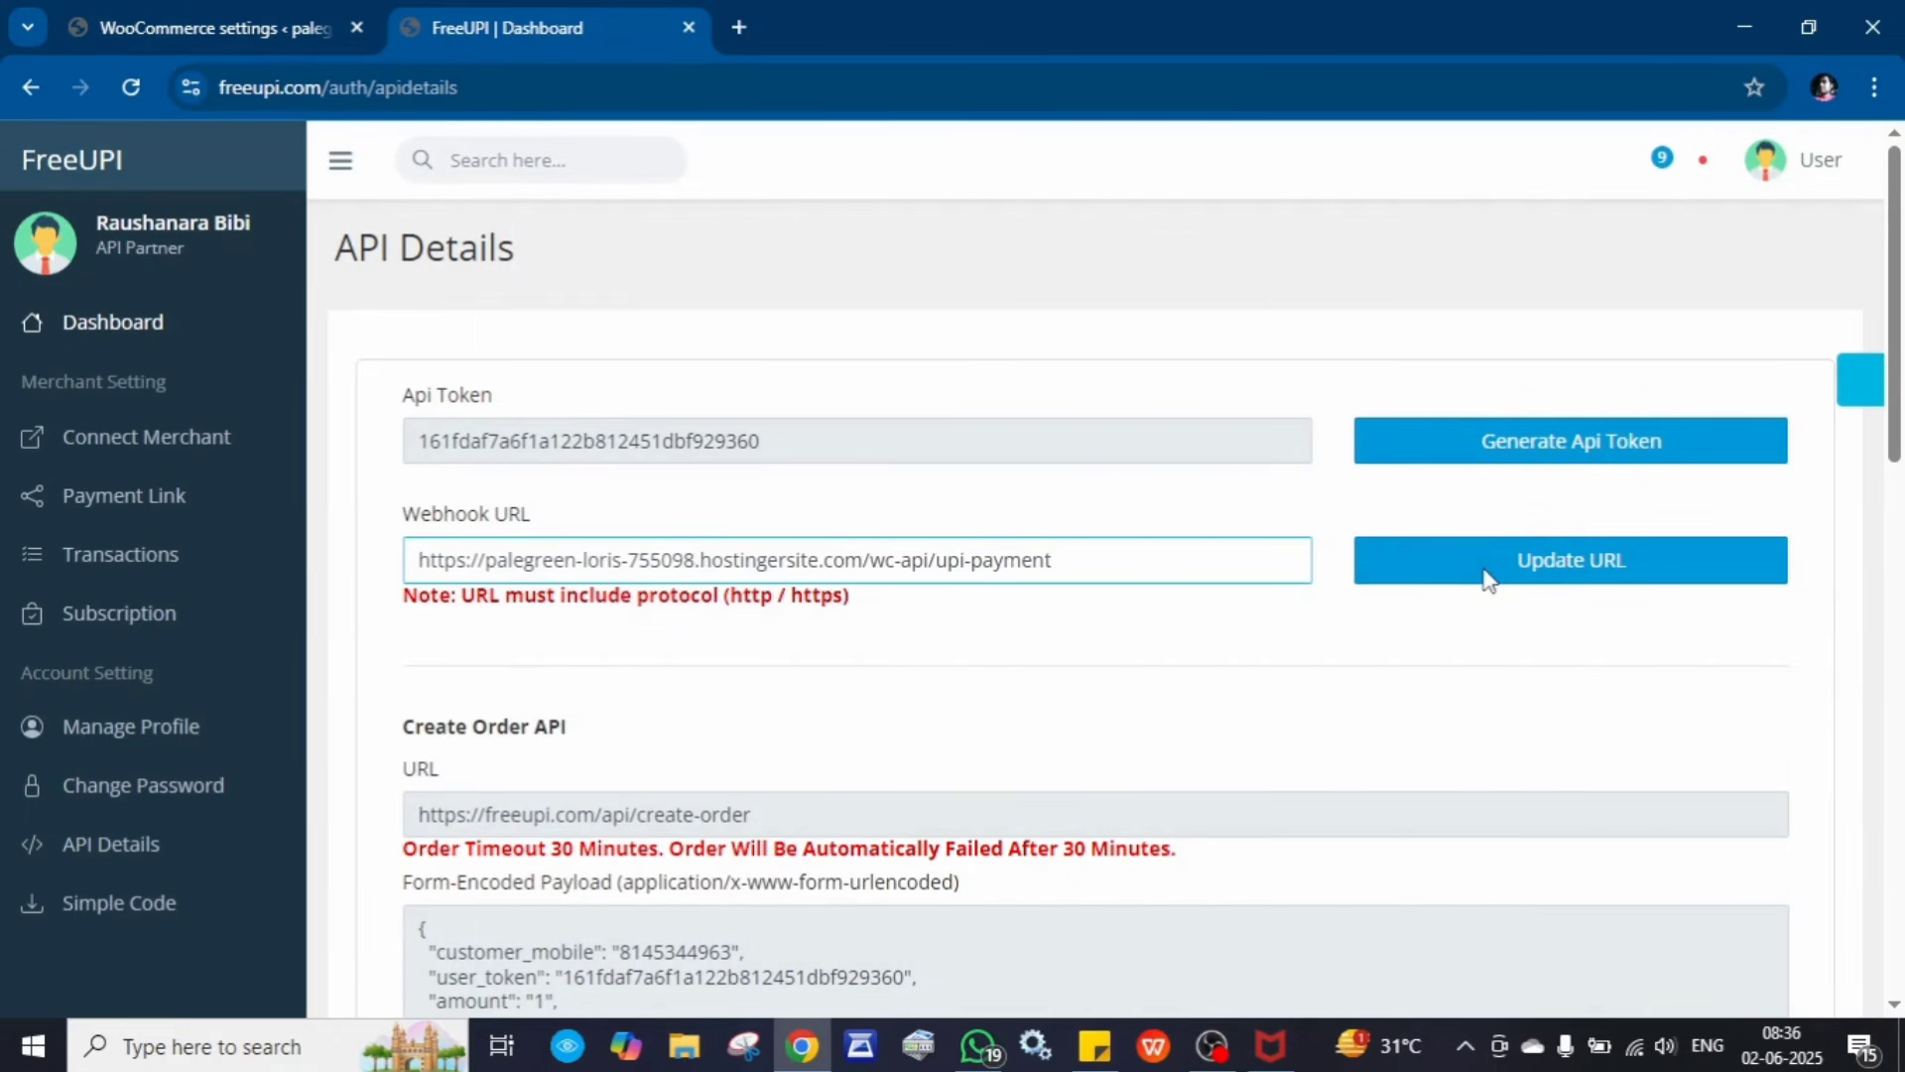
{"action": "left_click", "coordinate": [1486, 576]}
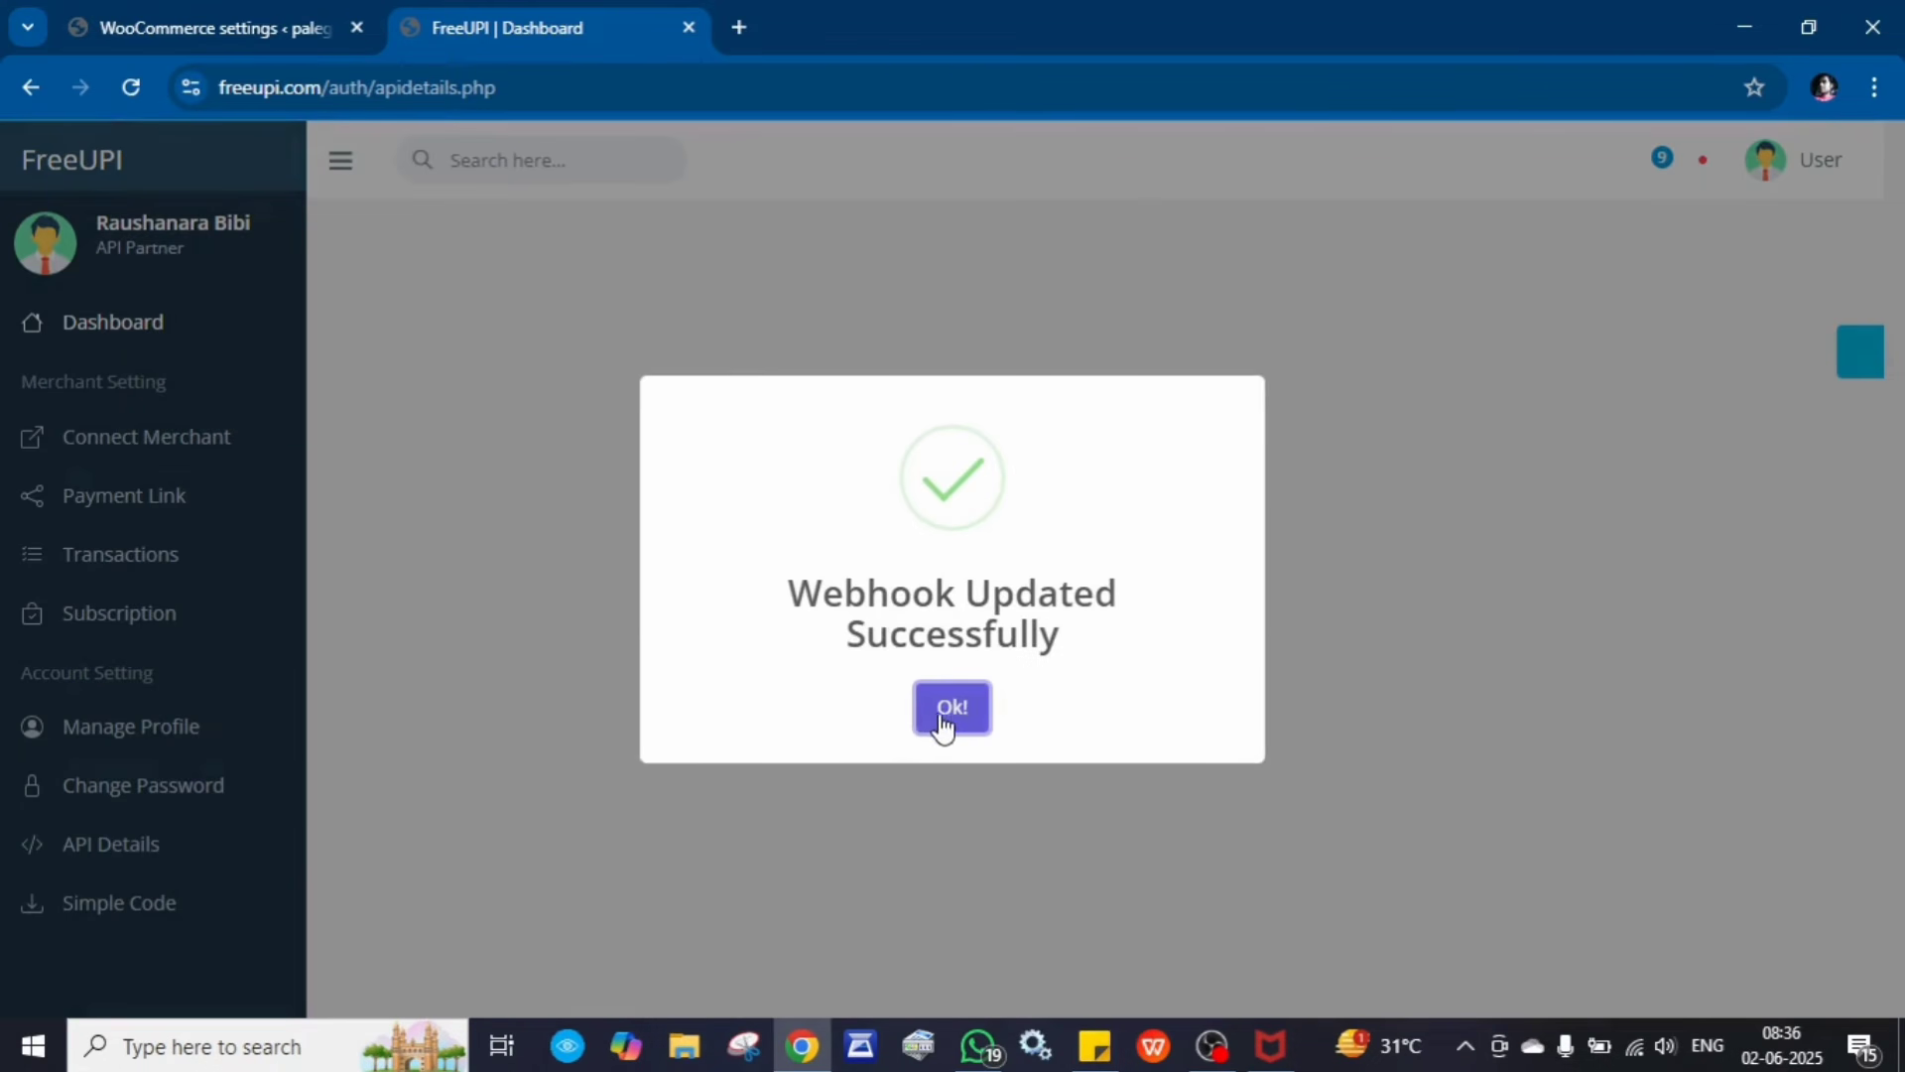
{"action": "left_click", "coordinate": [948, 707]}
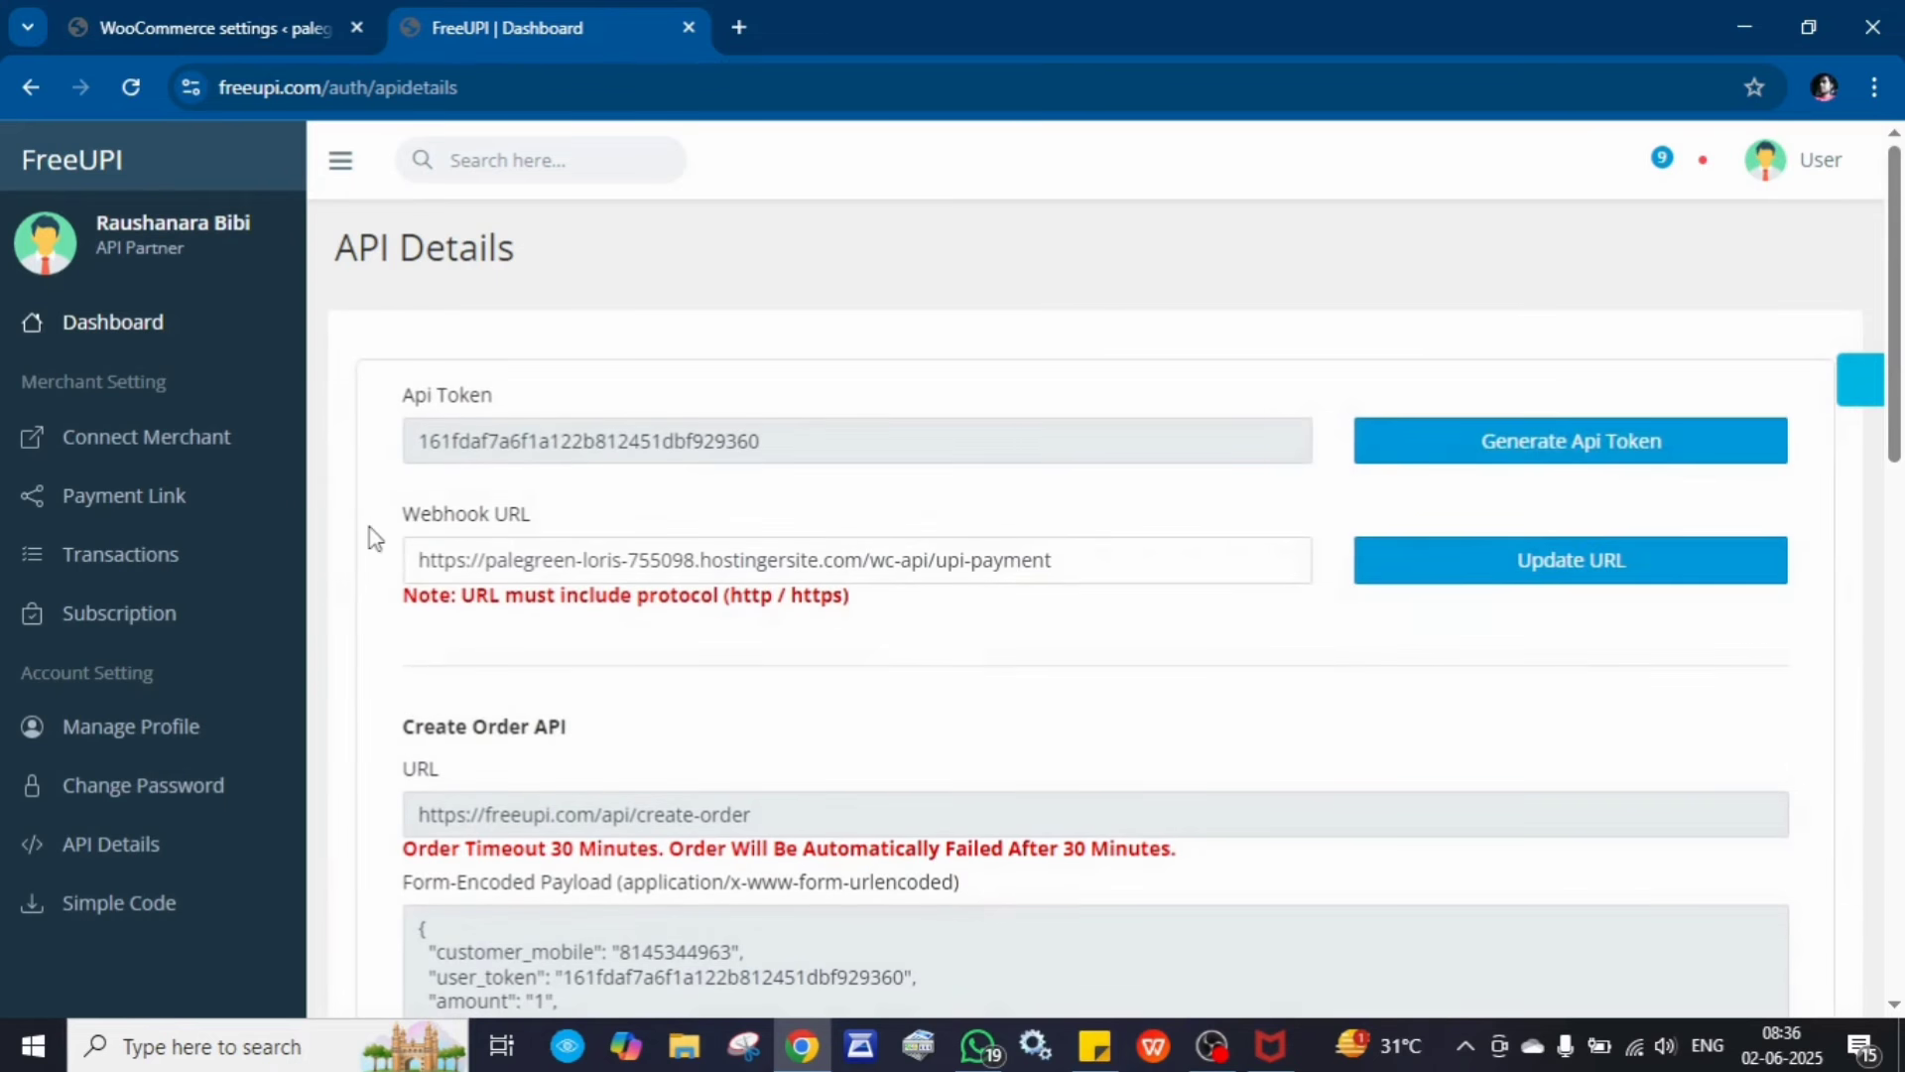
- Save the UPI Gateway settings with the new API Key
{"action": "left_click", "coordinate": [235, 38]}
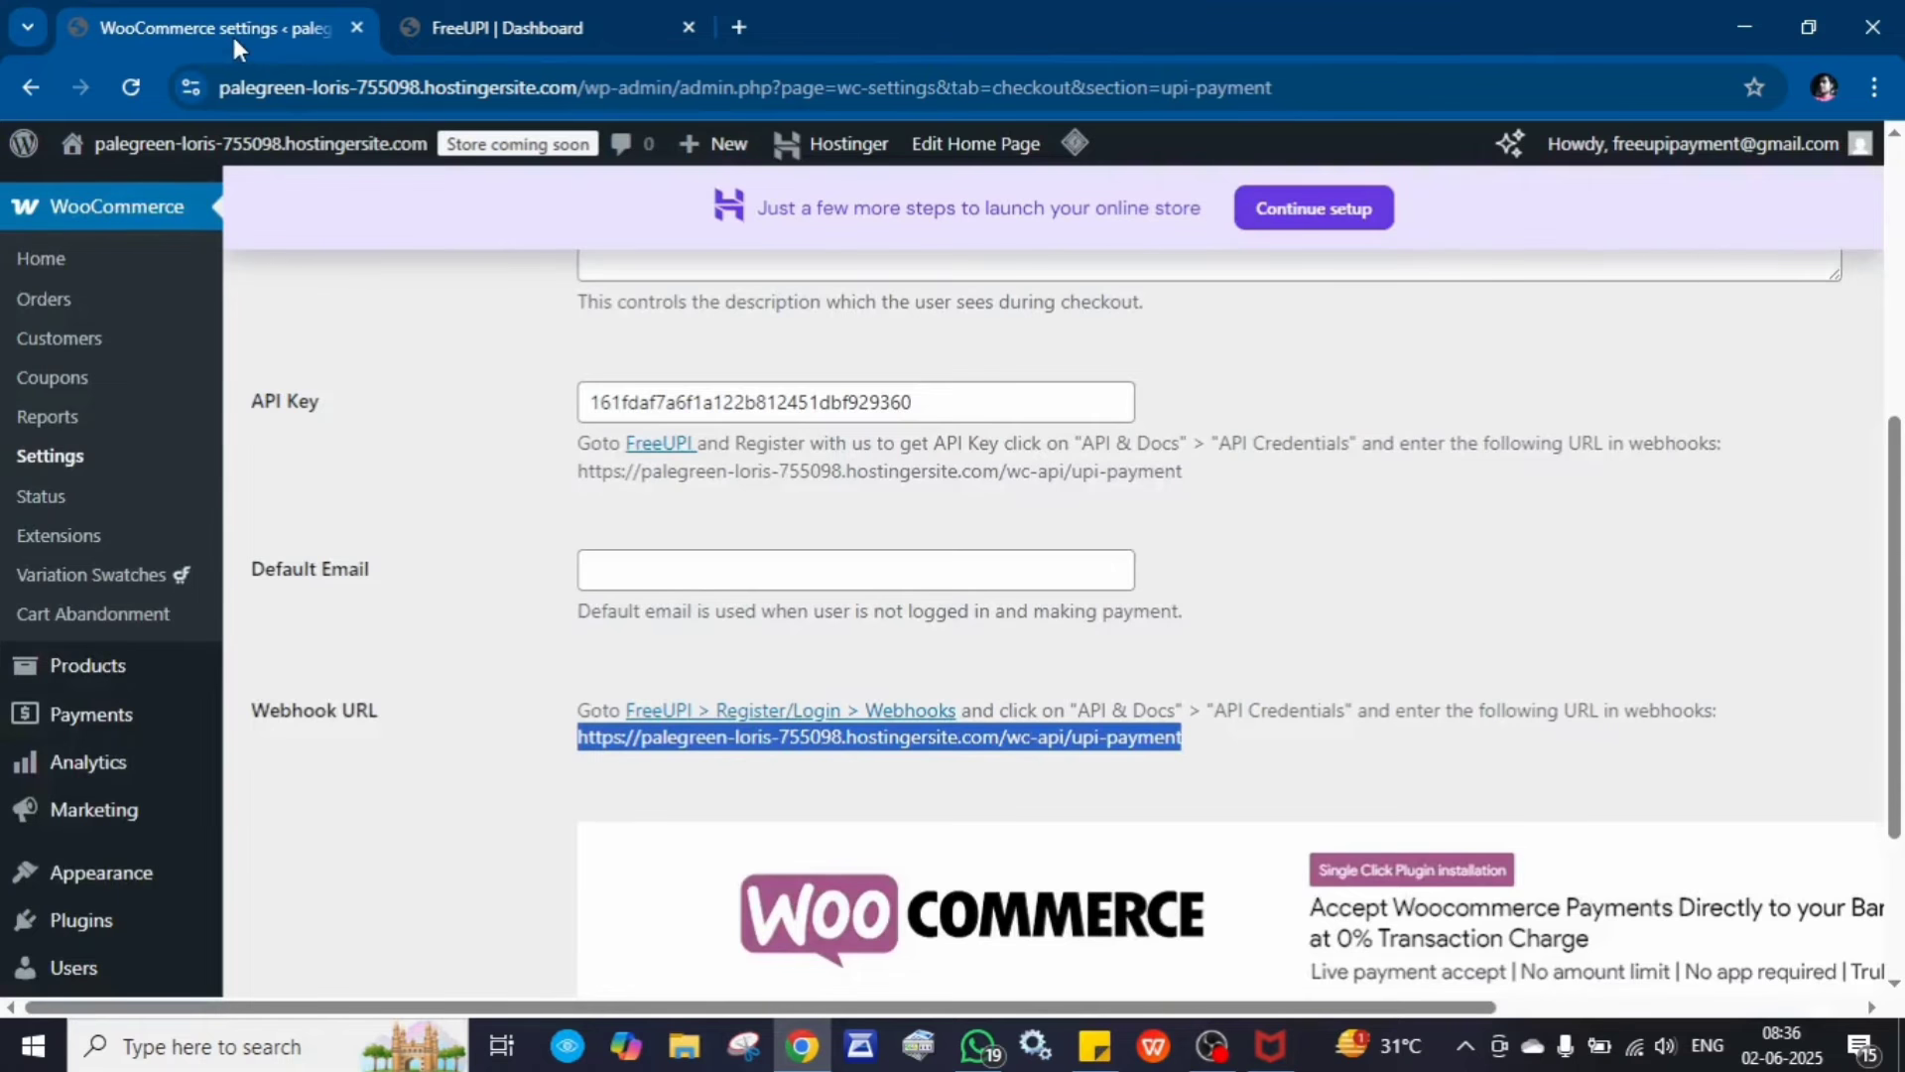
{"action": "scroll", "coordinate": [432, 609], "scroll_direction": "down", "scroll_amount": 3}
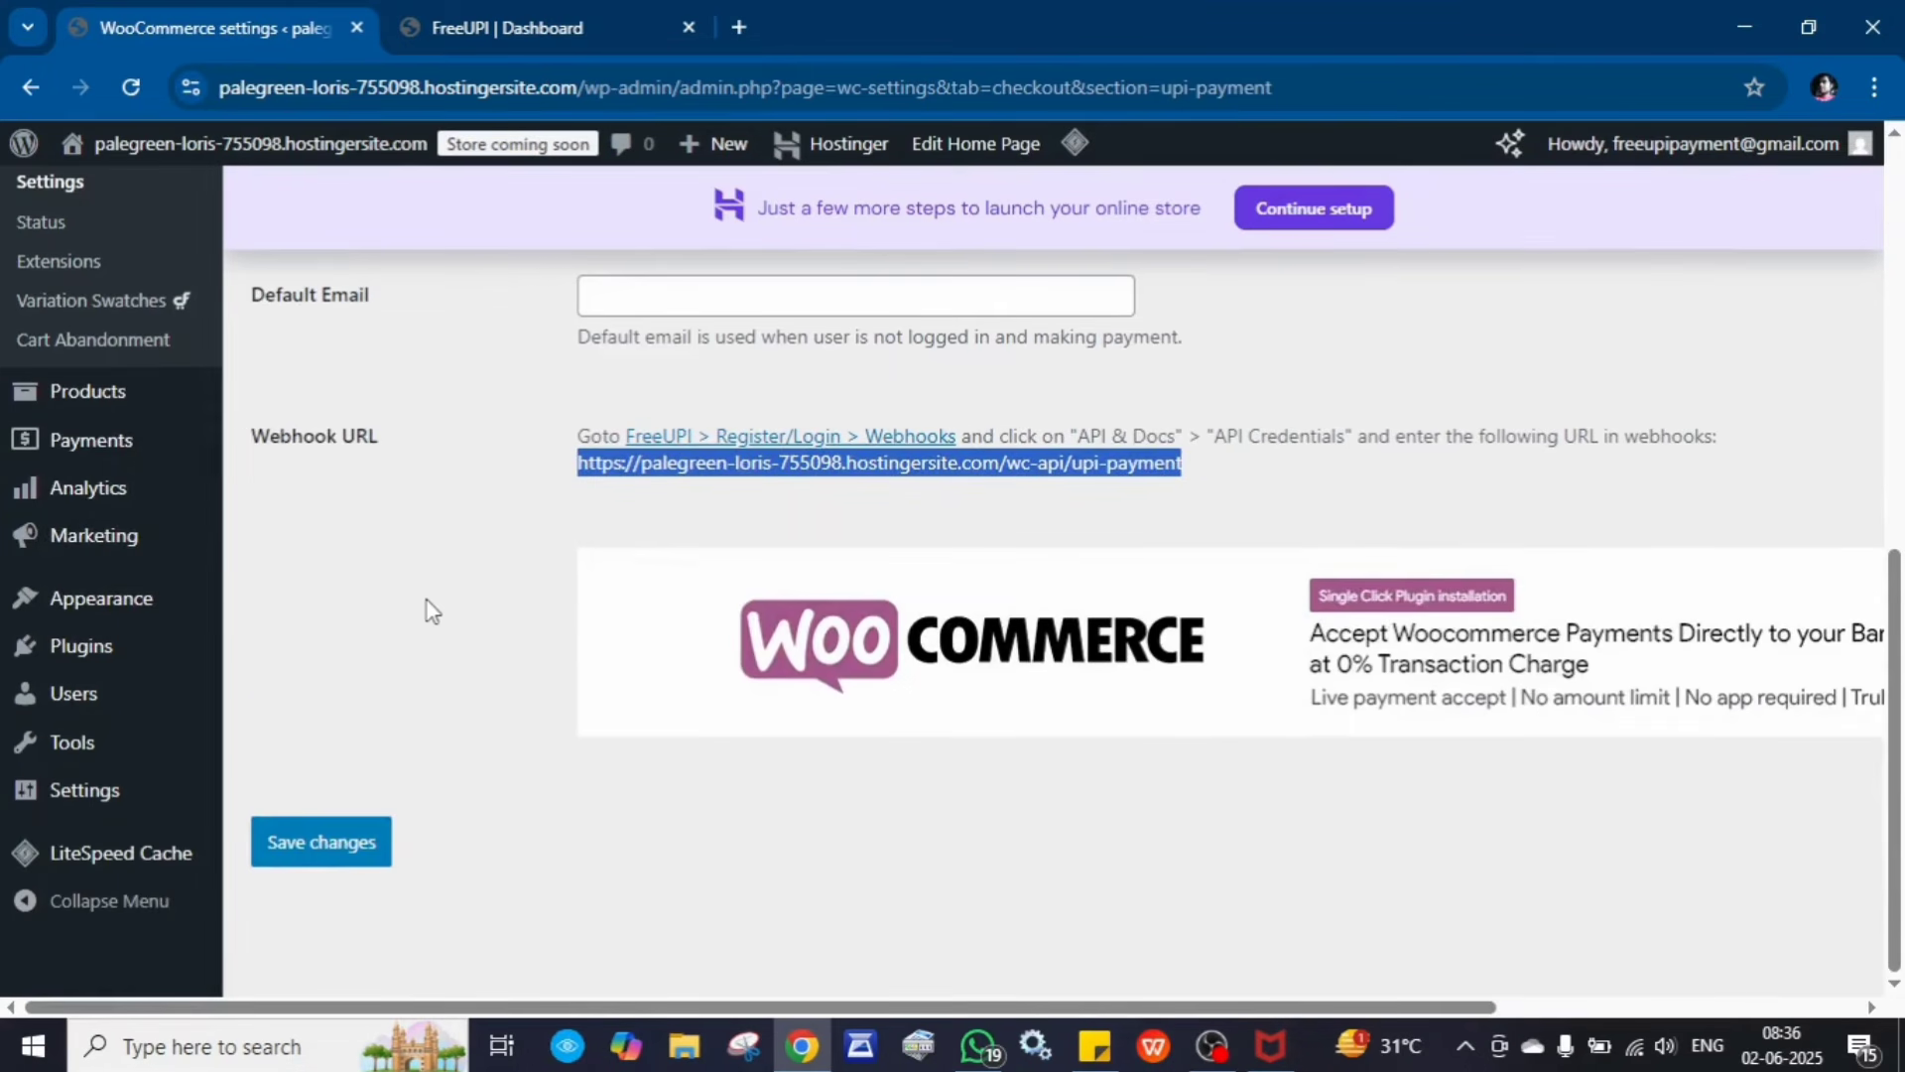
{"action": "left_click", "coordinate": [348, 848]}
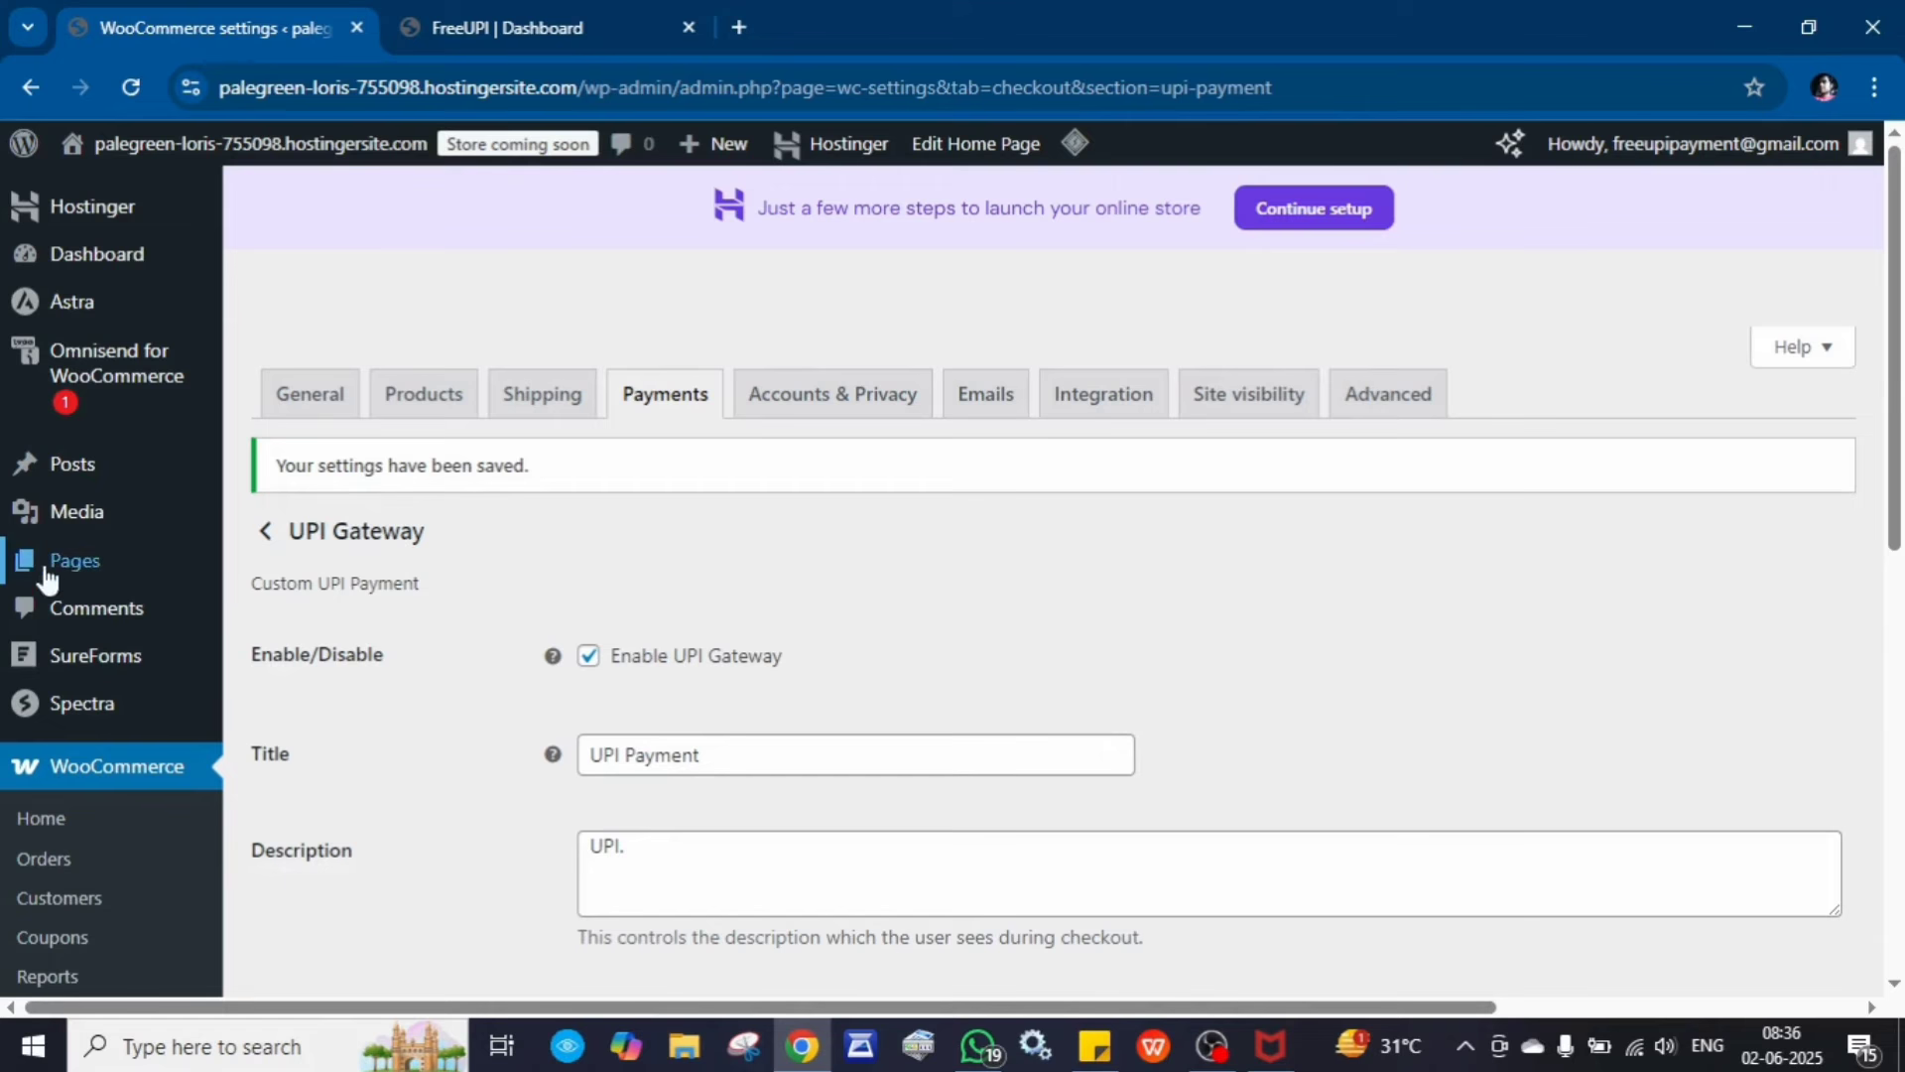
- Browse All Products to see the 15 items priced in dollars
{"action": "scroll", "coordinate": [109, 416], "scroll_direction": "down", "scroll_amount": 4}
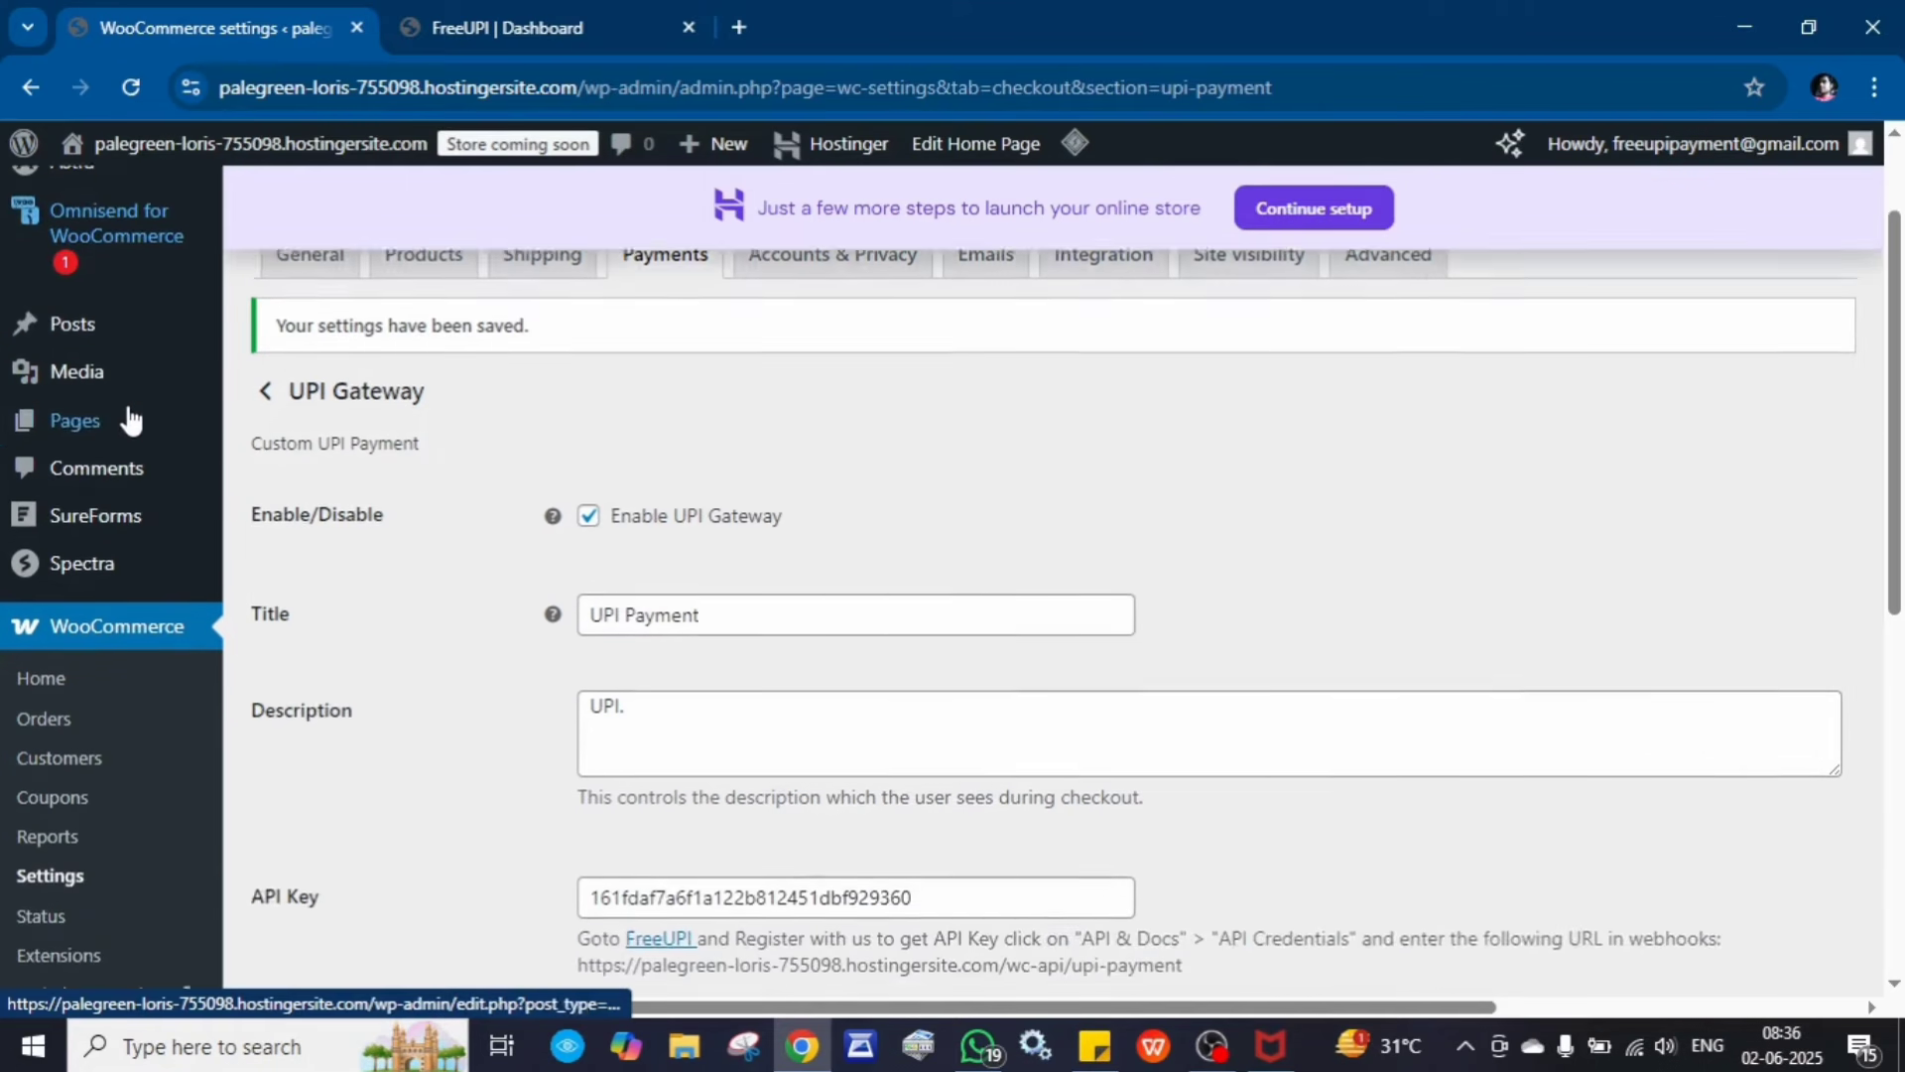
{"action": "mouse_move", "coordinate": [109, 809]}
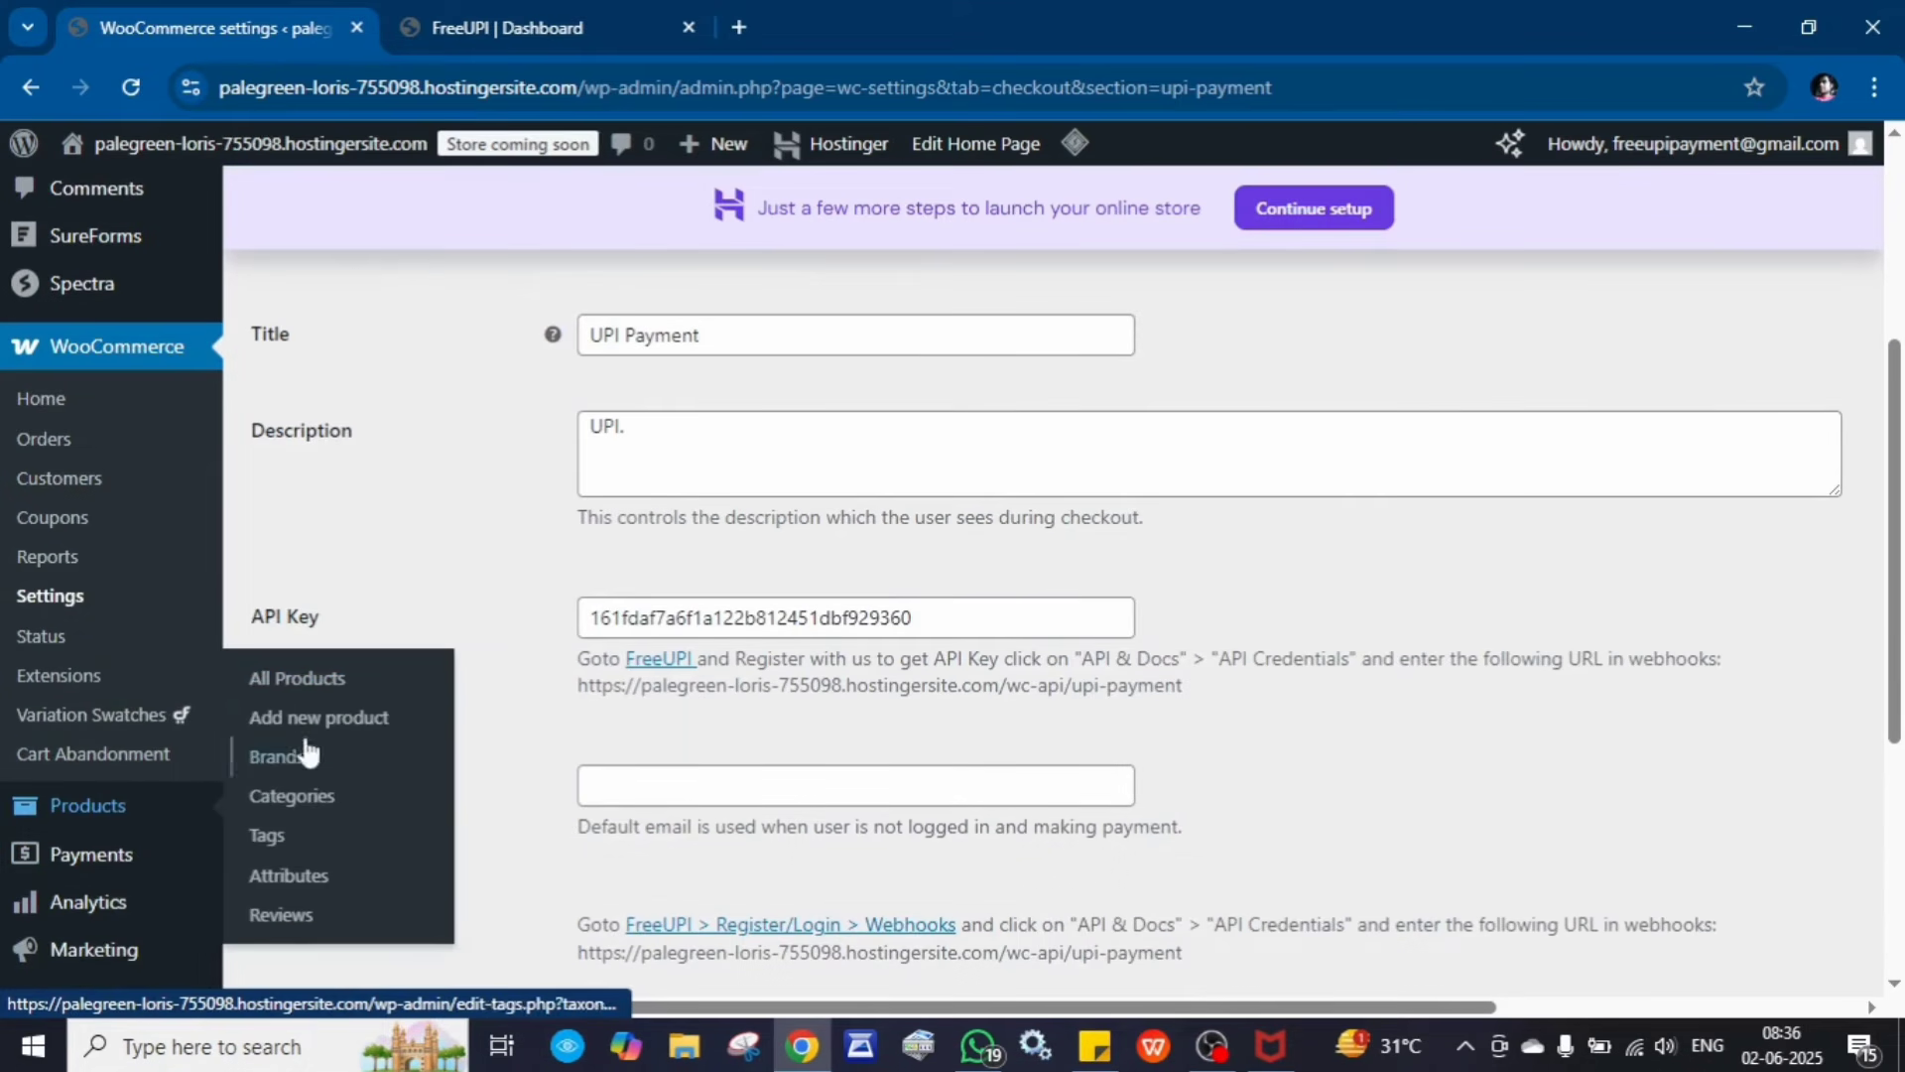
{"action": "left_click", "coordinate": [289, 678]}
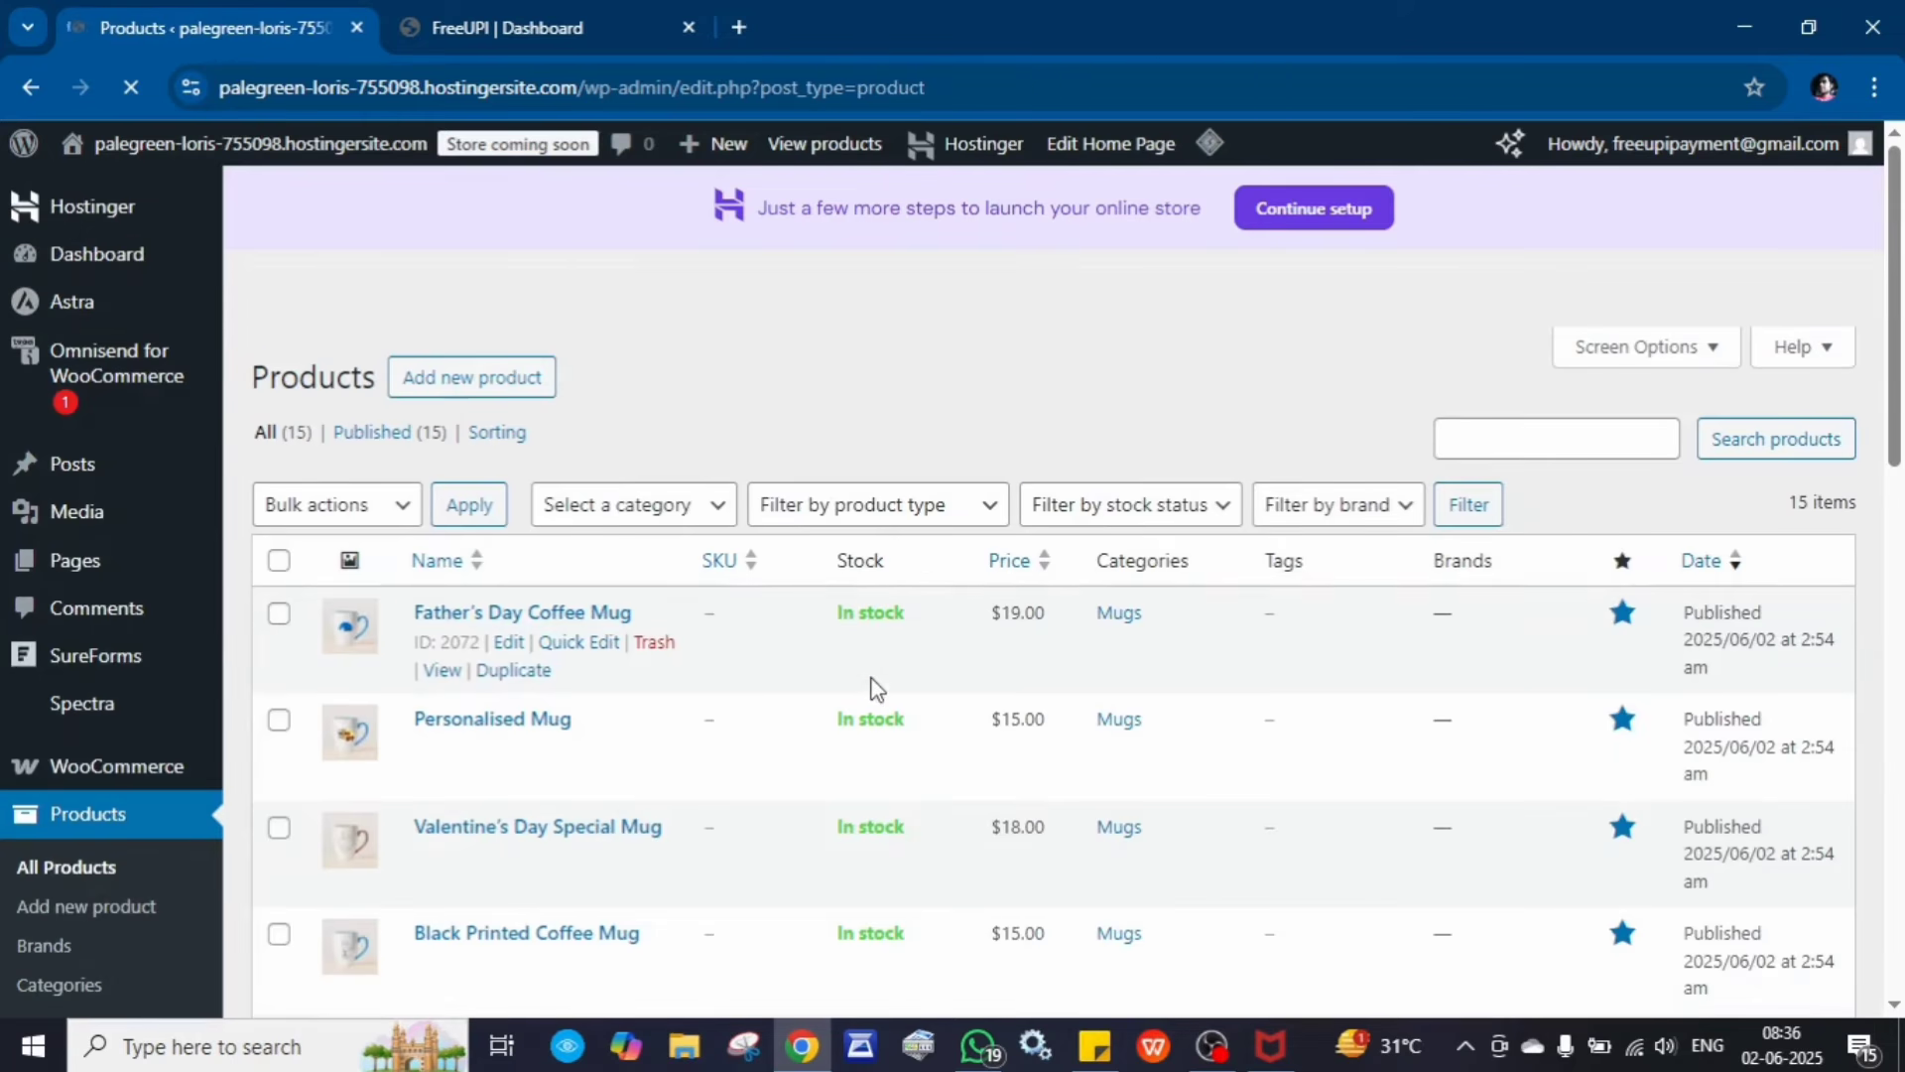
{"action": "scroll", "coordinate": [670, 467], "scroll_direction": "down", "scroll_amount": 3}
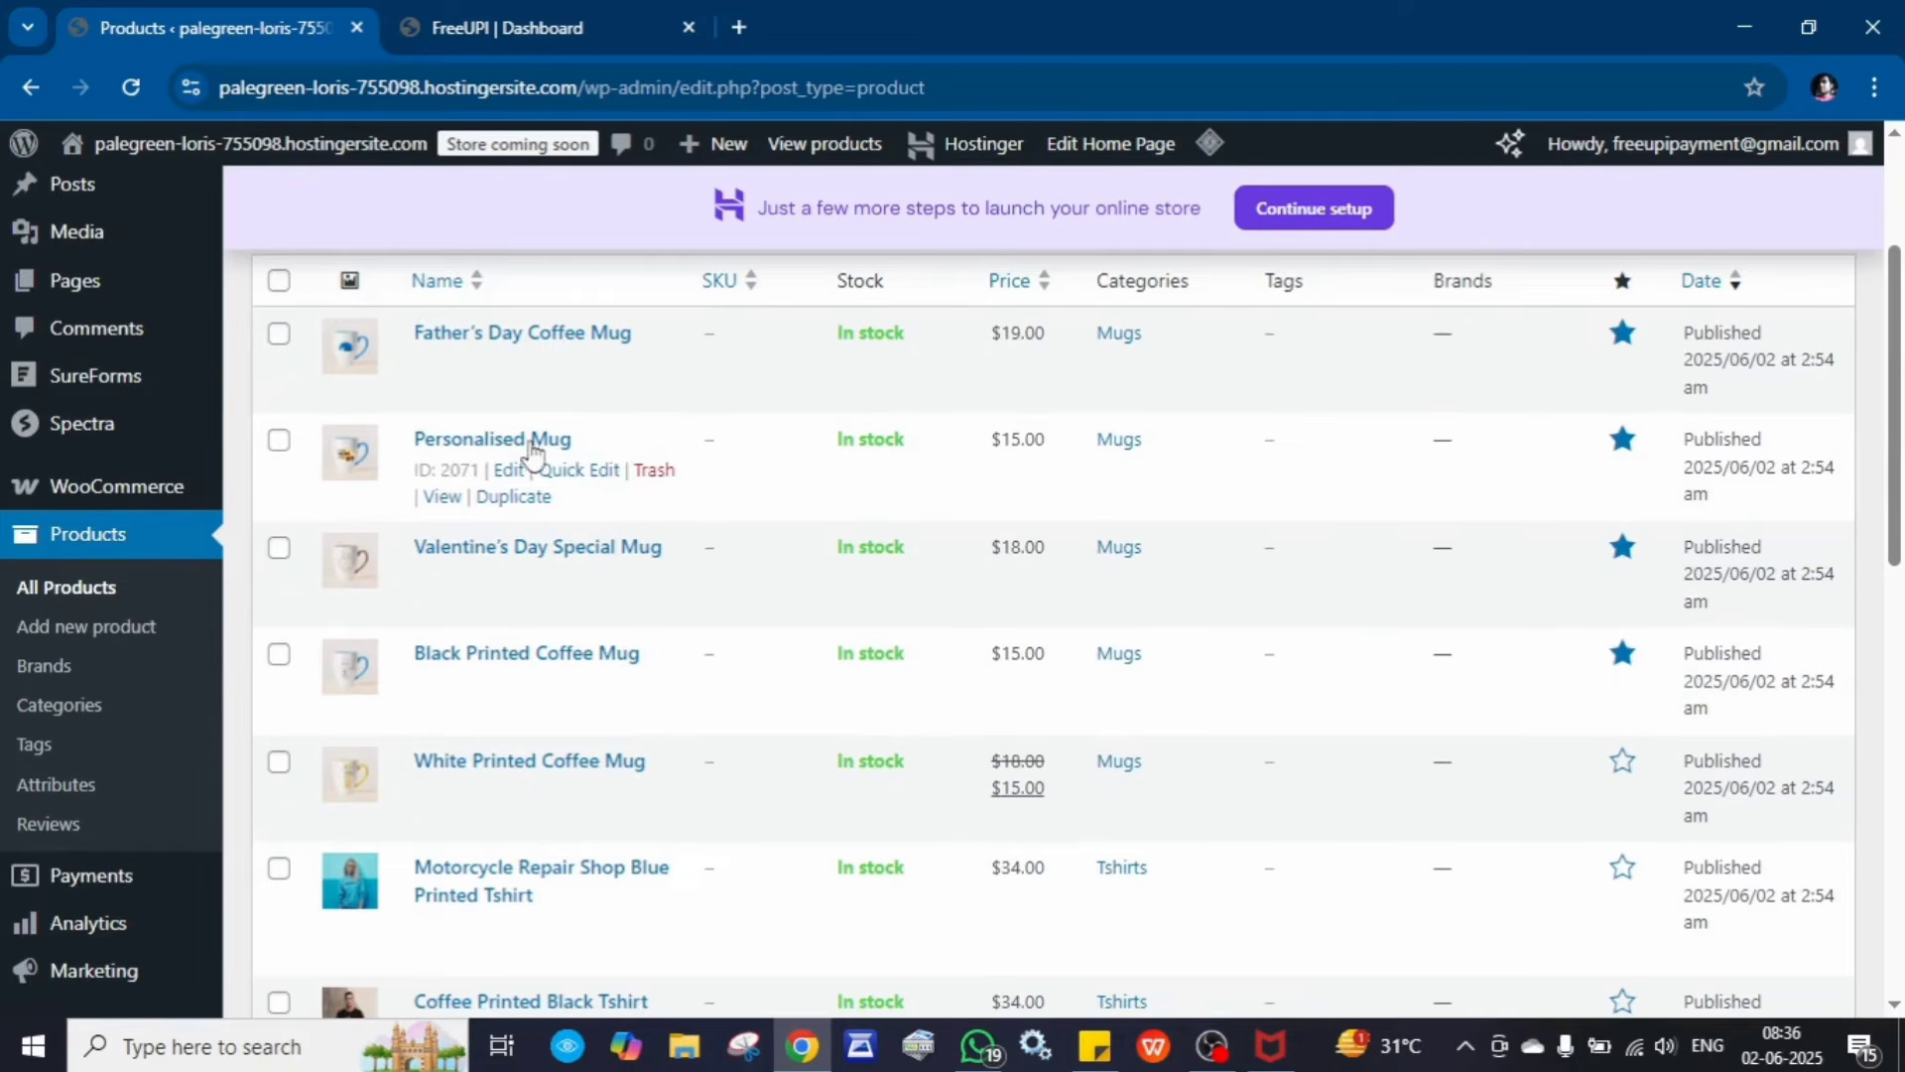
- Set the store's Country / State to India — Delhi in WooCommerce general settings
{"action": "mouse_move", "coordinate": [89, 486]}
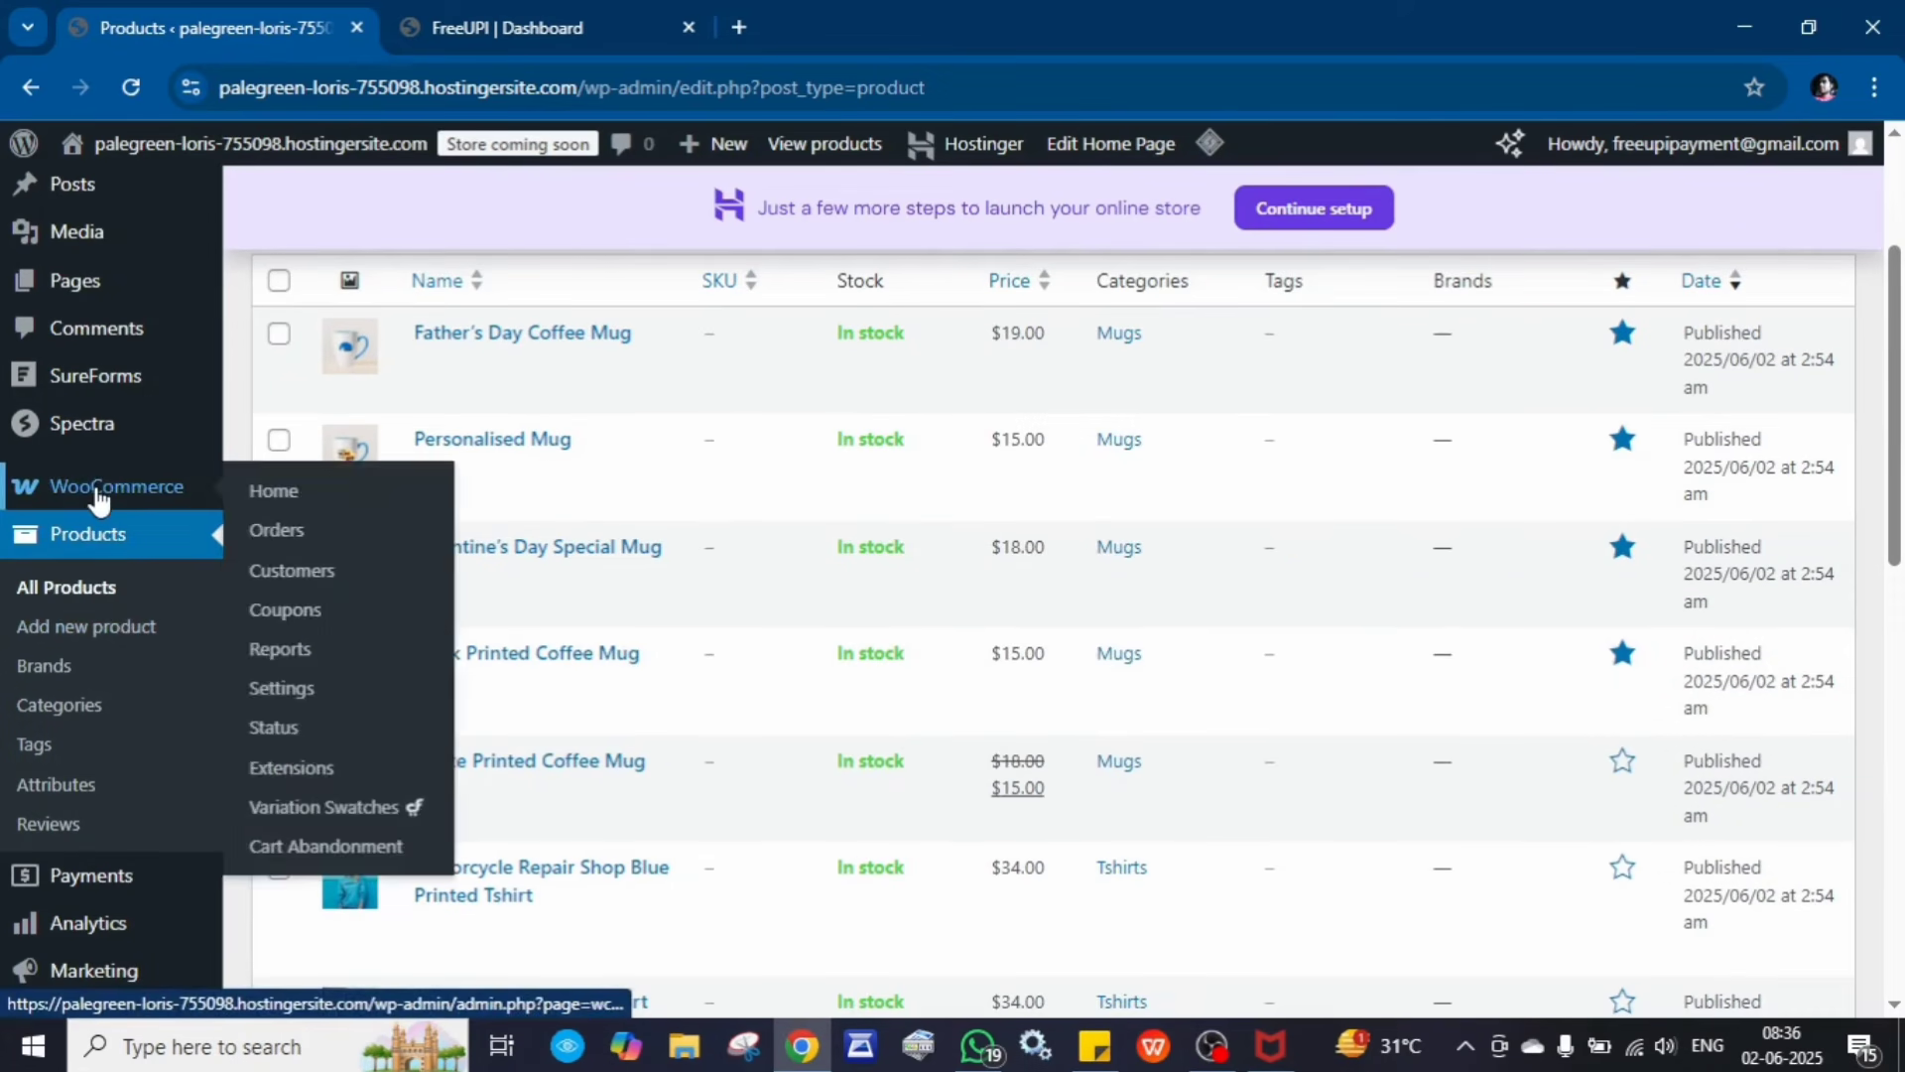
{"action": "left_click", "coordinate": [314, 702]}
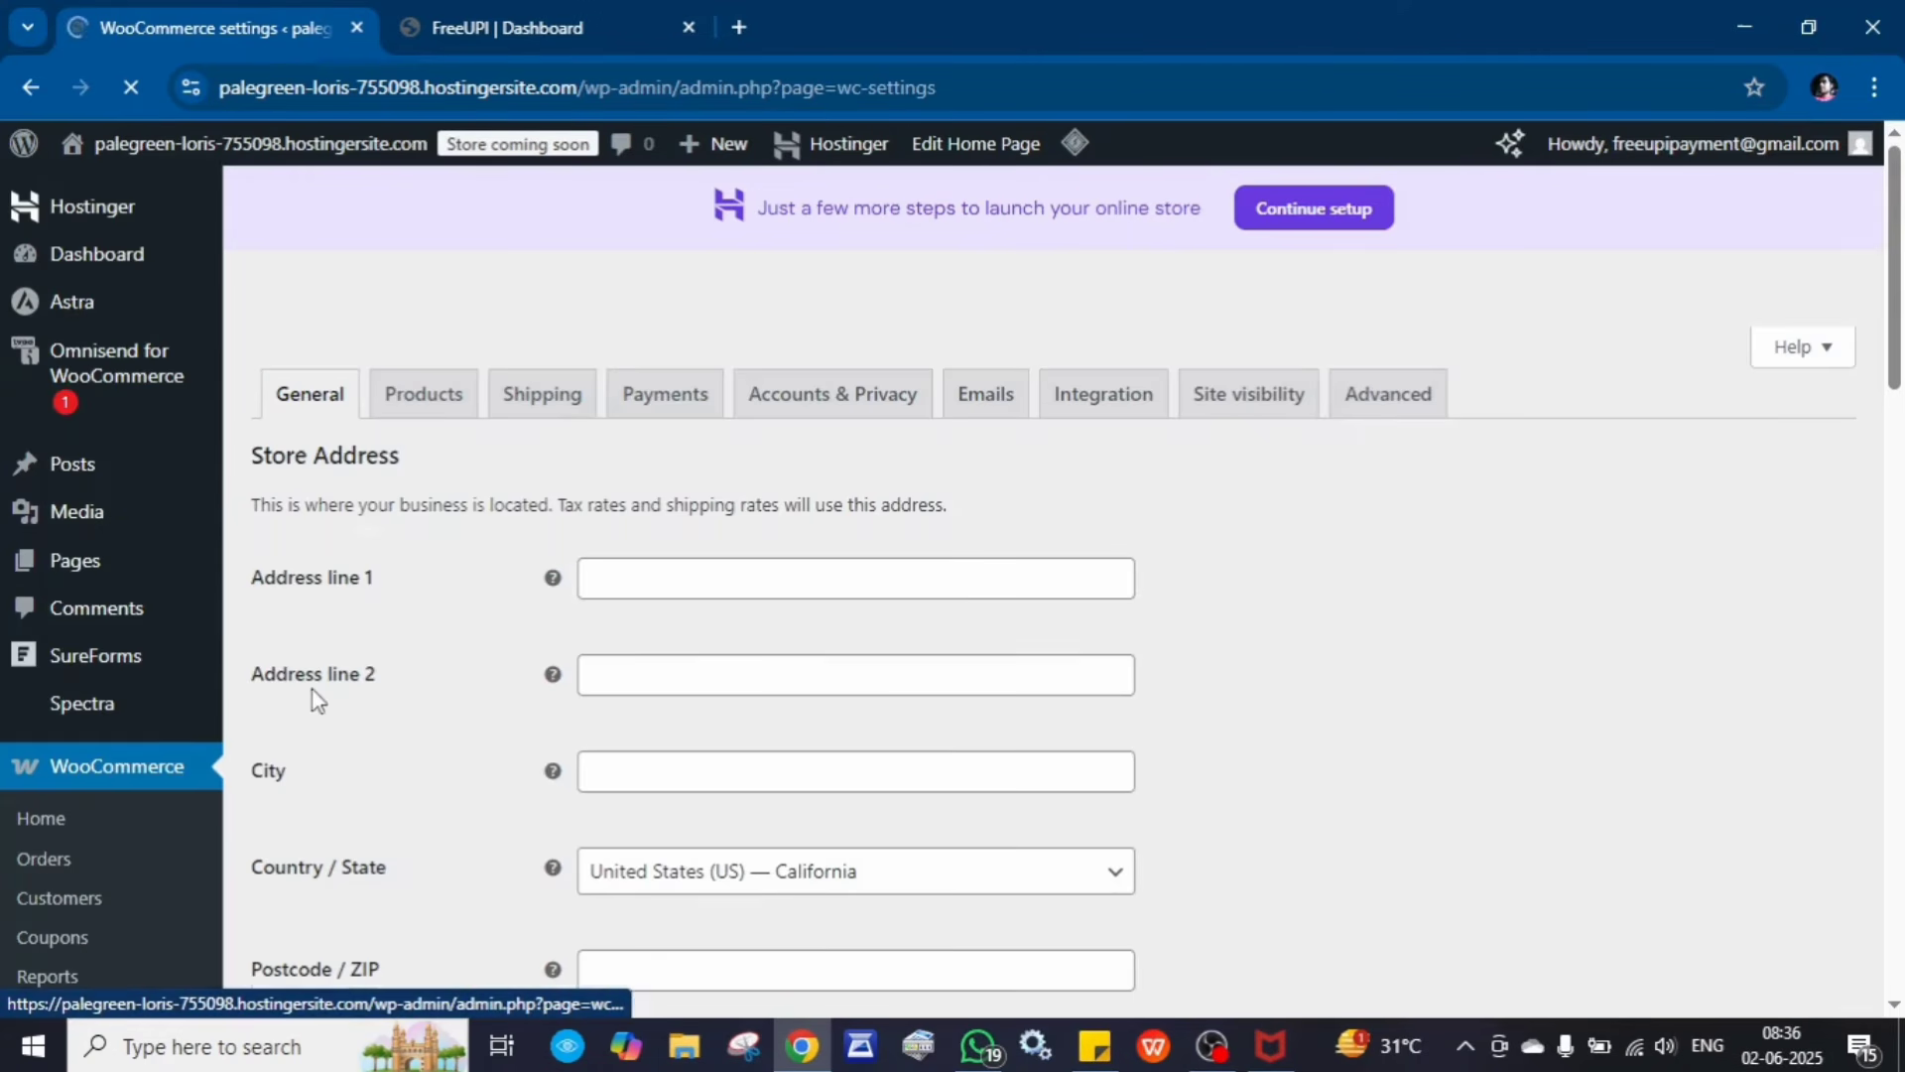
{"action": "scroll", "coordinate": [814, 675], "scroll_direction": "down", "scroll_amount": 1}
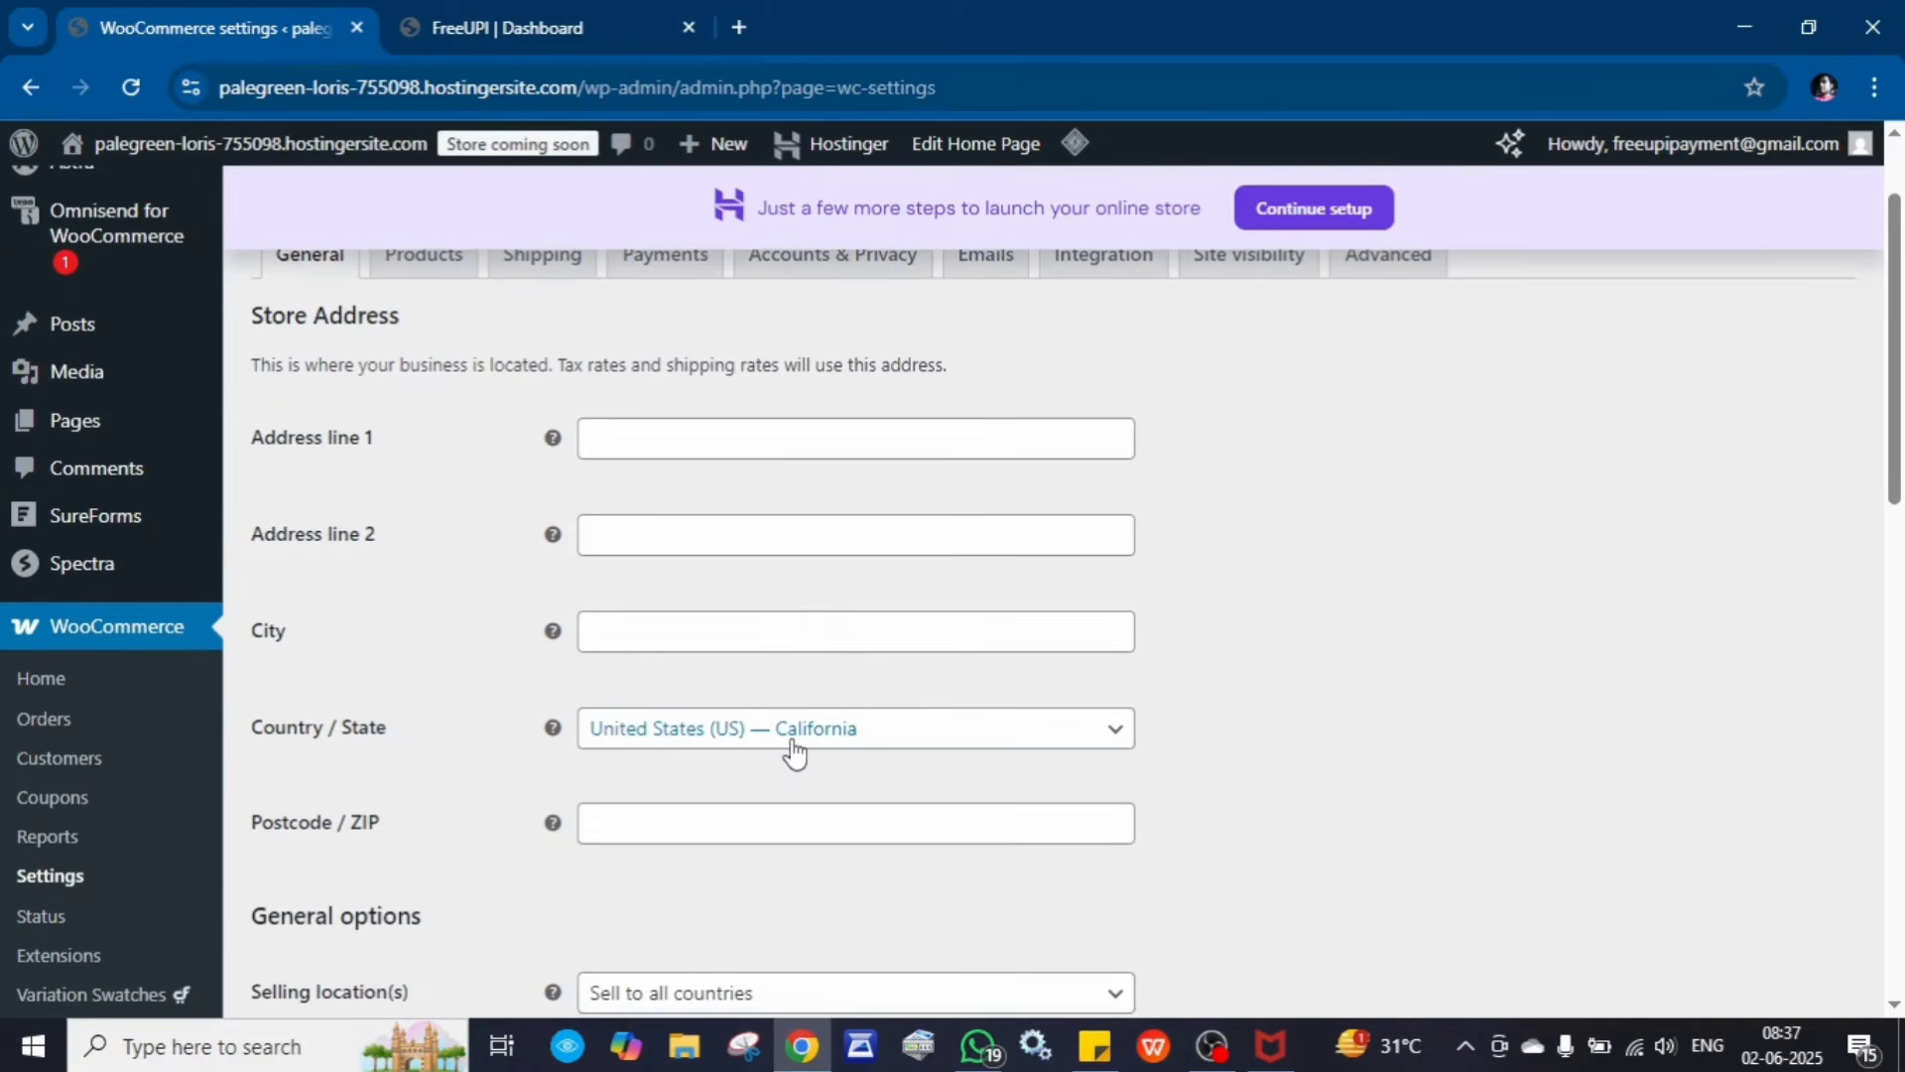
{"action": "left_click", "coordinate": [793, 744]}
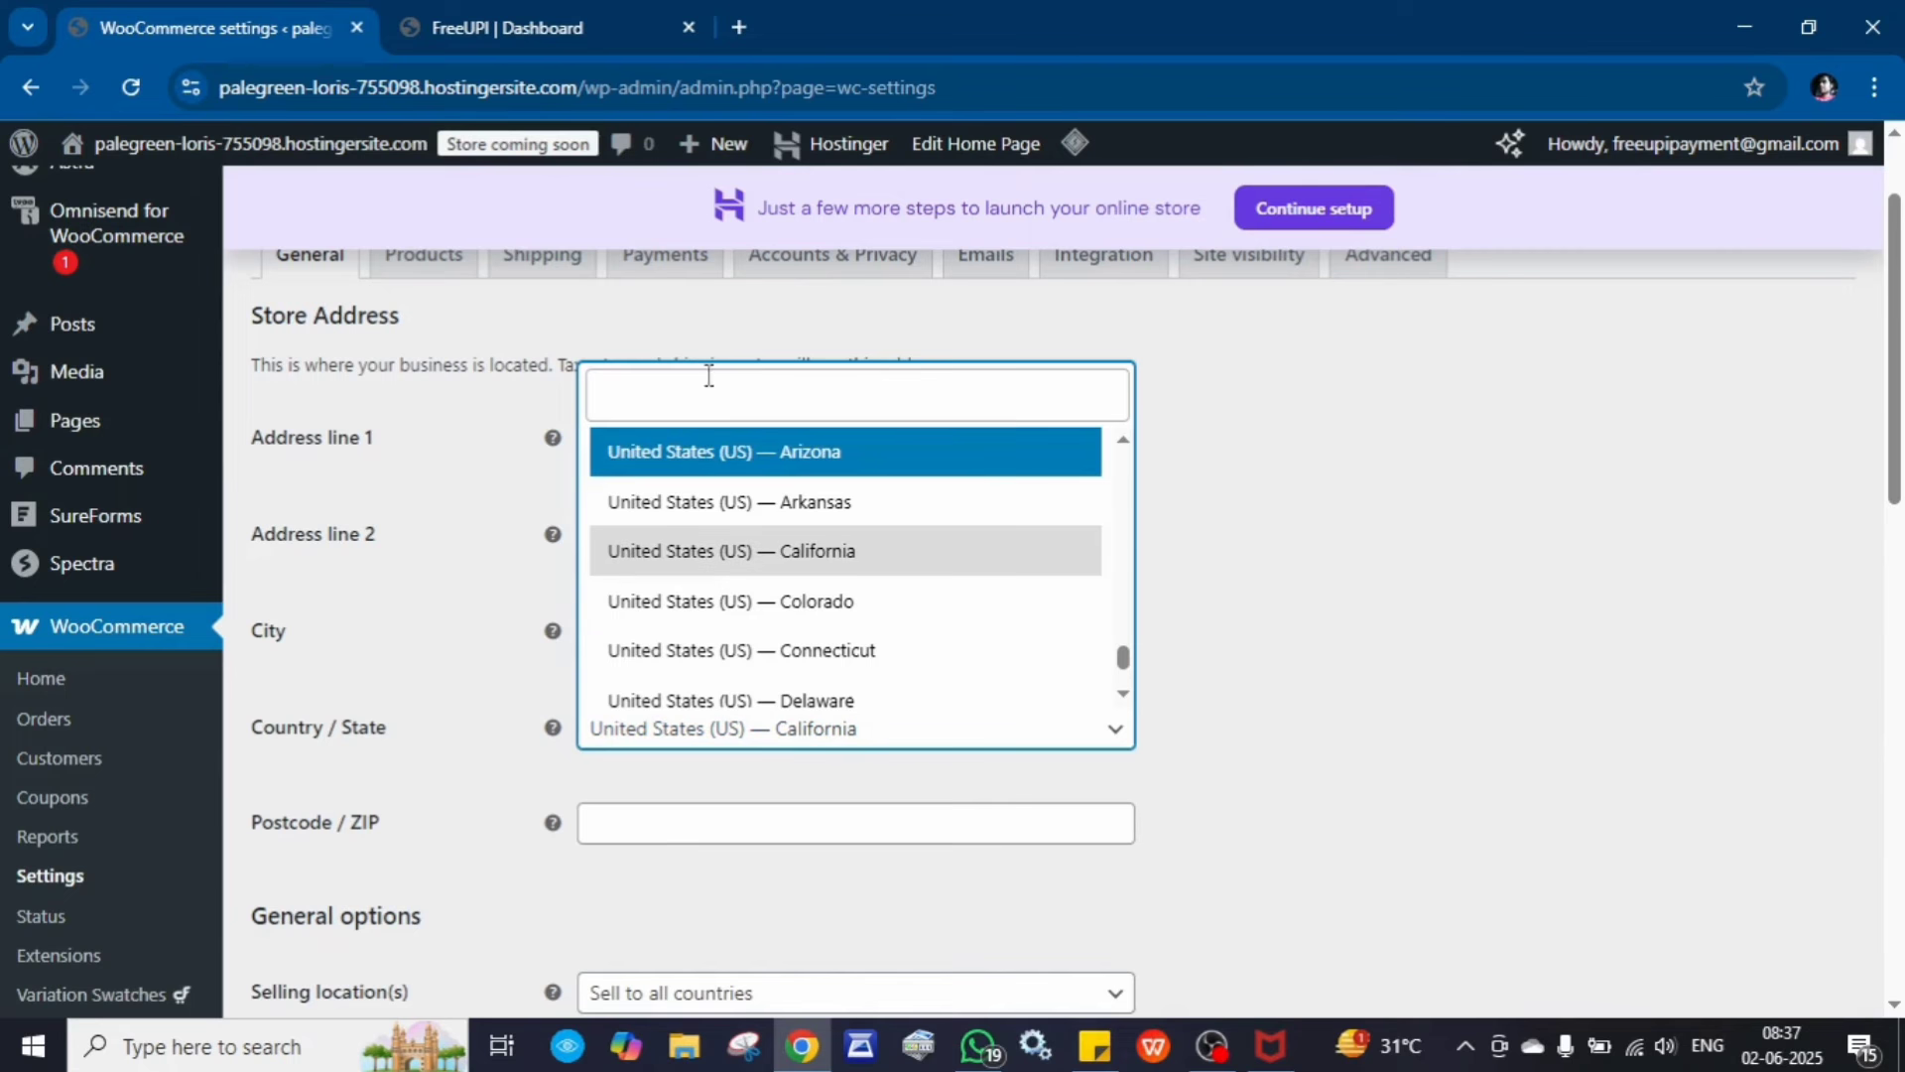
{"action": "type", "text": "ind"}
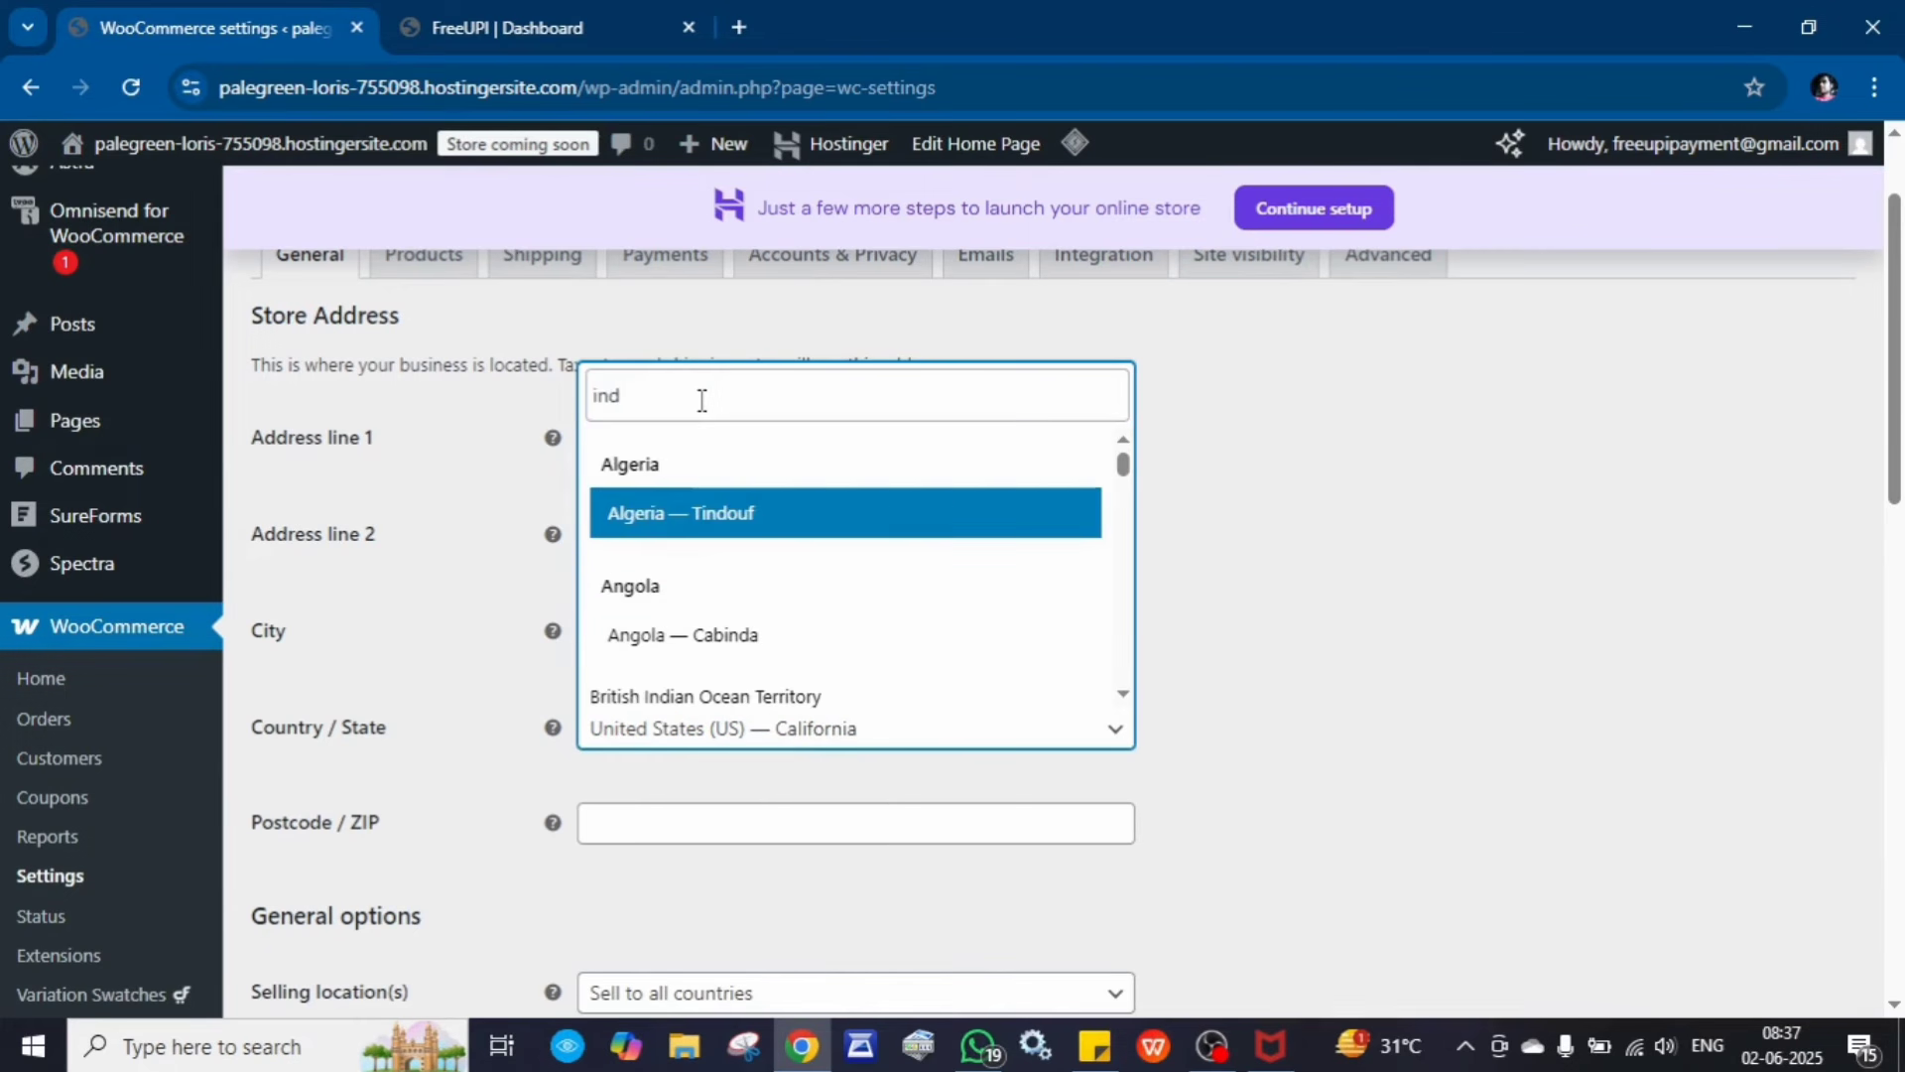
{"action": "scroll", "coordinate": [751, 629], "scroll_direction": "down", "scroll_amount": 1}
{"action": "scroll", "coordinate": [751, 629], "scroll_direction": "down", "scroll_amount": 3}
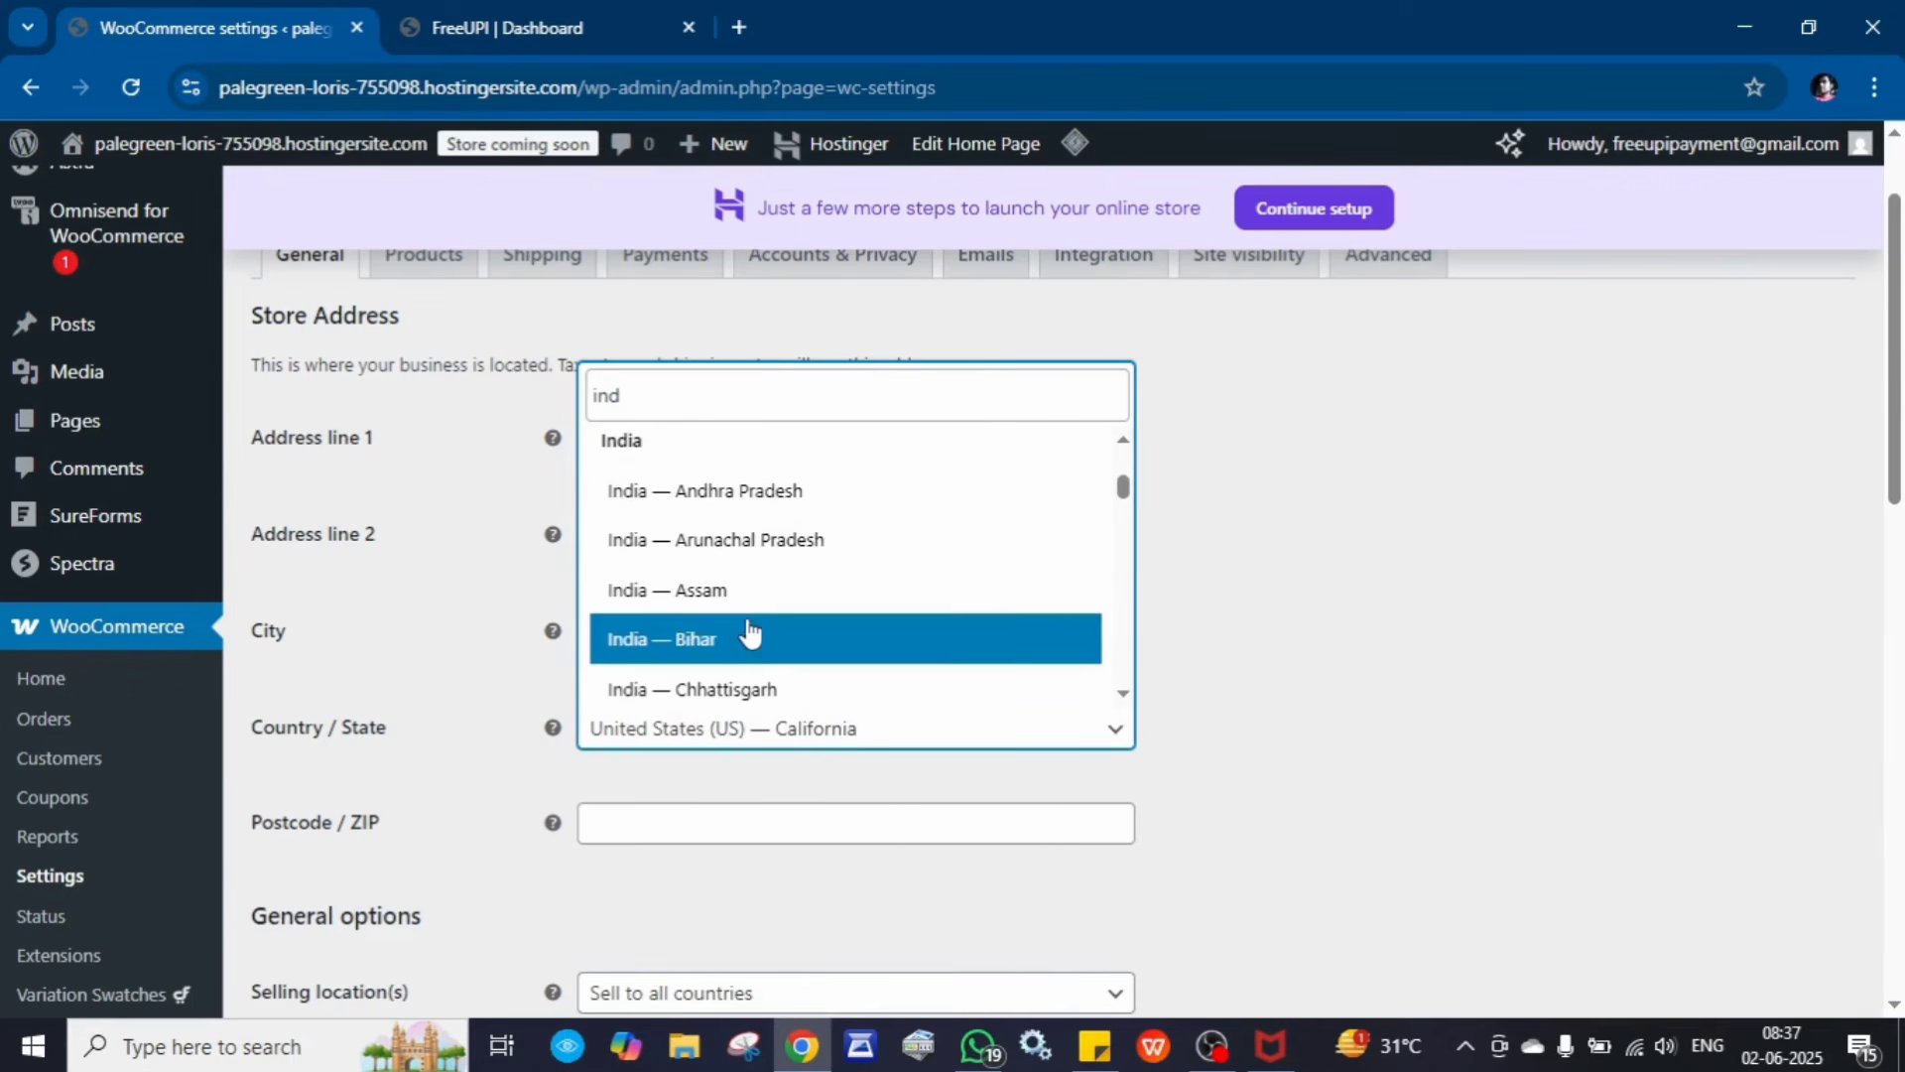
{"action": "scroll", "coordinate": [754, 633], "scroll_direction": "down", "scroll_amount": 5}
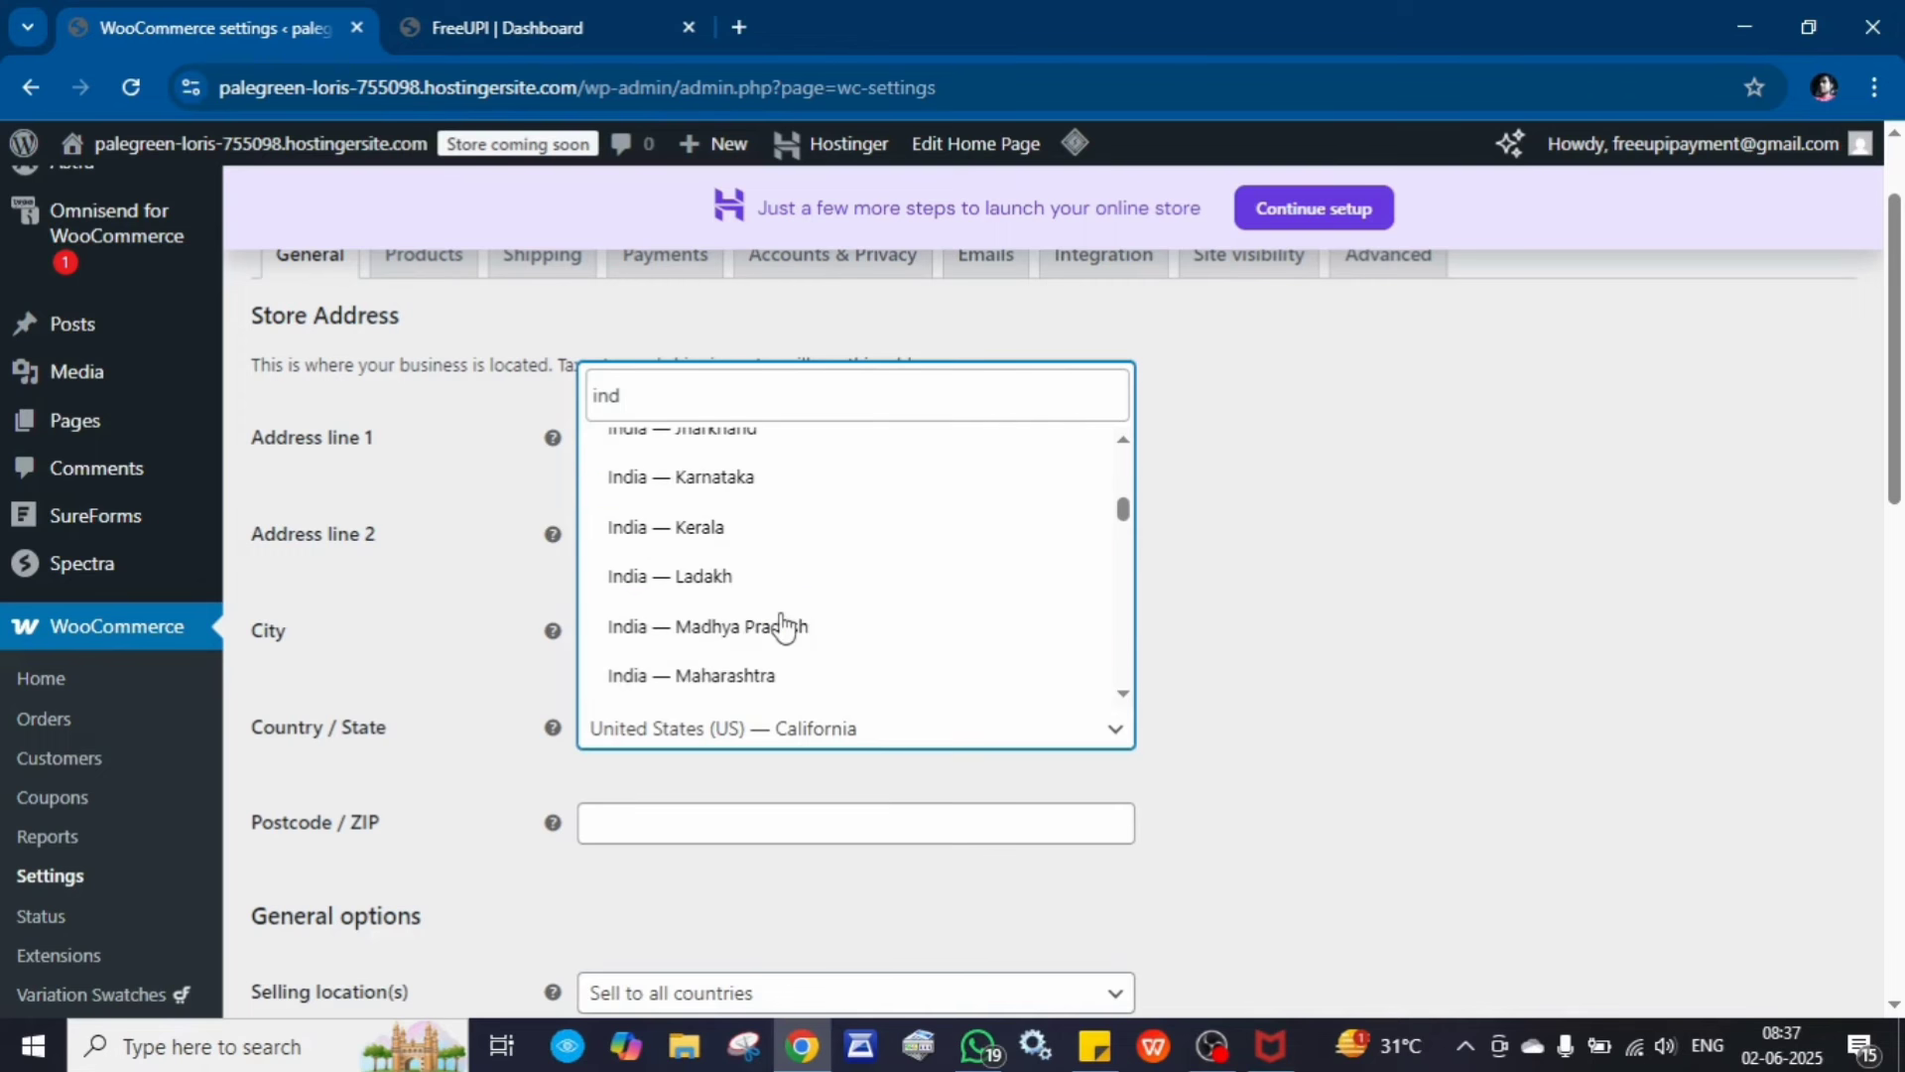
{"action": "scroll", "coordinate": [784, 625], "scroll_direction": "down", "scroll_amount": 3}
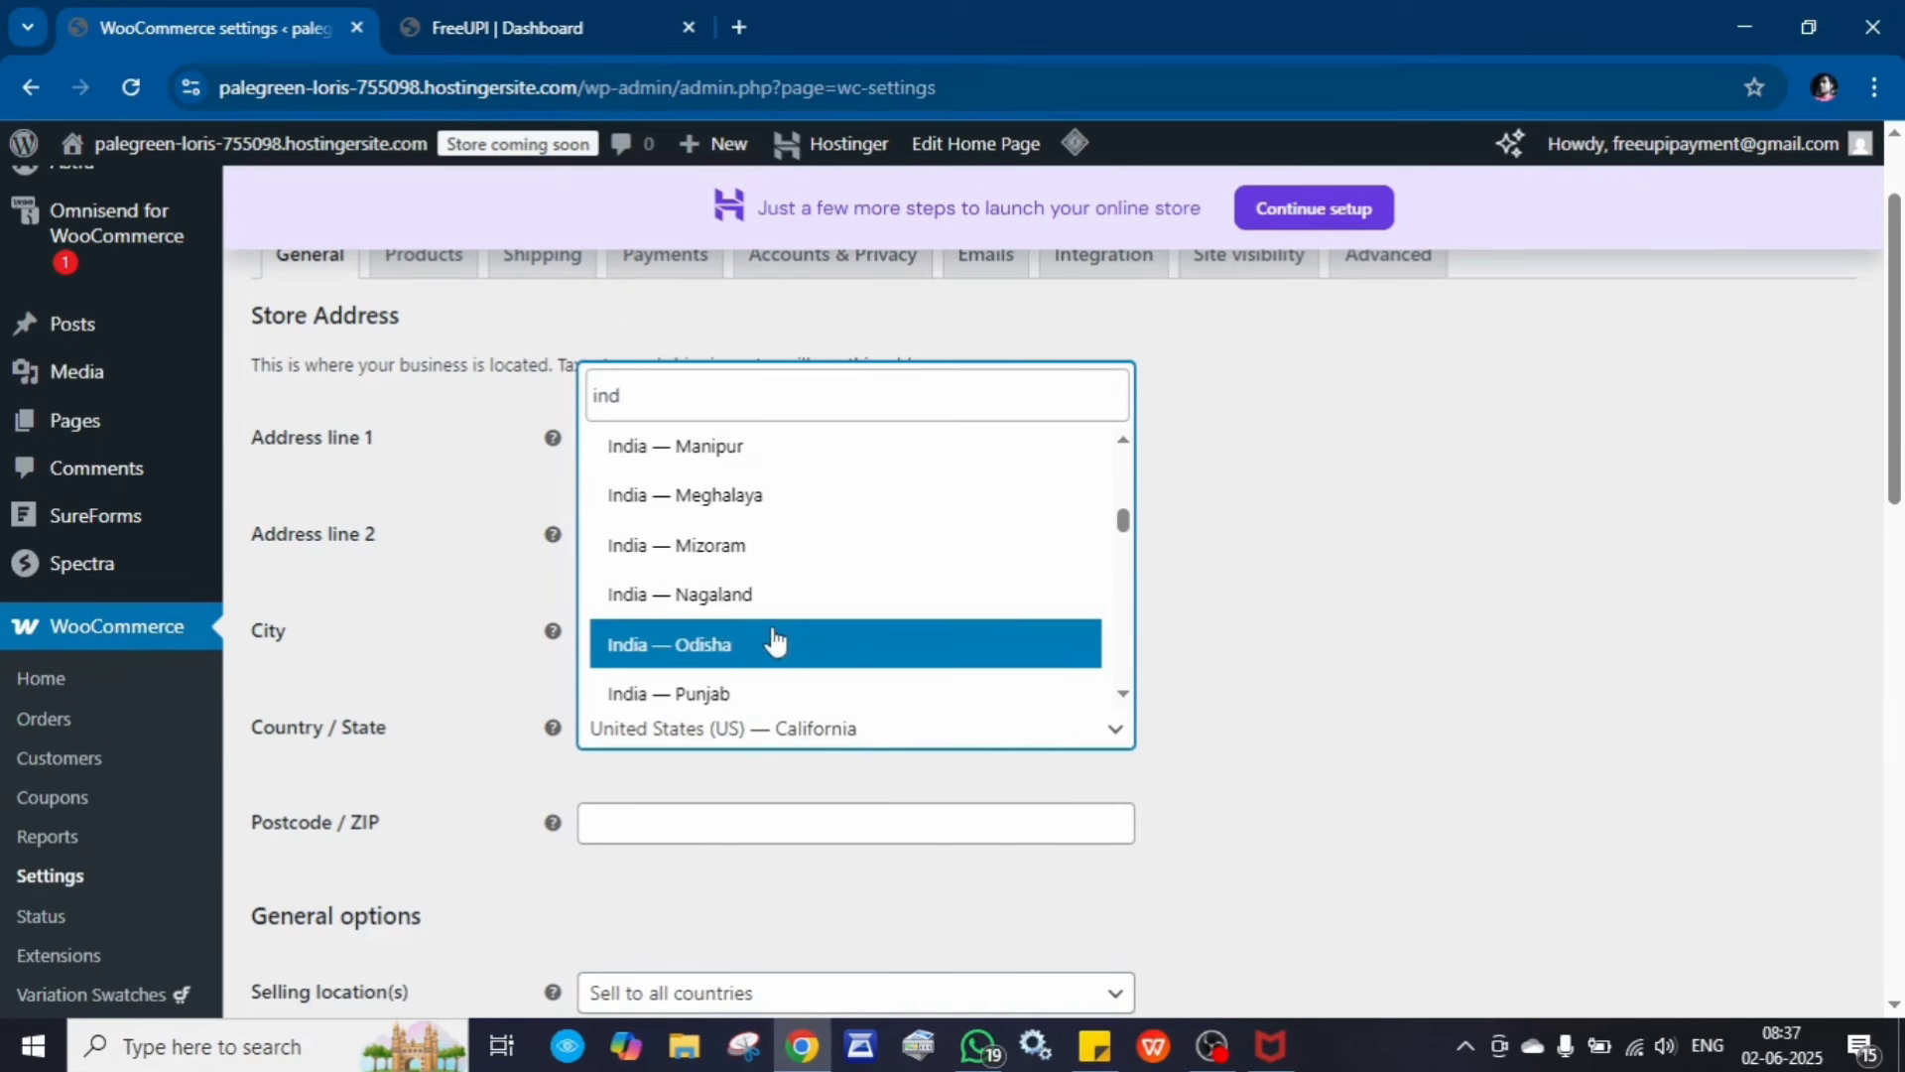
{"action": "scroll", "coordinate": [774, 662], "scroll_direction": "down", "scroll_amount": 1}
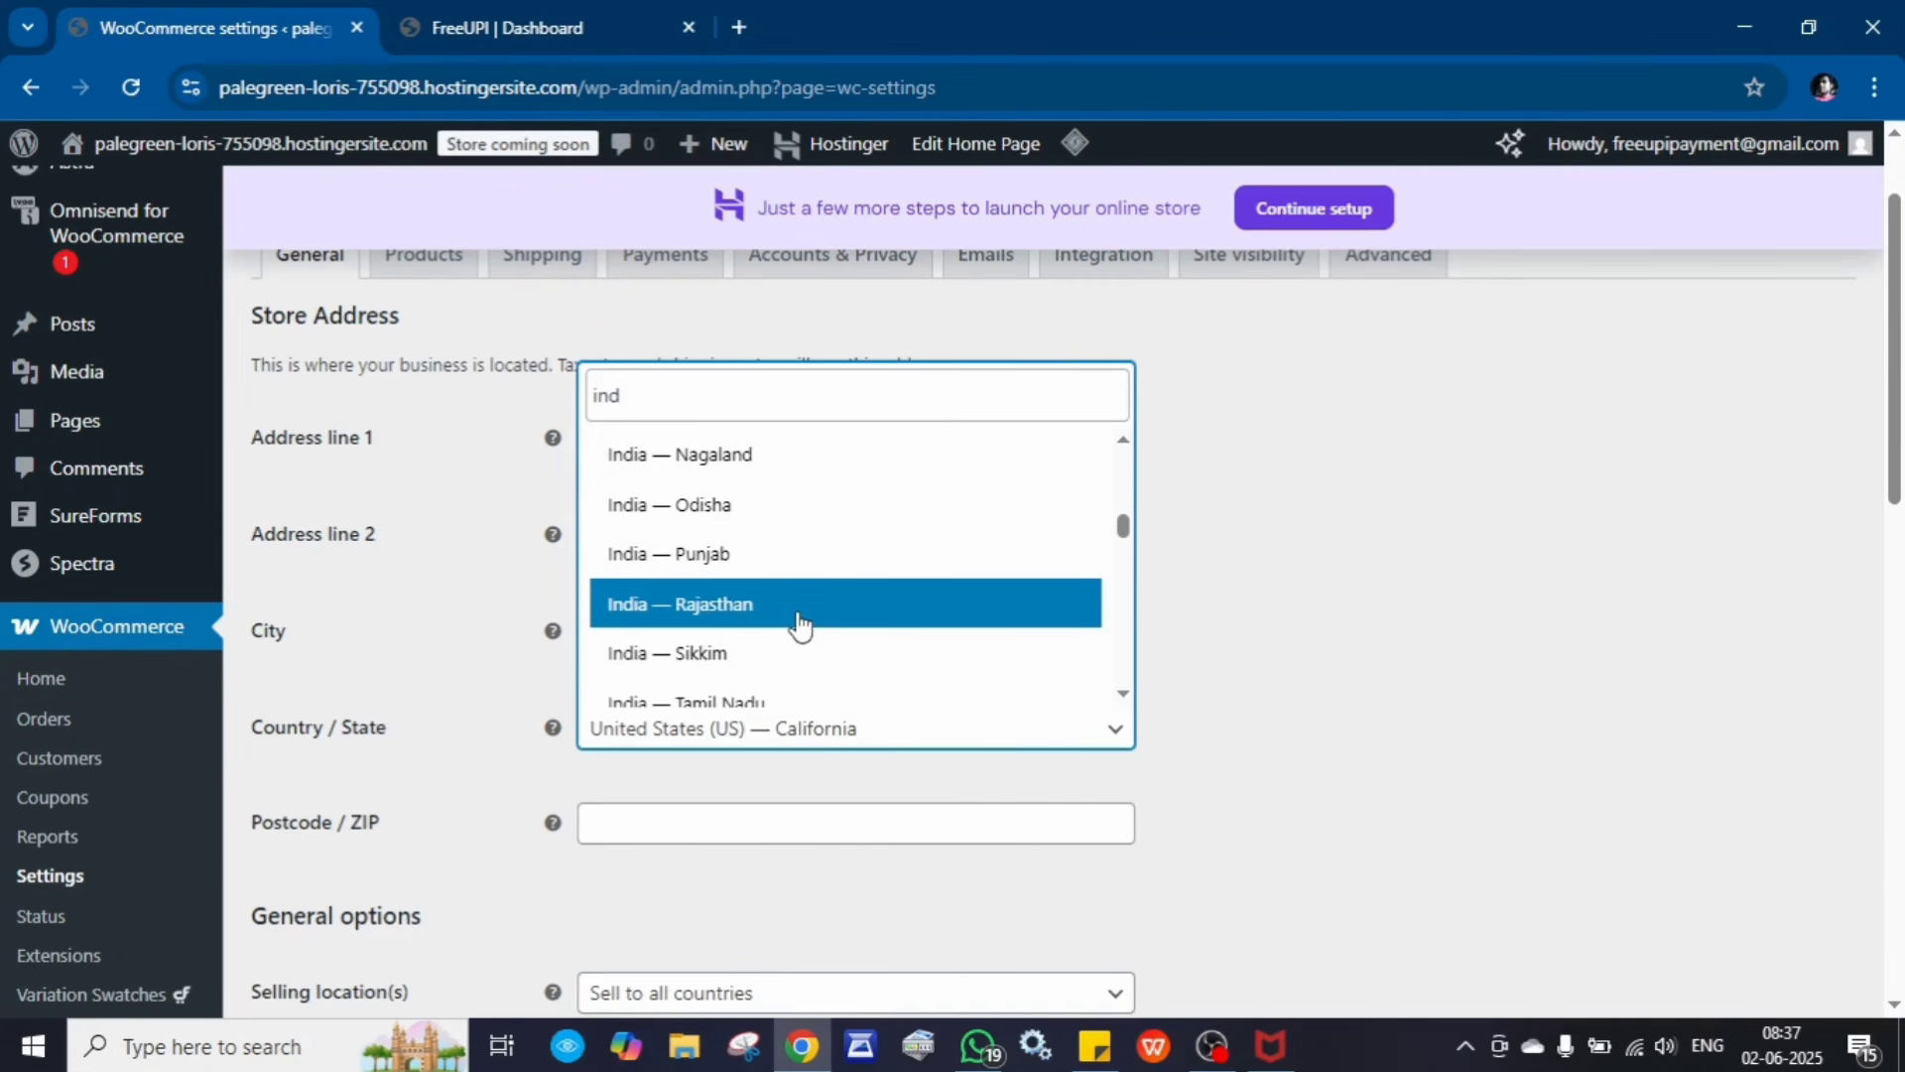
{"action": "scroll", "coordinate": [800, 625], "scroll_direction": "down", "scroll_amount": 3}
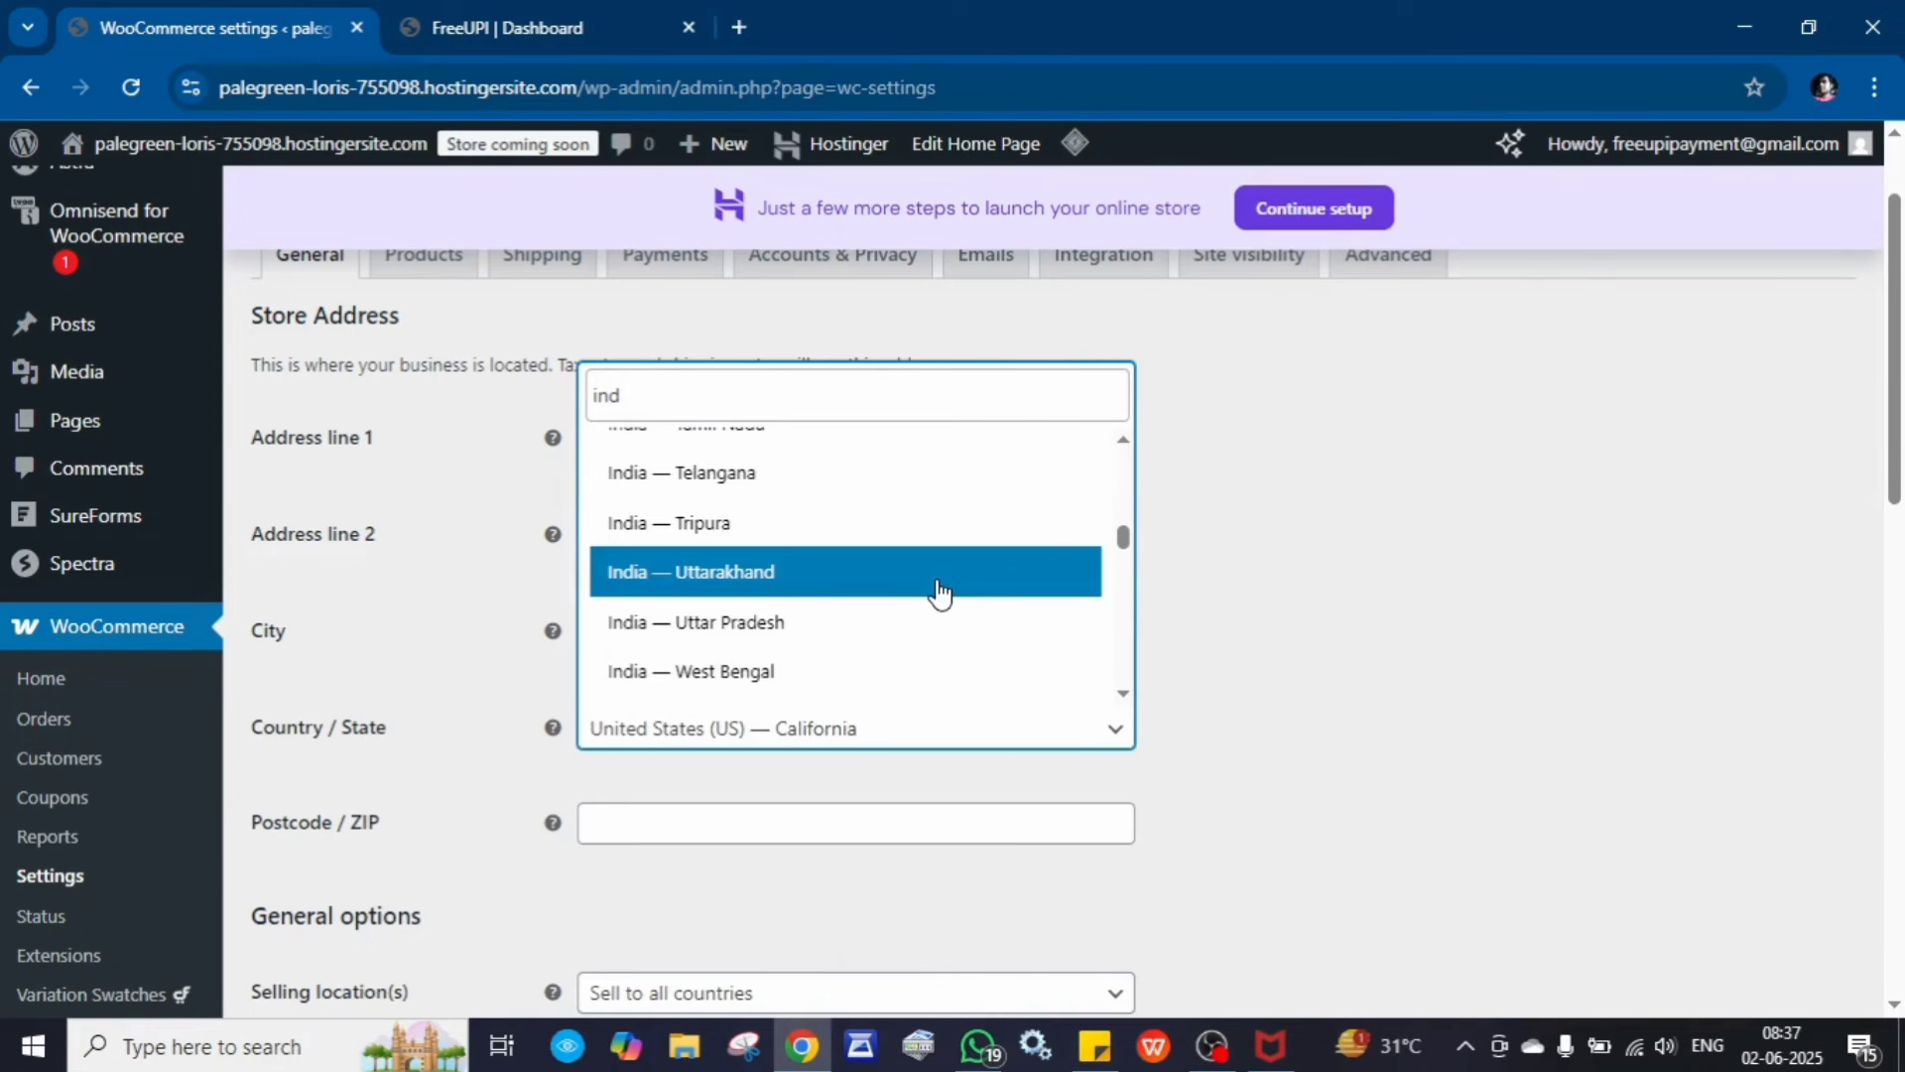
{"action": "scroll", "coordinate": [936, 595], "scroll_direction": "down", "scroll_amount": 2}
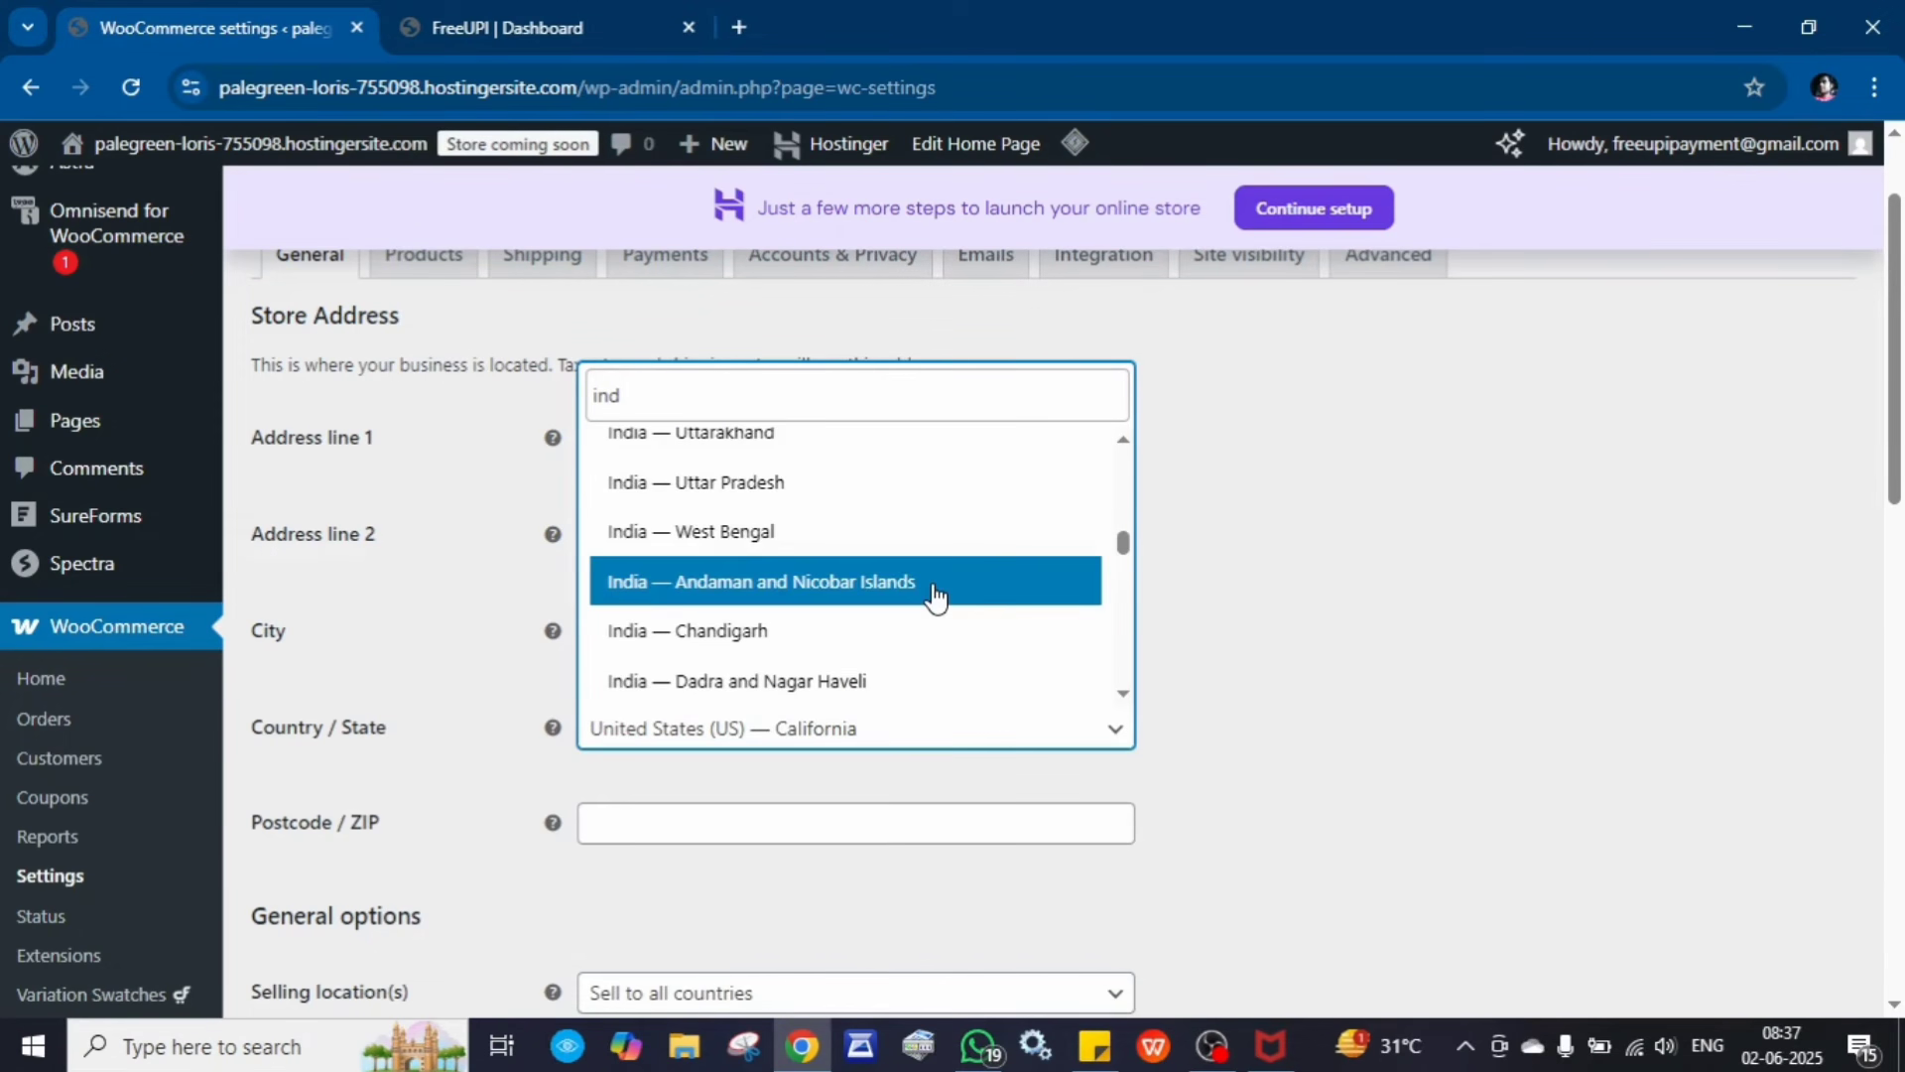
{"action": "scroll", "coordinate": [932, 595], "scroll_direction": "down", "scroll_amount": 2}
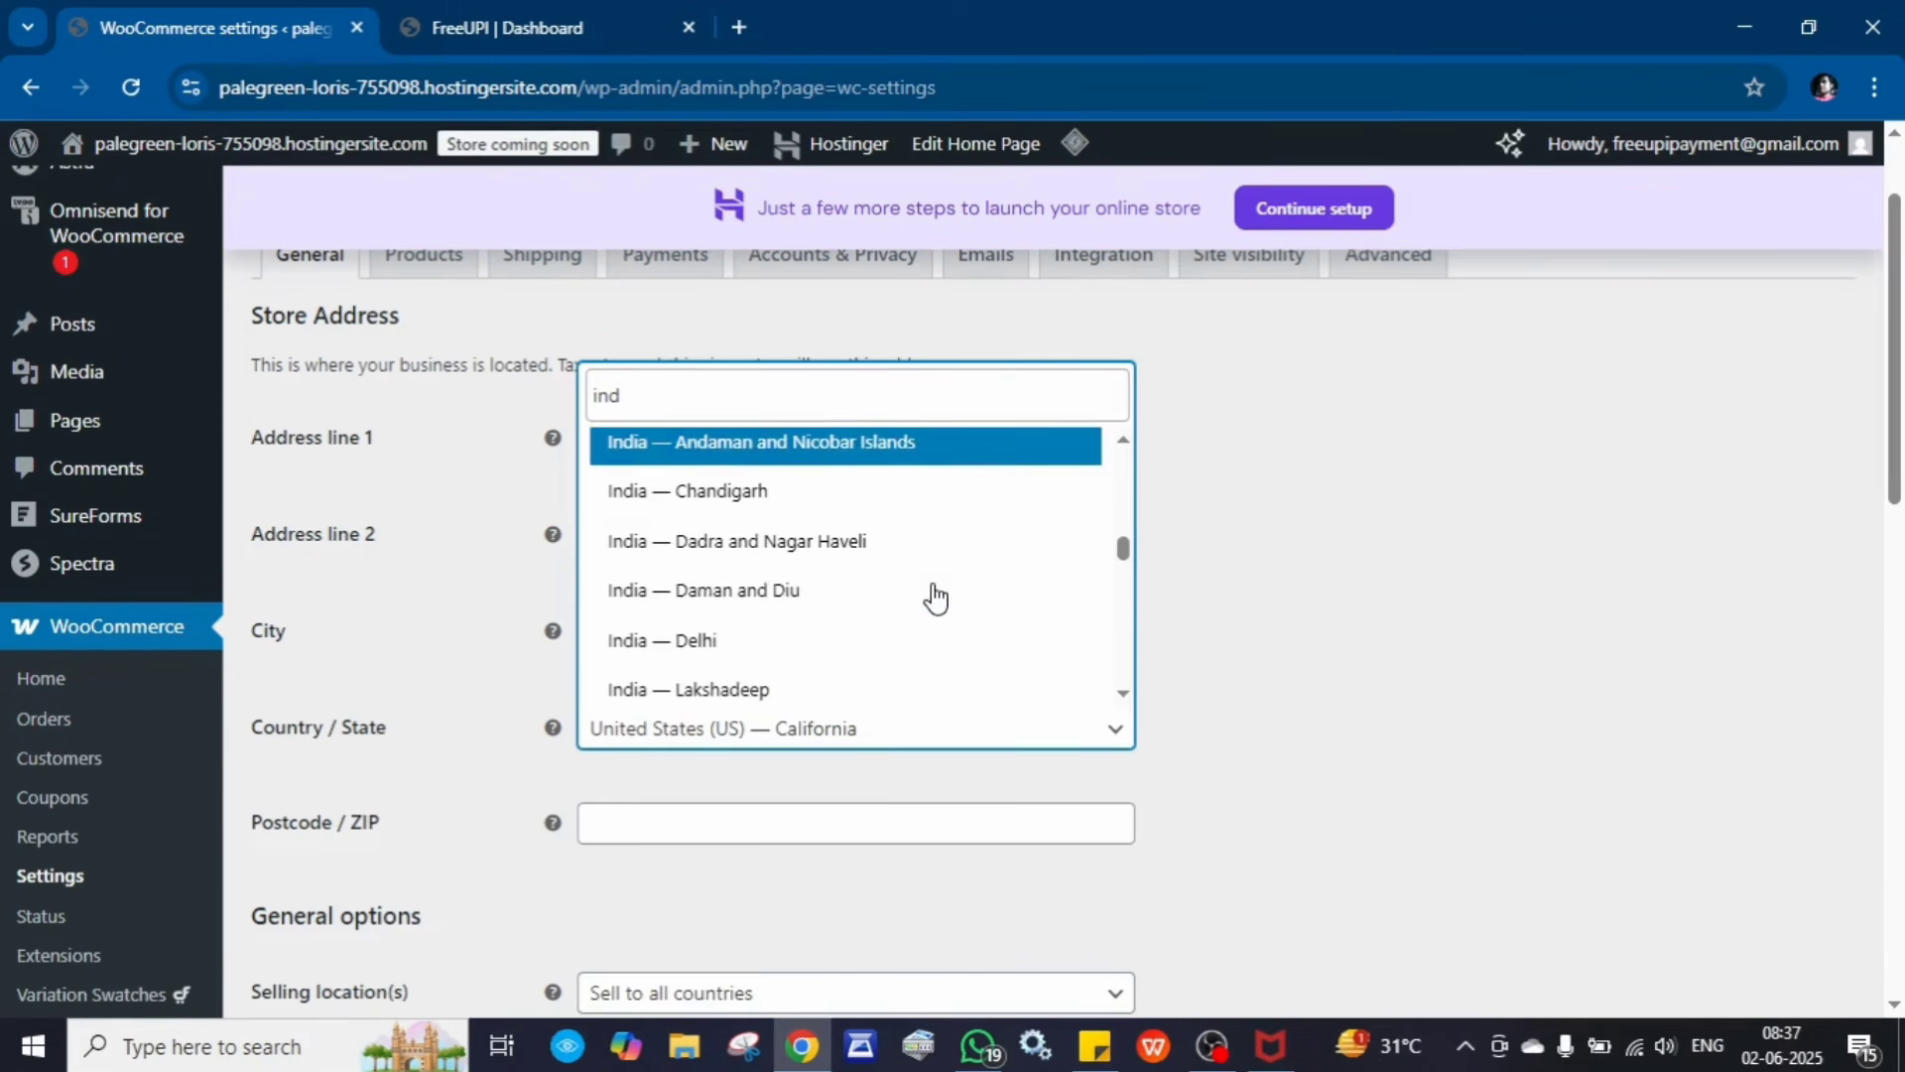
{"action": "left_click", "coordinate": [873, 647]}
- Make Indian rupee (₹) — INR the store currency and save the changes
{"action": "scroll", "coordinate": [1335, 698], "scroll_direction": "down", "scroll_amount": 4}
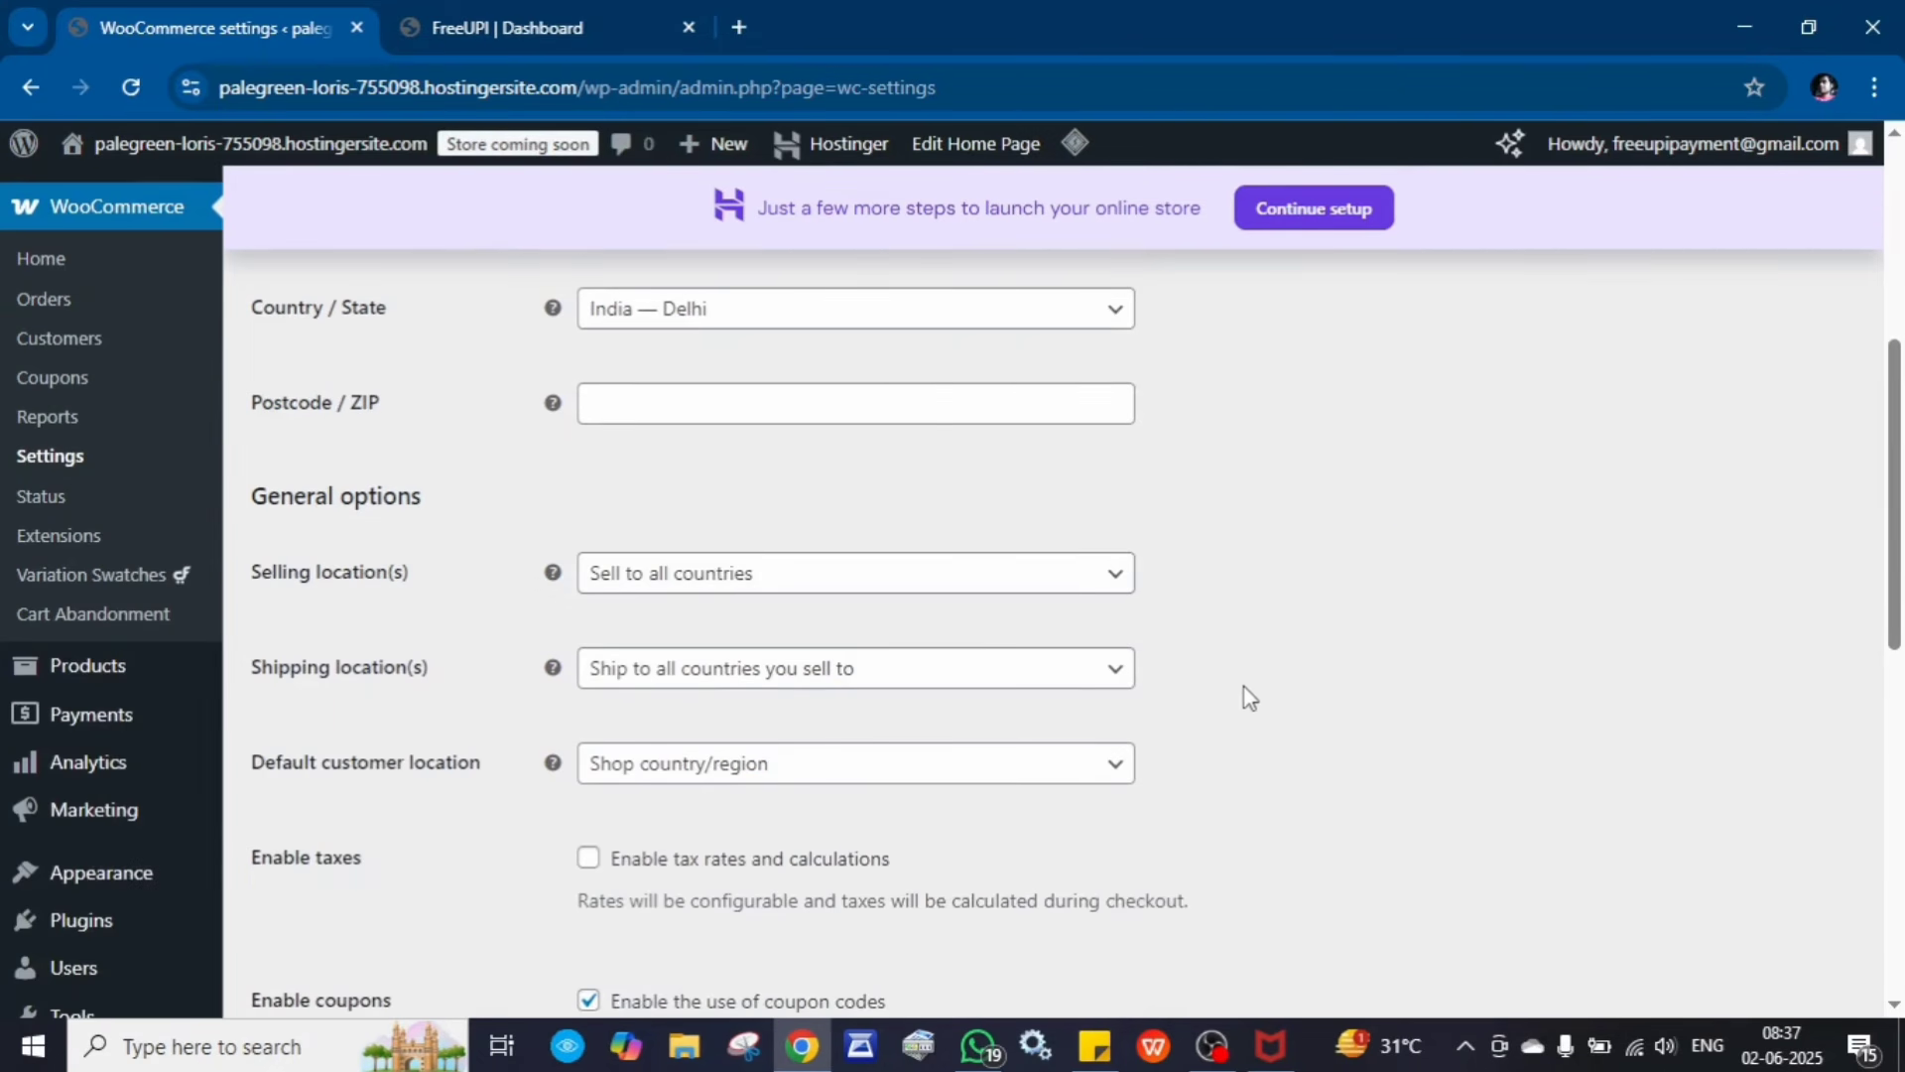
{"action": "scroll", "coordinate": [1233, 695], "scroll_direction": "down", "scroll_amount": 7}
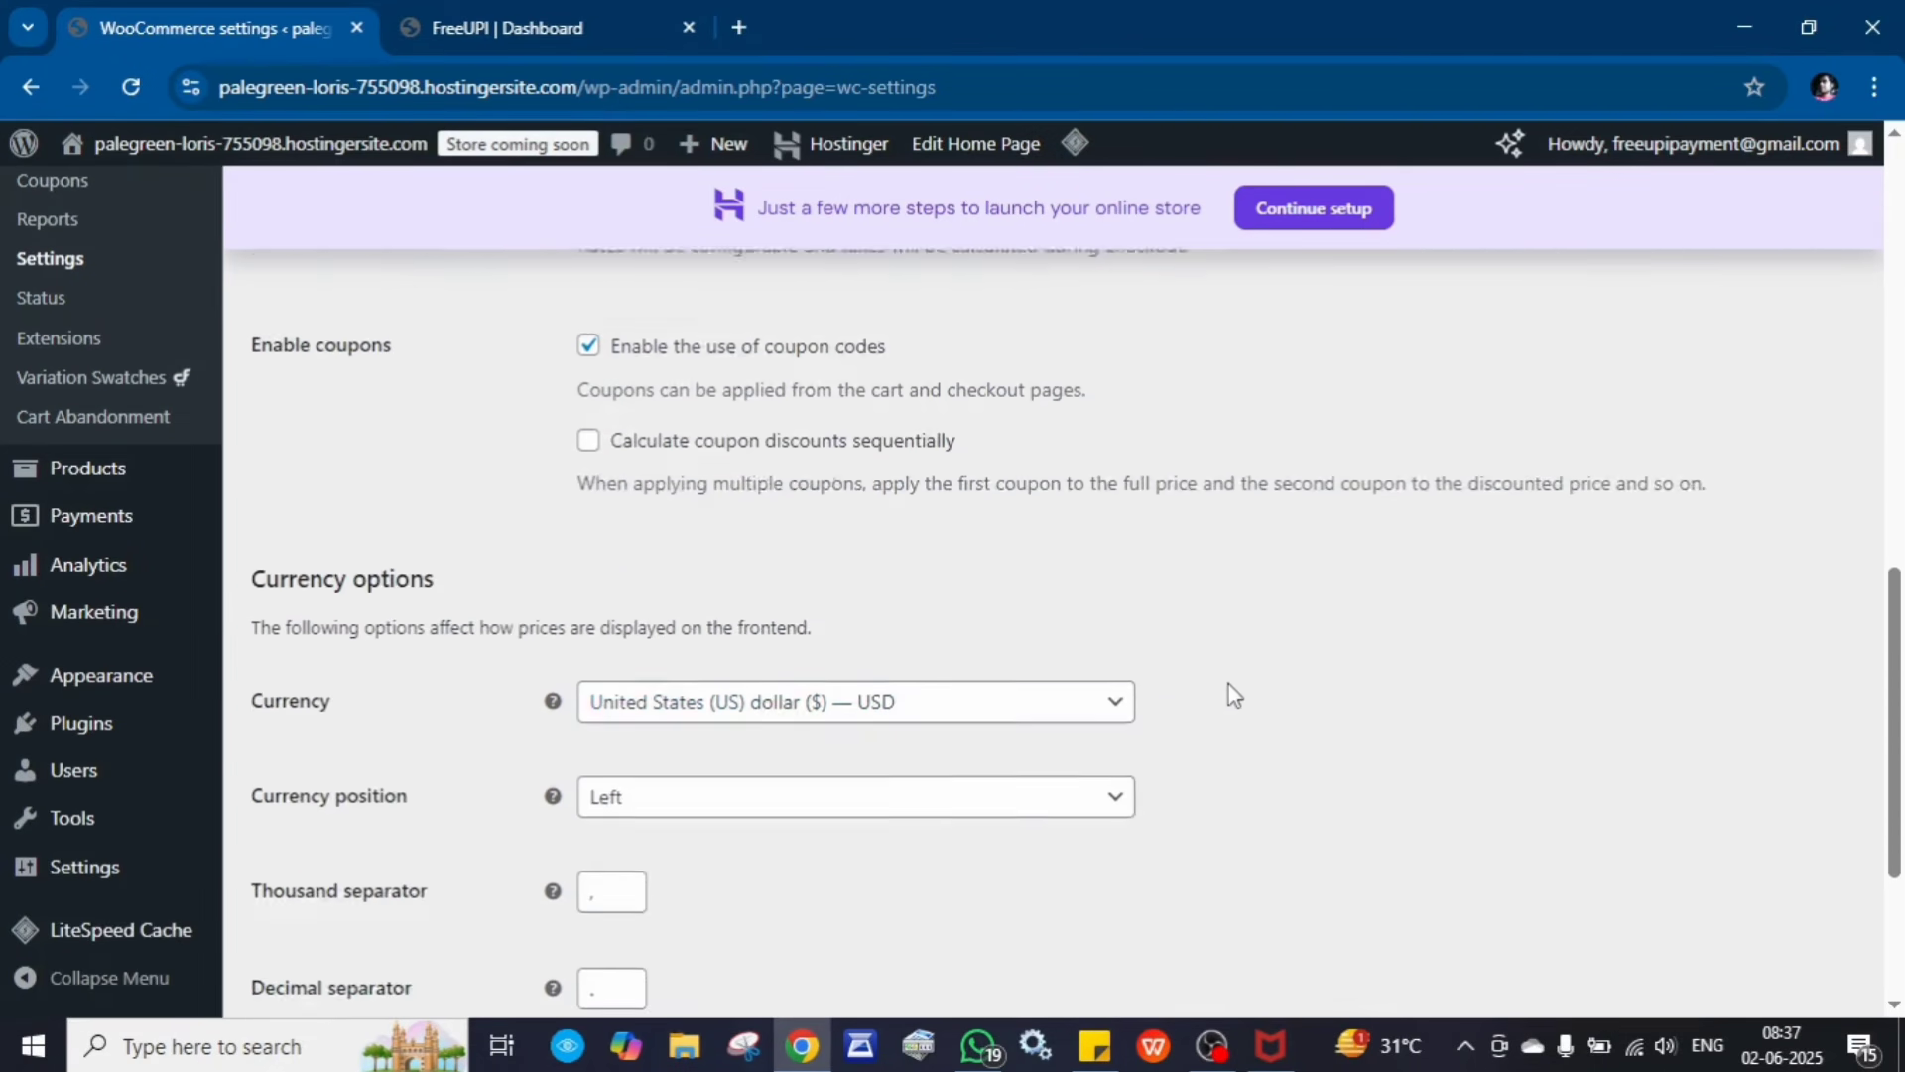
{"action": "left_click", "coordinate": [977, 681]}
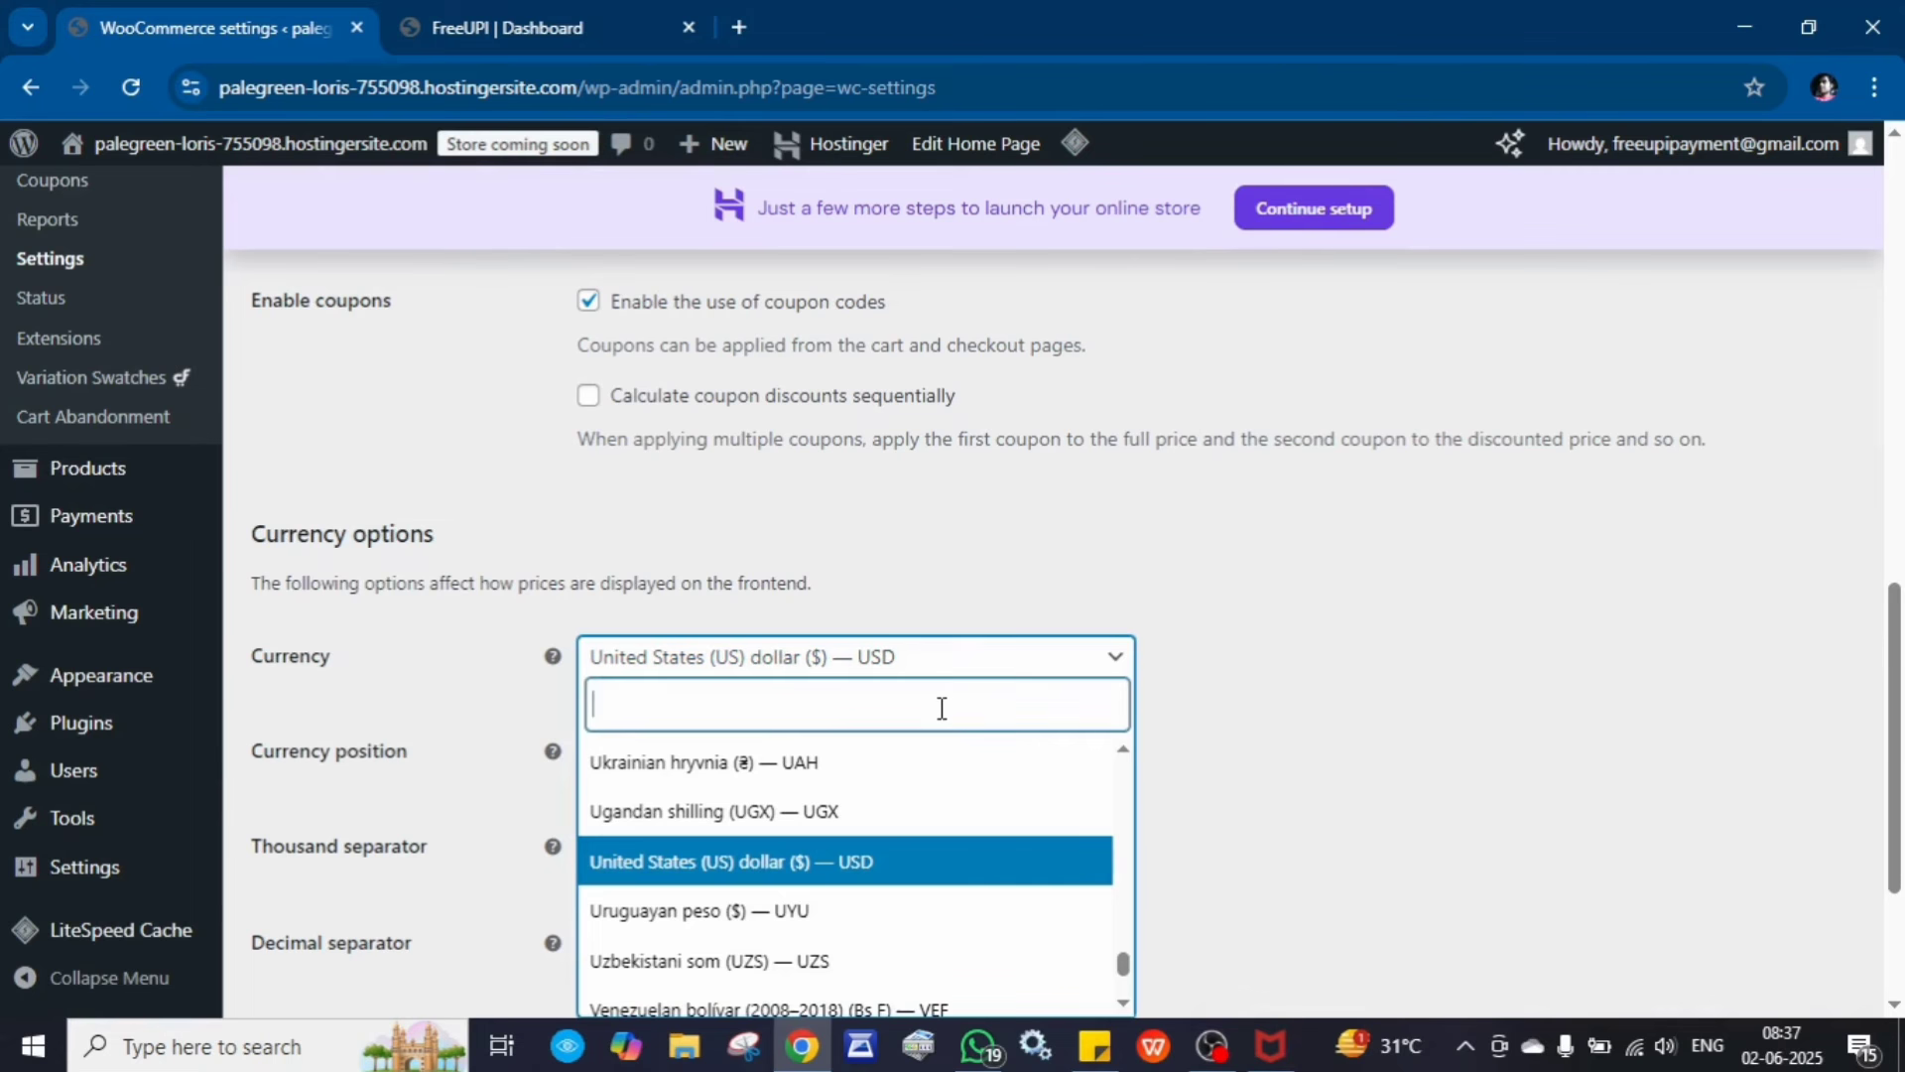
{"action": "type", "text": "ind"}
{"action": "scroll", "coordinate": [922, 693], "scroll_direction": "down", "scroll_amount": 1}
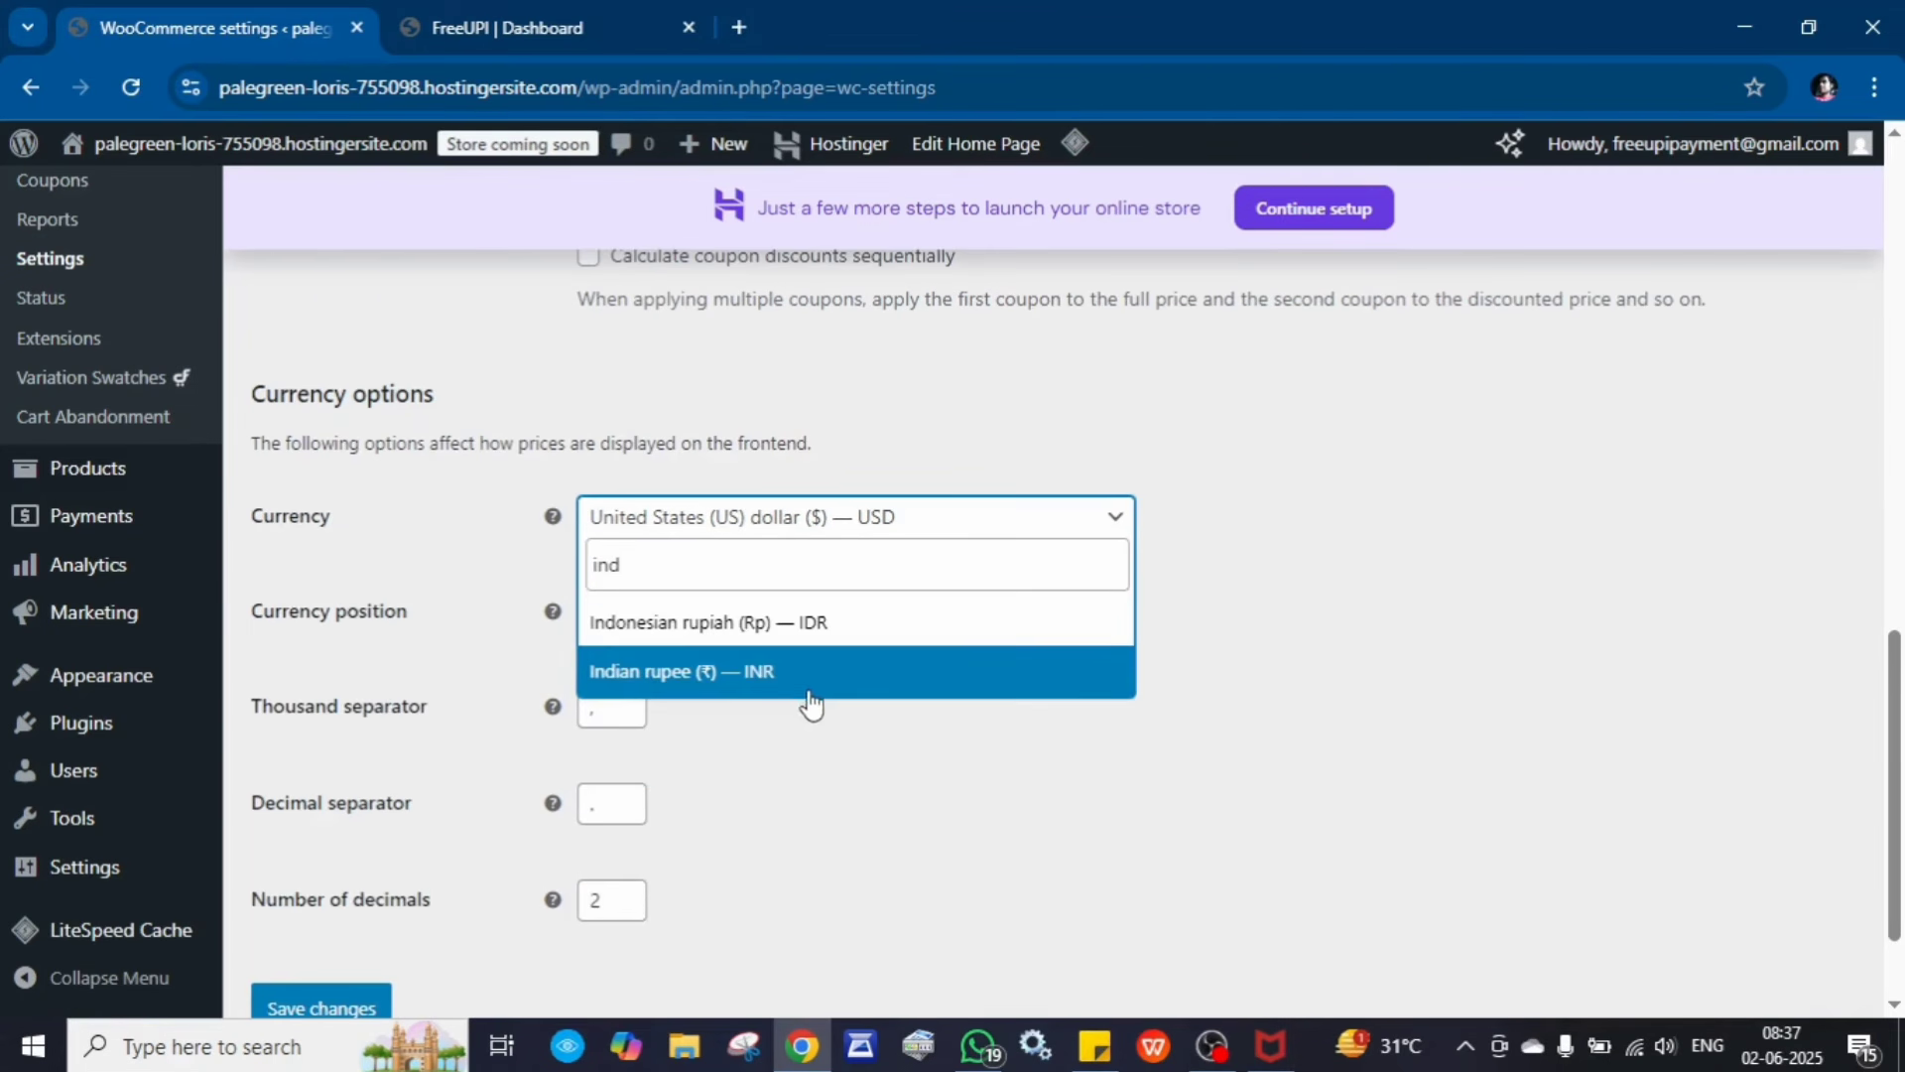
{"action": "left_click", "coordinate": [803, 695]}
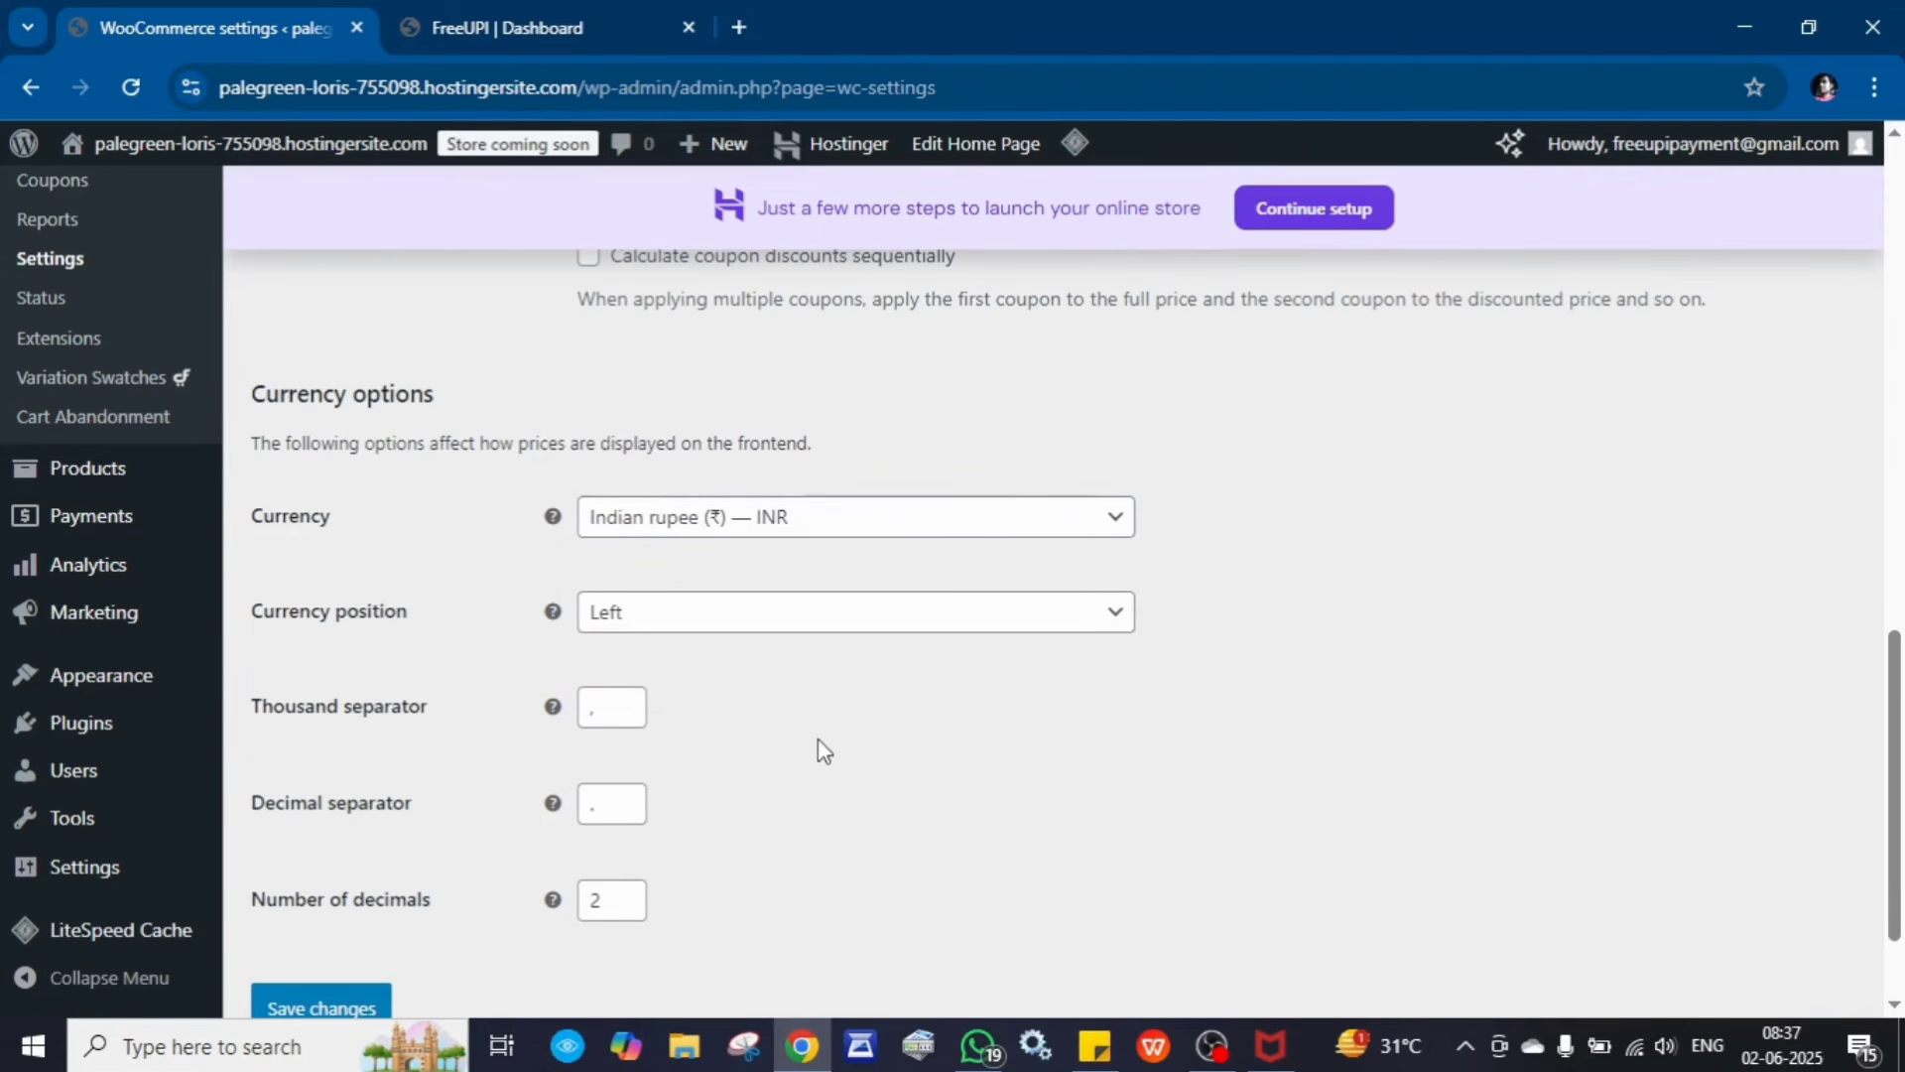
{"action": "scroll", "coordinate": [821, 749], "scroll_direction": "down", "scroll_amount": 1}
{"action": "left_click", "coordinate": [364, 879]}
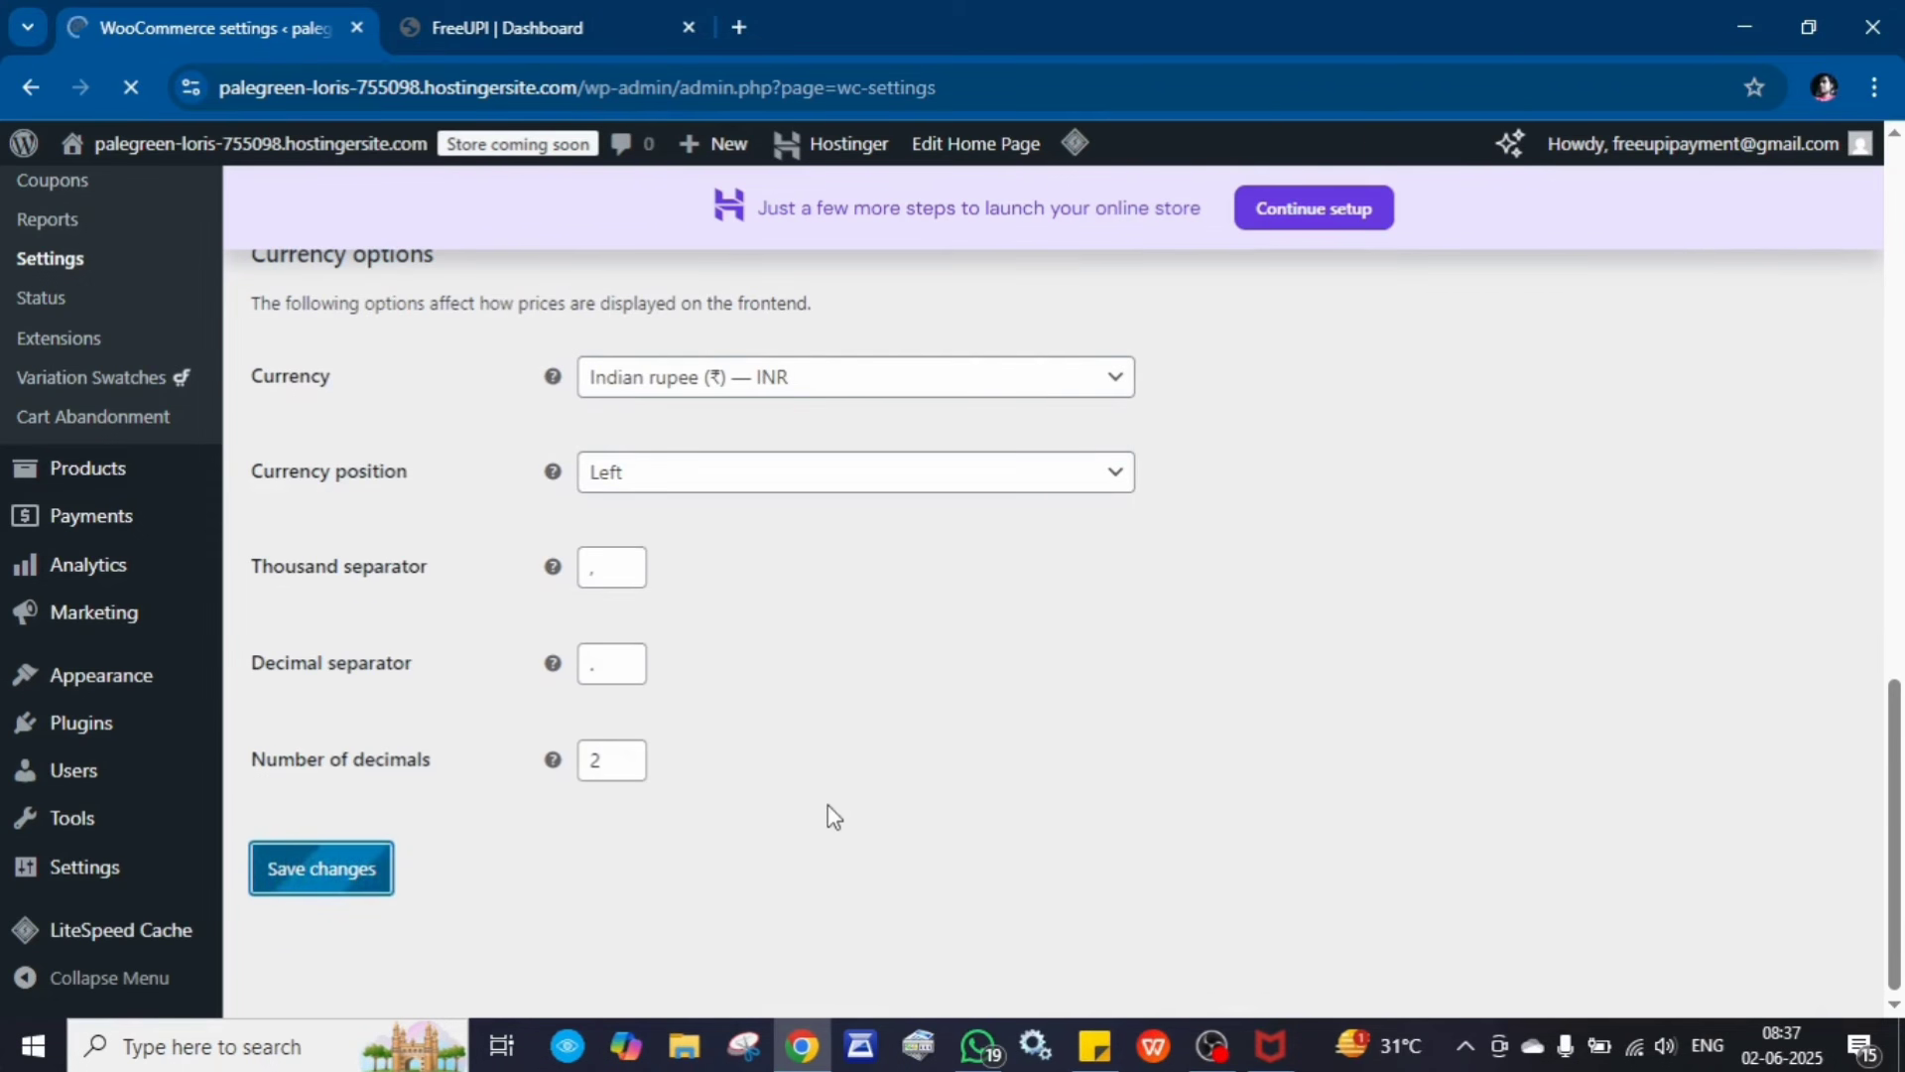
{"action": "scroll", "coordinate": [943, 590], "scroll_direction": "down", "scroll_amount": 4}
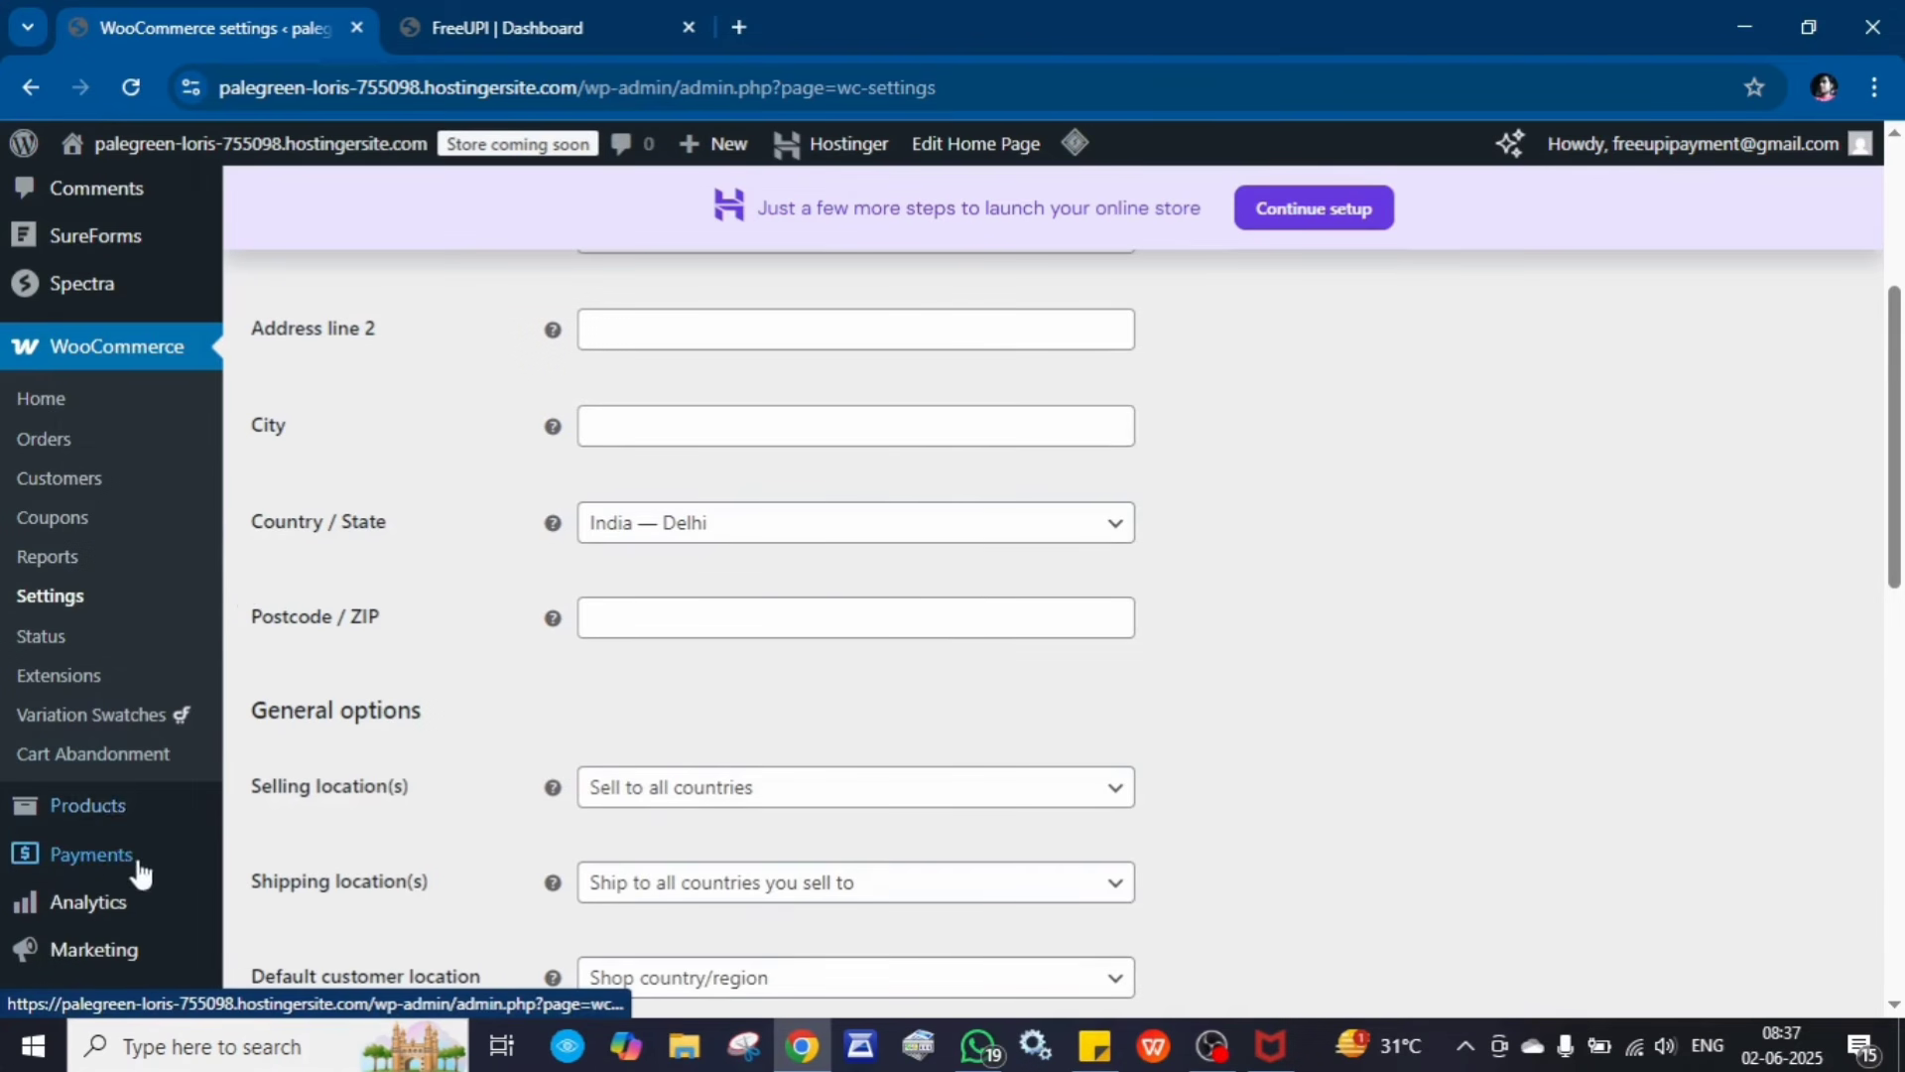
- Check All Products shows rupee prices, like Personalised Mug at ₹15.00, and open its View link options
{"action": "mouse_move", "coordinate": [115, 810]}
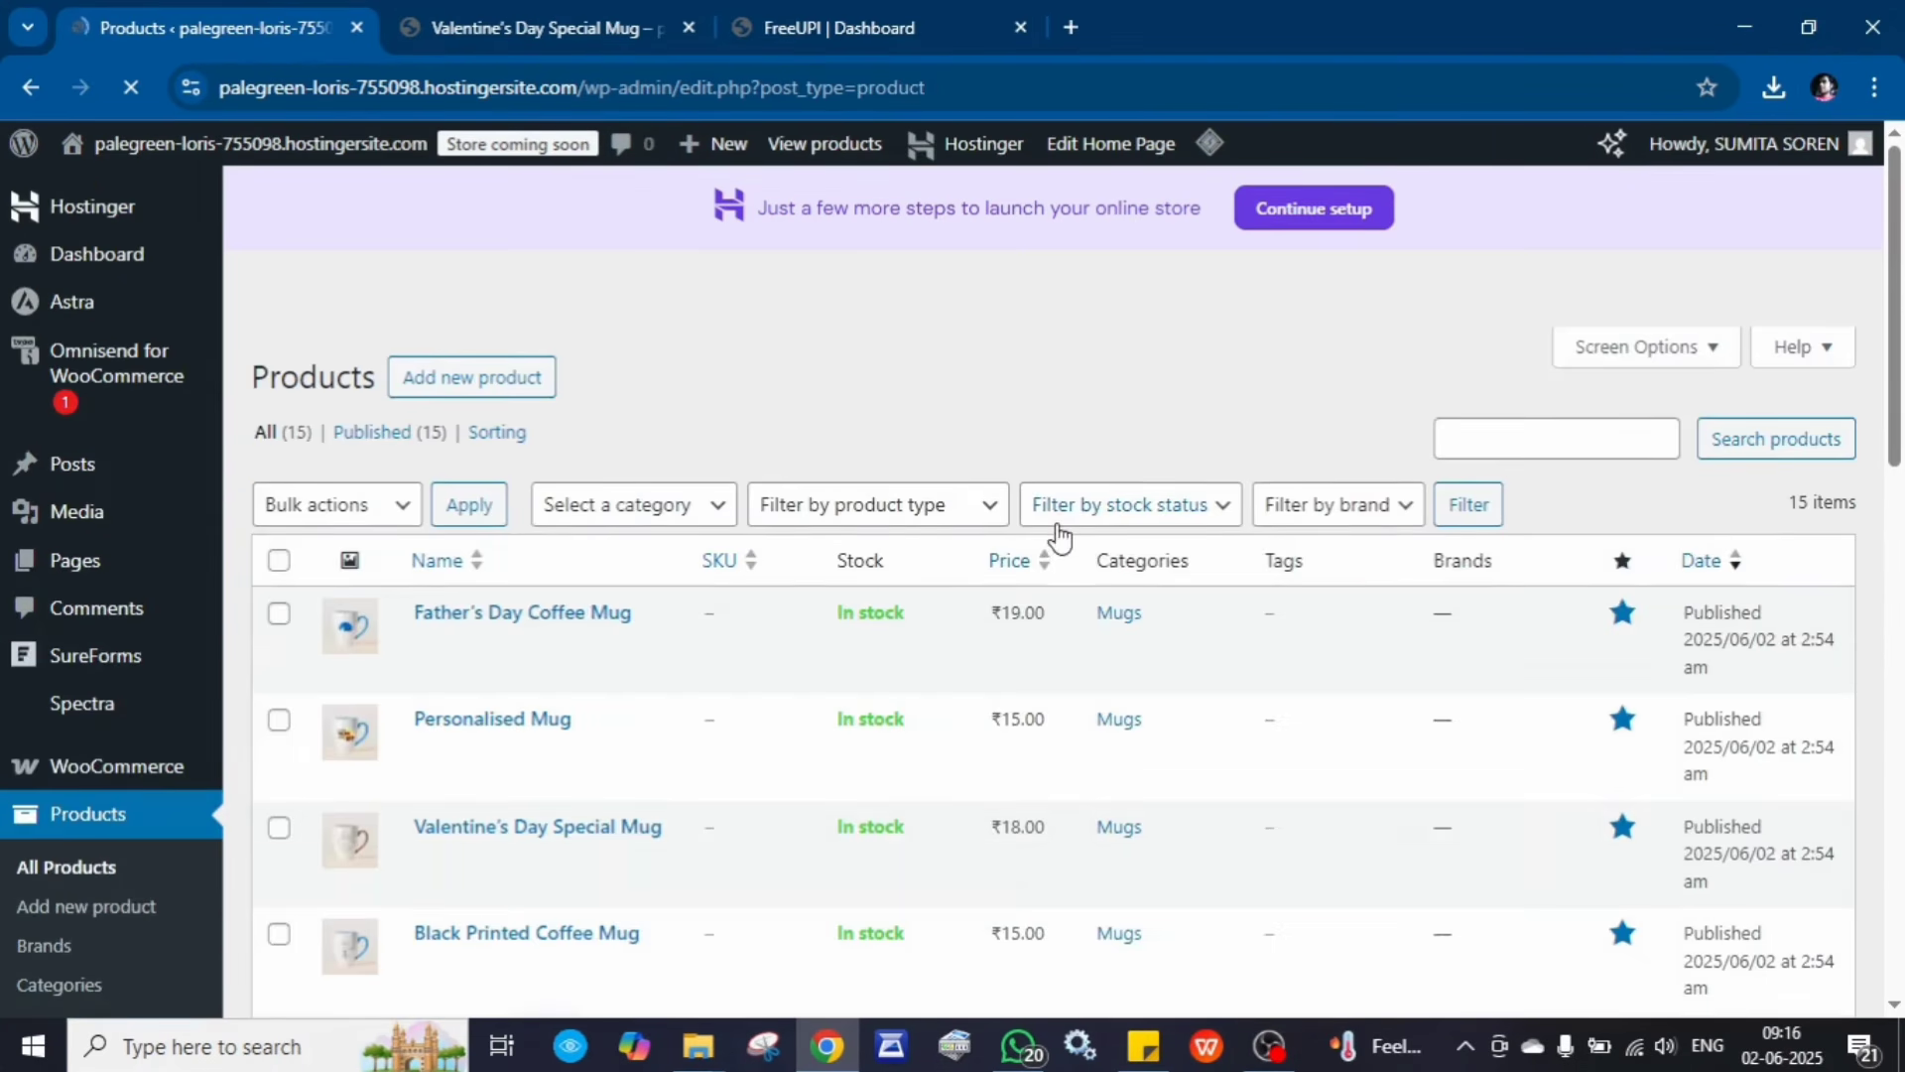
{"action": "scroll", "coordinate": [879, 462], "scroll_direction": "down", "scroll_amount": 1}
{"action": "scroll", "coordinate": [879, 454], "scroll_direction": "down", "scroll_amount": 2}
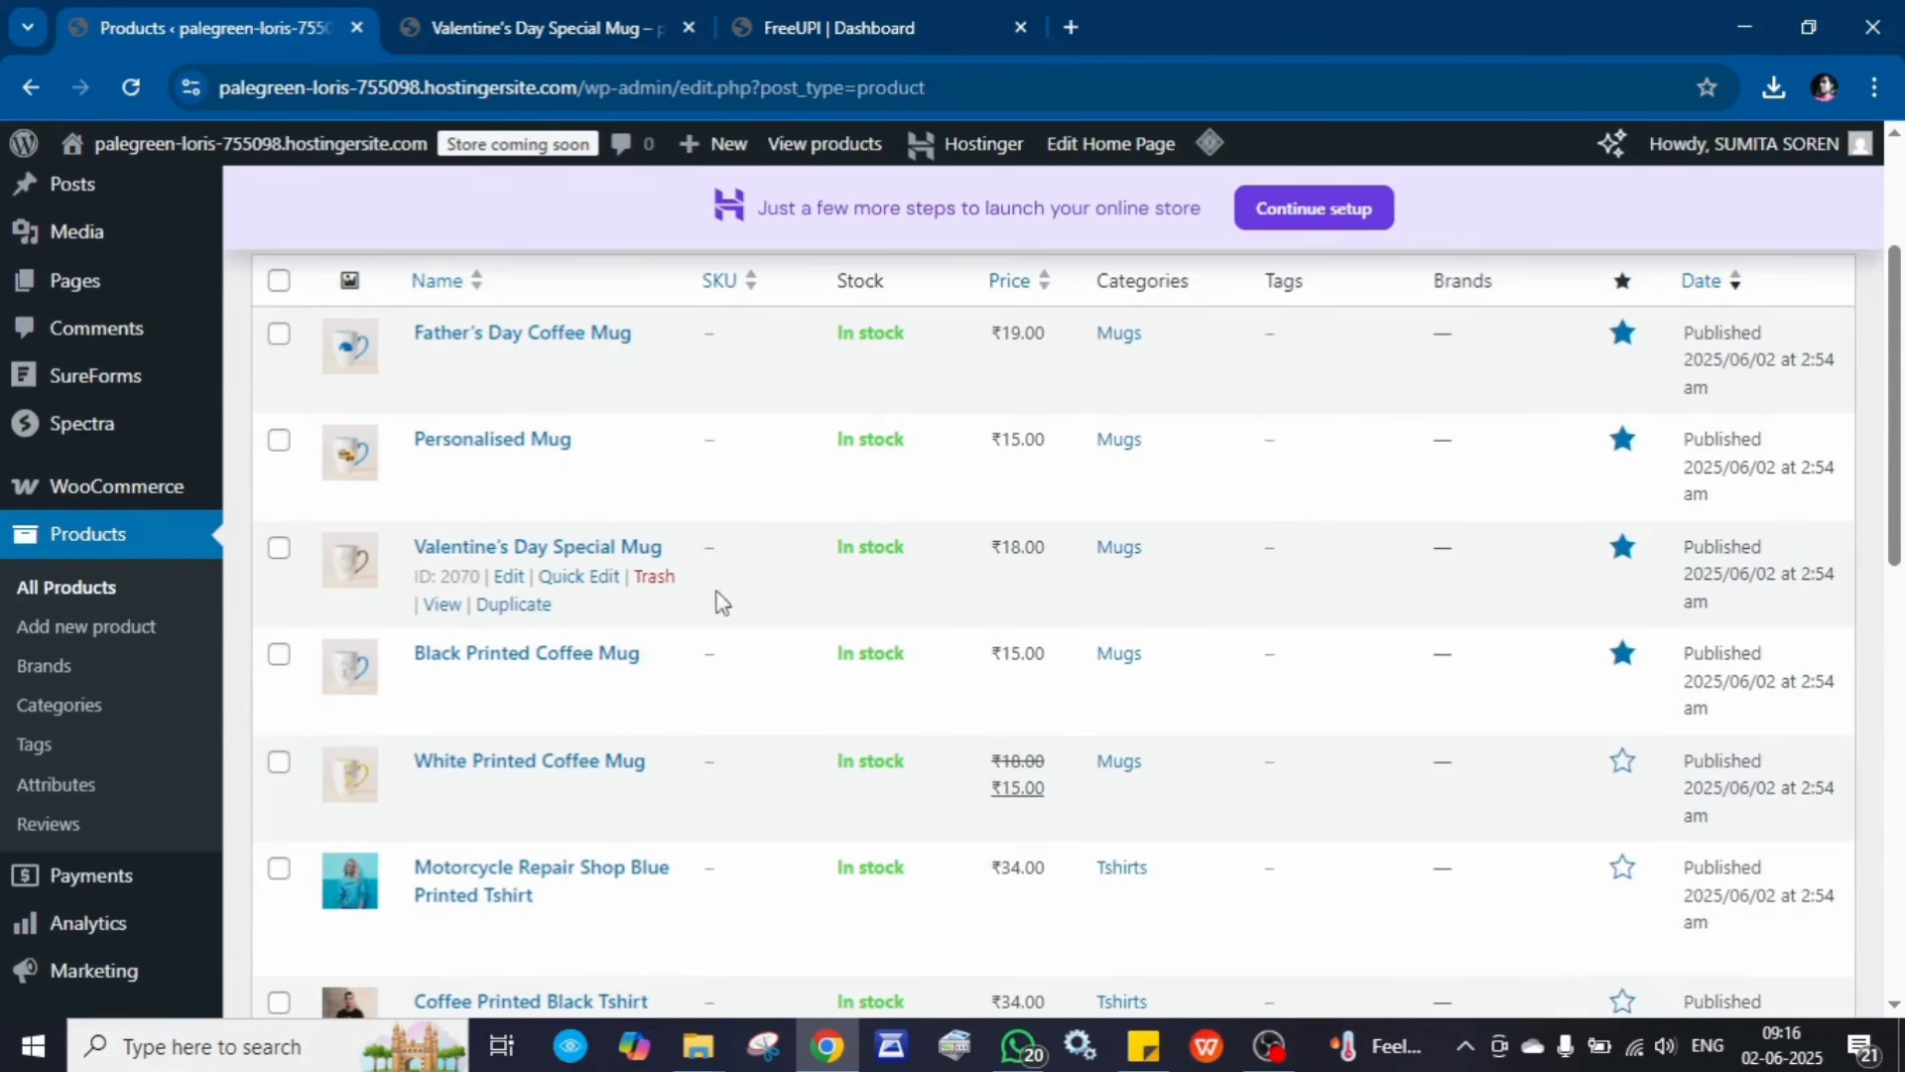
{"action": "scroll", "coordinate": [1028, 588], "scroll_direction": "down", "scroll_amount": 1}
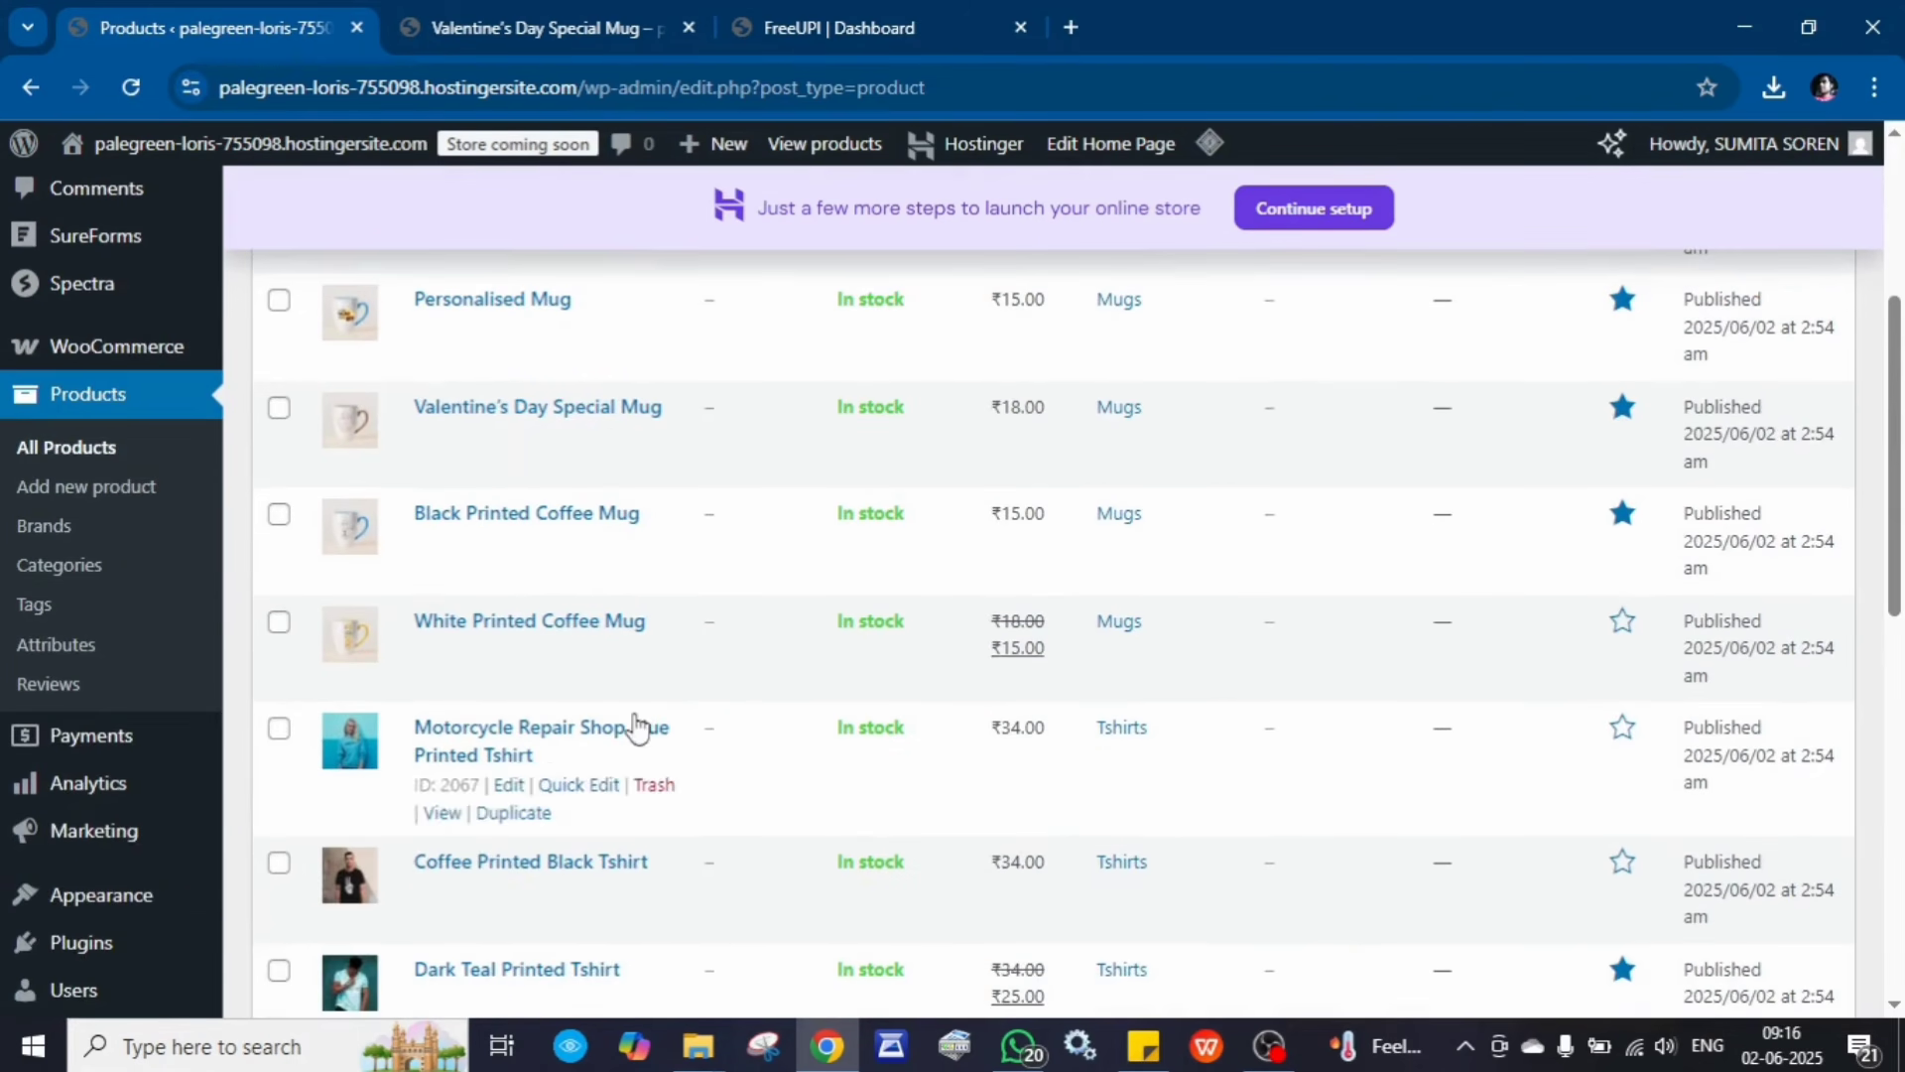
{"action": "scroll", "coordinate": [969, 534], "scroll_direction": "down", "scroll_amount": 2}
{"action": "scroll", "coordinate": [966, 536], "scroll_direction": "up", "scroll_amount": 4}
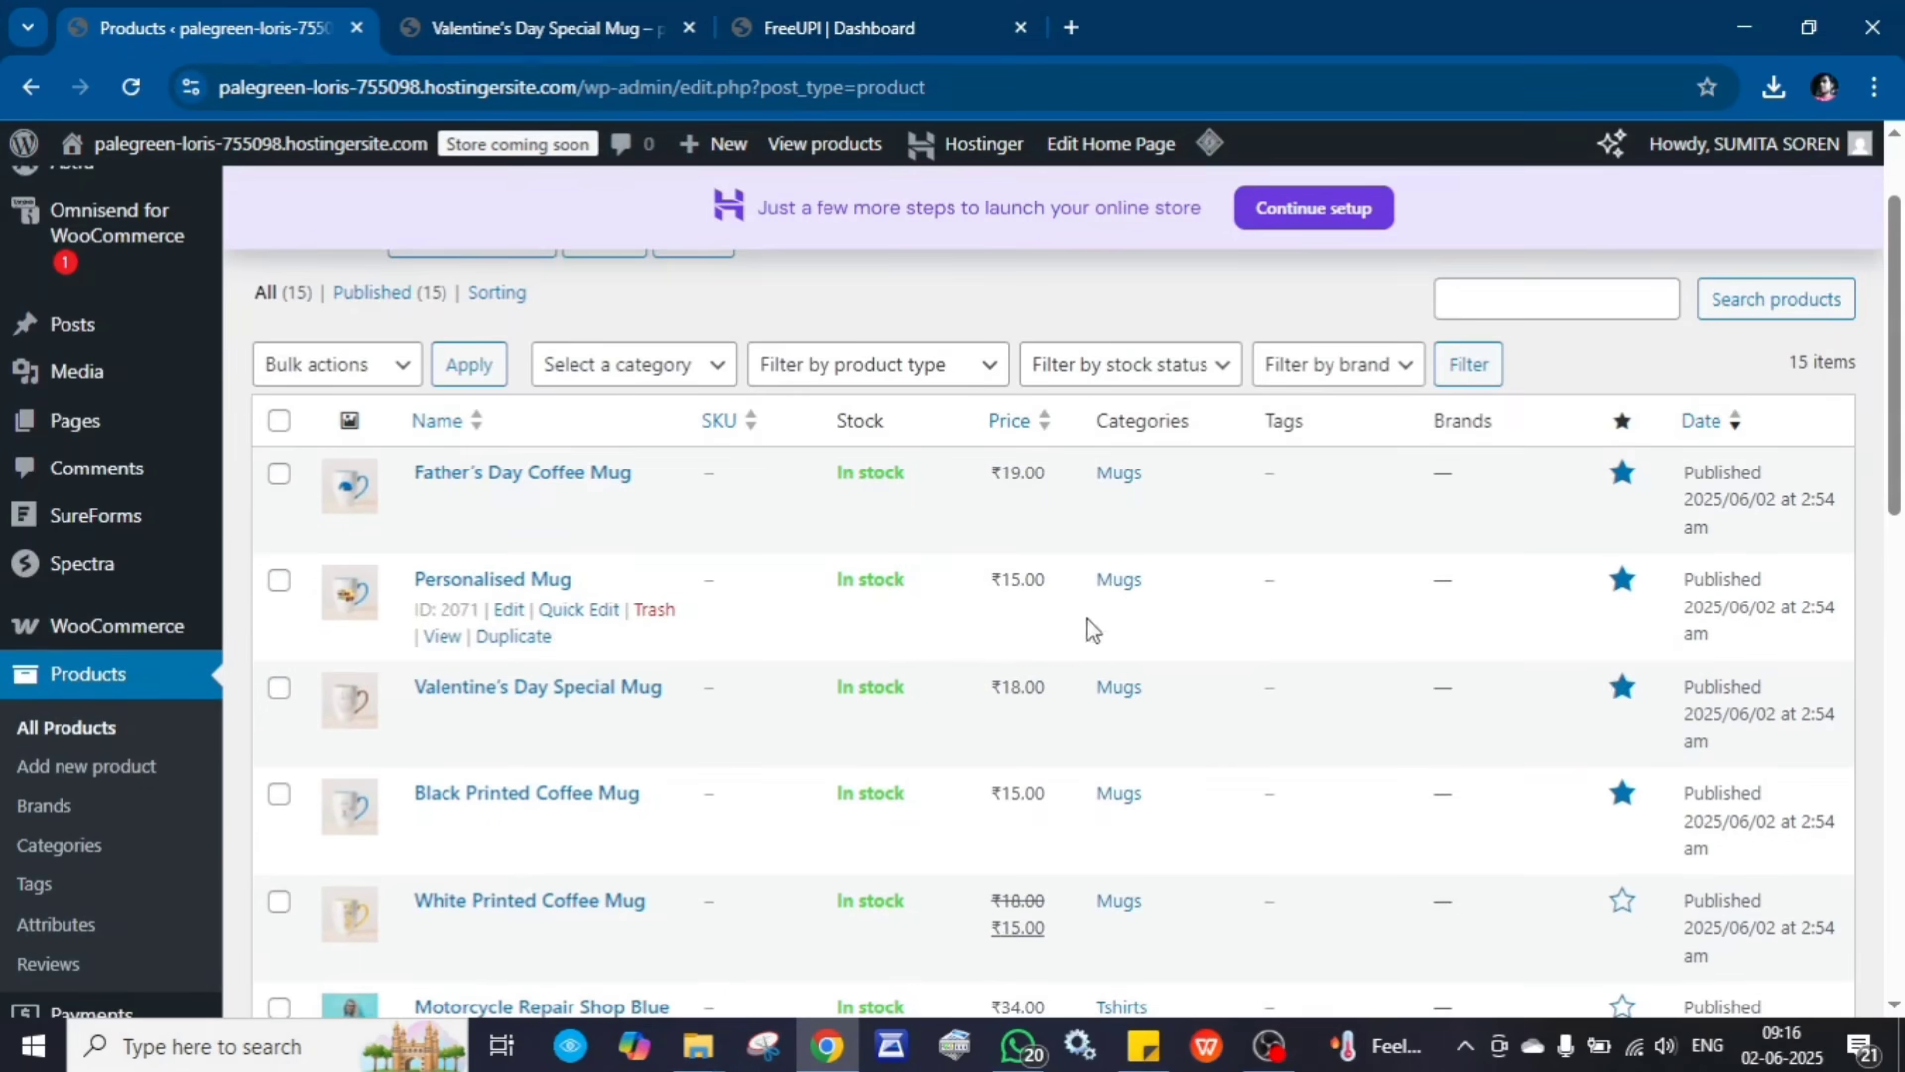
{"action": "right_click", "coordinate": [443, 636]}
- Open the Personalised Mug product page in its own tab, closing the Valentine's Day Special Mug tab
{"action": "left_click", "coordinate": [523, 675]}
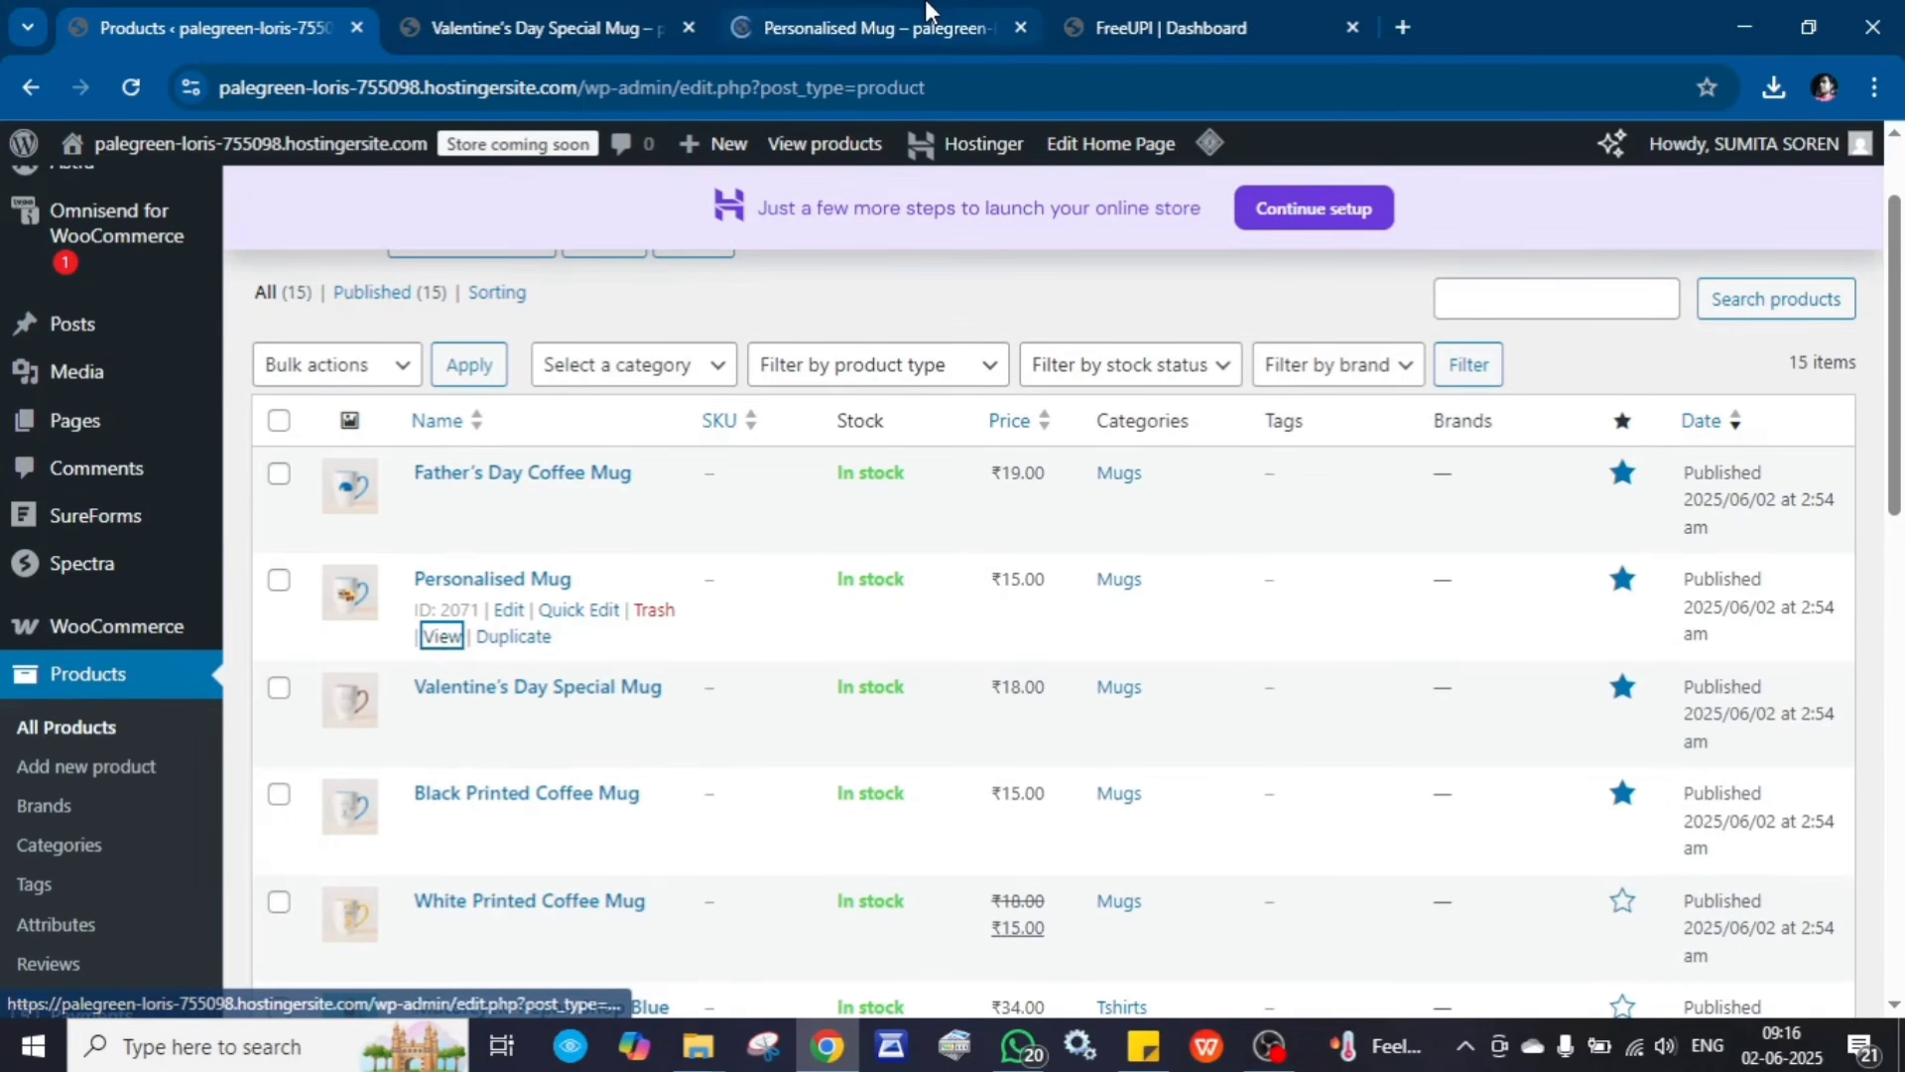
{"action": "left_click", "coordinate": [928, 14]}
{"action": "left_click", "coordinate": [690, 27]}
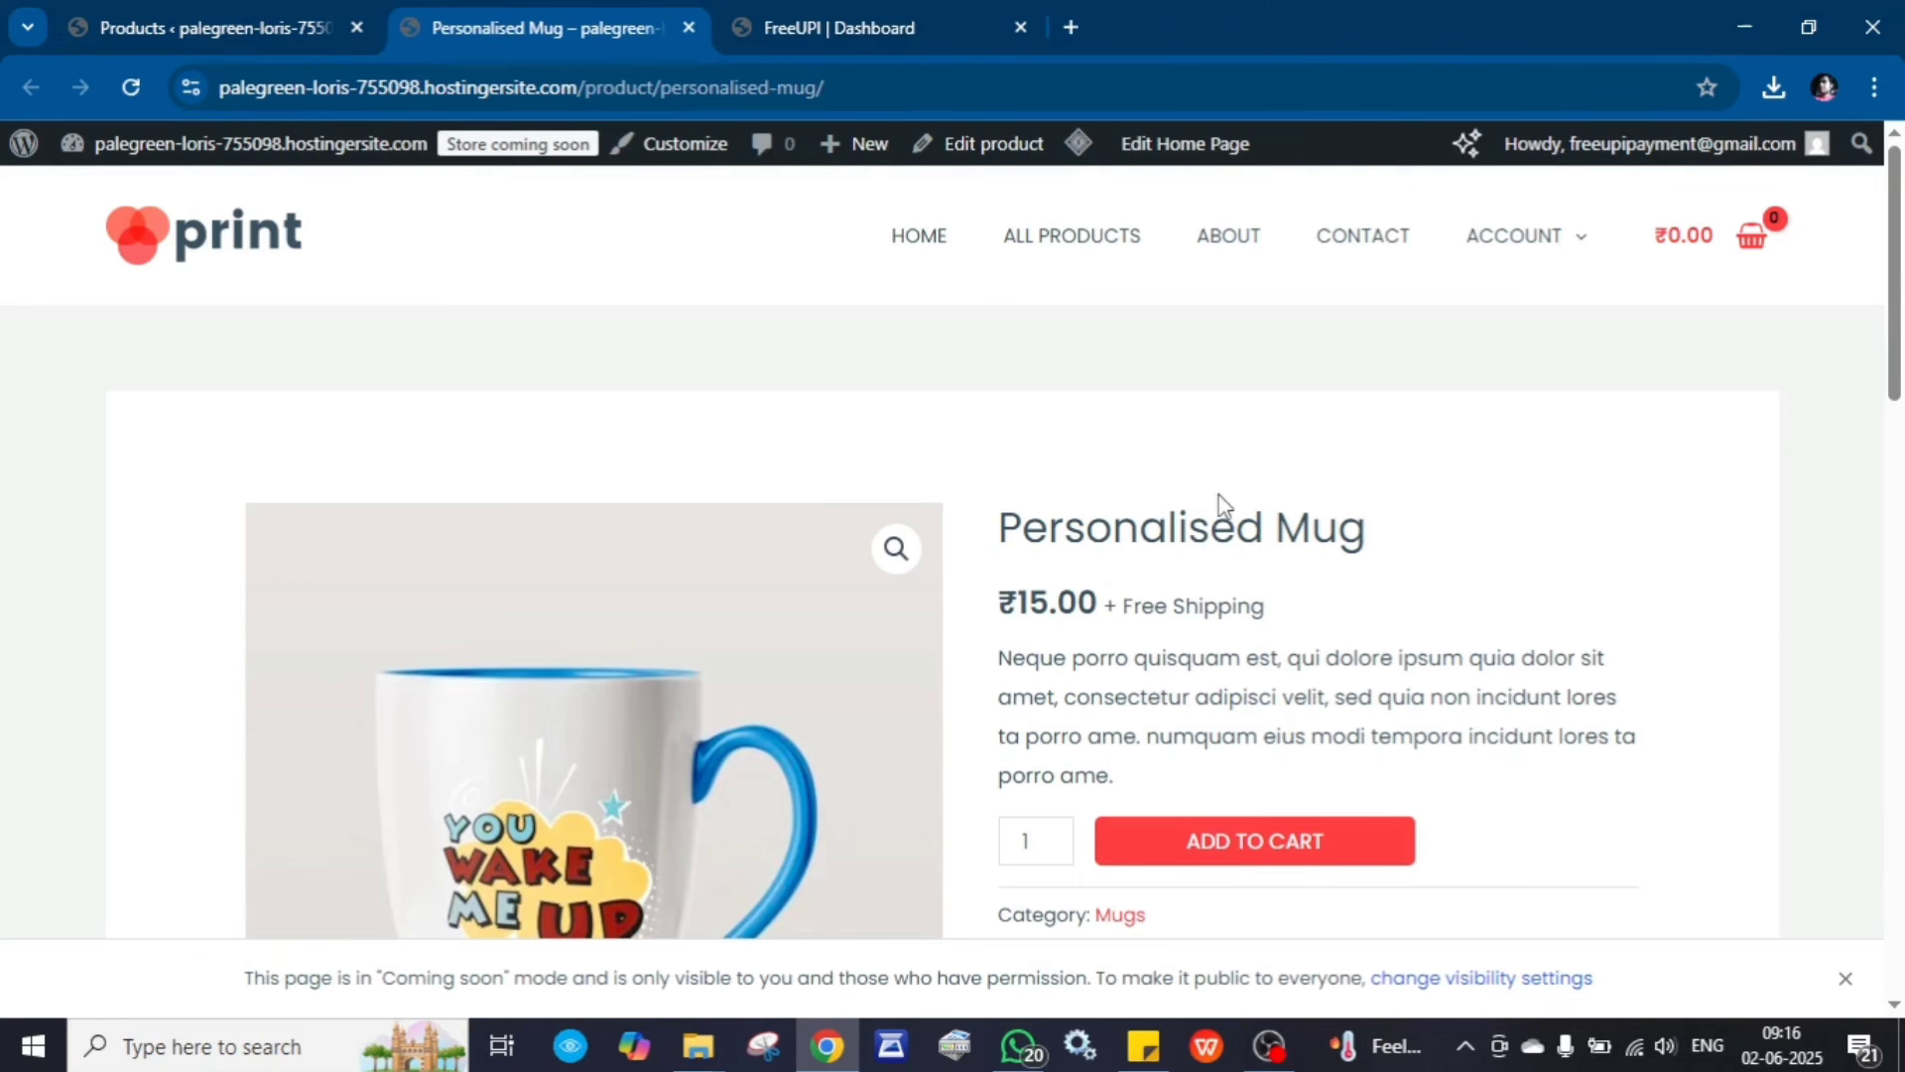
{"action": "scroll", "coordinate": [1221, 496], "scroll_direction": "down", "scroll_amount": 3}
{"action": "scroll", "coordinate": [1399, 715], "scroll_direction": "up", "scroll_amount": 3}
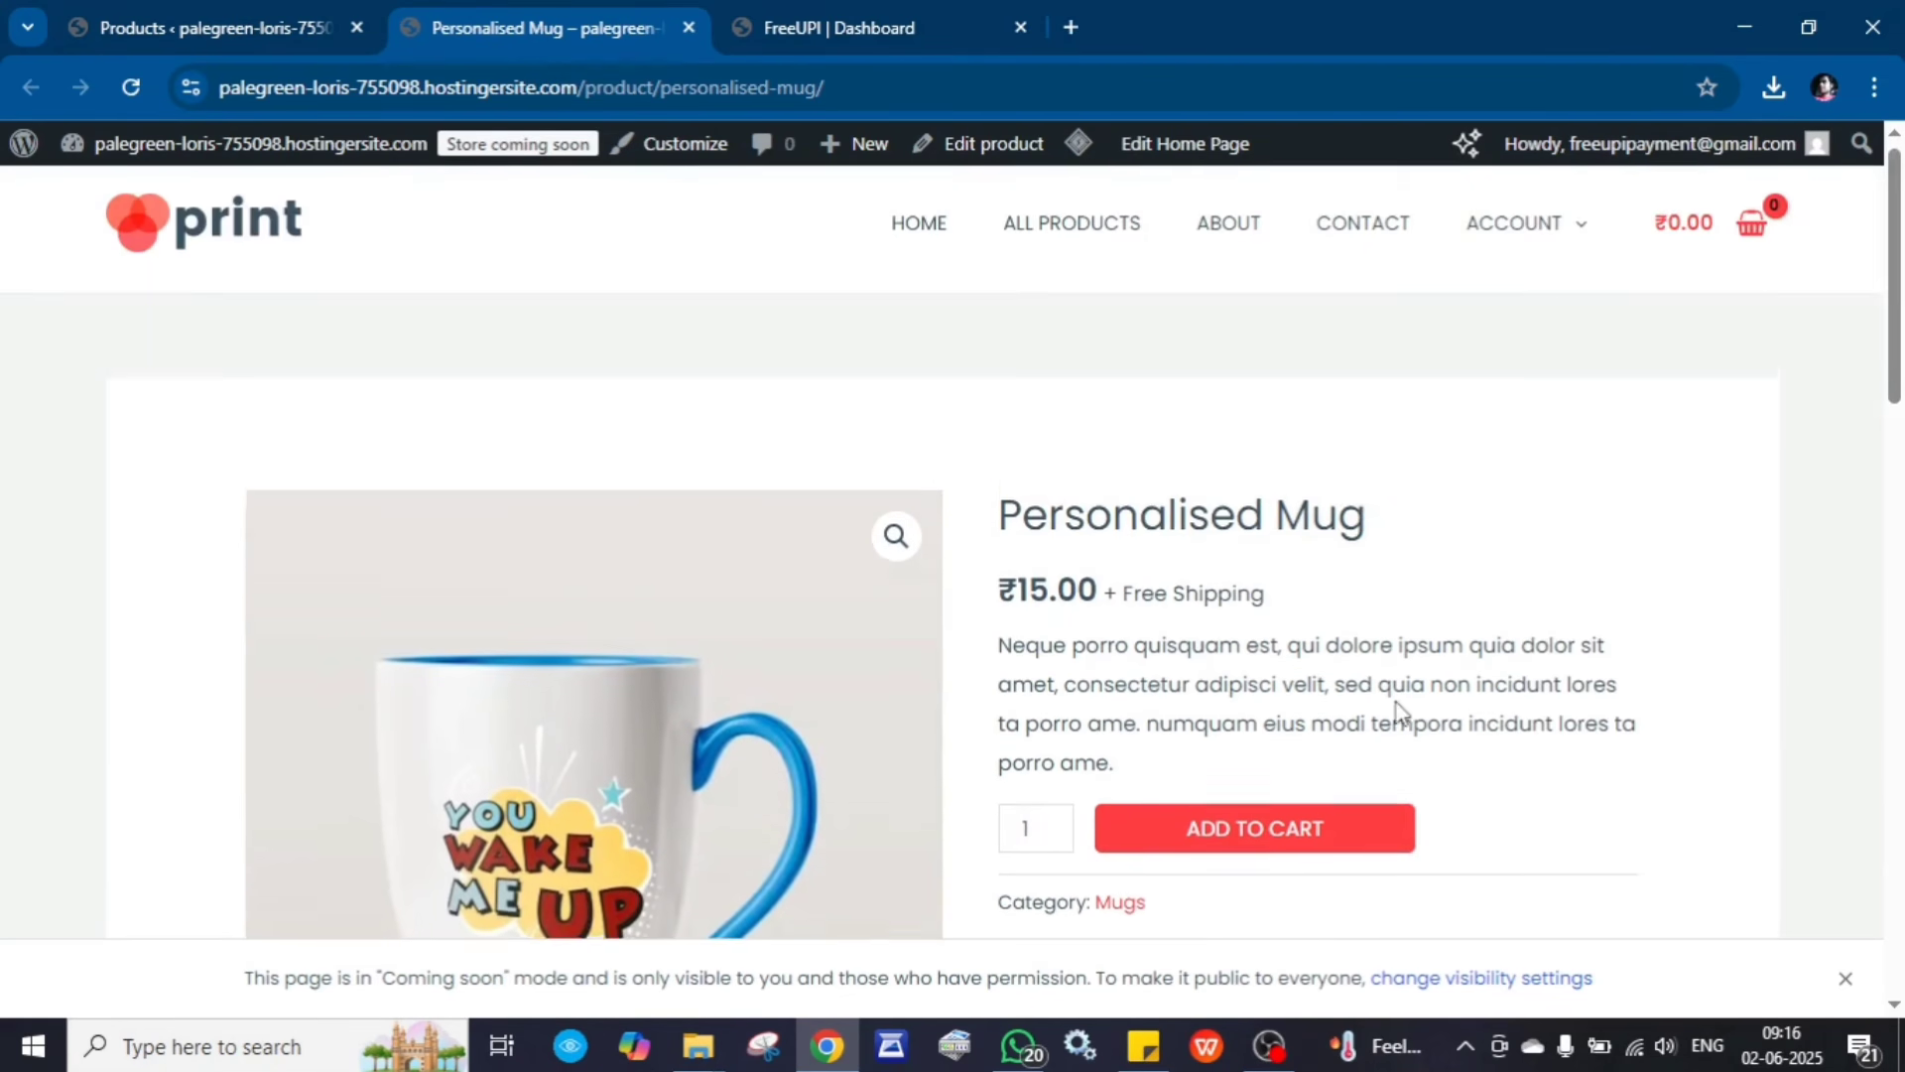
- Add the ₹15.00 Personalised Mug to the cart and proceed to checkout
{"action": "left_click", "coordinate": [1277, 877]}
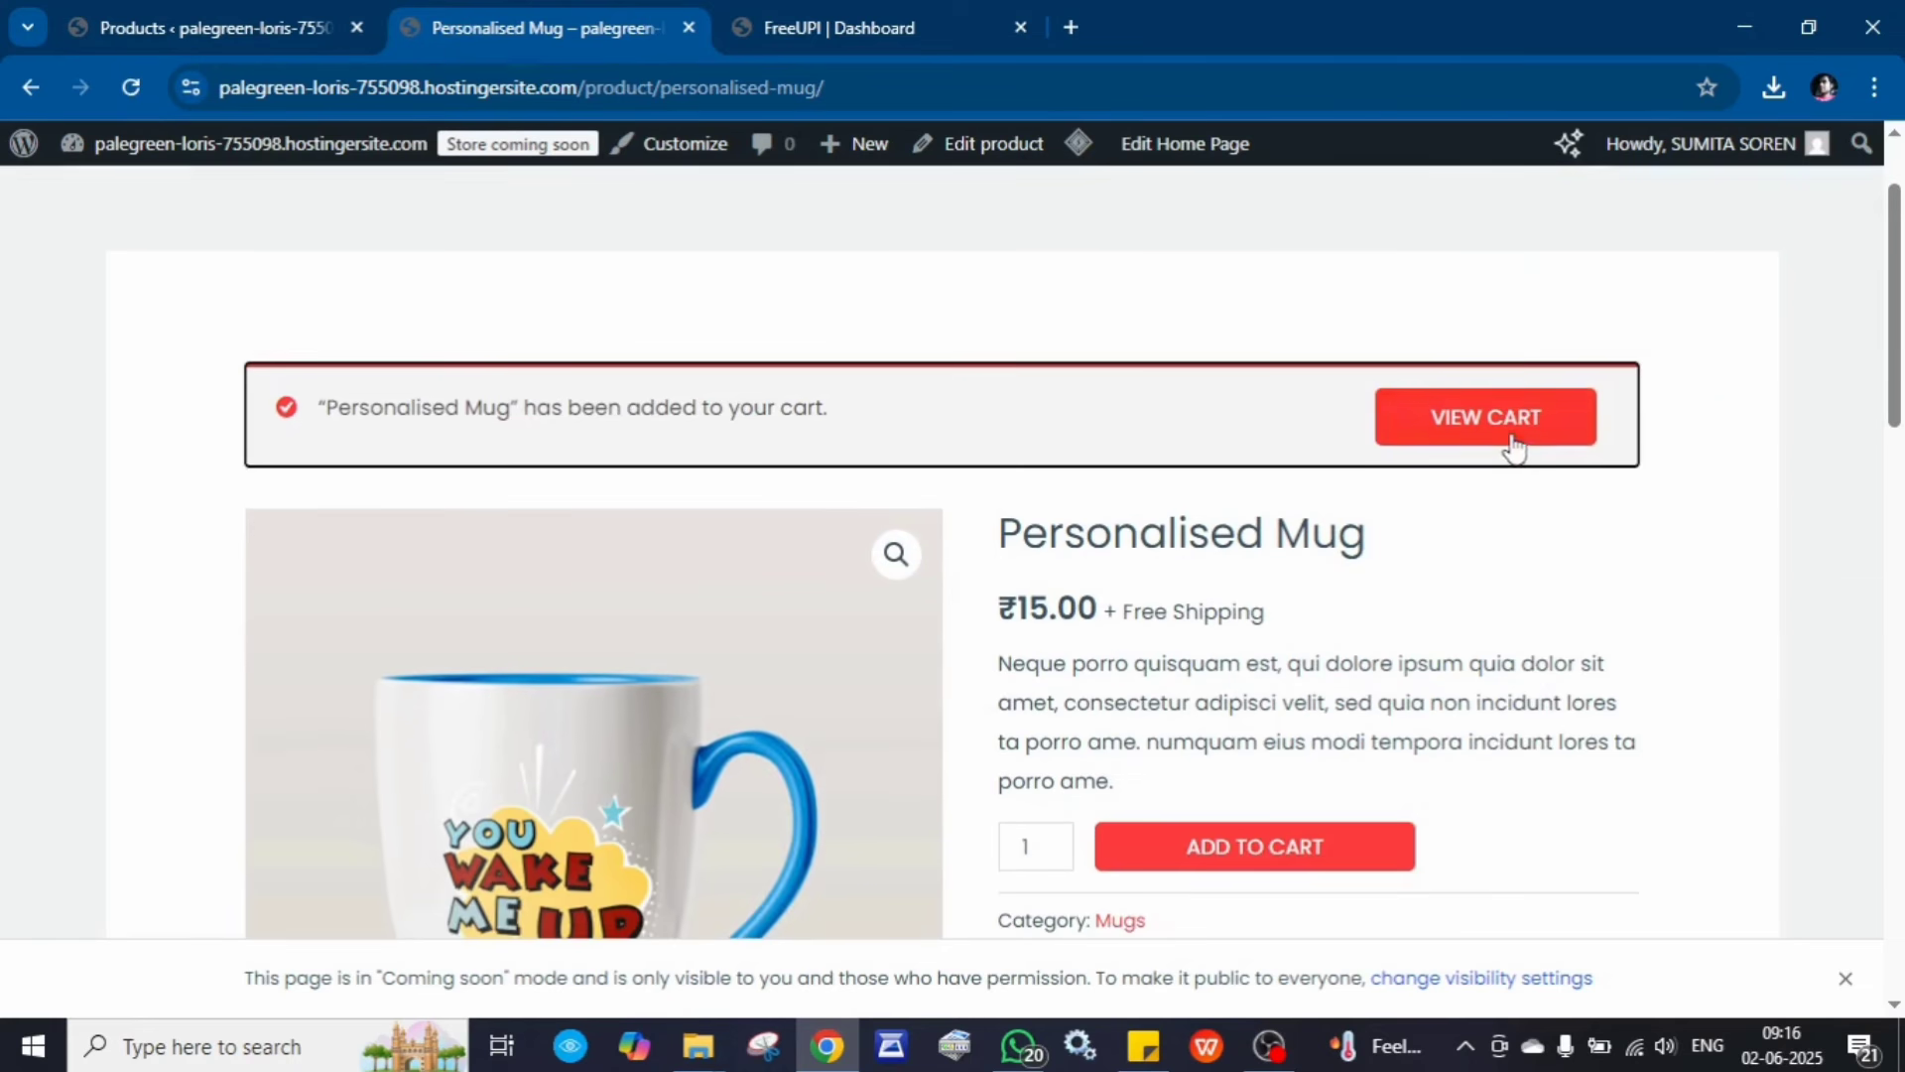
{"action": "left_click", "coordinate": [1513, 444]}
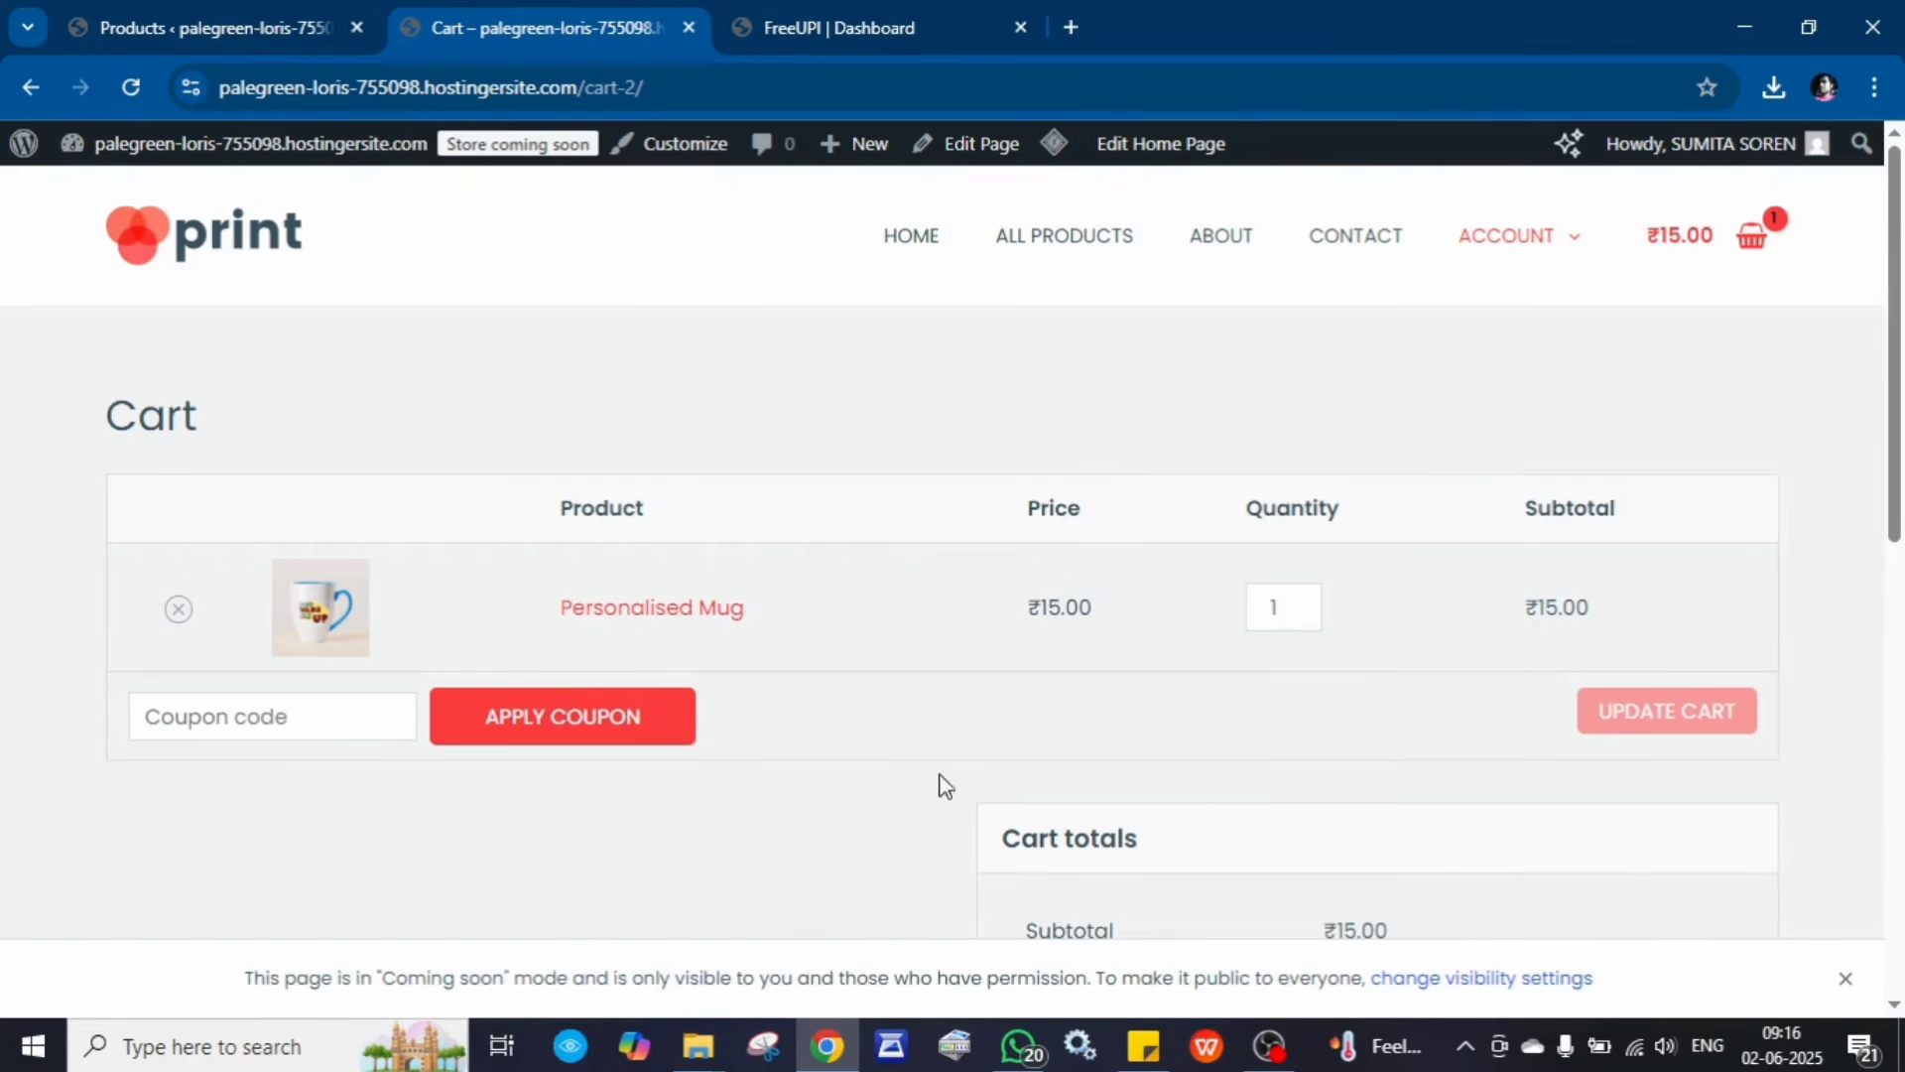
{"action": "scroll", "coordinate": [1459, 629], "scroll_direction": "down", "scroll_amount": 4}
{"action": "left_click", "coordinate": [1337, 731]}
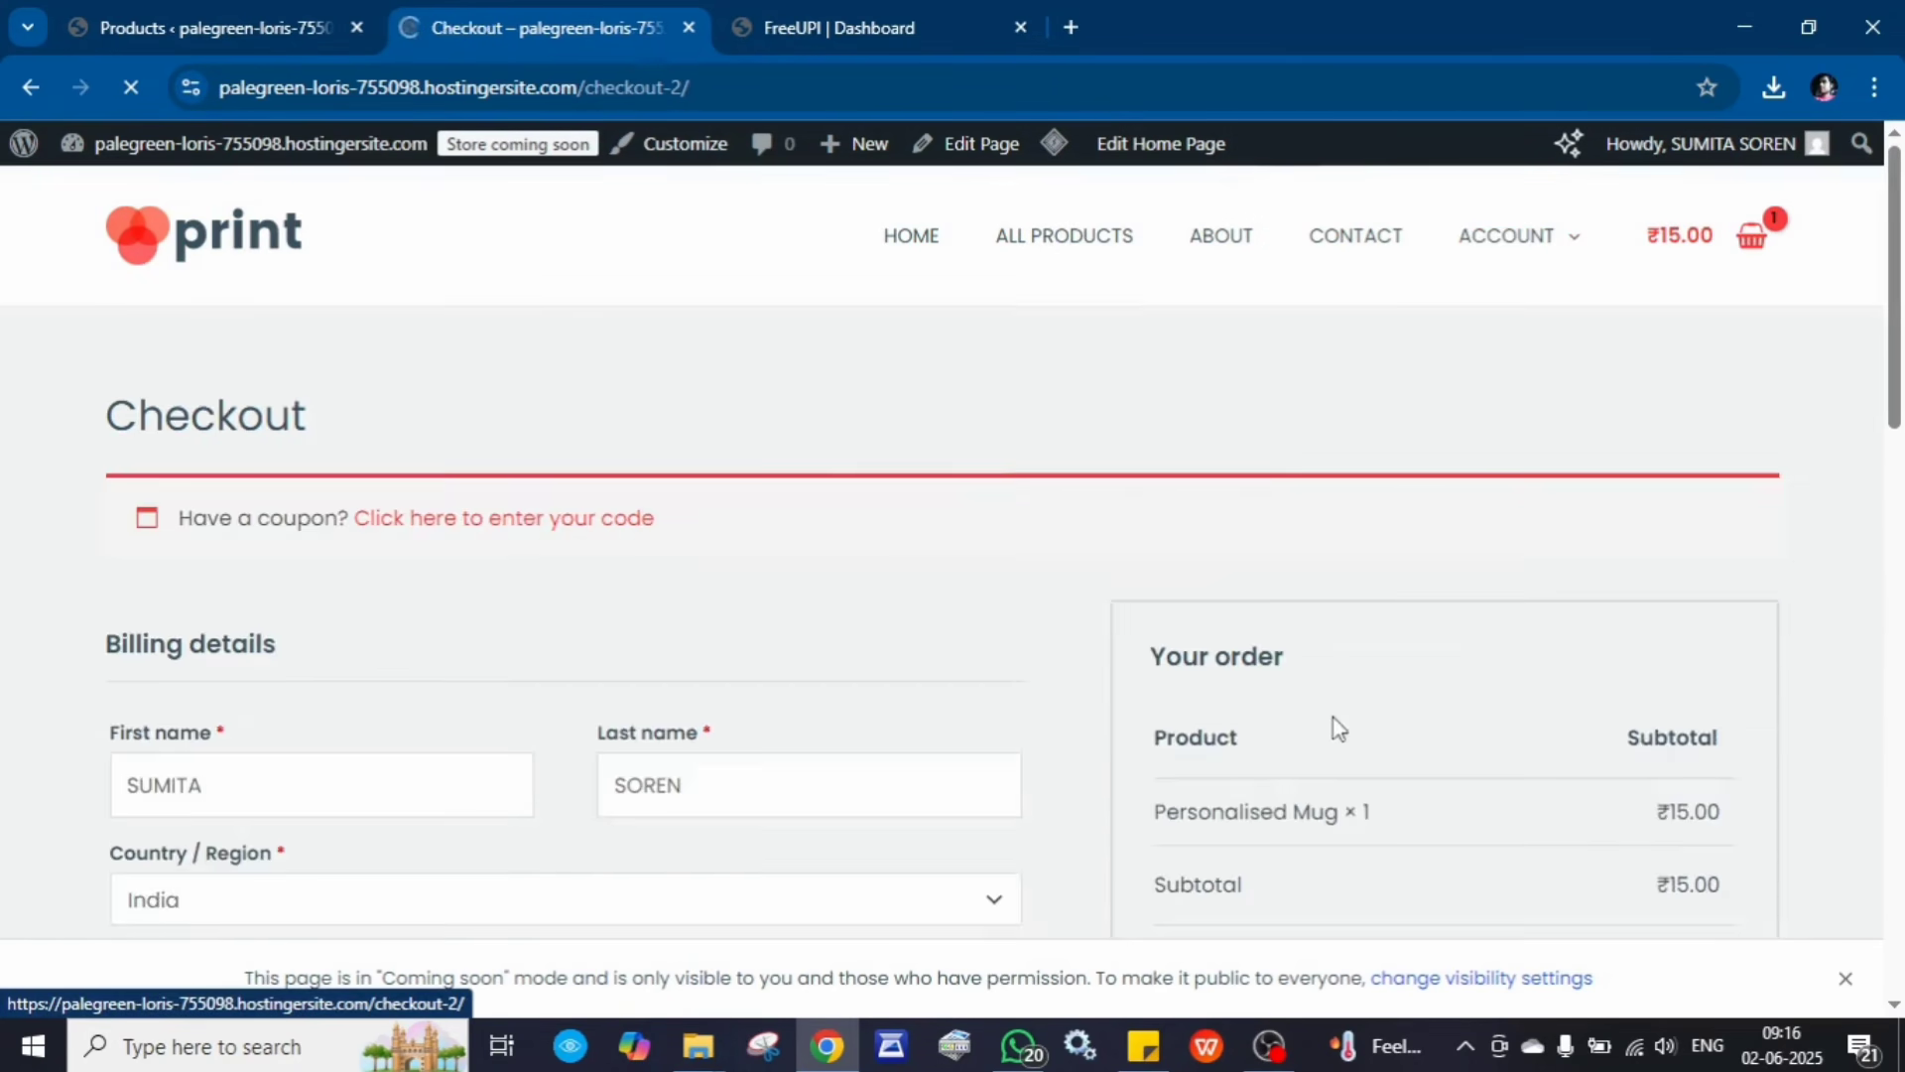
- Confirm UPI Payment as the payment method and place the order
{"action": "scroll", "coordinate": [982, 497], "scroll_direction": "down", "scroll_amount": 5}
{"action": "scroll", "coordinate": [1280, 526], "scroll_direction": "down", "scroll_amount": 3}
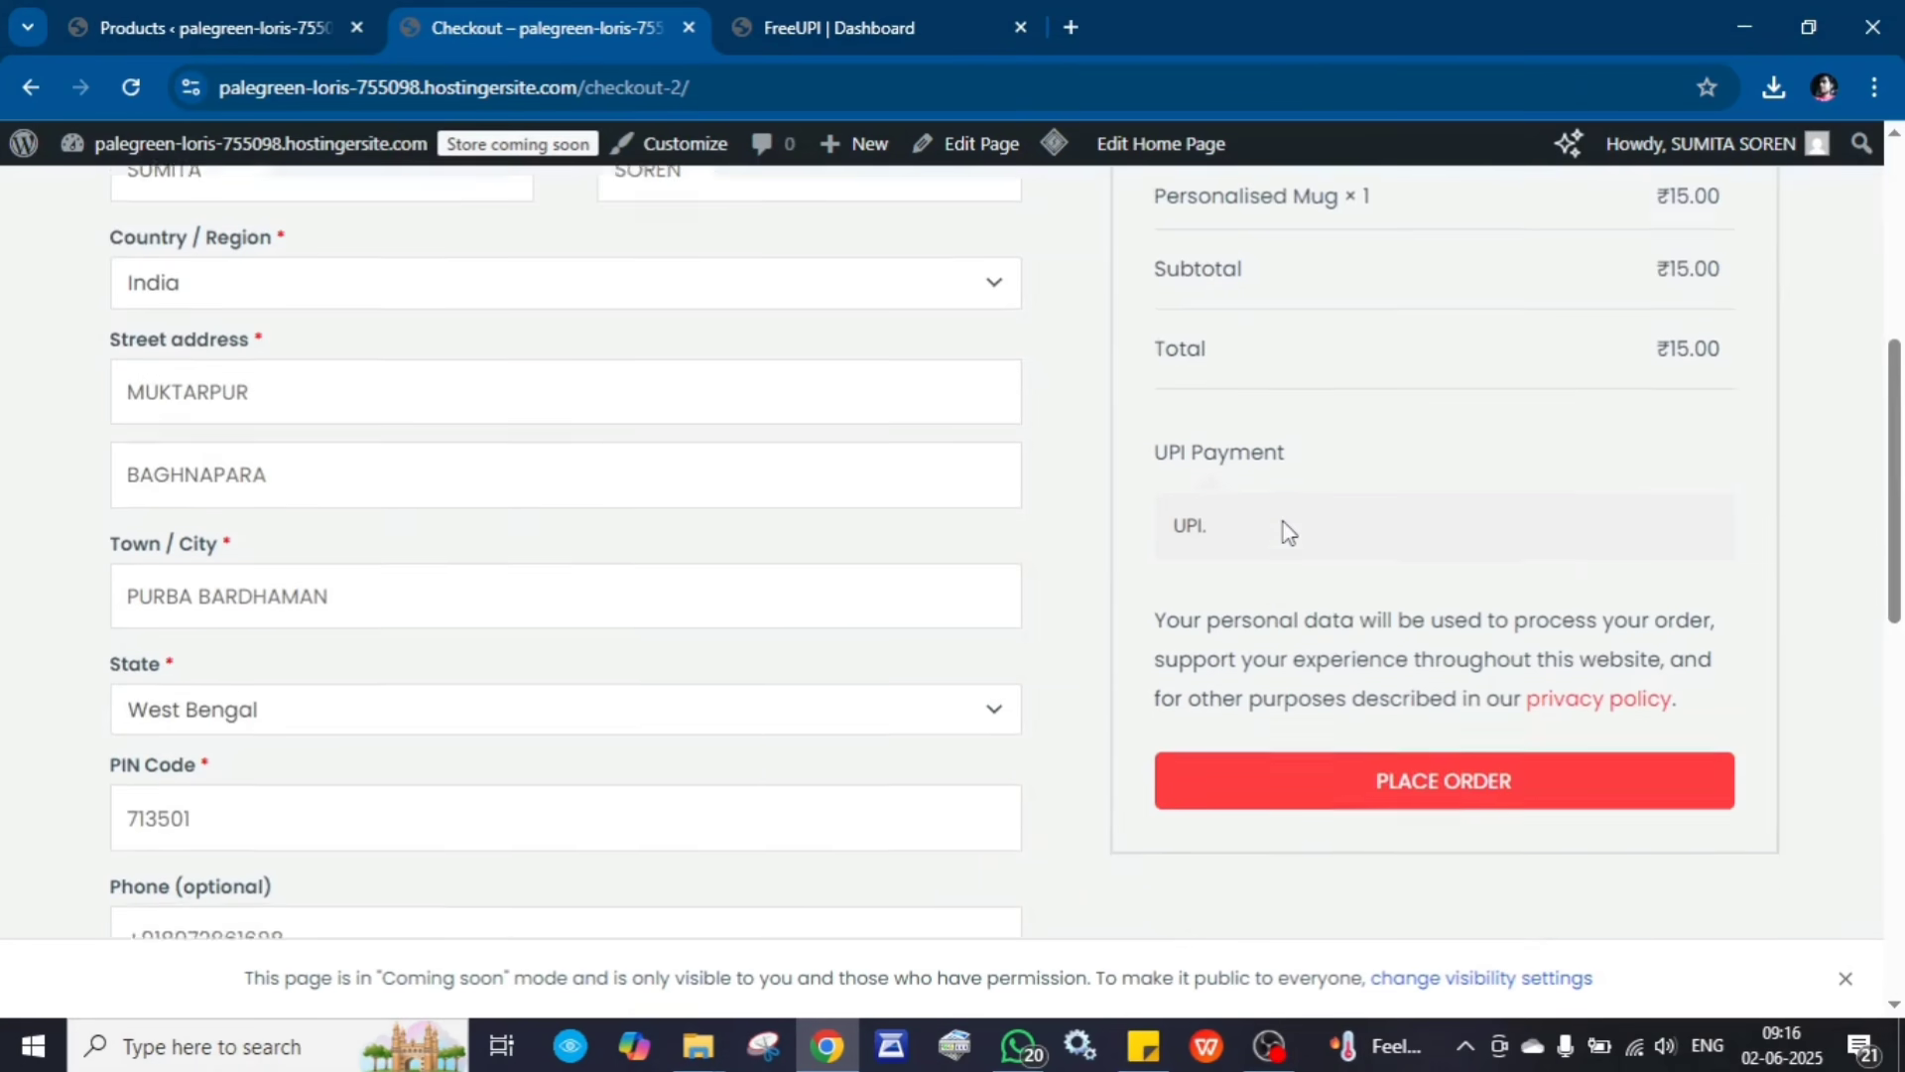
{"action": "scroll", "coordinate": [1282, 531], "scroll_direction": "up", "scroll_amount": 3}
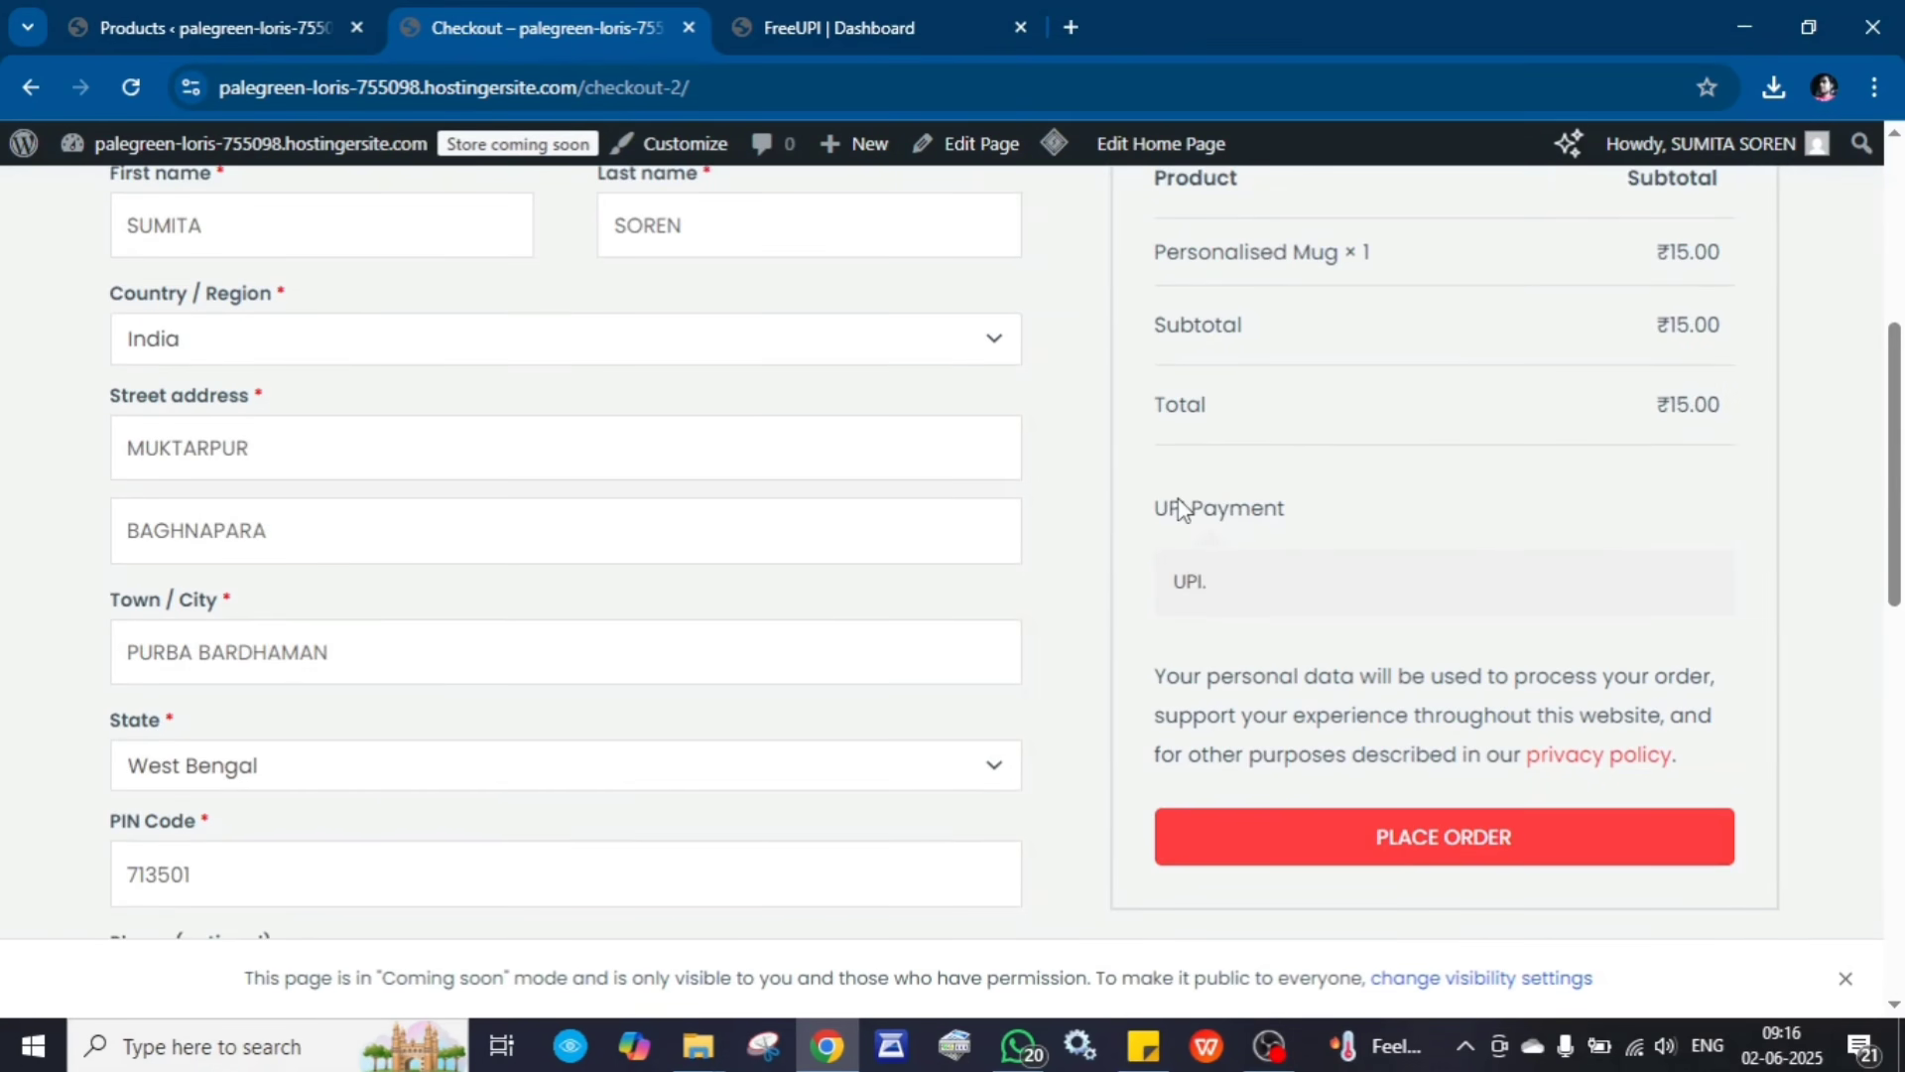
{"action": "left_click_drag", "start_coordinate": [1159, 509], "coordinate": [1294, 512]}
{"action": "left_click", "coordinate": [1310, 518]}
- Place the order and check the order ID and ₹15.00 amount on FreeUPI's QR payment page
{"action": "left_click", "coordinate": [1426, 853]}
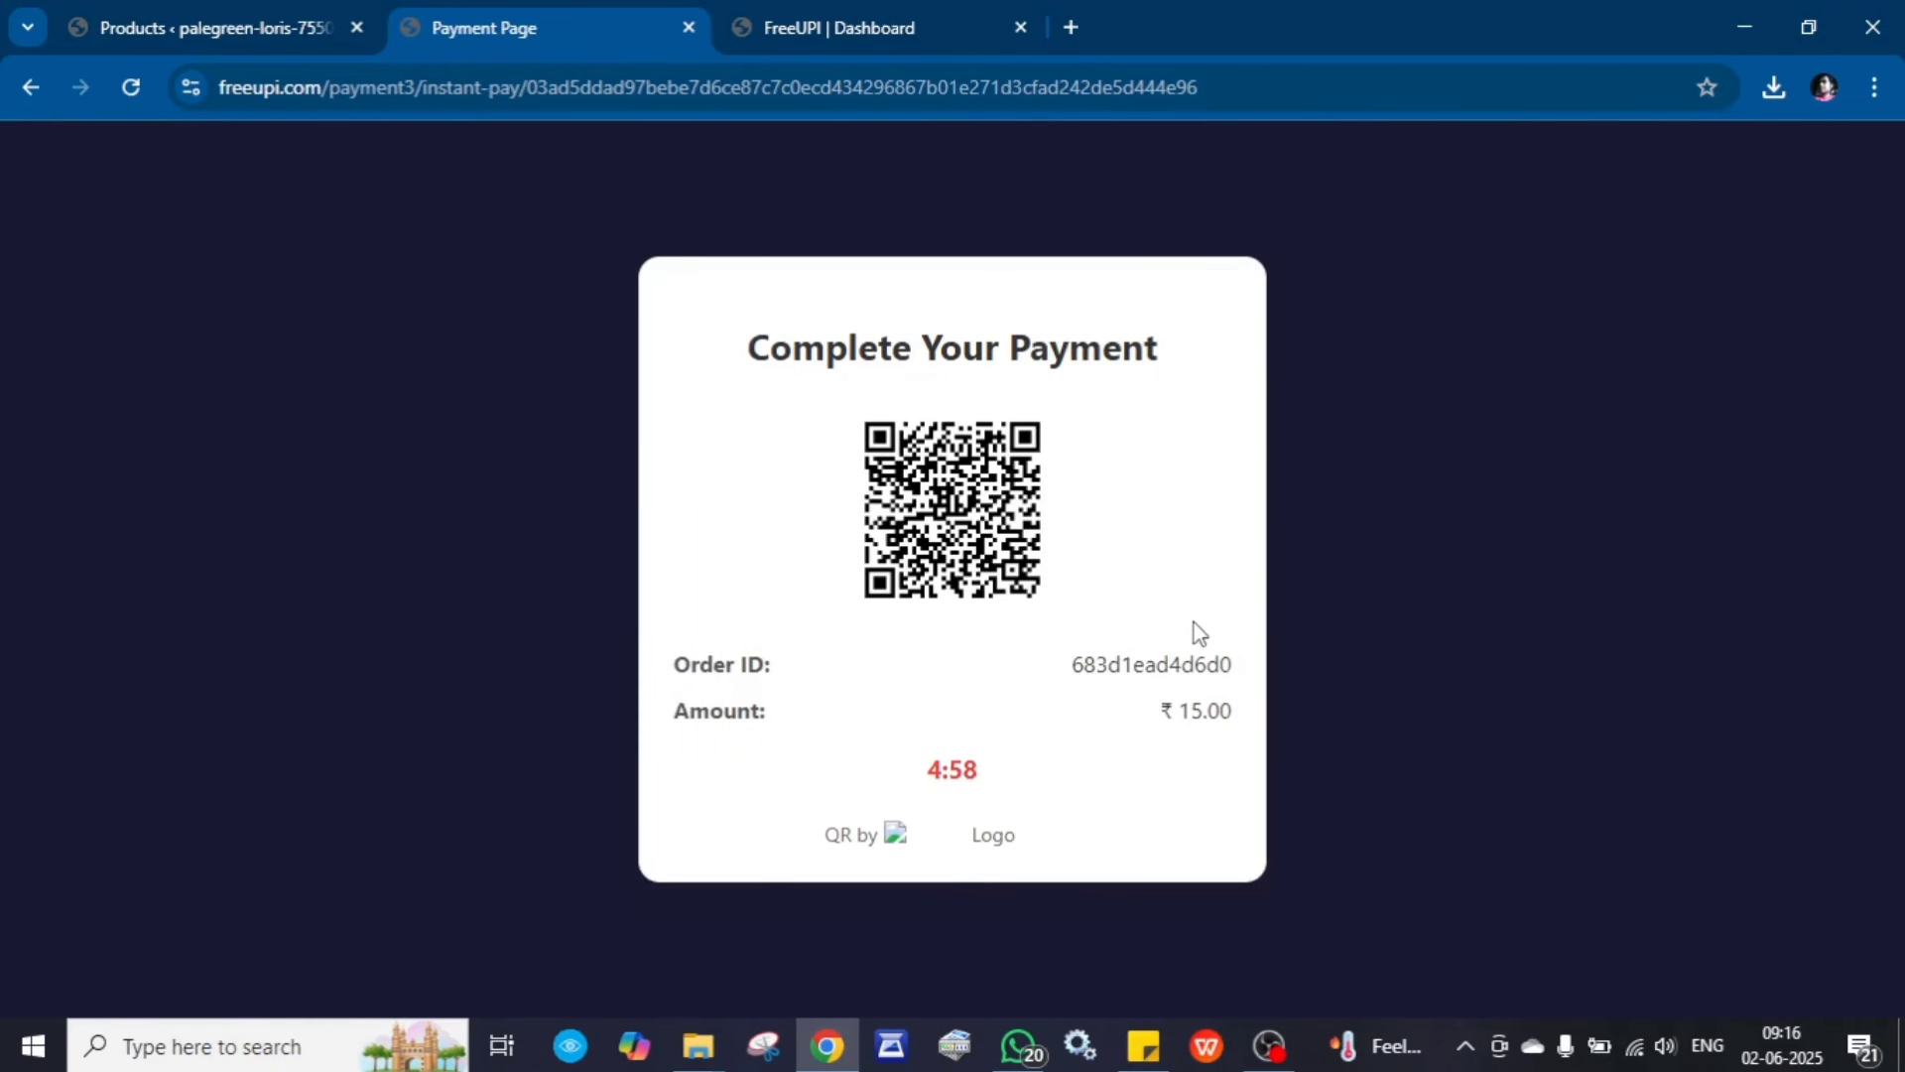
{"action": "left_click_drag", "start_coordinate": [674, 663], "coordinate": [1213, 686]}
{"action": "left_click", "coordinate": [1214, 711]}
{"action": "left_click_drag", "start_coordinate": [713, 714], "coordinate": [1231, 712]}
{"action": "left_click", "coordinate": [1241, 717]}
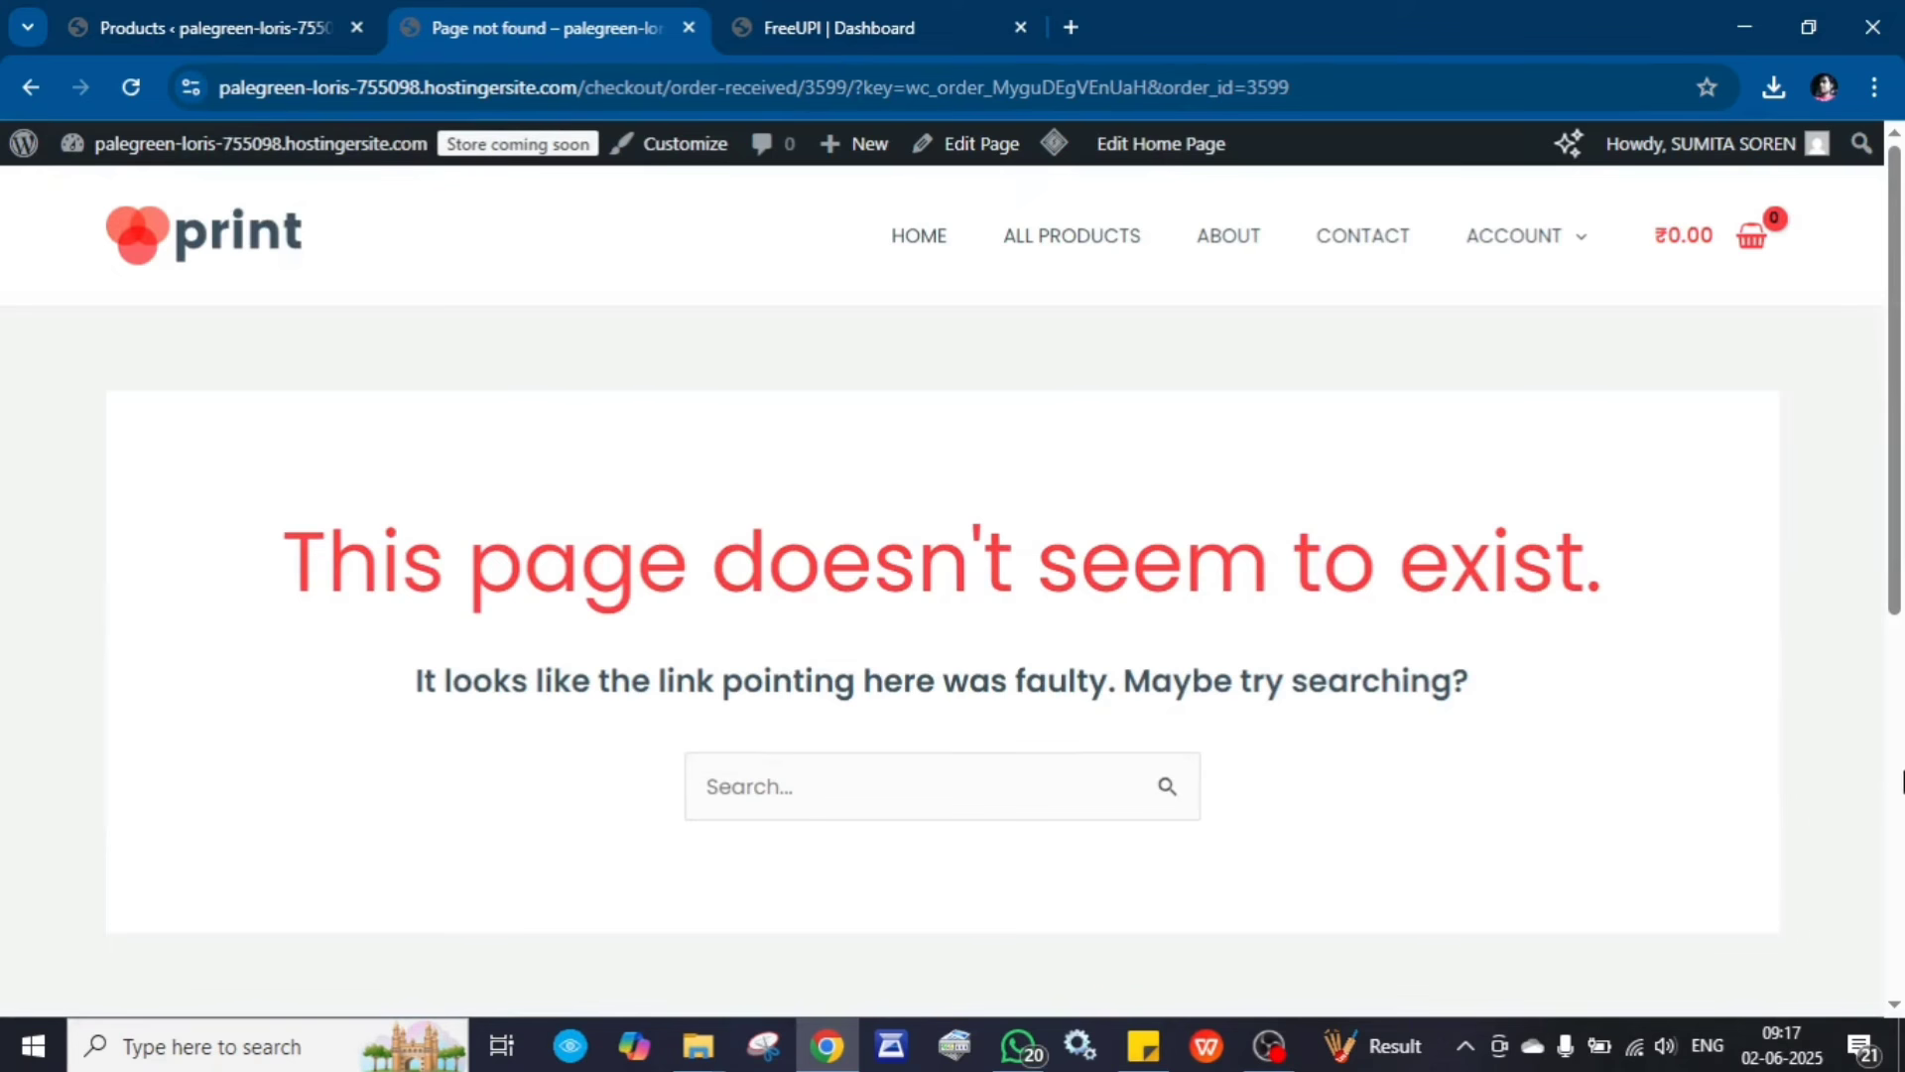
- Open My account's Orders list and view the newest order, #3599
{"action": "mouse_move", "coordinate": [1565, 281]}
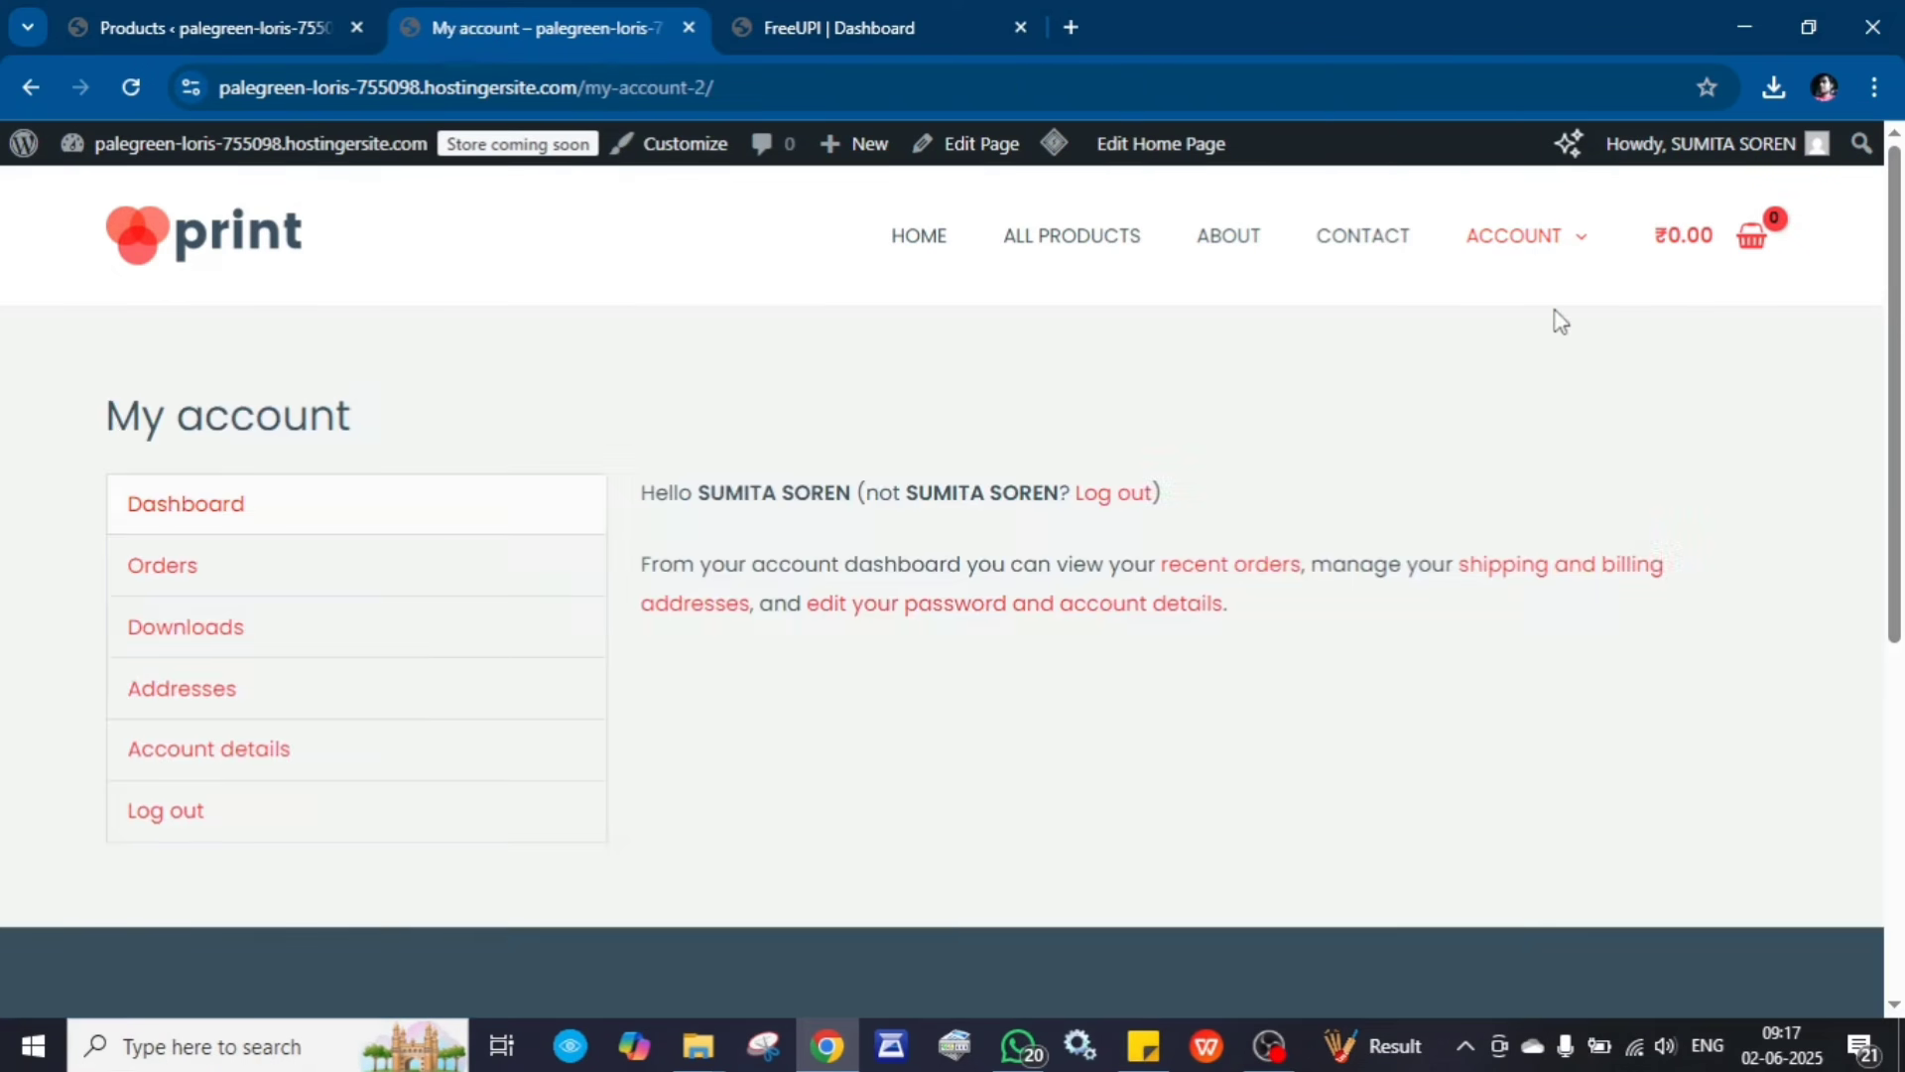
{"action": "left_click", "coordinate": [165, 582]}
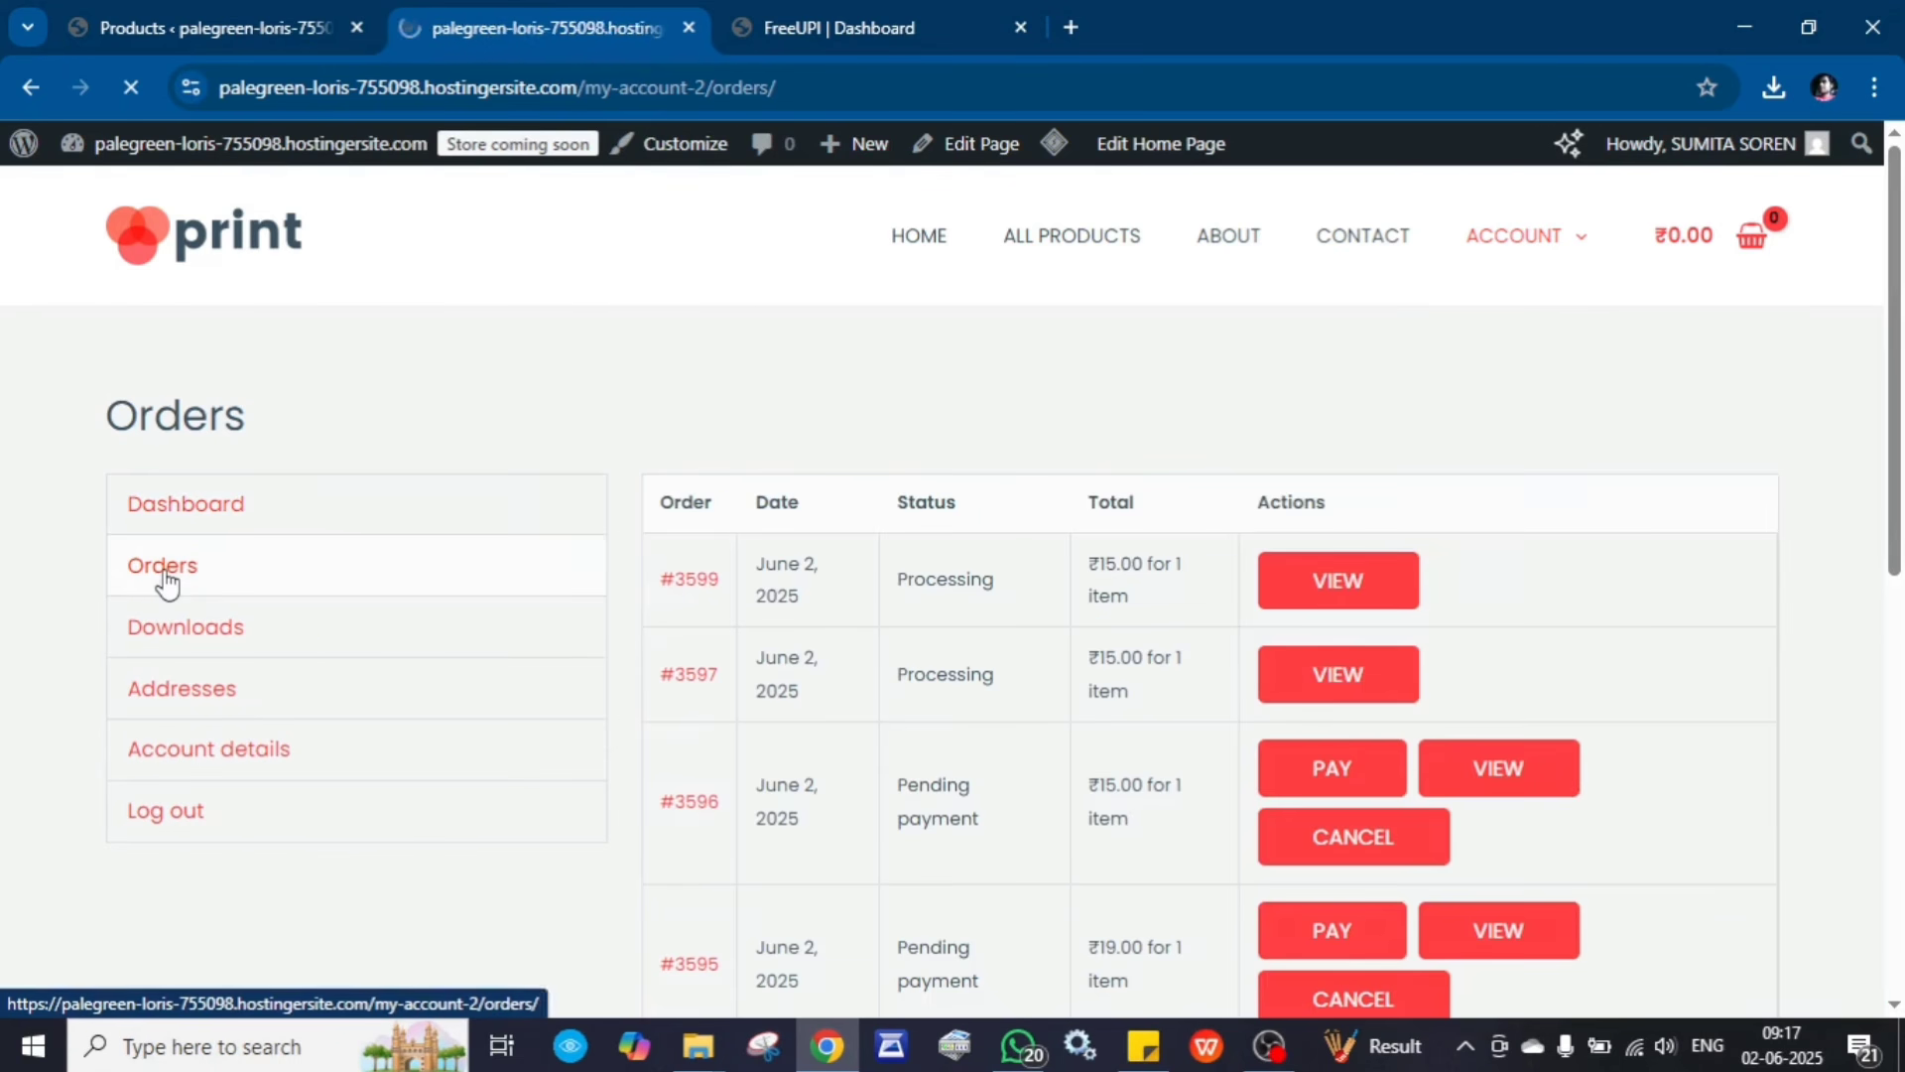
{"action": "scroll", "coordinate": [1275, 601], "scroll_direction": "down", "scroll_amount": 3}
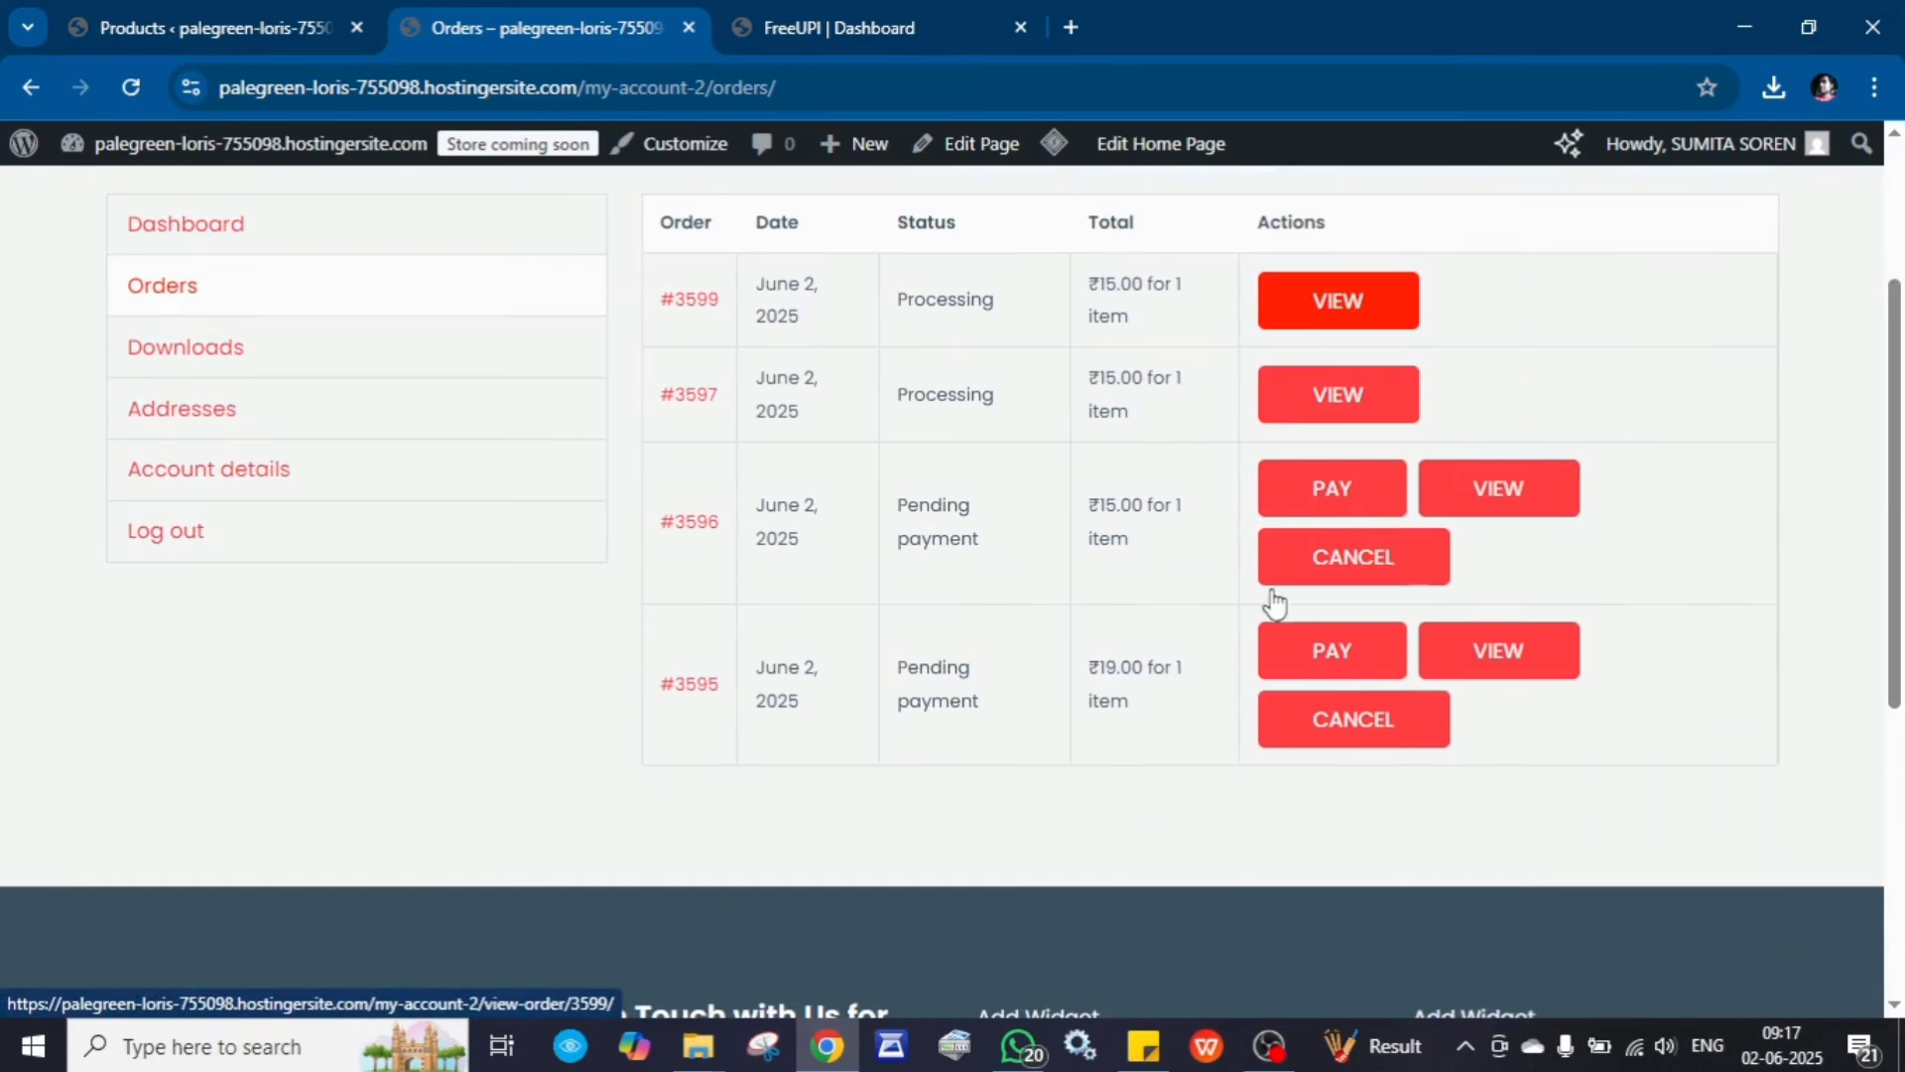
{"action": "scroll", "coordinate": [1272, 599], "scroll_direction": "up", "scroll_amount": 1}
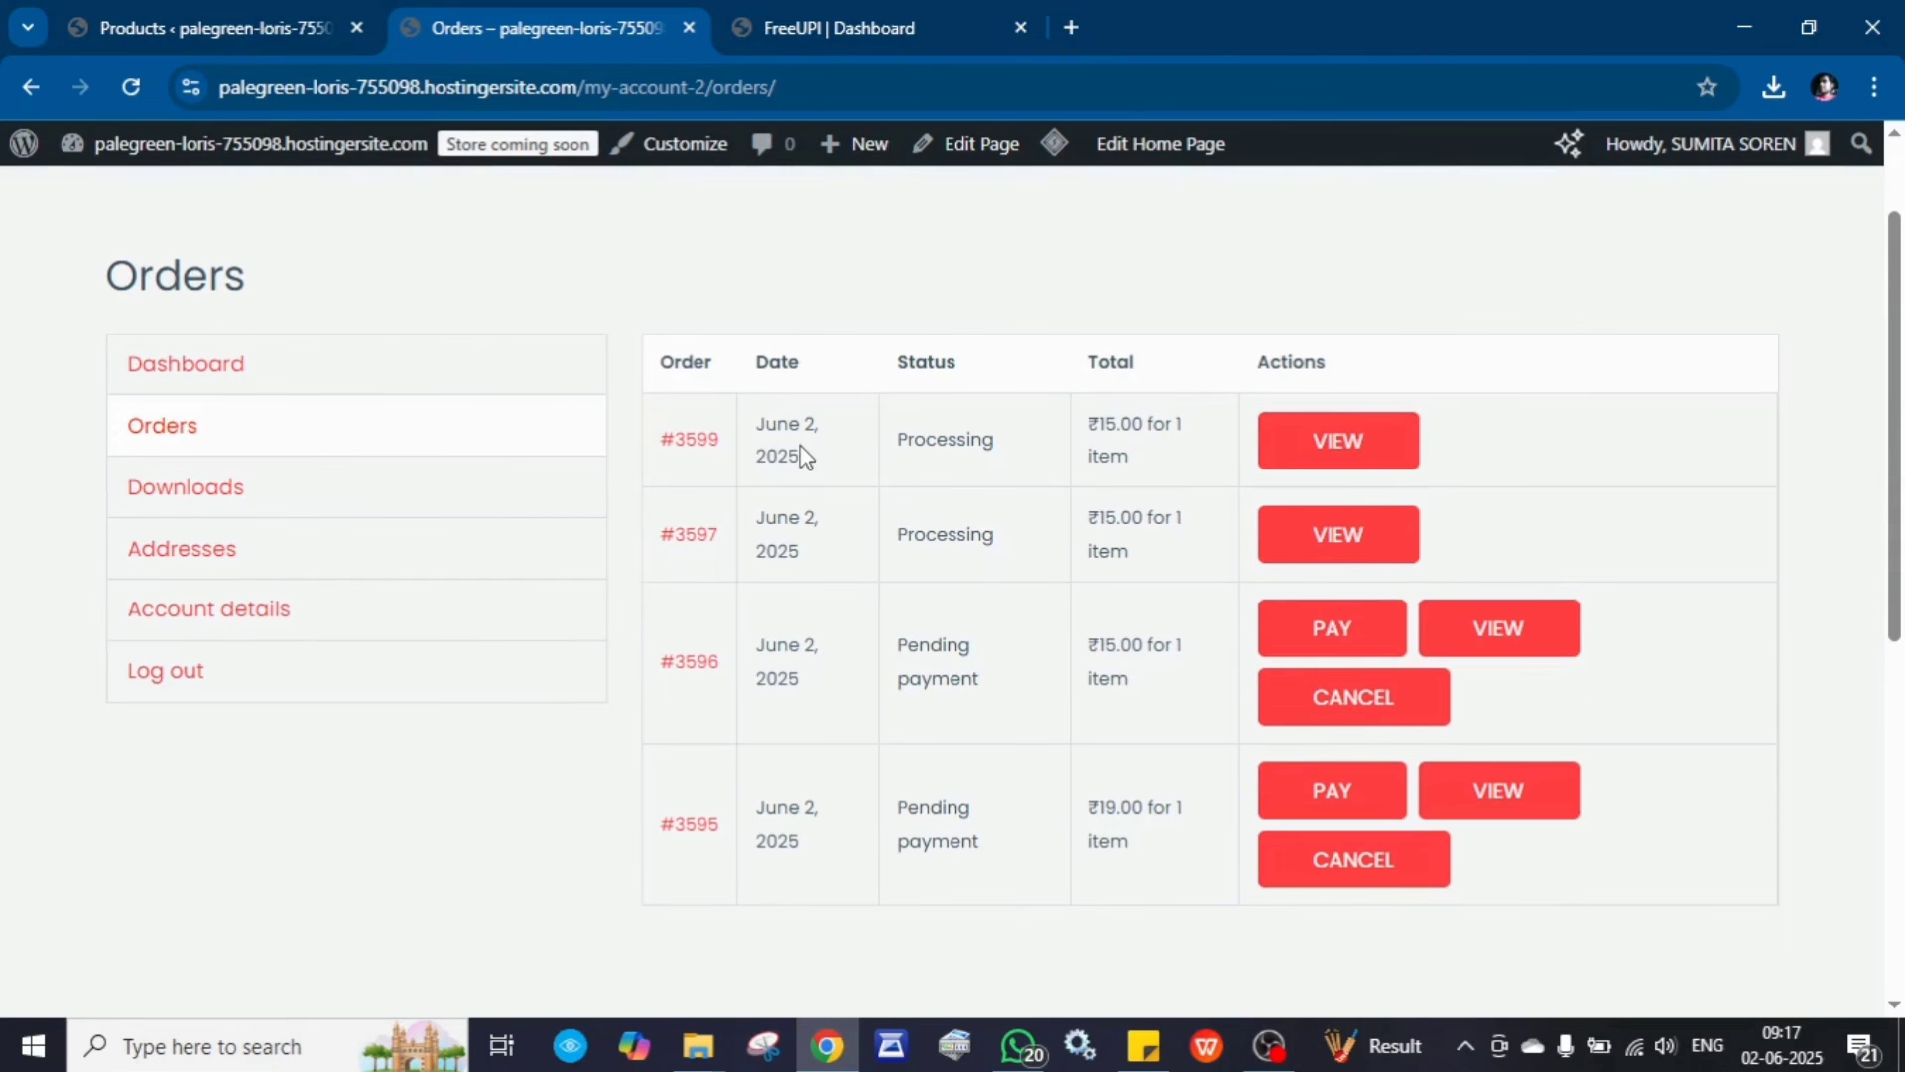
{"action": "left_click", "coordinate": [691, 438]}
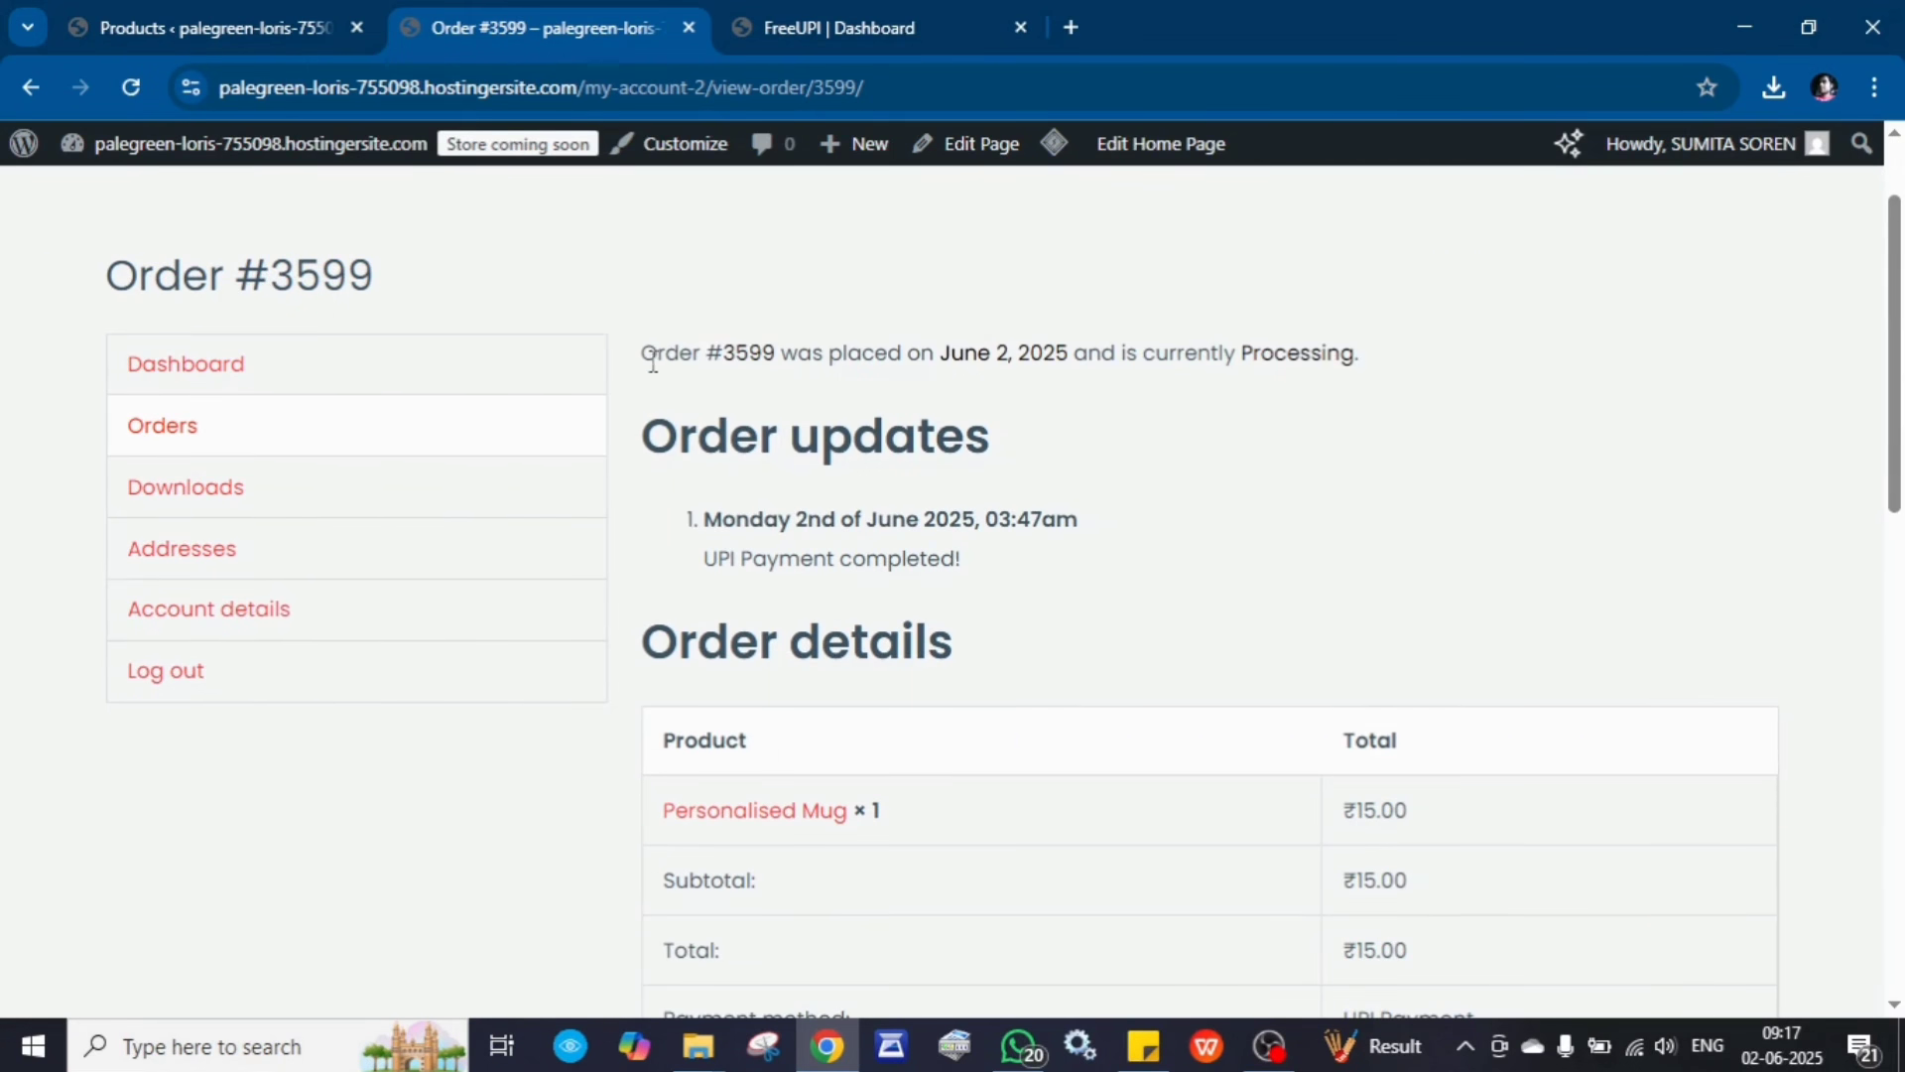
- Verify the order shows Processing, a 'UPI Payment completed!' update and UPI Payment method
{"action": "left_click_drag", "start_coordinate": [653, 362], "coordinate": [1255, 413]}
{"action": "left_click", "coordinate": [1254, 413]}
{"action": "scroll", "coordinate": [1254, 417], "scroll_direction": "down", "scroll_amount": 5}
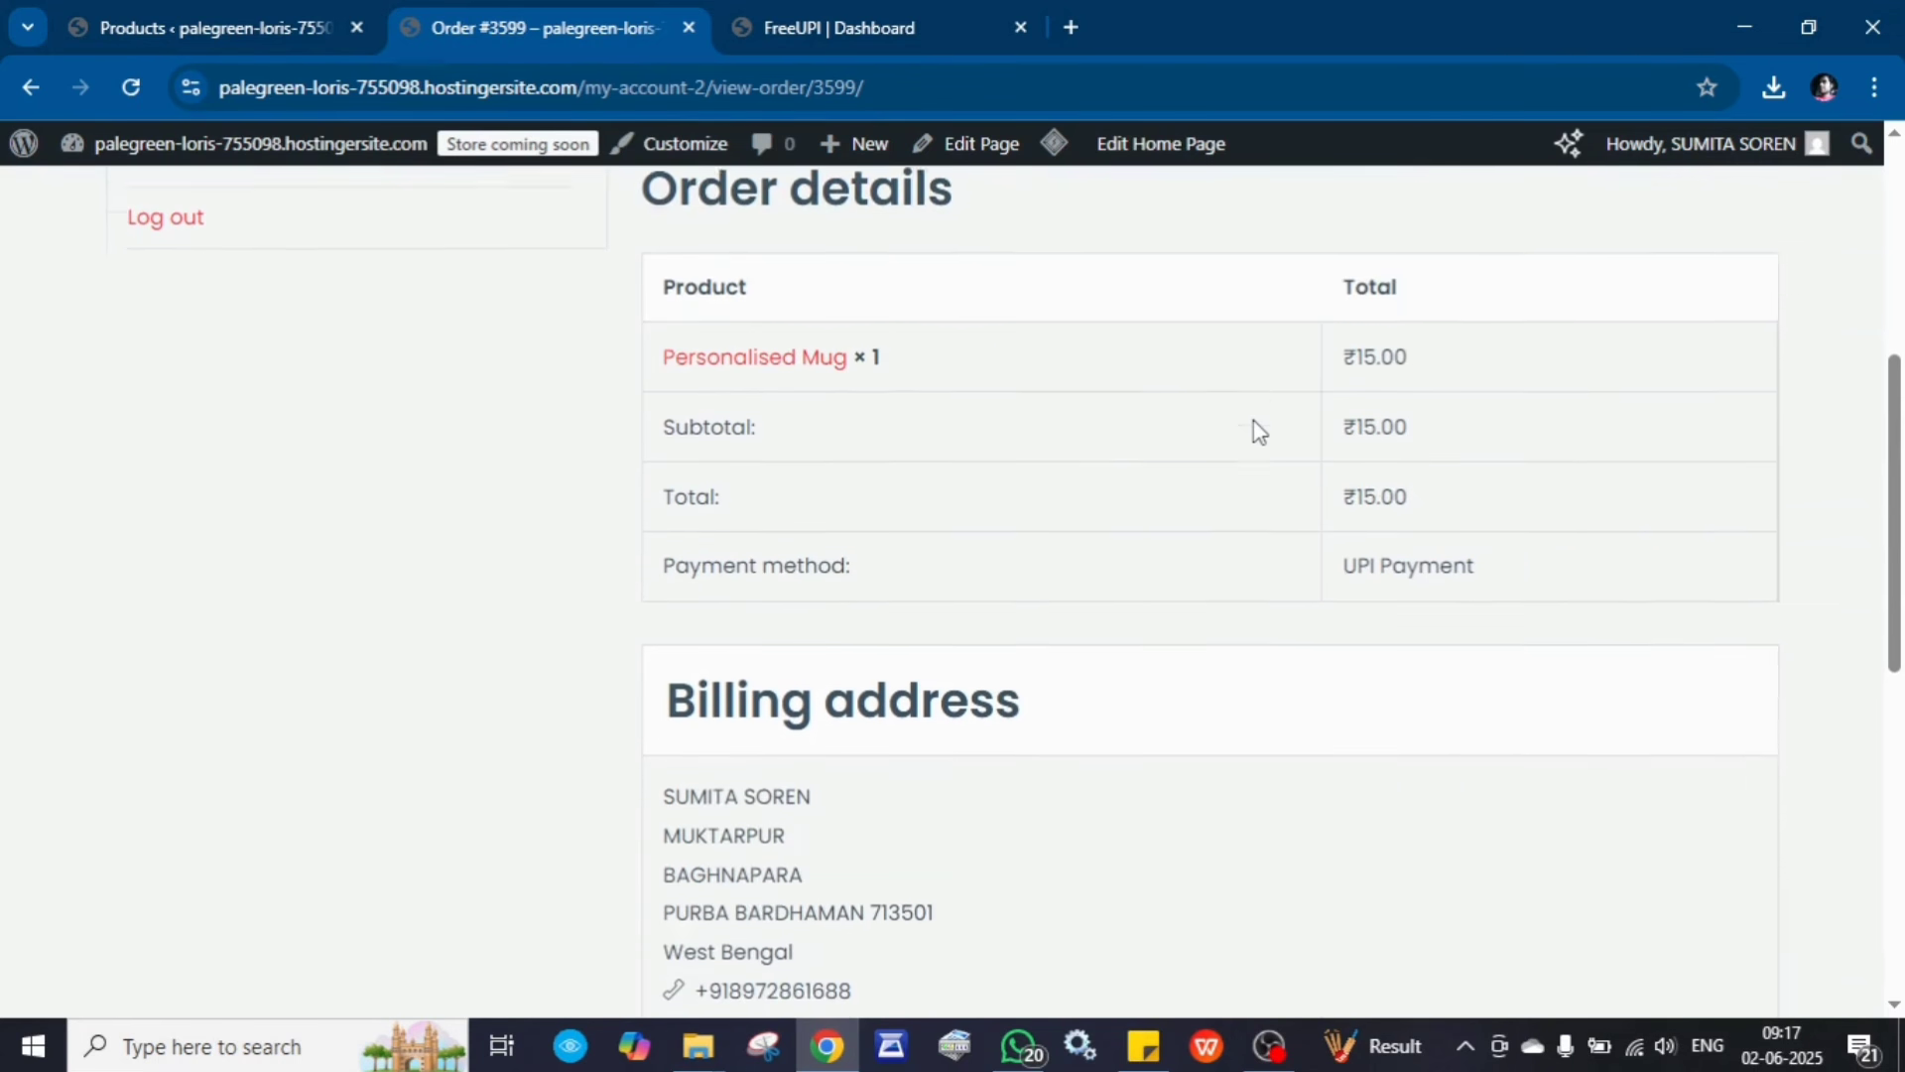
{"action": "scroll", "coordinate": [1253, 419], "scroll_direction": "down", "scroll_amount": 1}
{"action": "left_click_drag", "start_coordinate": [1392, 459], "coordinate": [1526, 466]}
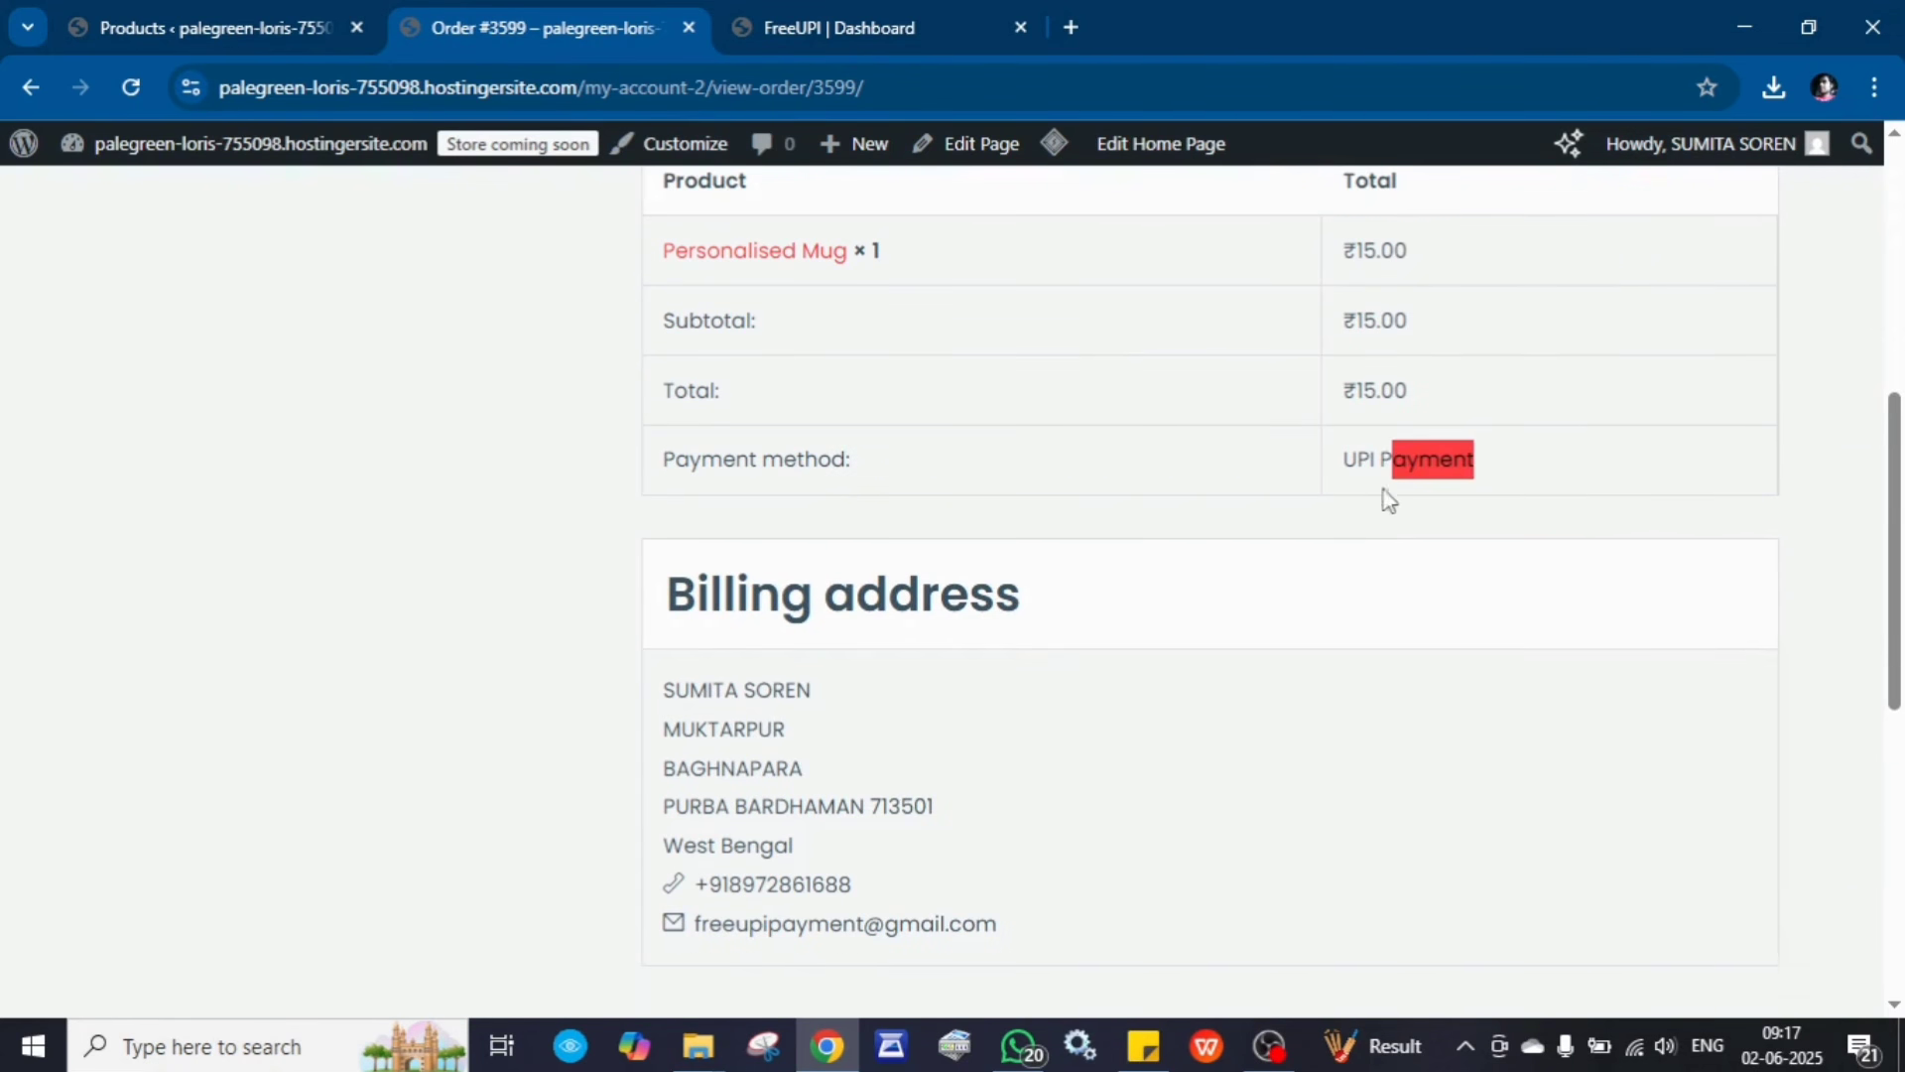
{"action": "left_click", "coordinate": [1280, 541]}
{"action": "scroll", "coordinate": [1280, 541], "scroll_direction": "up", "scroll_amount": 7}
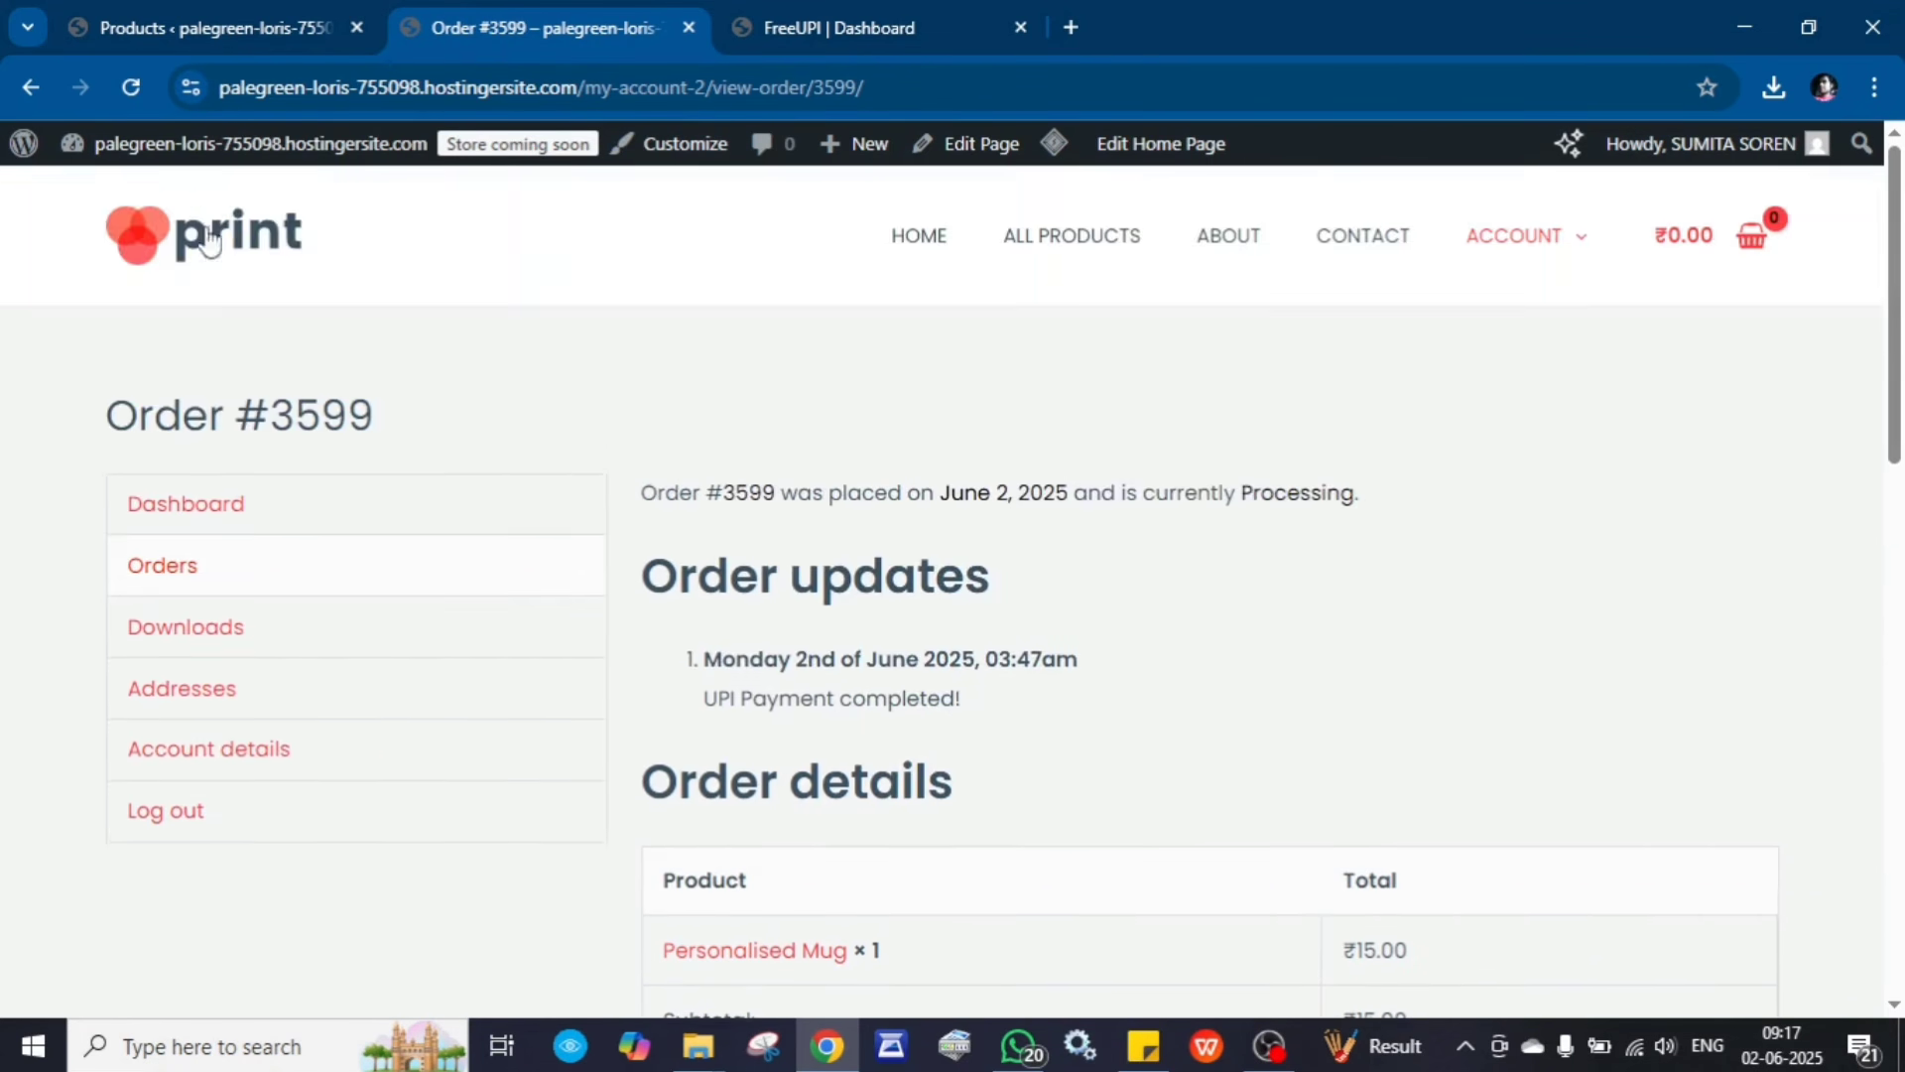
{"action": "mouse_move", "coordinate": [164, 145]}
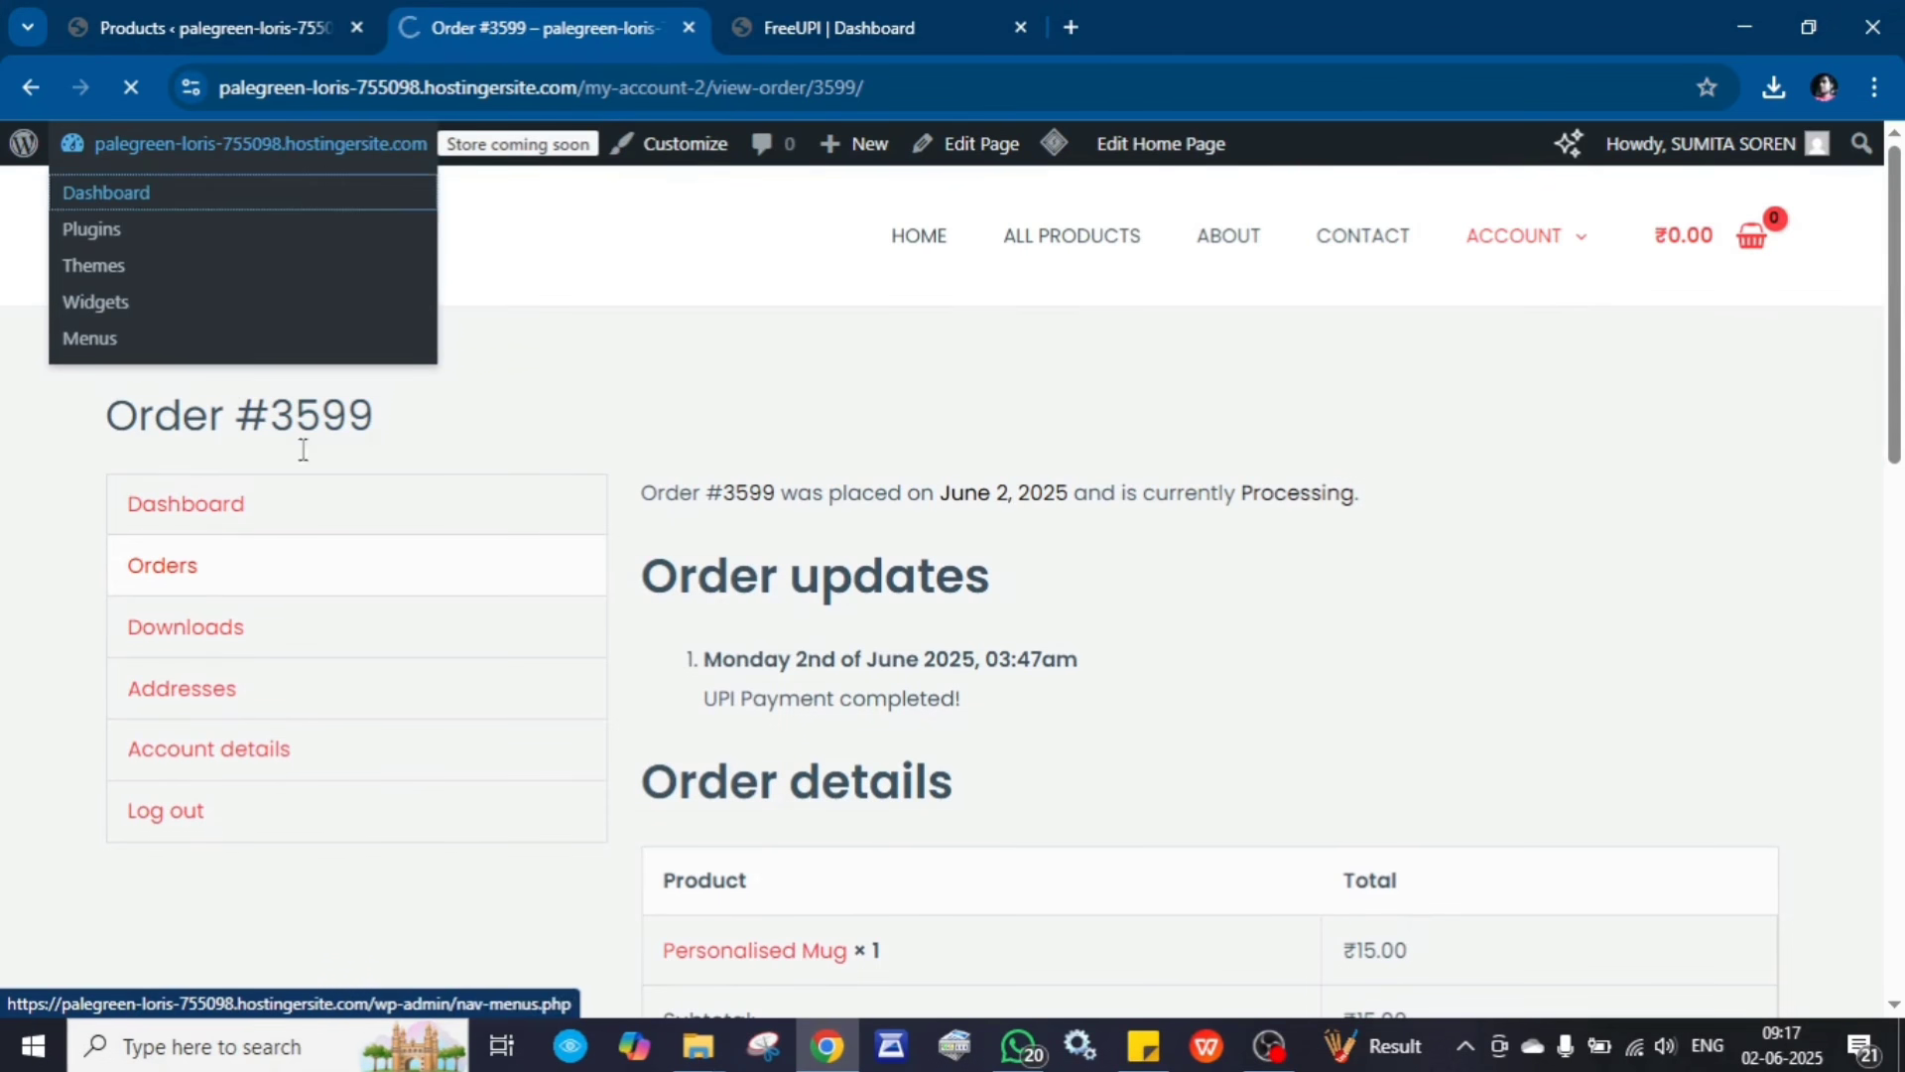
- Open the newest order, #3599, from WooCommerce Orders in the admin
{"action": "scroll", "coordinate": [85, 493], "scroll_direction": "down", "scroll_amount": 3}
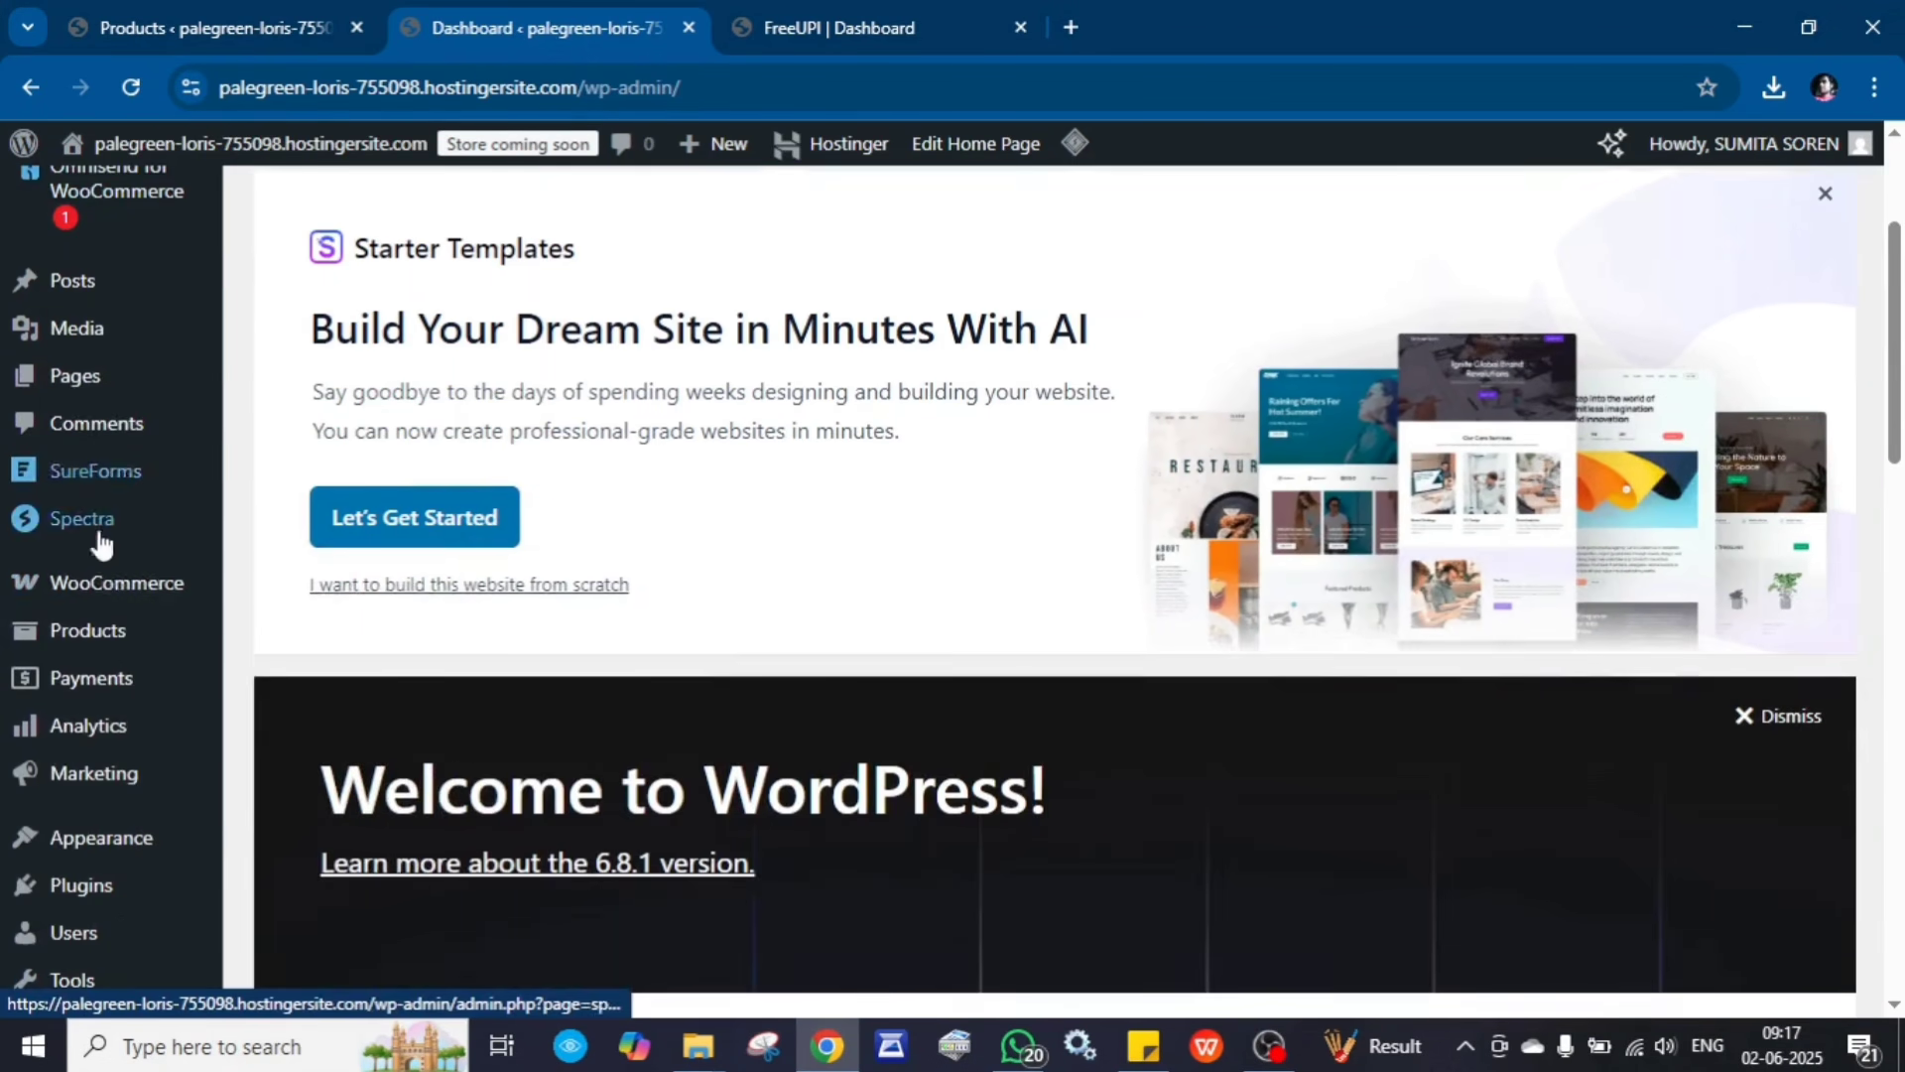
{"action": "mouse_move", "coordinate": [115, 587]}
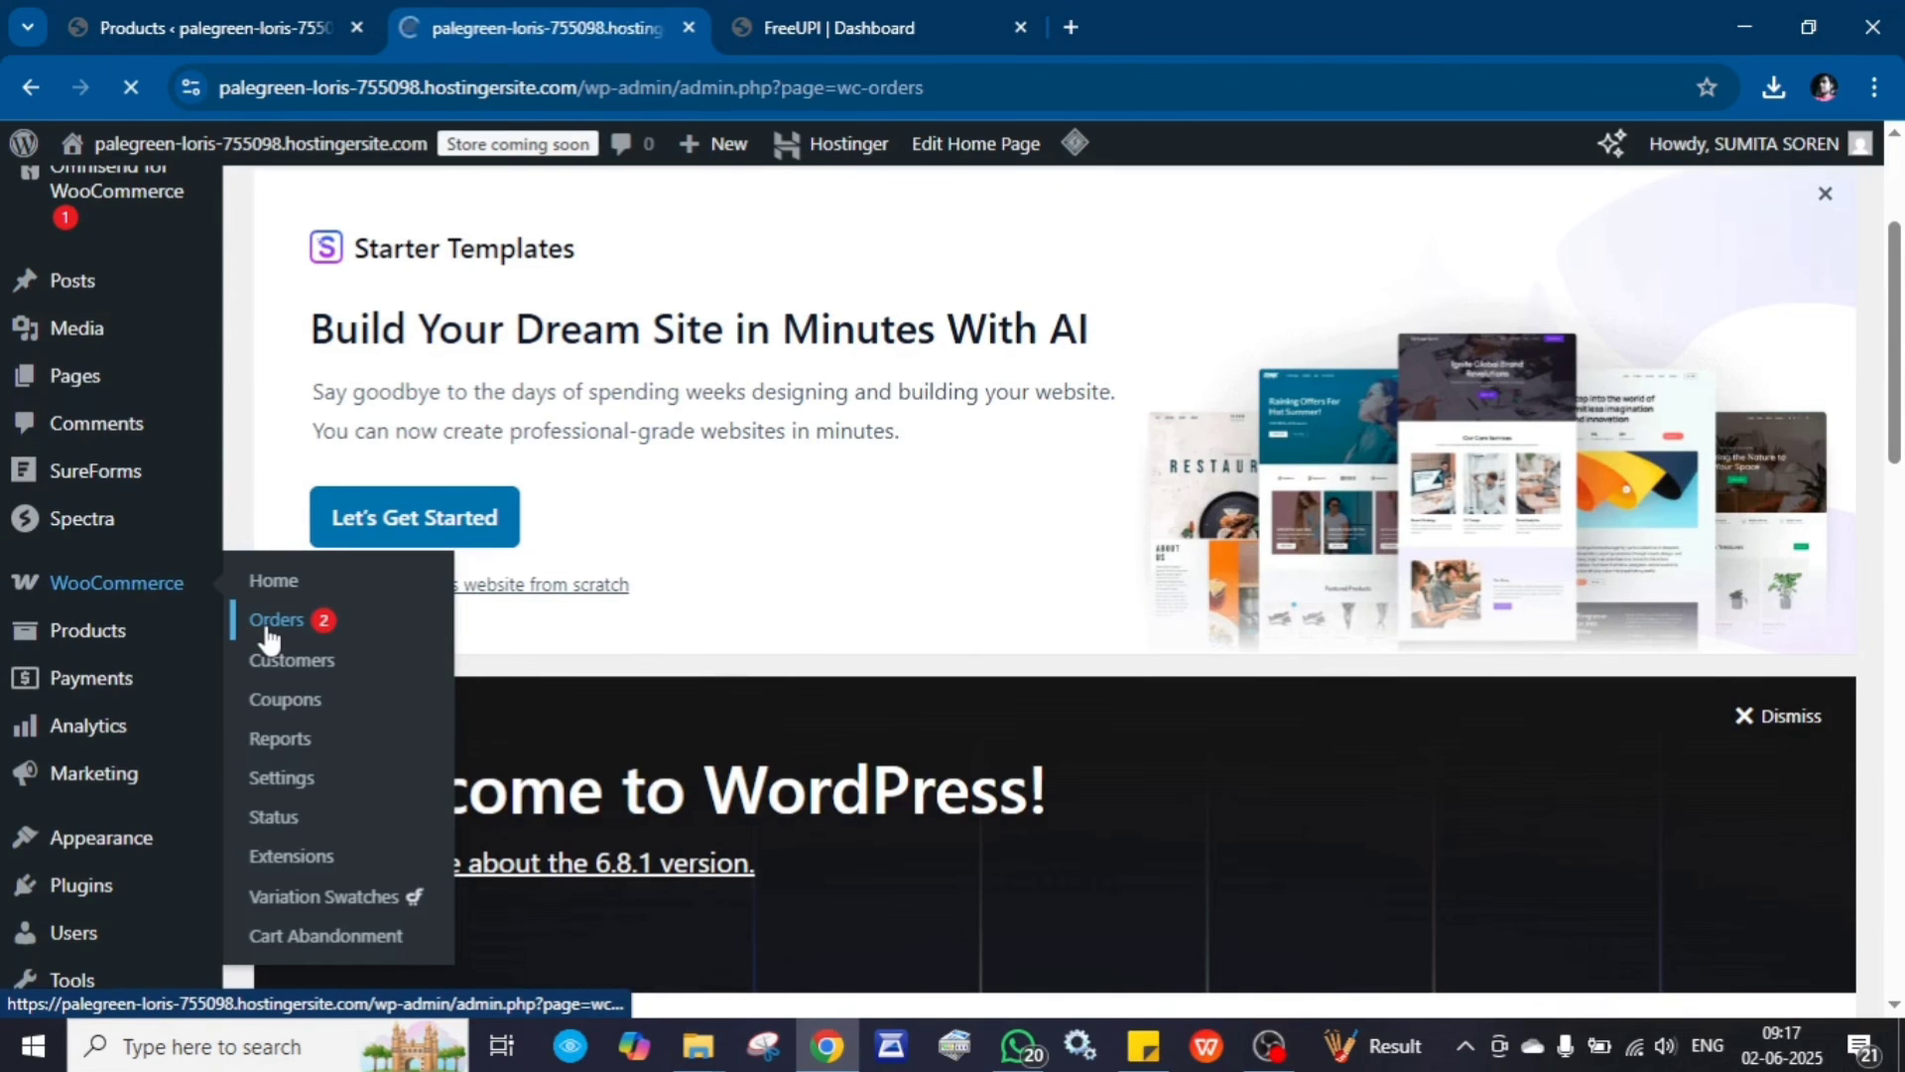
{"action": "scroll", "coordinate": [592, 571], "scroll_direction": "down", "scroll_amount": 3}
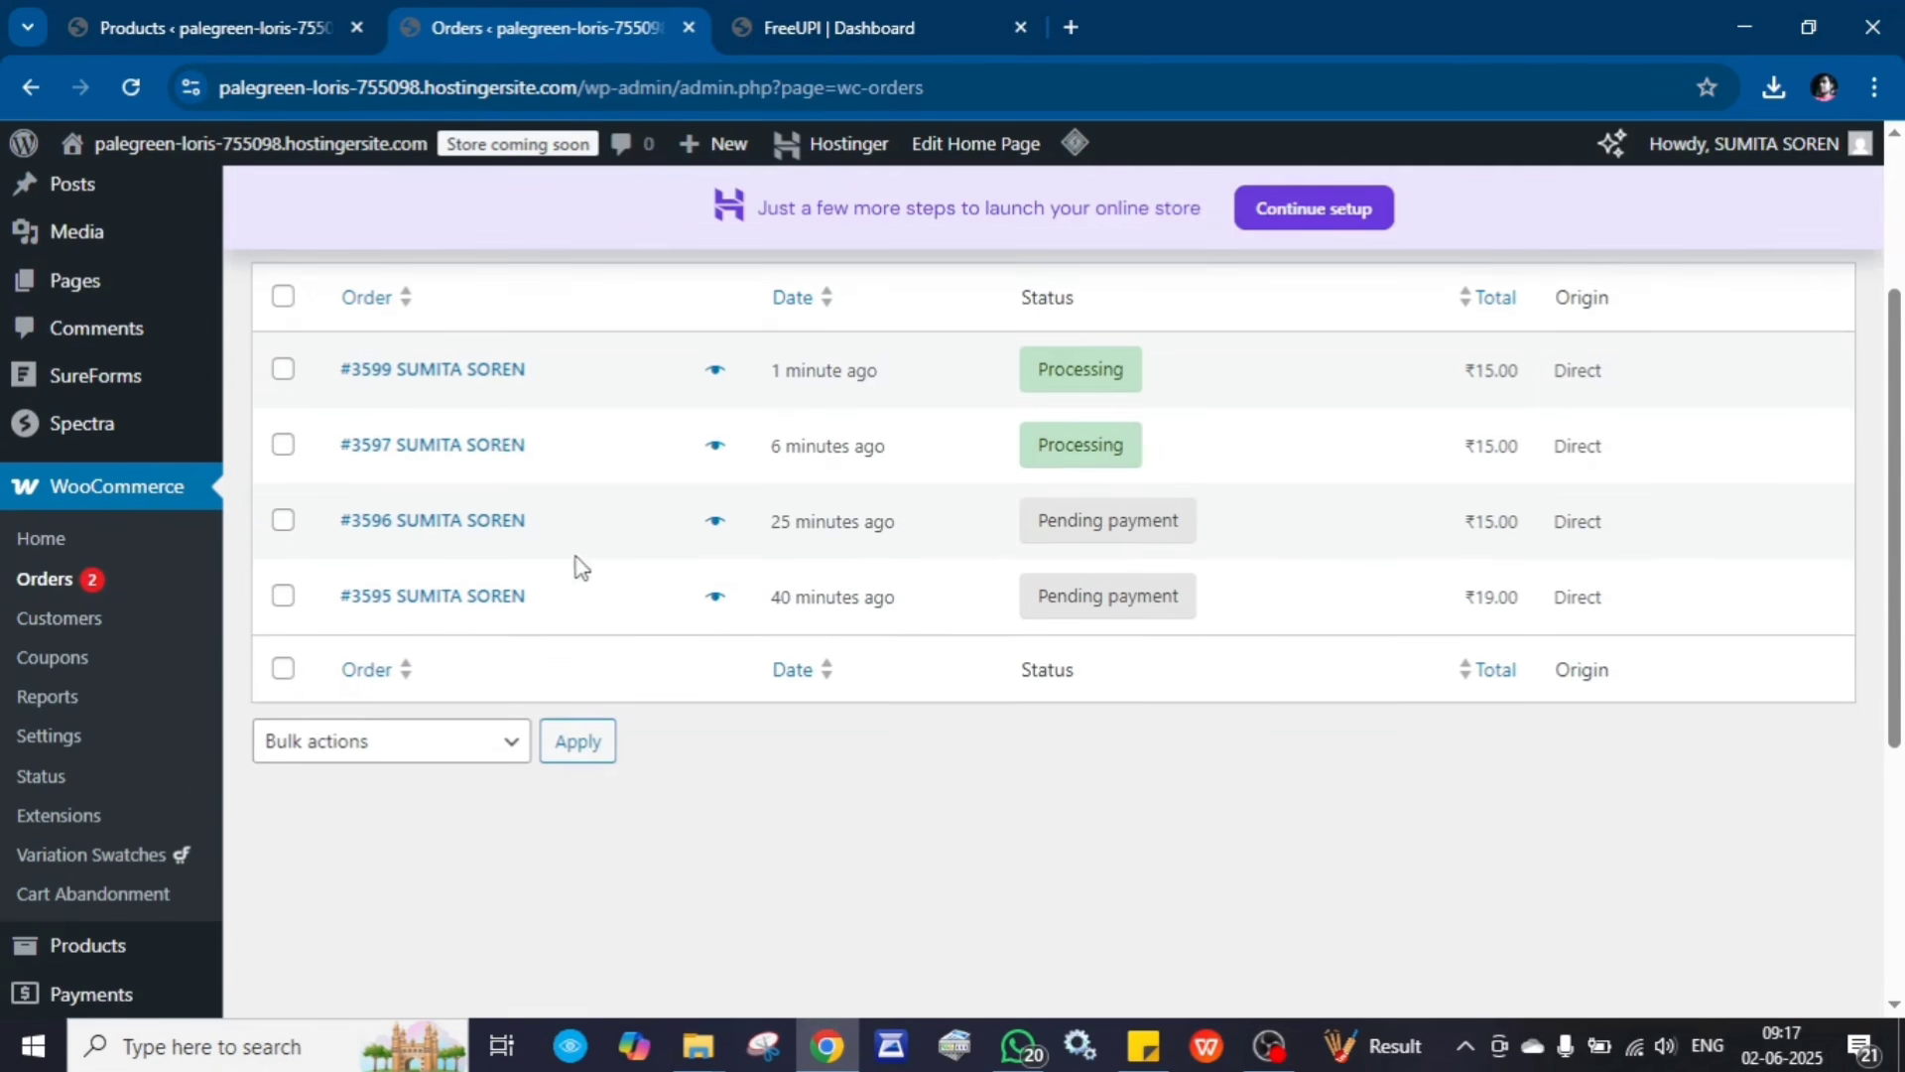
{"action": "left_click", "coordinate": [437, 373]}
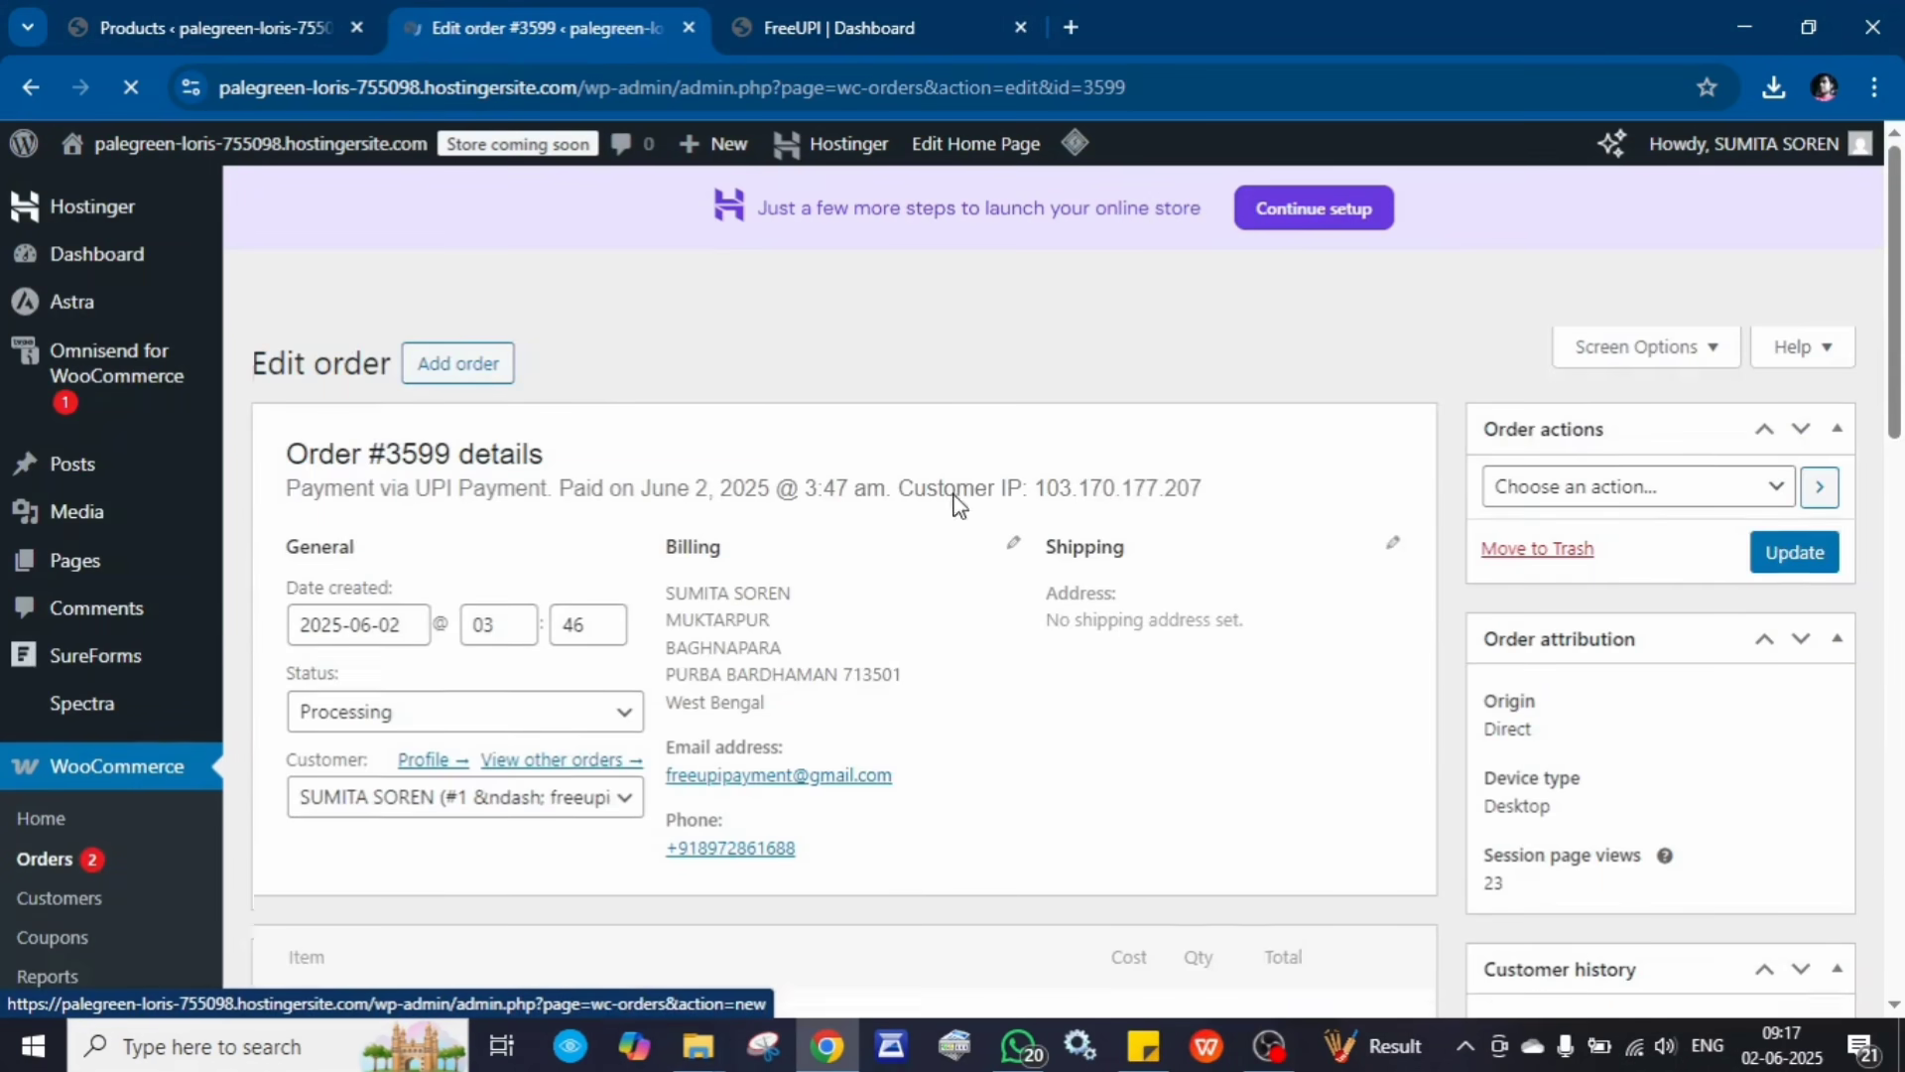
- Review the order's ₹15.00 paid amount and its 'UPI Payment completed!' note
{"action": "scroll", "coordinate": [1288, 534], "scroll_direction": "down", "scroll_amount": 3}
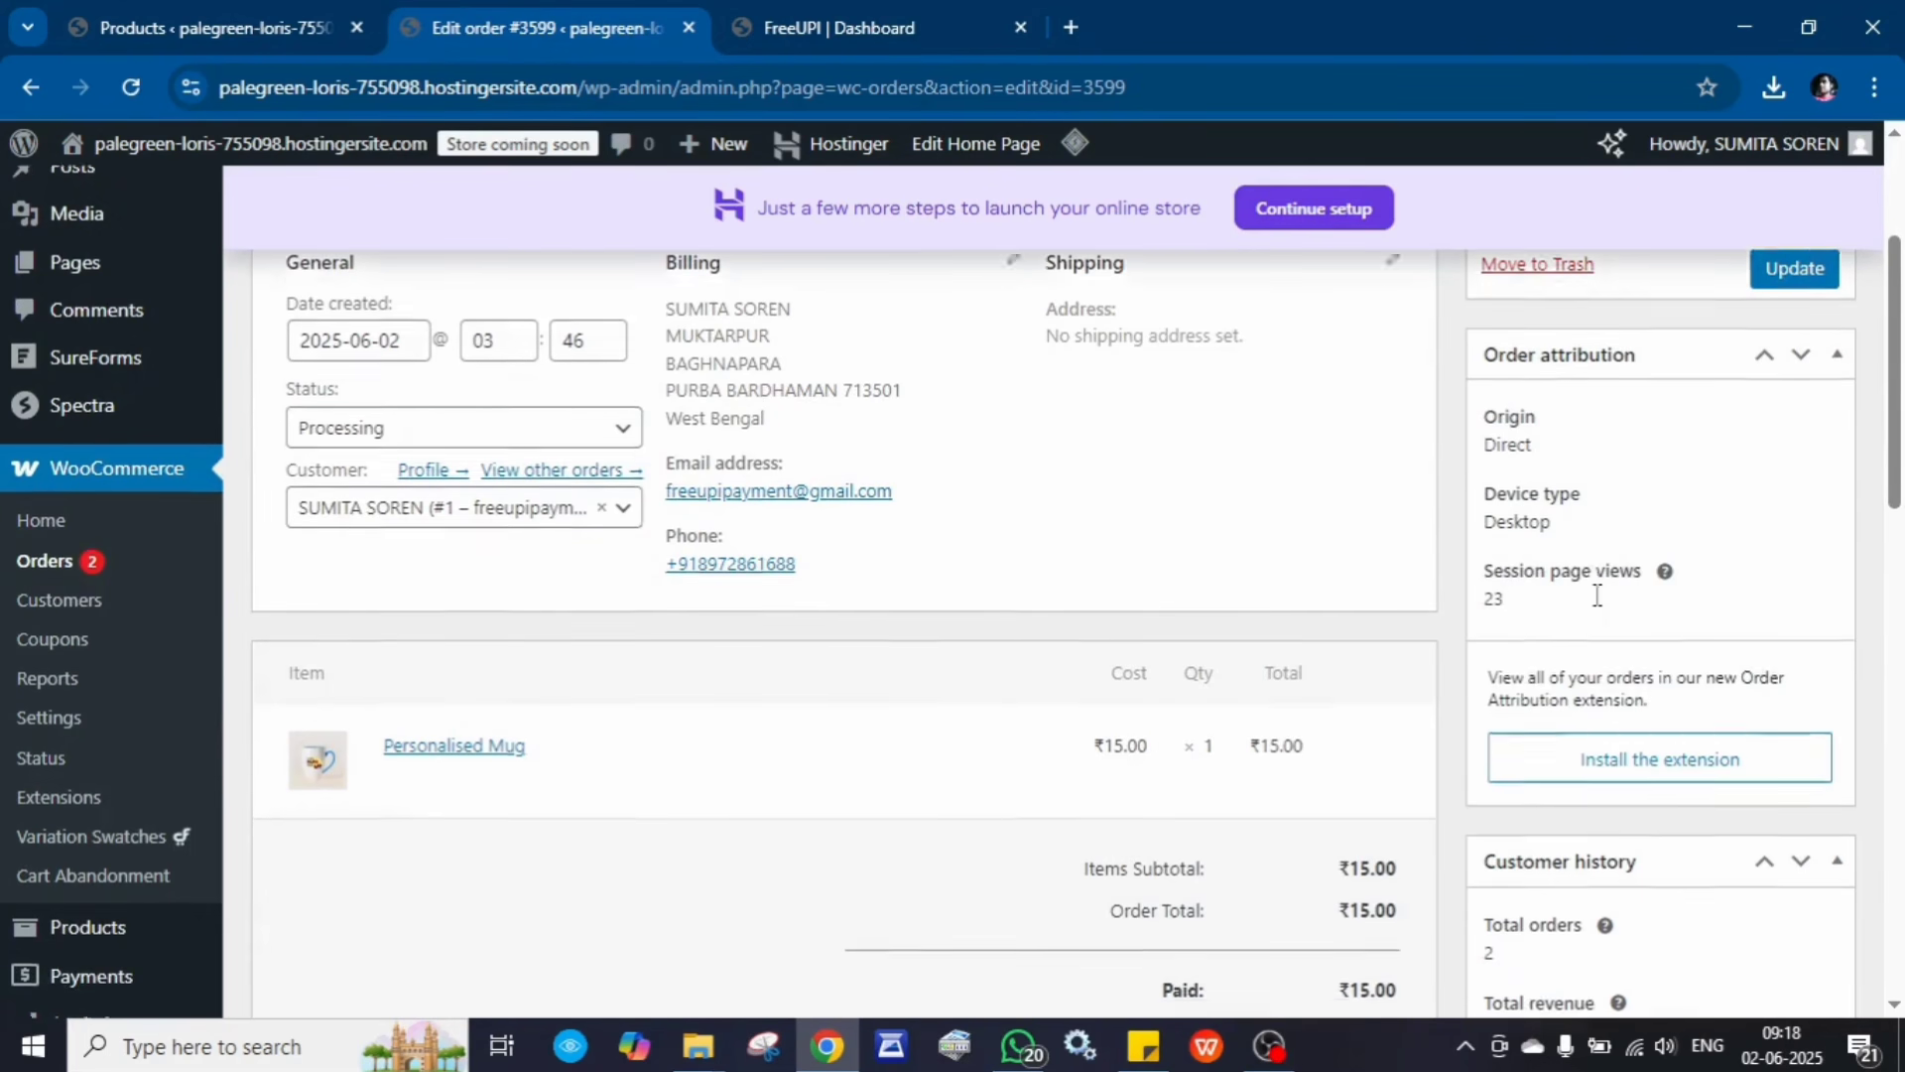
{"action": "scroll", "coordinate": [1360, 615], "scroll_direction": "down", "scroll_amount": 4}
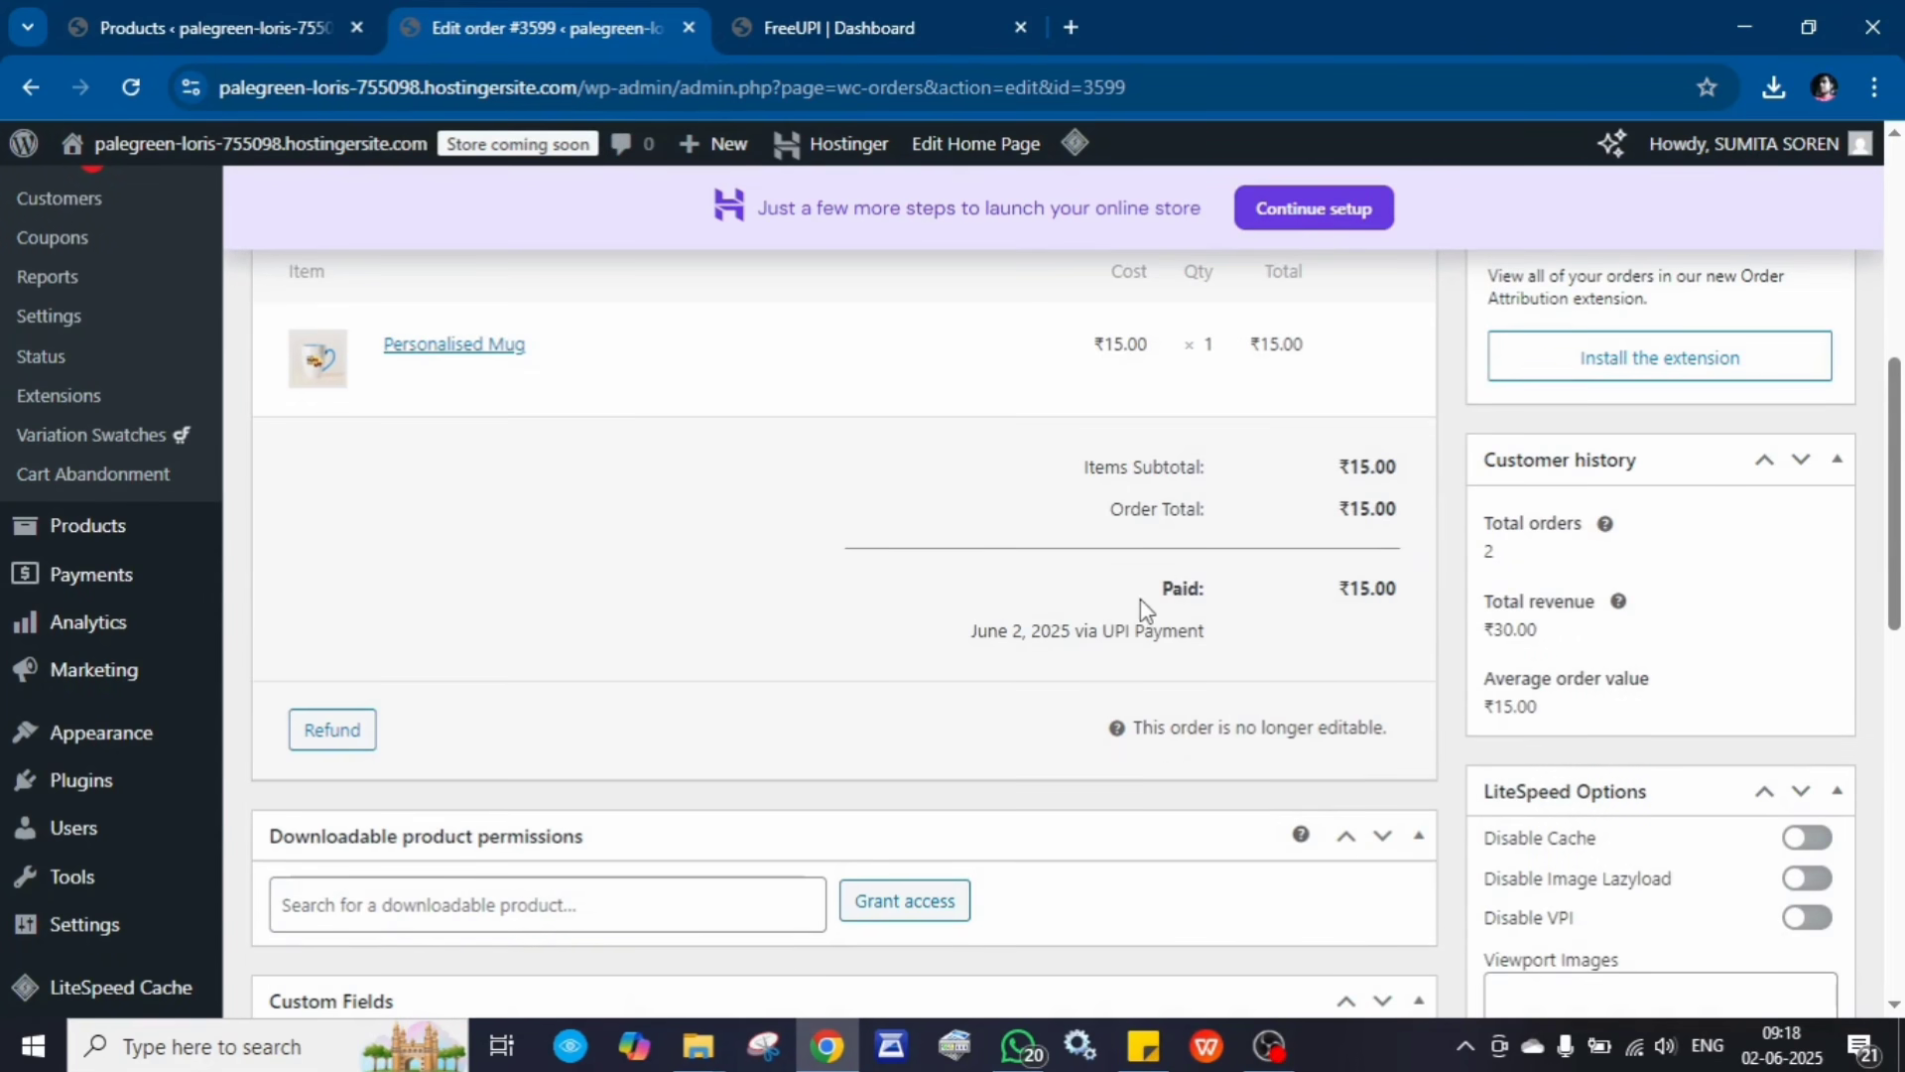
{"action": "left_click_drag", "start_coordinate": [1161, 589], "coordinate": [1412, 604]}
{"action": "scroll", "coordinate": [1412, 605], "scroll_direction": "down", "scroll_amount": 10}
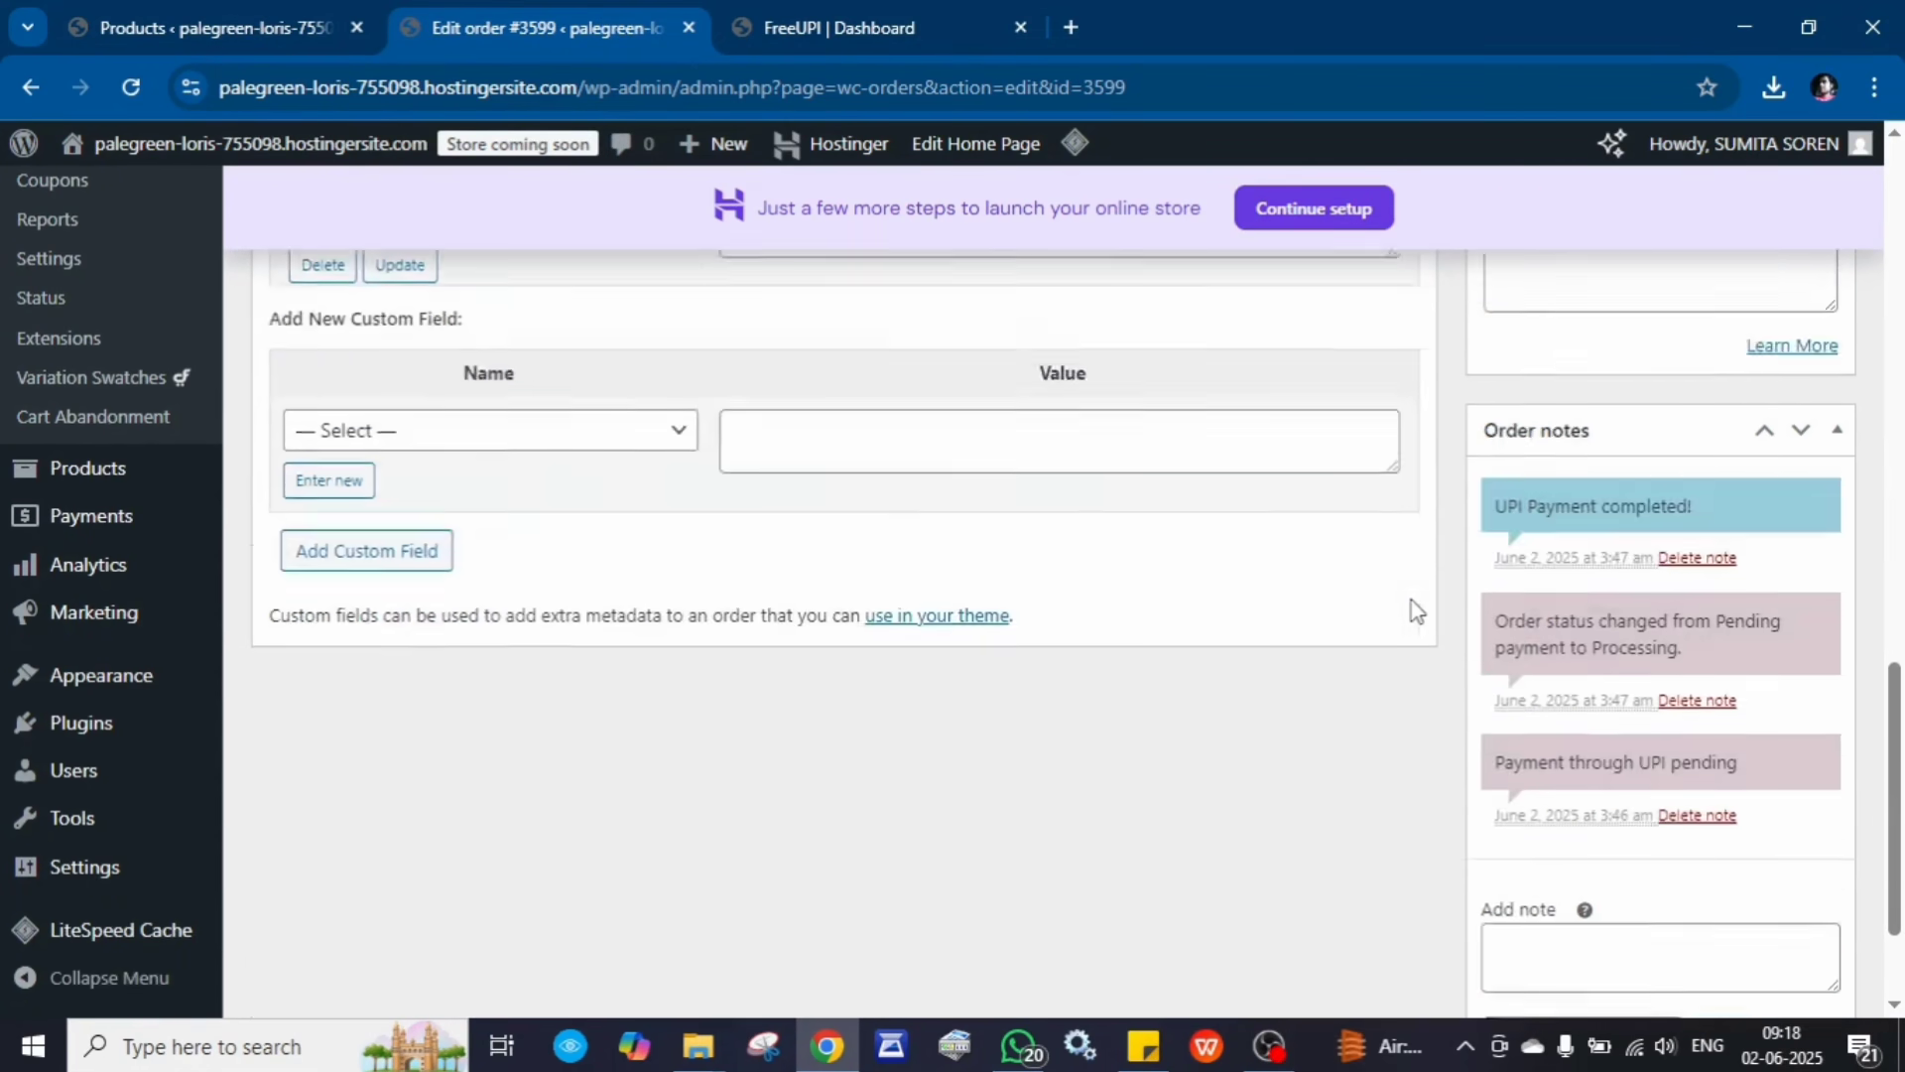
{"action": "left_click_drag", "start_coordinate": [1498, 397], "coordinate": [1705, 413]}
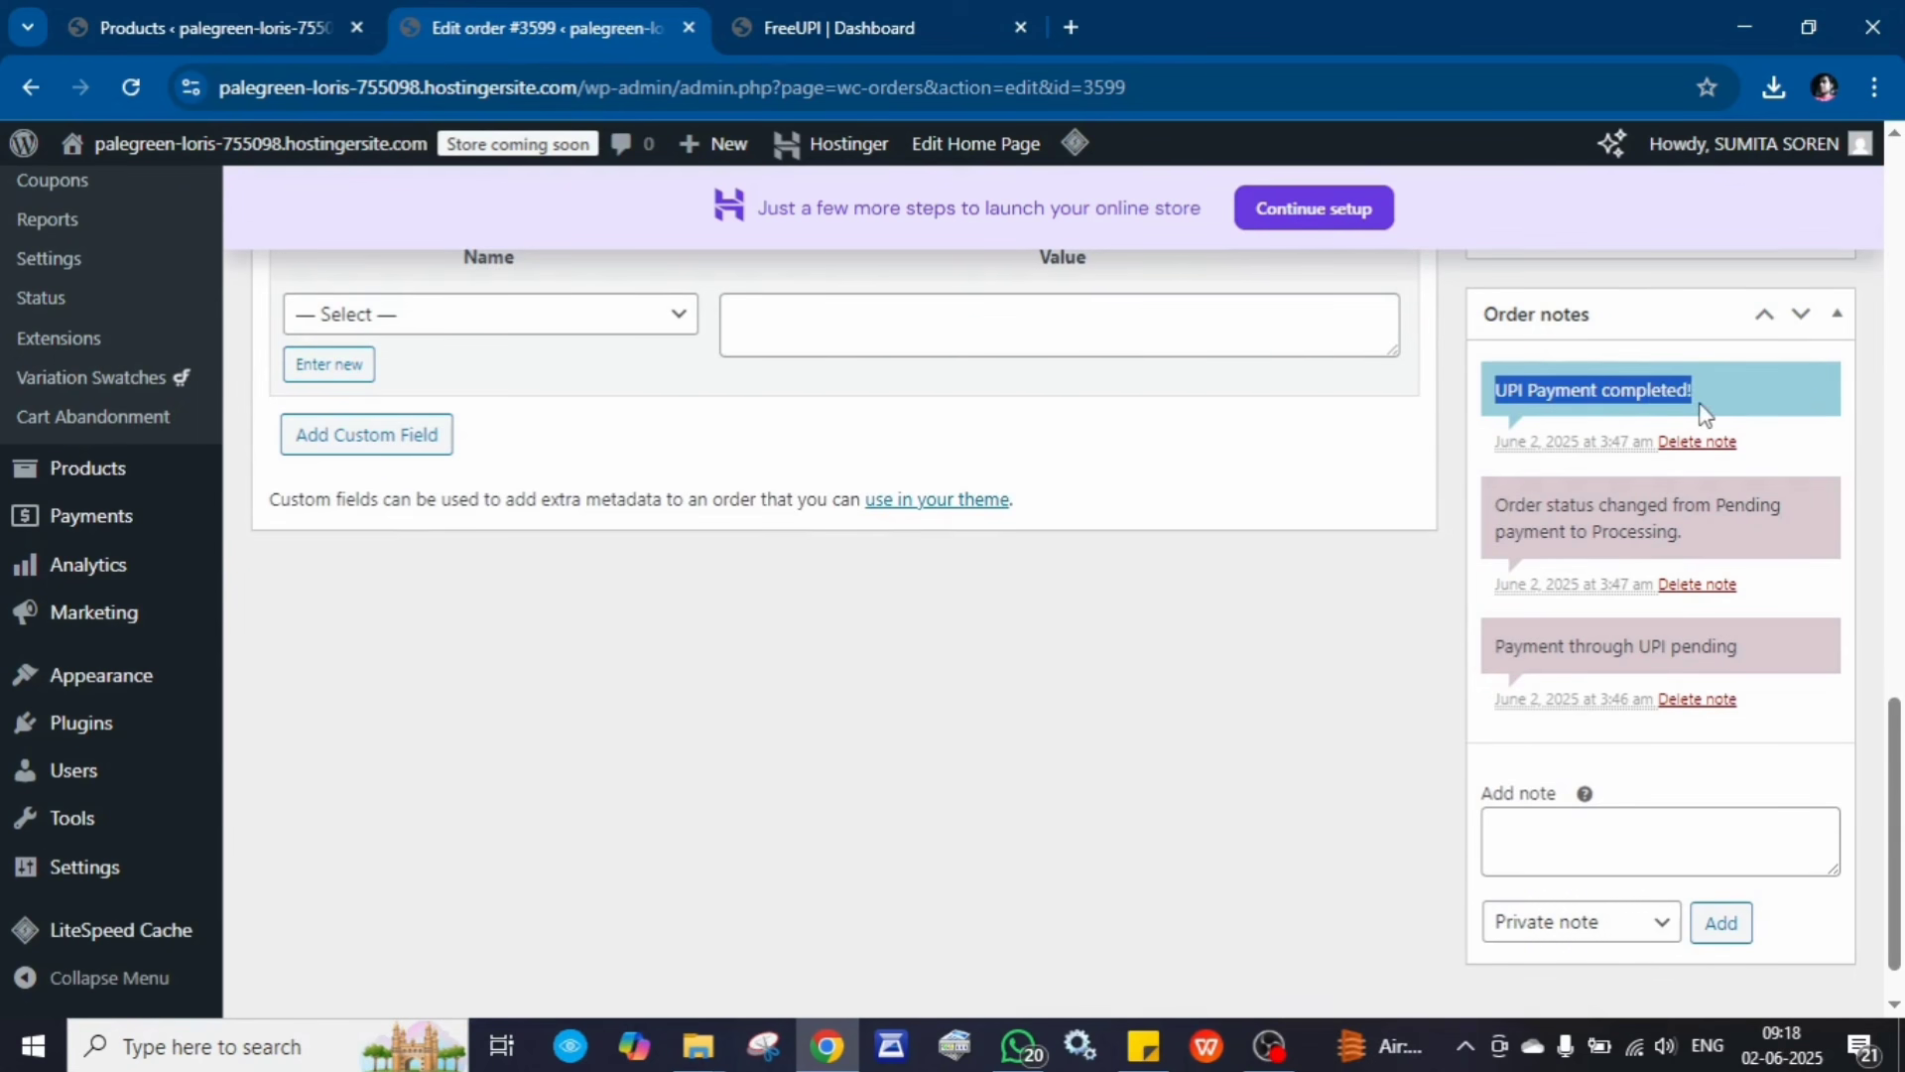
{"action": "left_click", "coordinate": [1106, 679]}
{"action": "scroll", "coordinate": [1105, 676], "scroll_direction": "up", "scroll_amount": 6}
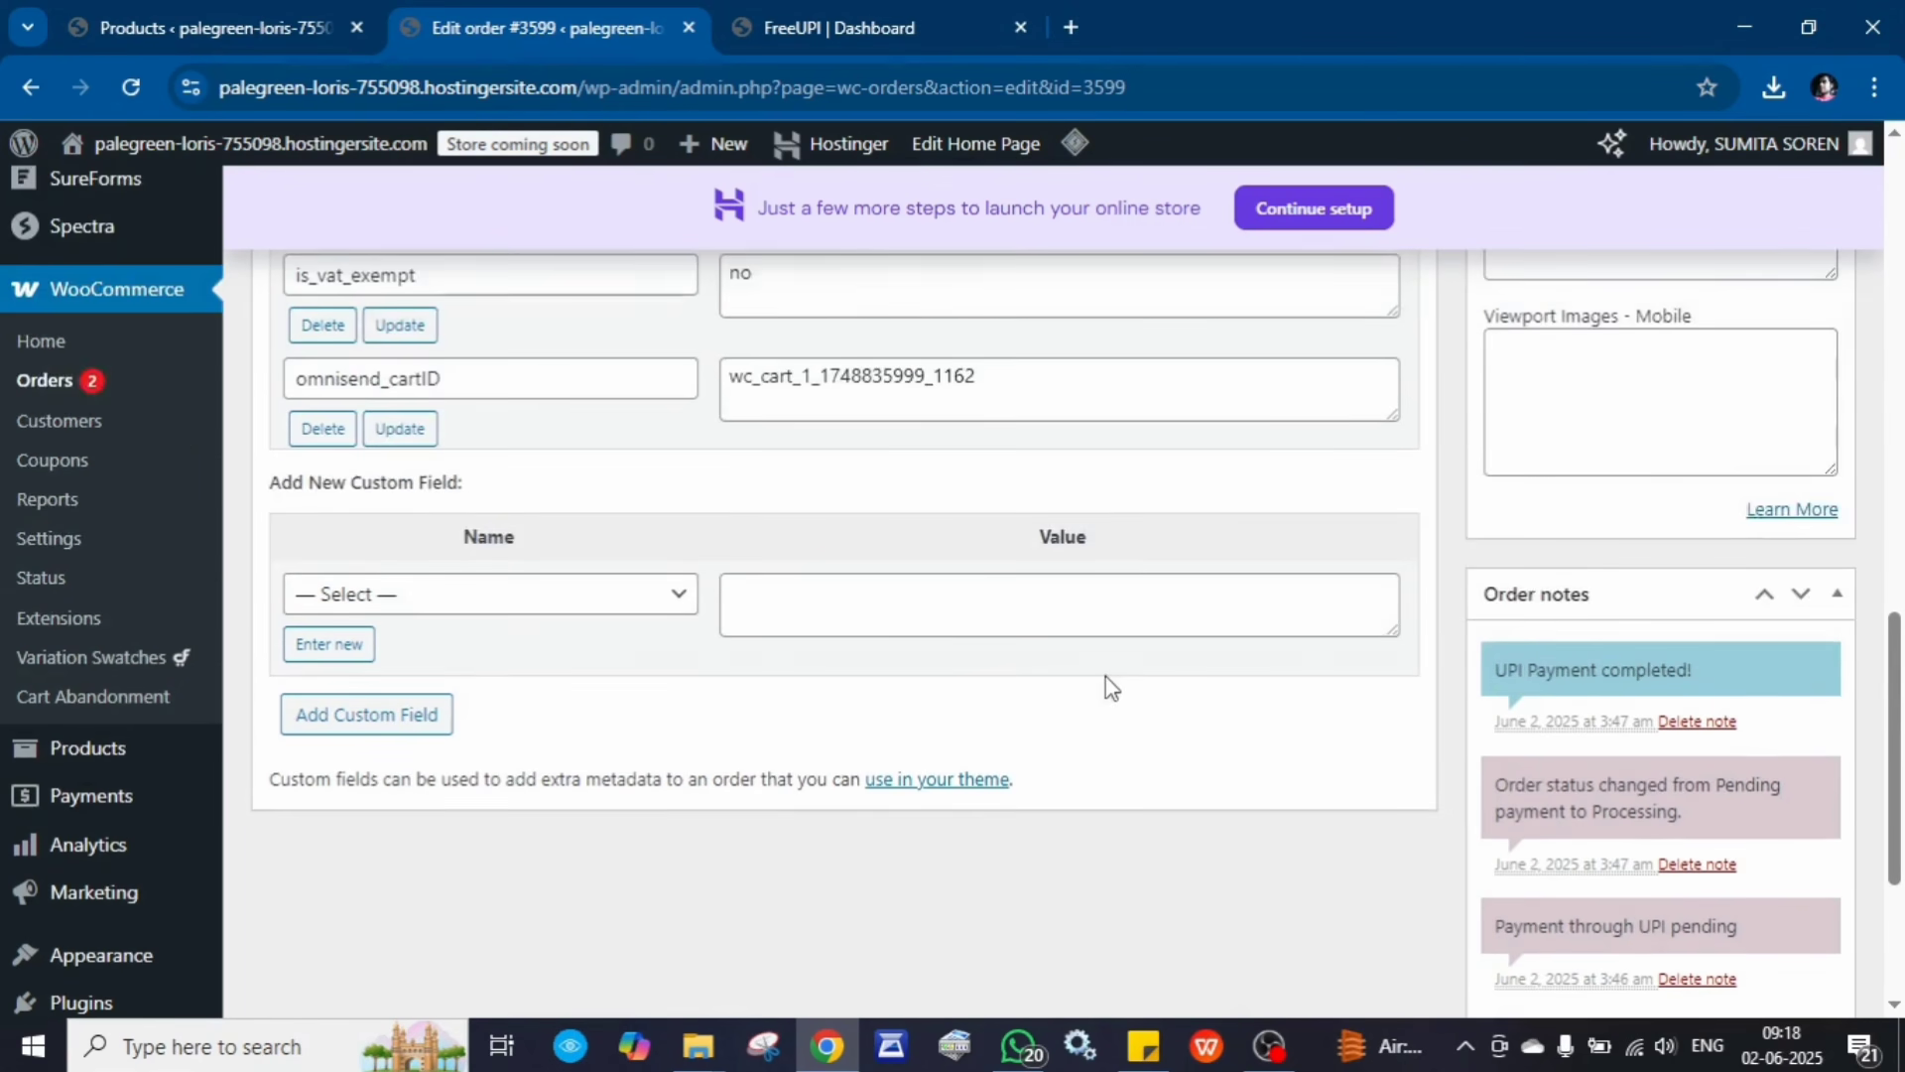
{"action": "scroll", "coordinate": [1109, 676], "scroll_direction": "up", "scroll_amount": 15}
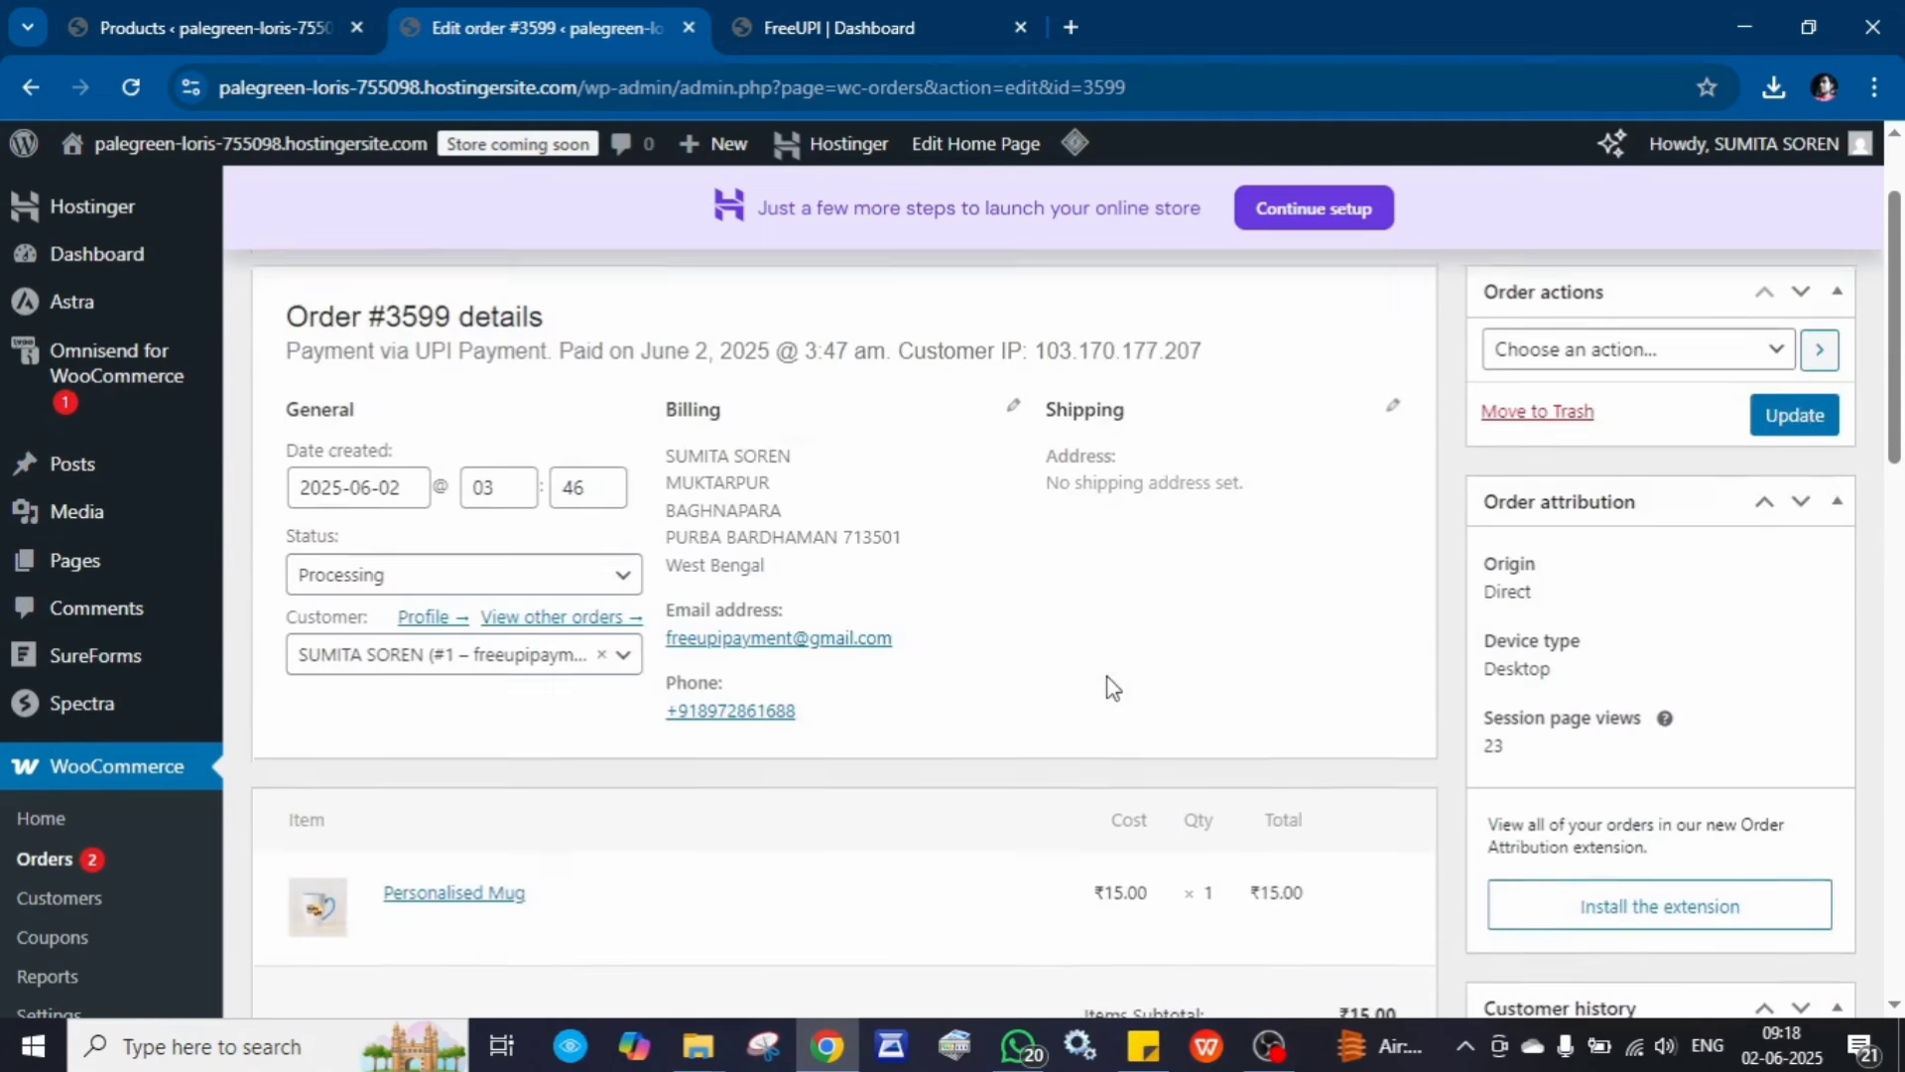
{"action": "mouse_move", "coordinate": [1822, 179]}
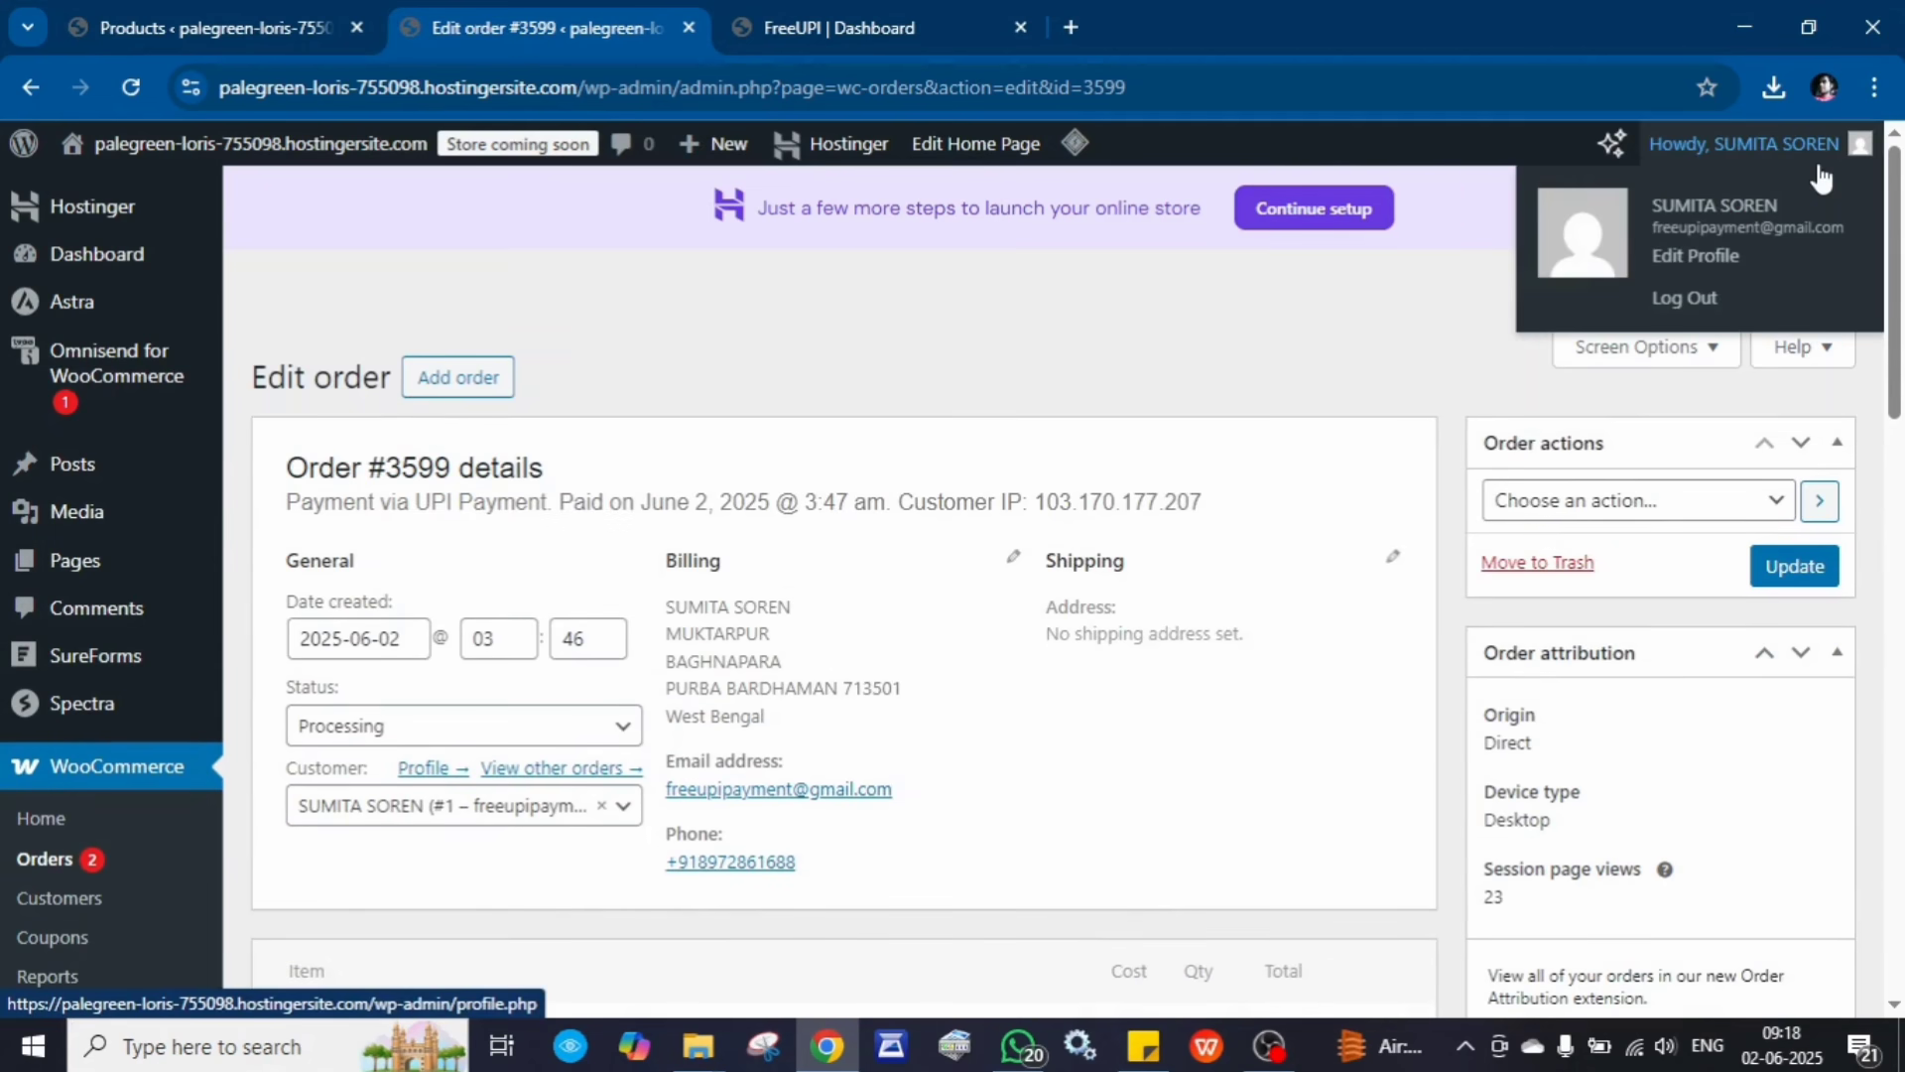
- Log out of the store admin, check FreeUPI's ₹15 Success transaction, then open Subscription & Plans
{"action": "left_click", "coordinate": [1707, 316]}
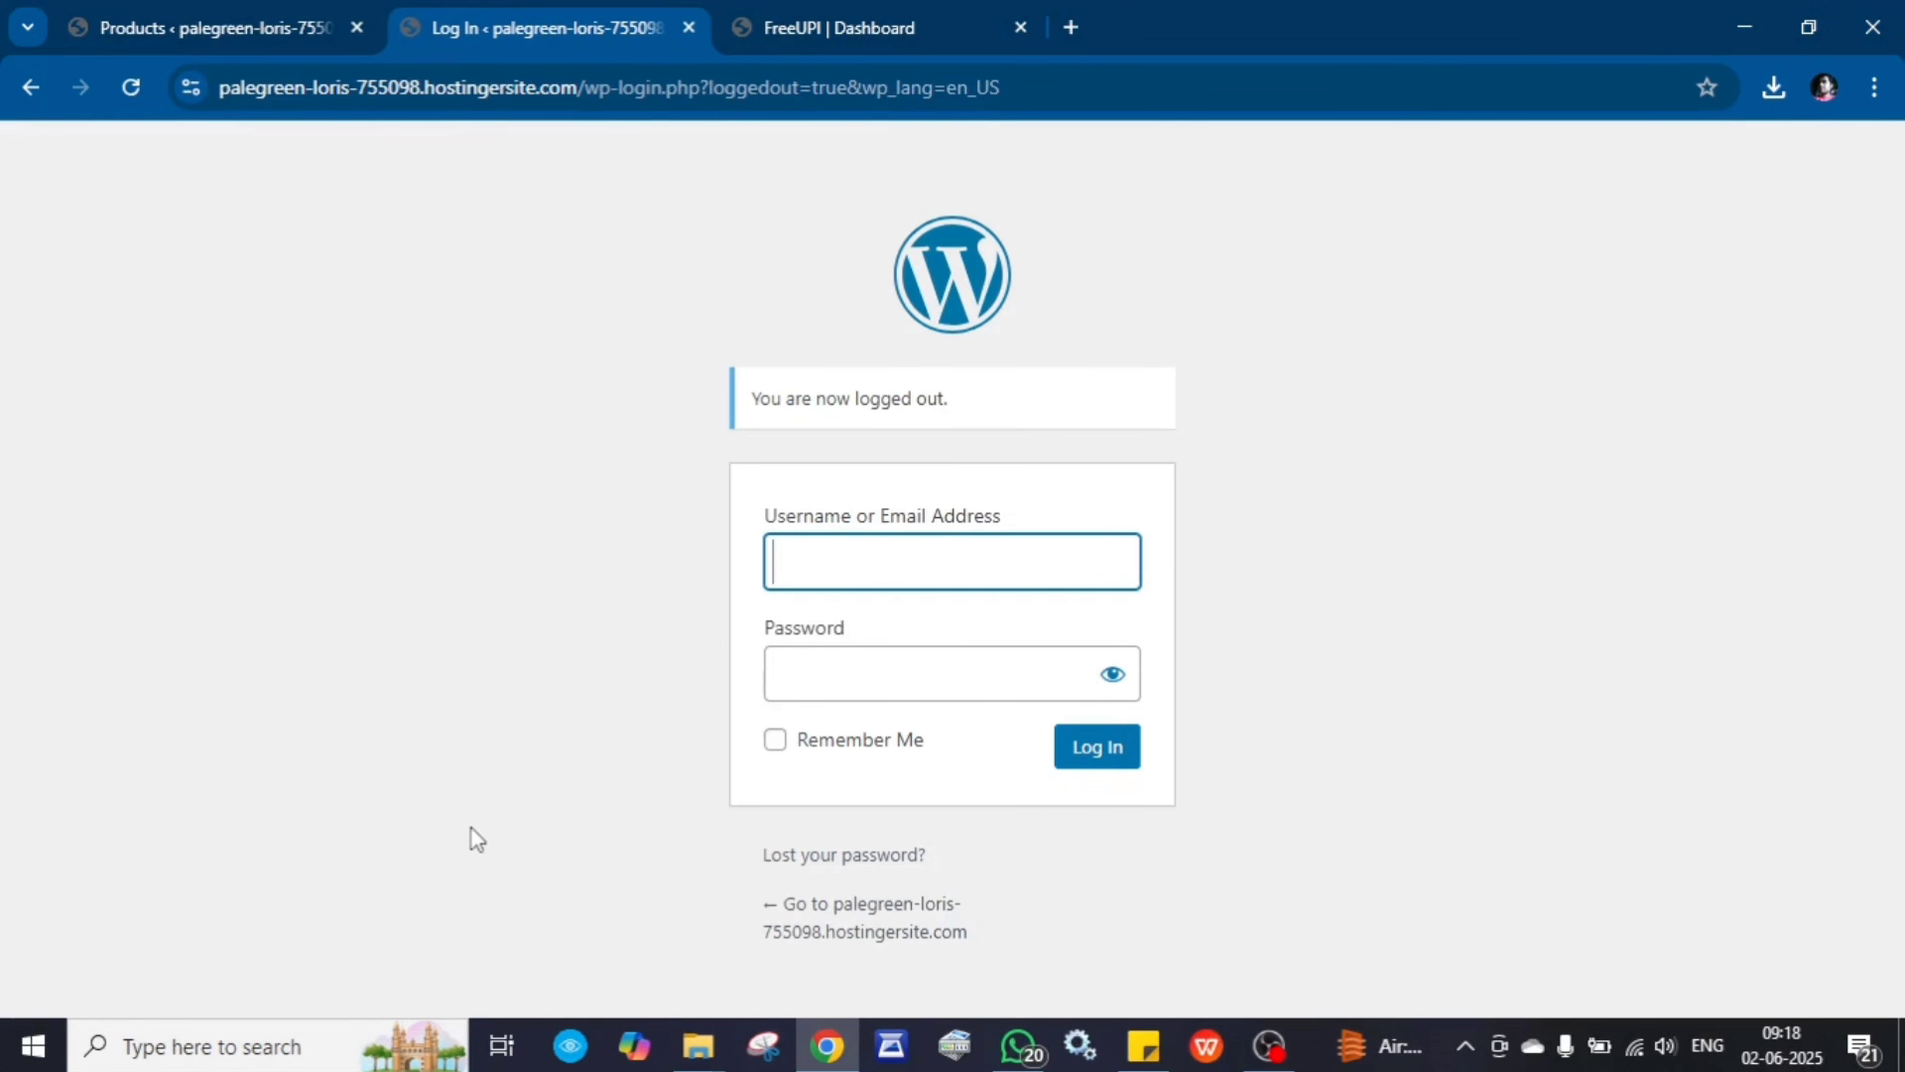
{"action": "left_click", "coordinate": [868, 30]}
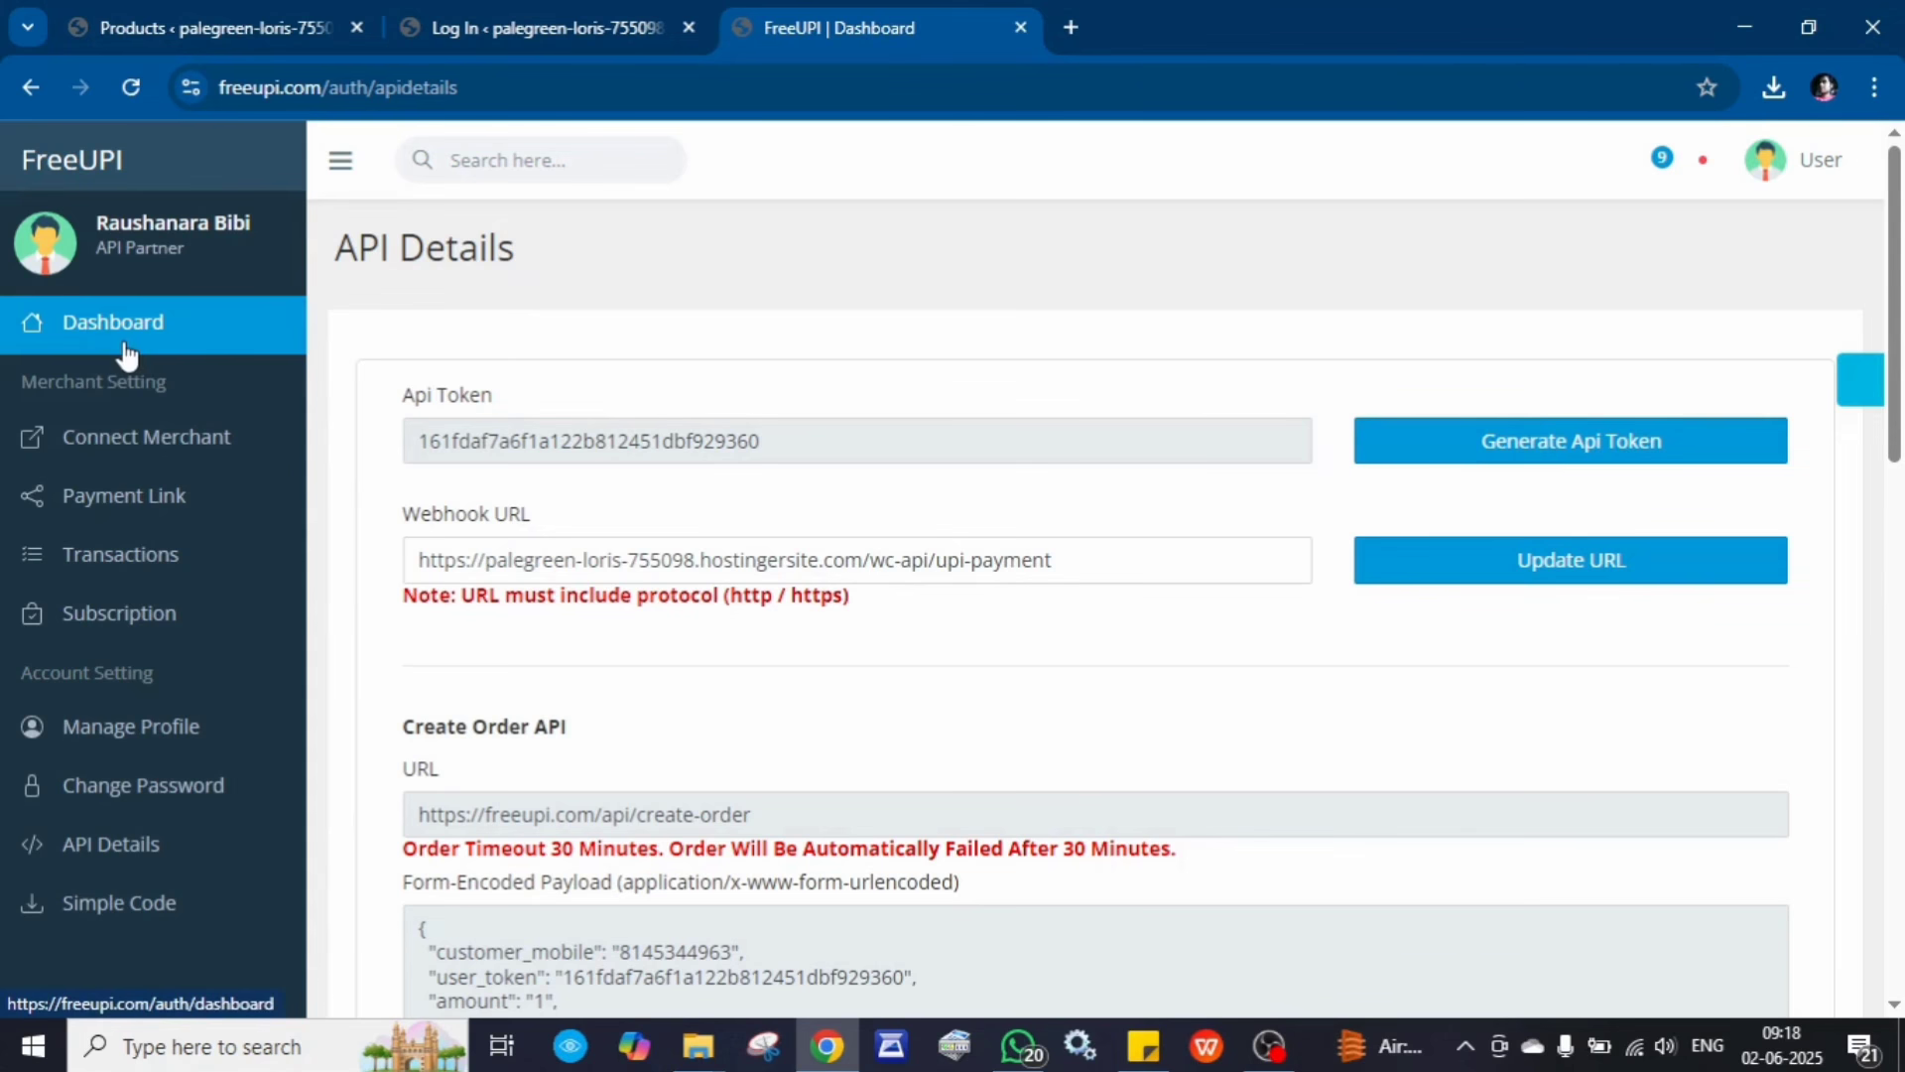
{"action": "left_click", "coordinate": [148, 567]}
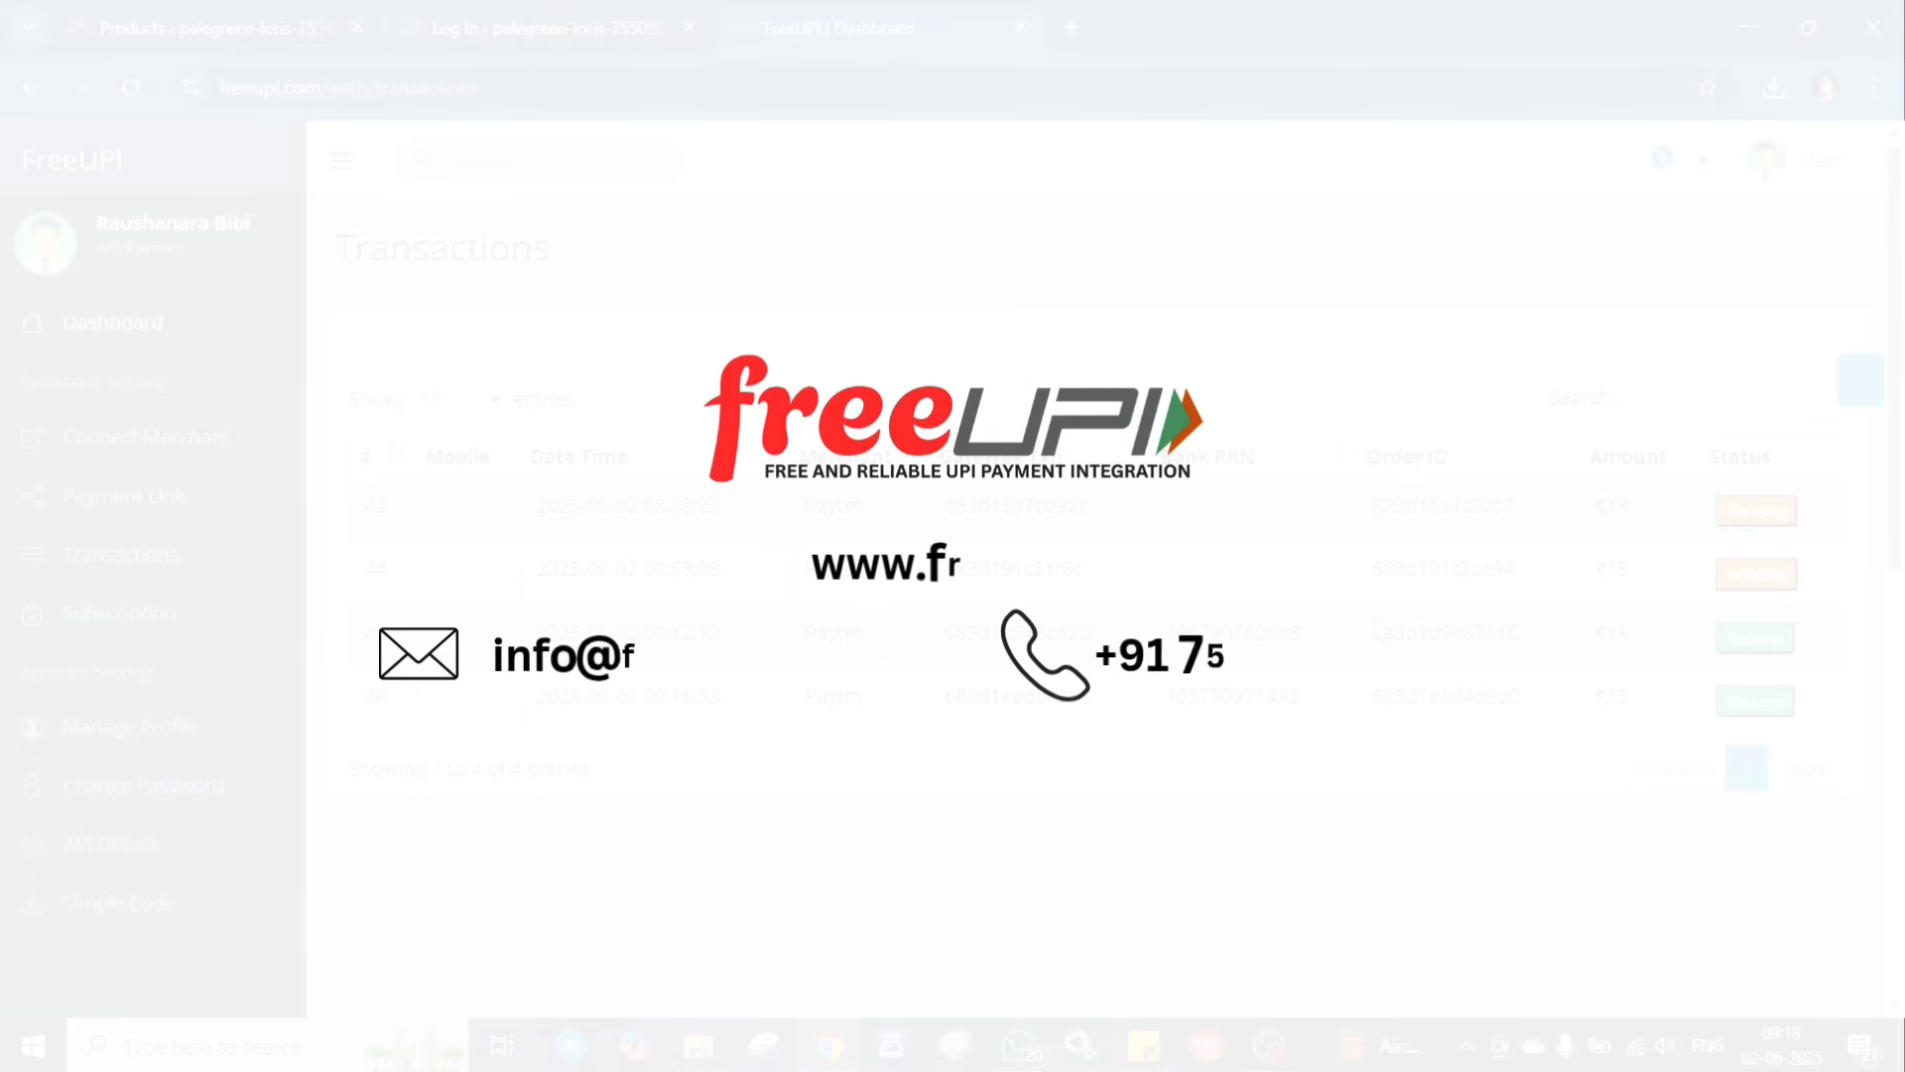
{"action": "left_click", "coordinate": [218, 633]}
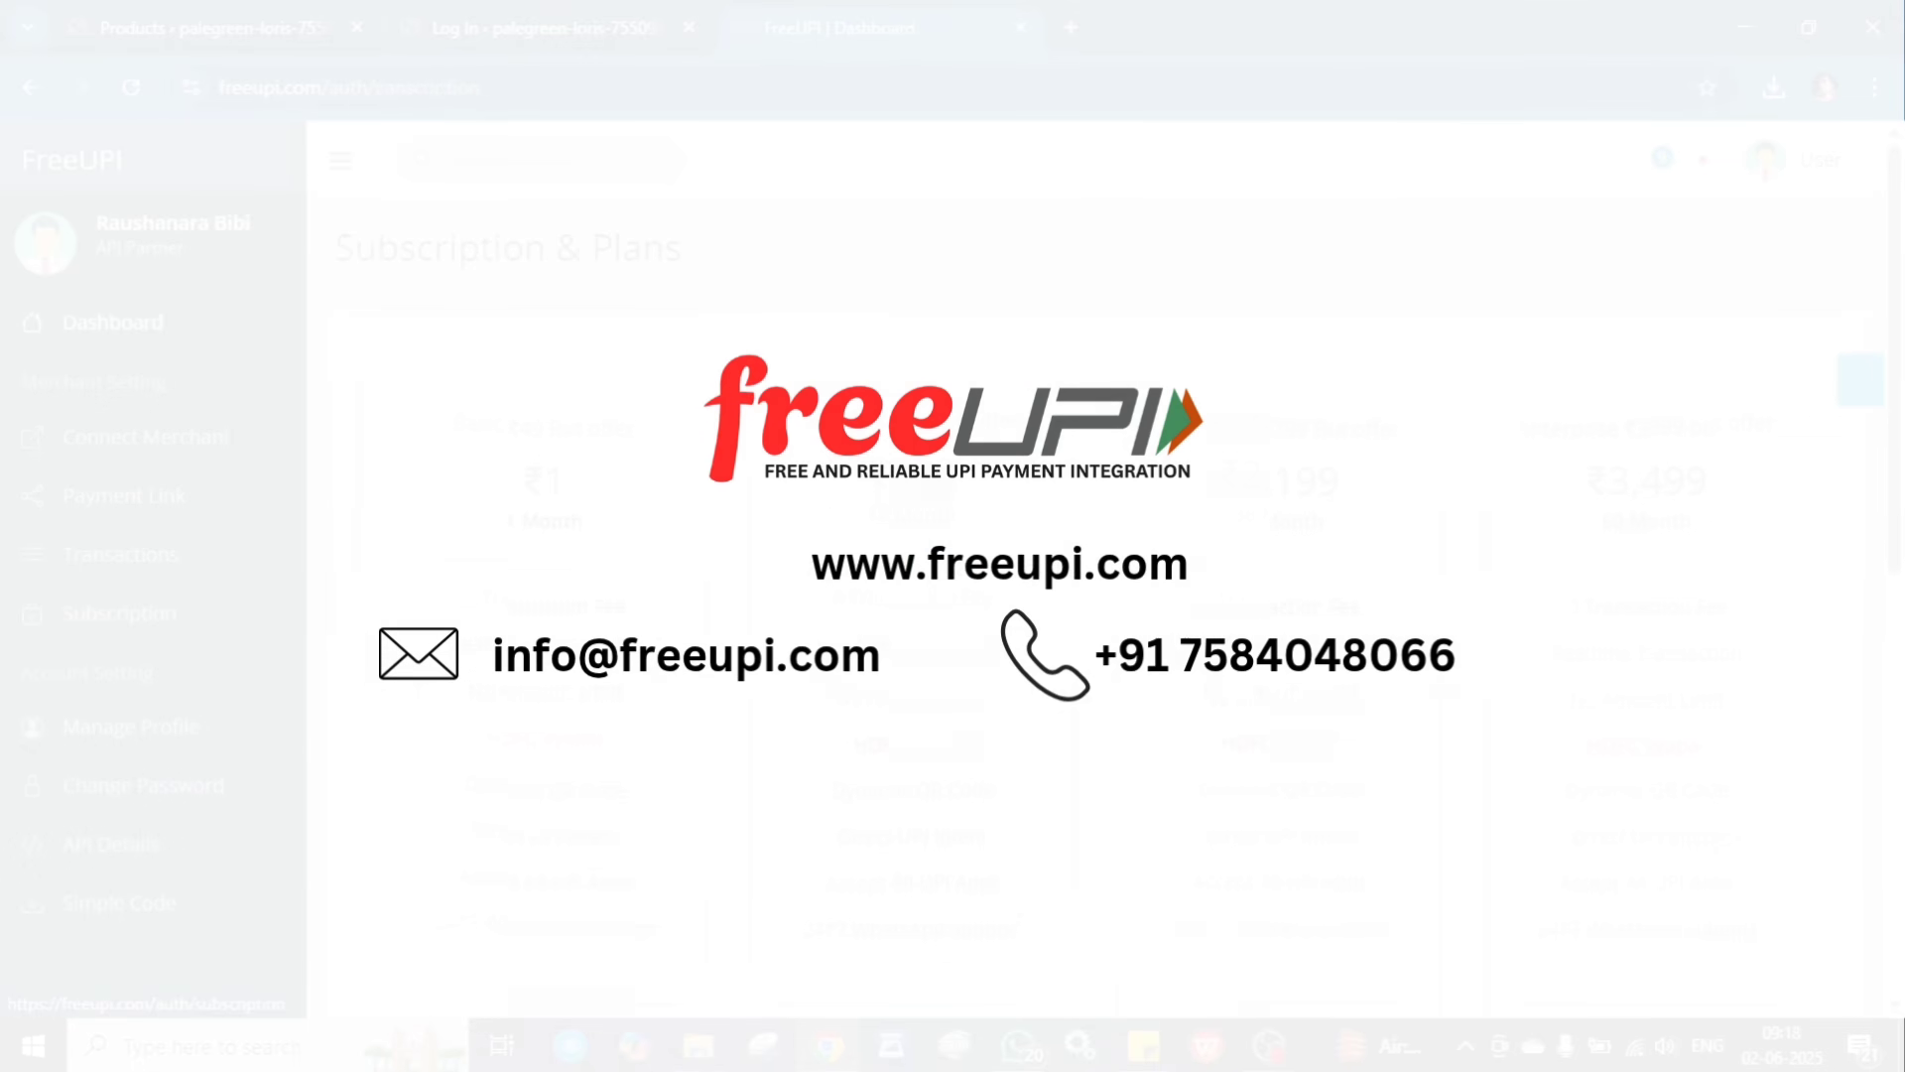